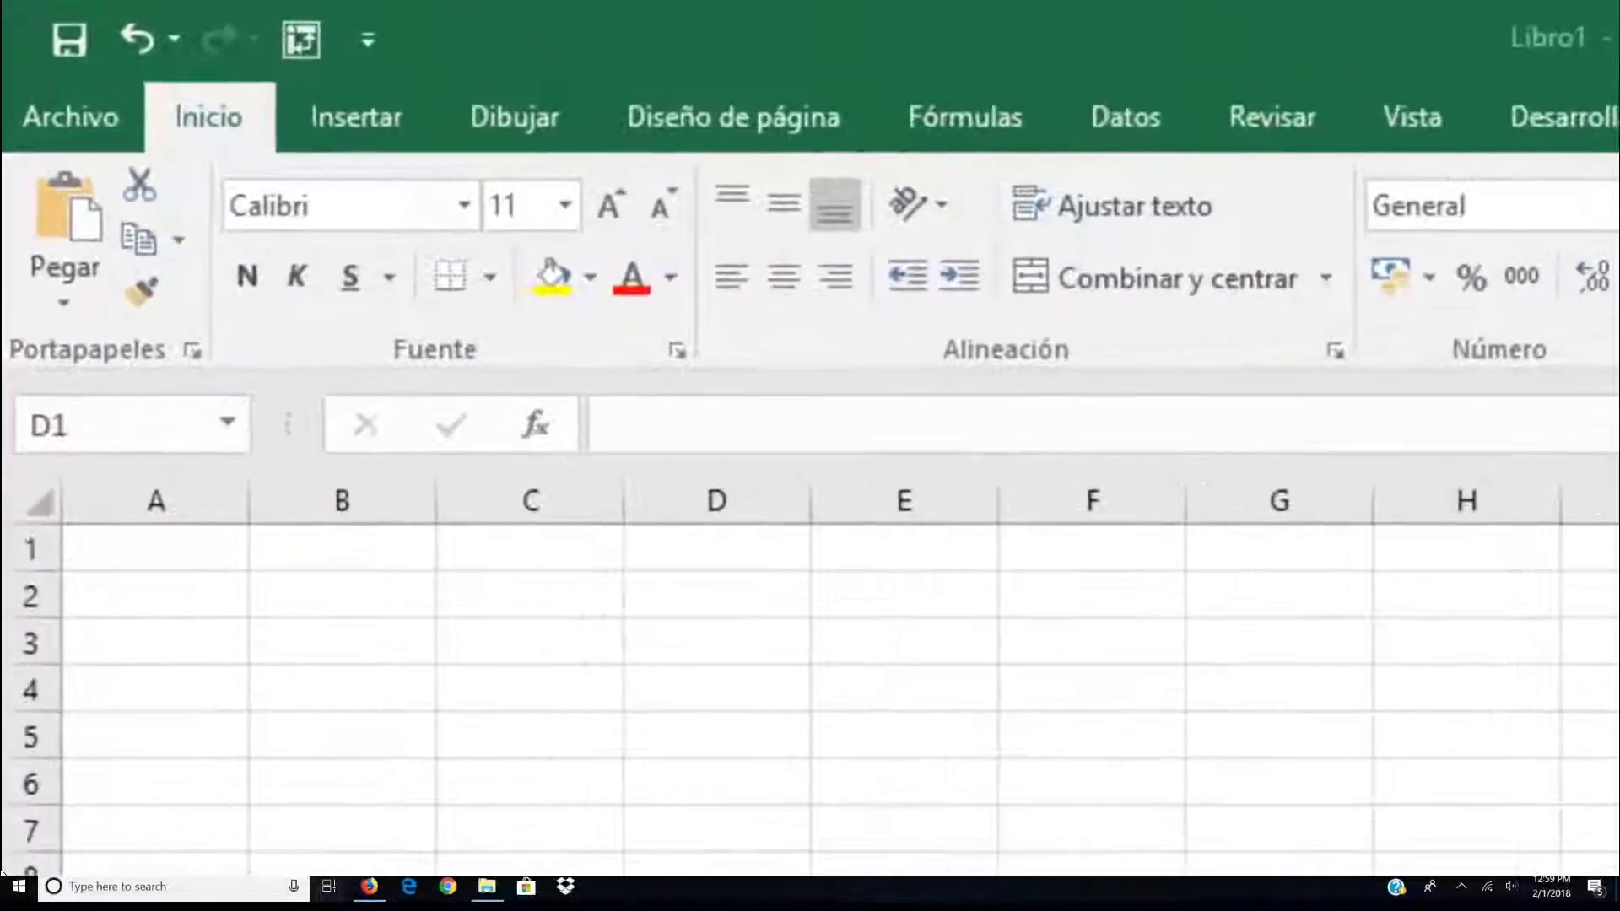
Enter the formula =FILA(A1:A5) in cell D1 as an ordinary formula
{"action": "left_click", "coordinate": [739, 538]}
{"action": "type", "text": "=fila"}
{"action": "key", "text": "Tab"}
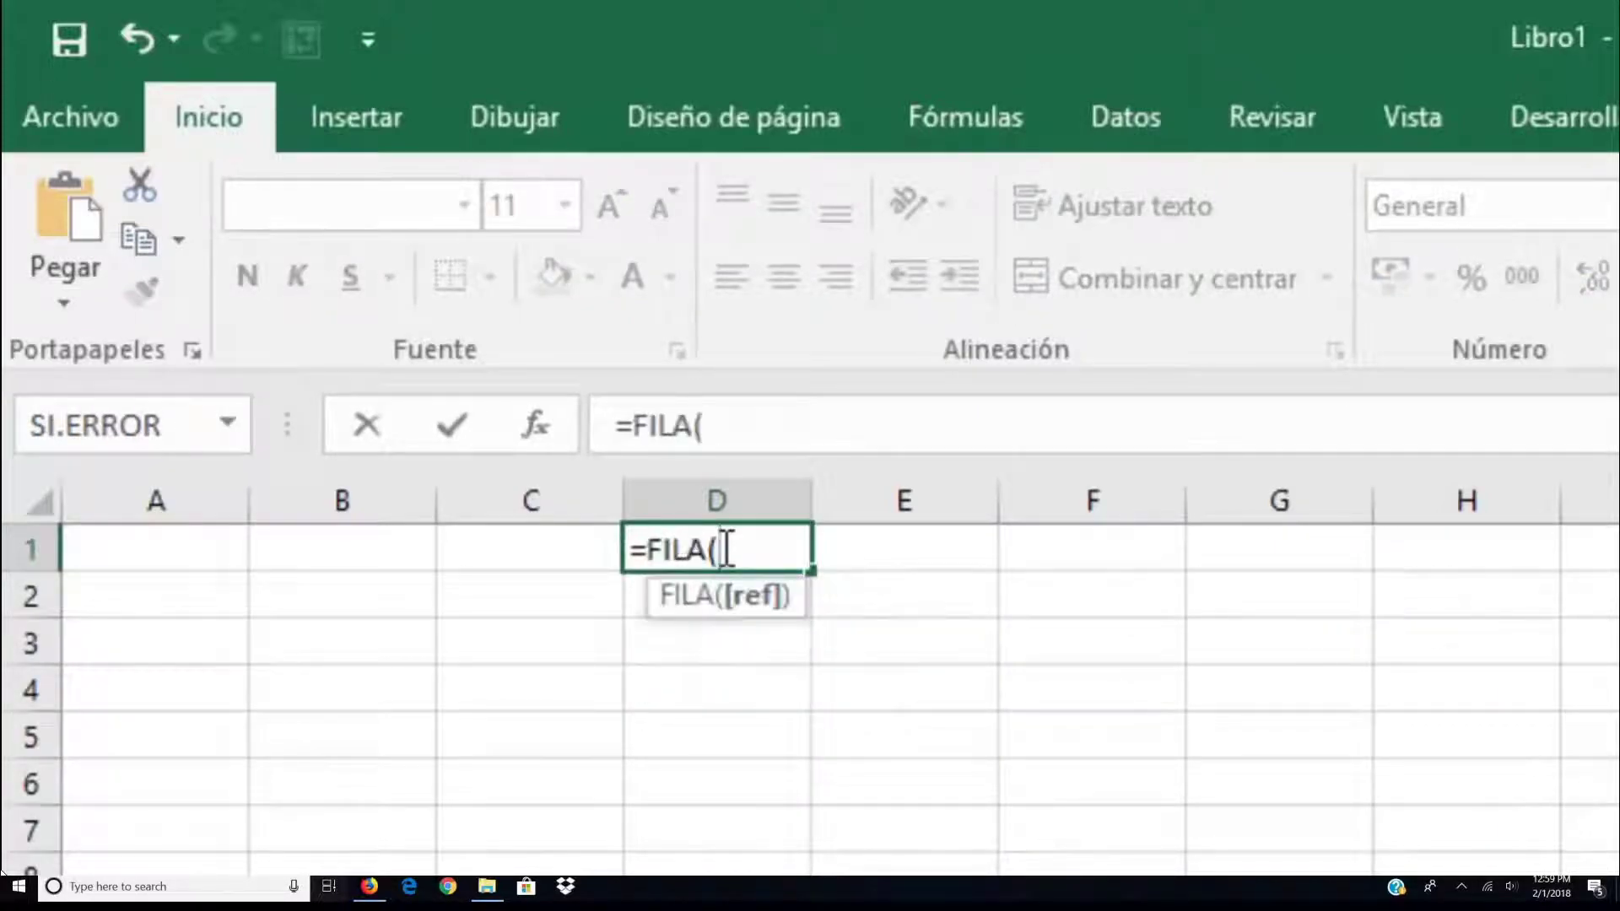
{"action": "left_click_drag", "start_coordinate": [180, 544], "coordinate": [171, 735]}
{"action": "key", "text": "Return"}
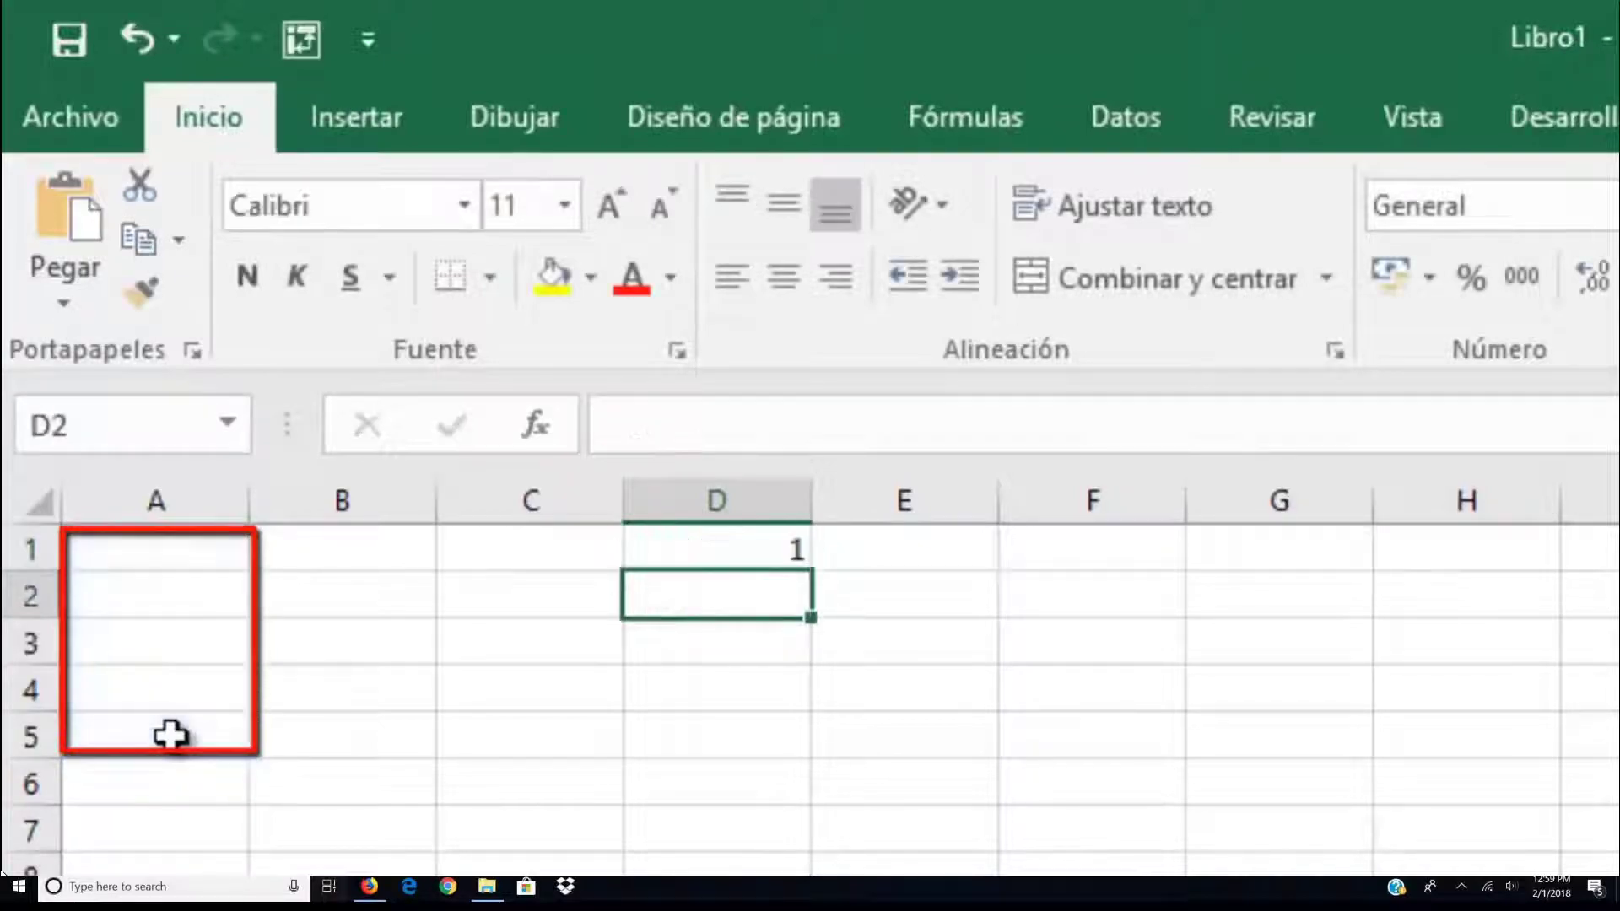
Convert the FILA formula in D1 into the array formula {=FILA(A1:A5)}
{"action": "left_click", "coordinate": [679, 553]}
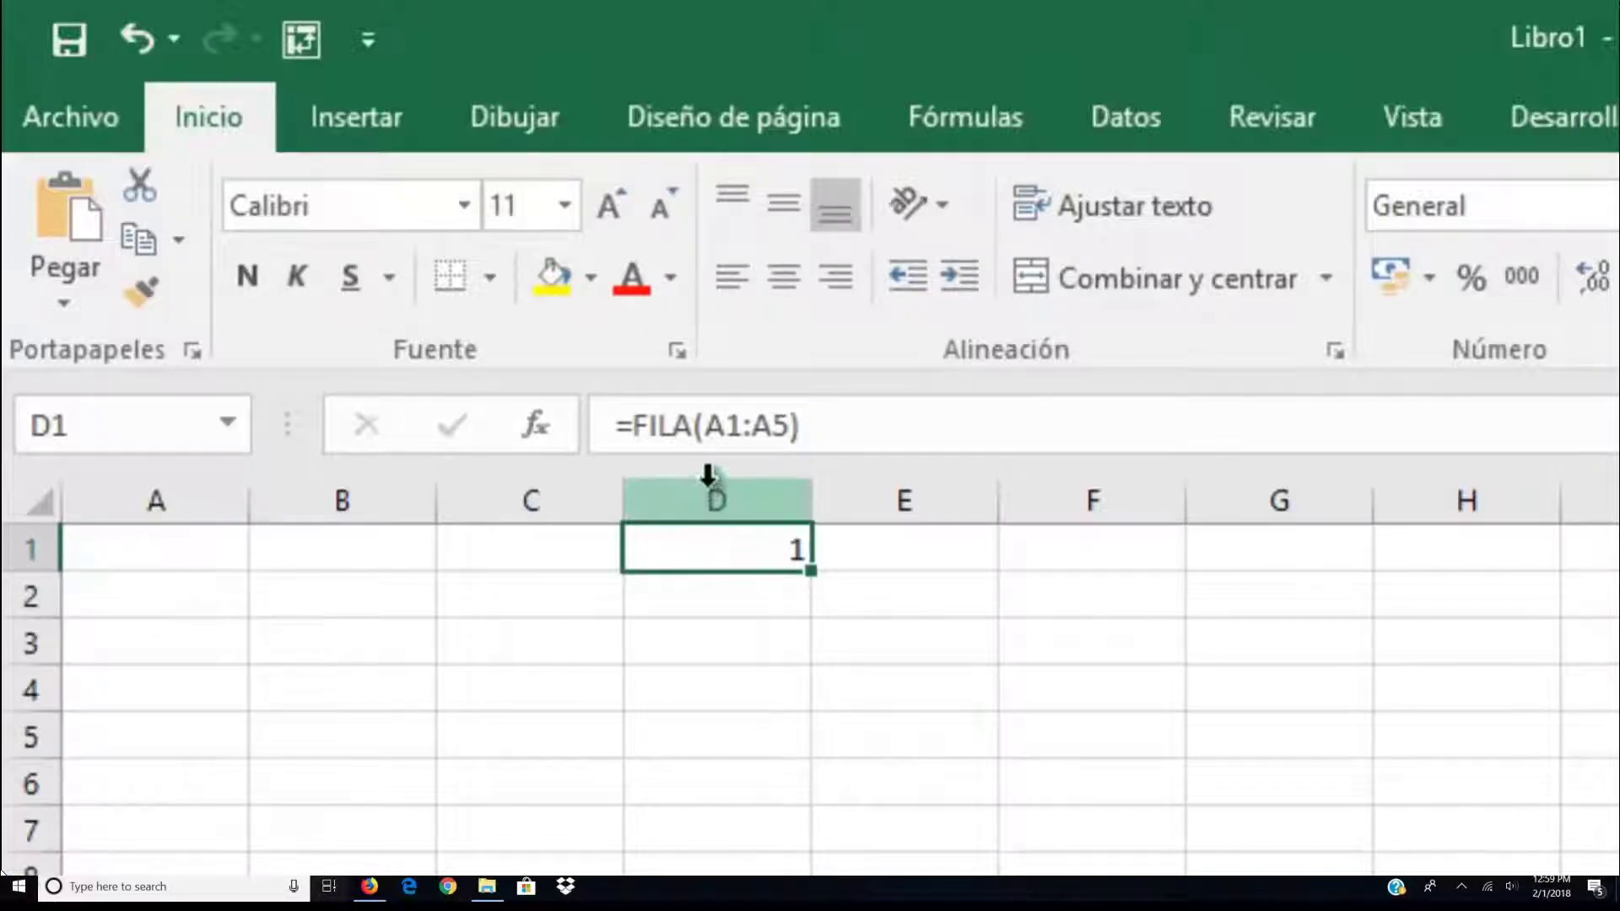
{"action": "left_click", "coordinate": [727, 426]}
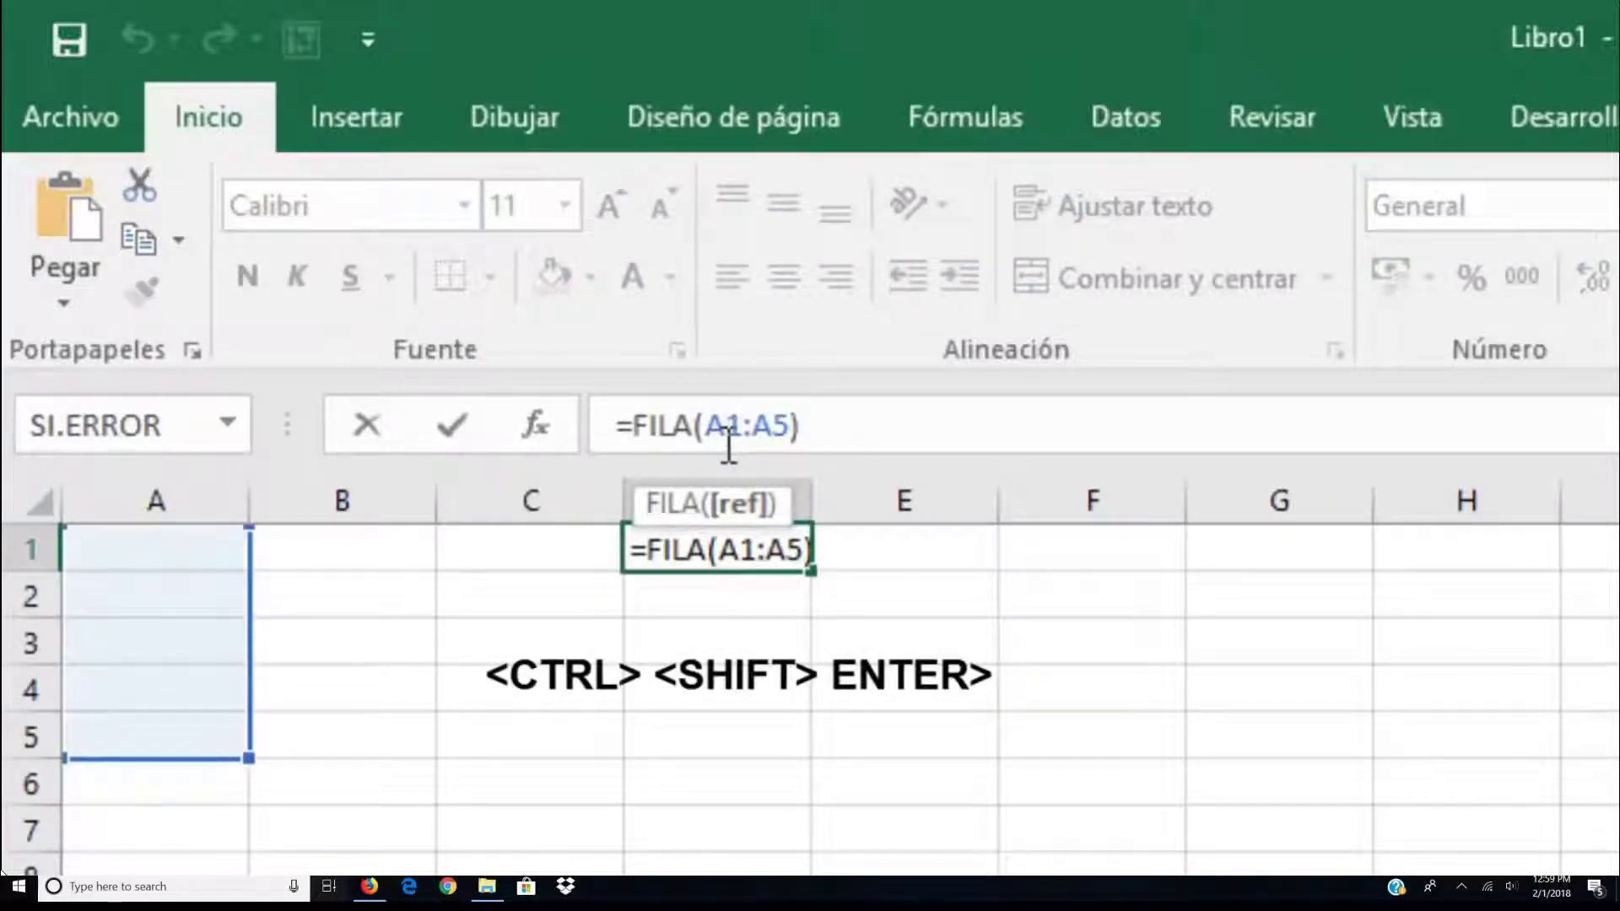
{"action": "key", "text": "ctrl+shift+Return"}
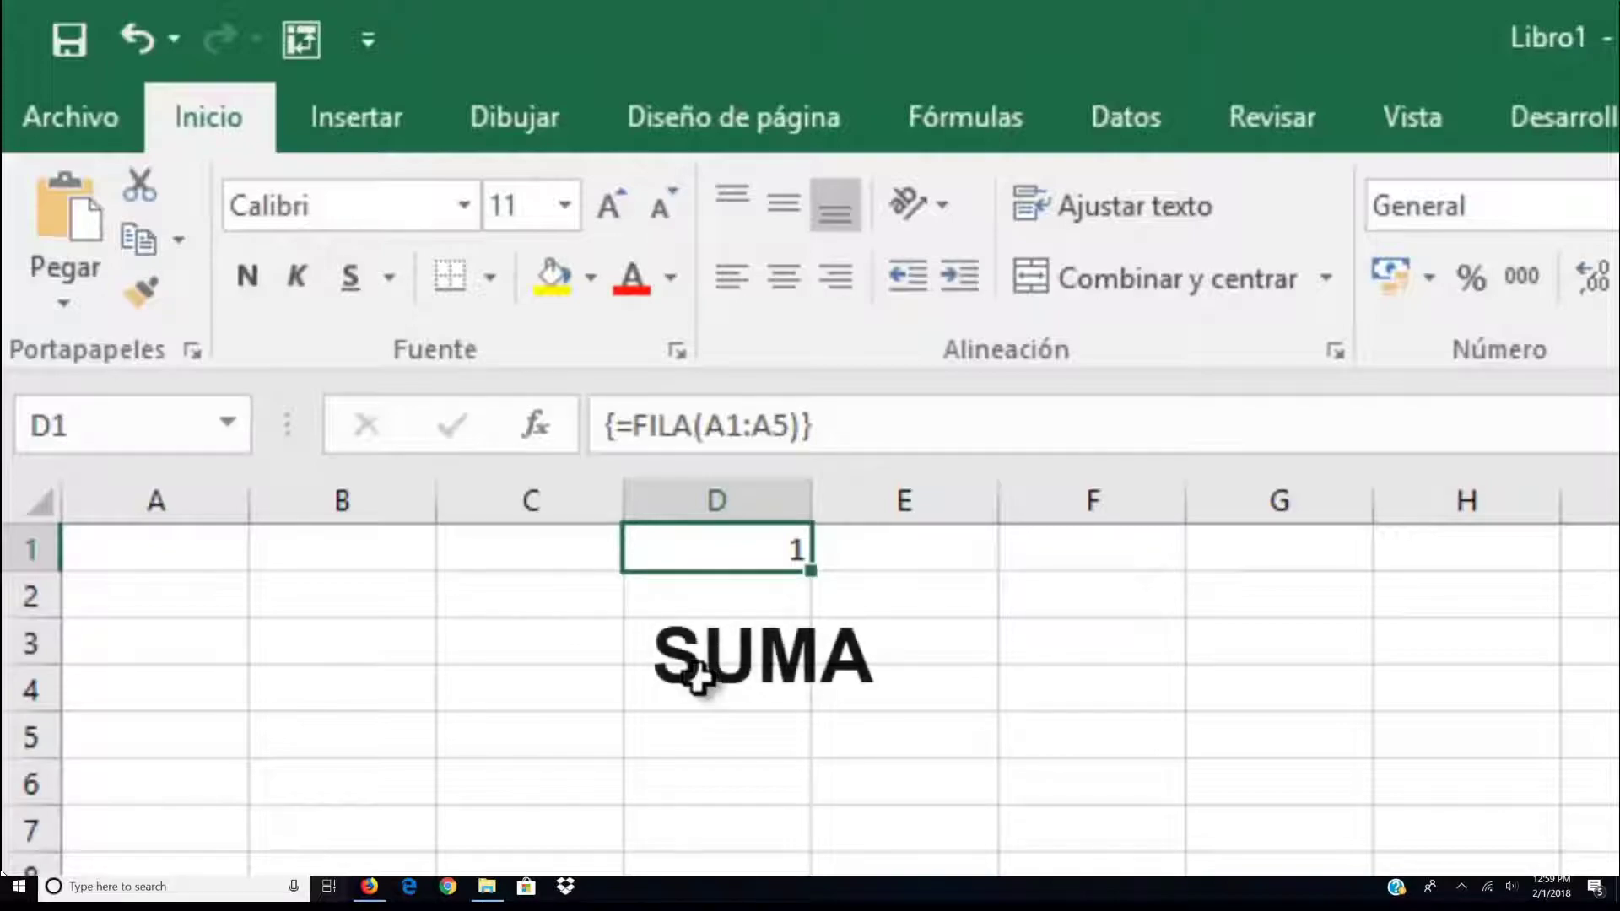
Wrap the FILA function in D1 in SUMA so it becomes the array formula {=SUMA(FILA(A1:A5))}
{"action": "left_click", "coordinate": [631, 421]}
{"action": "type", "text": "su"}
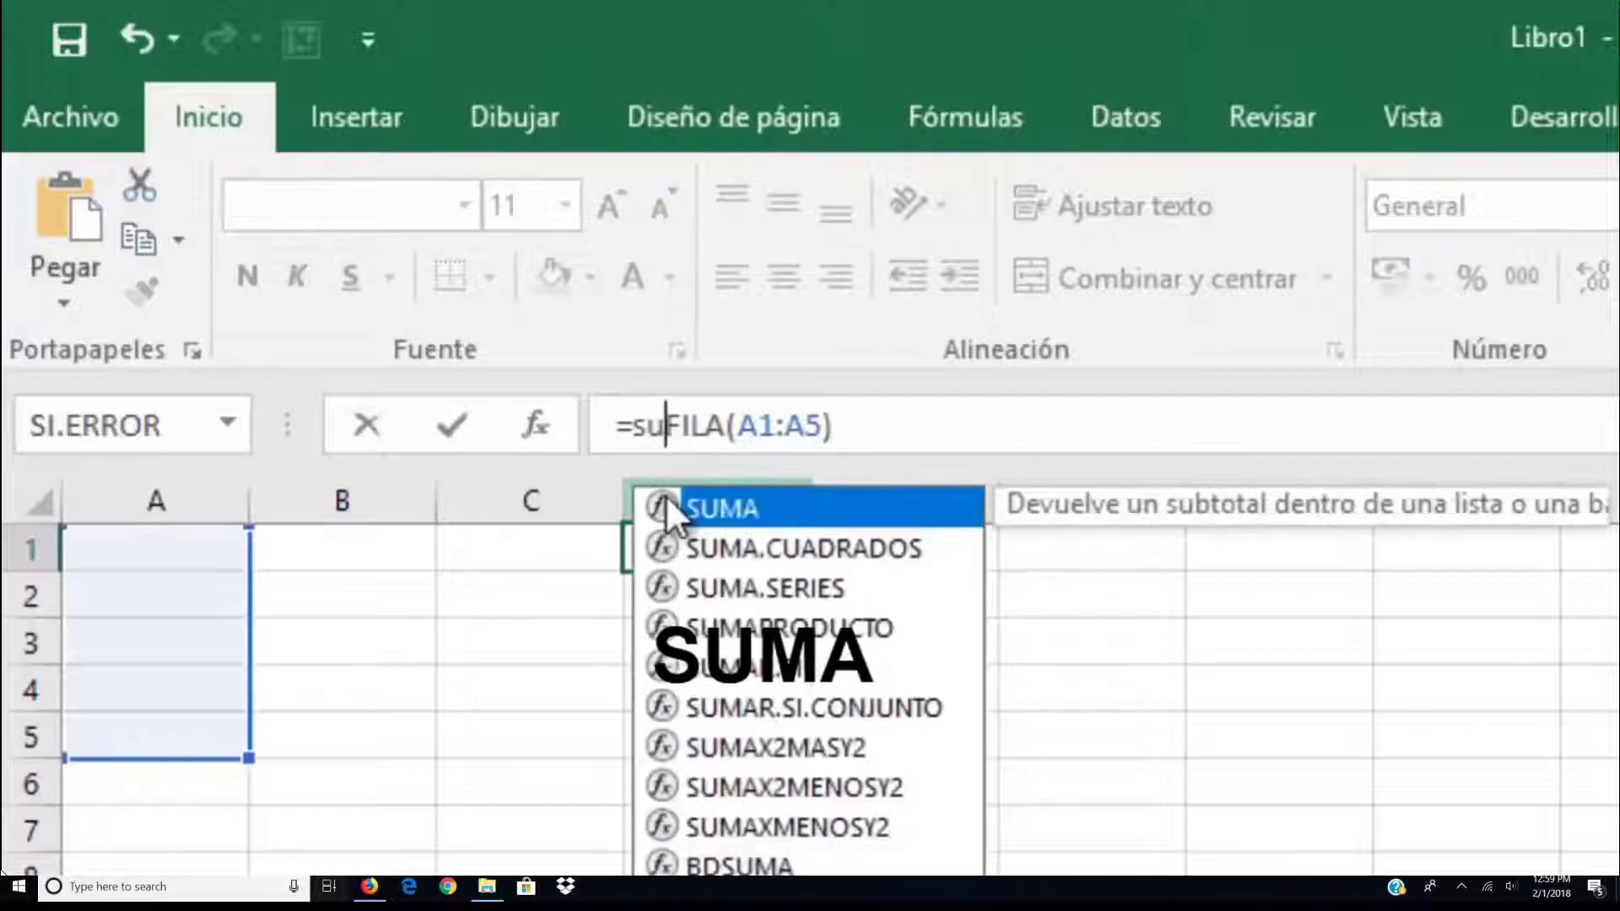
{"action": "double_click", "coordinate": [673, 504]}
{"action": "key", "text": "End"}
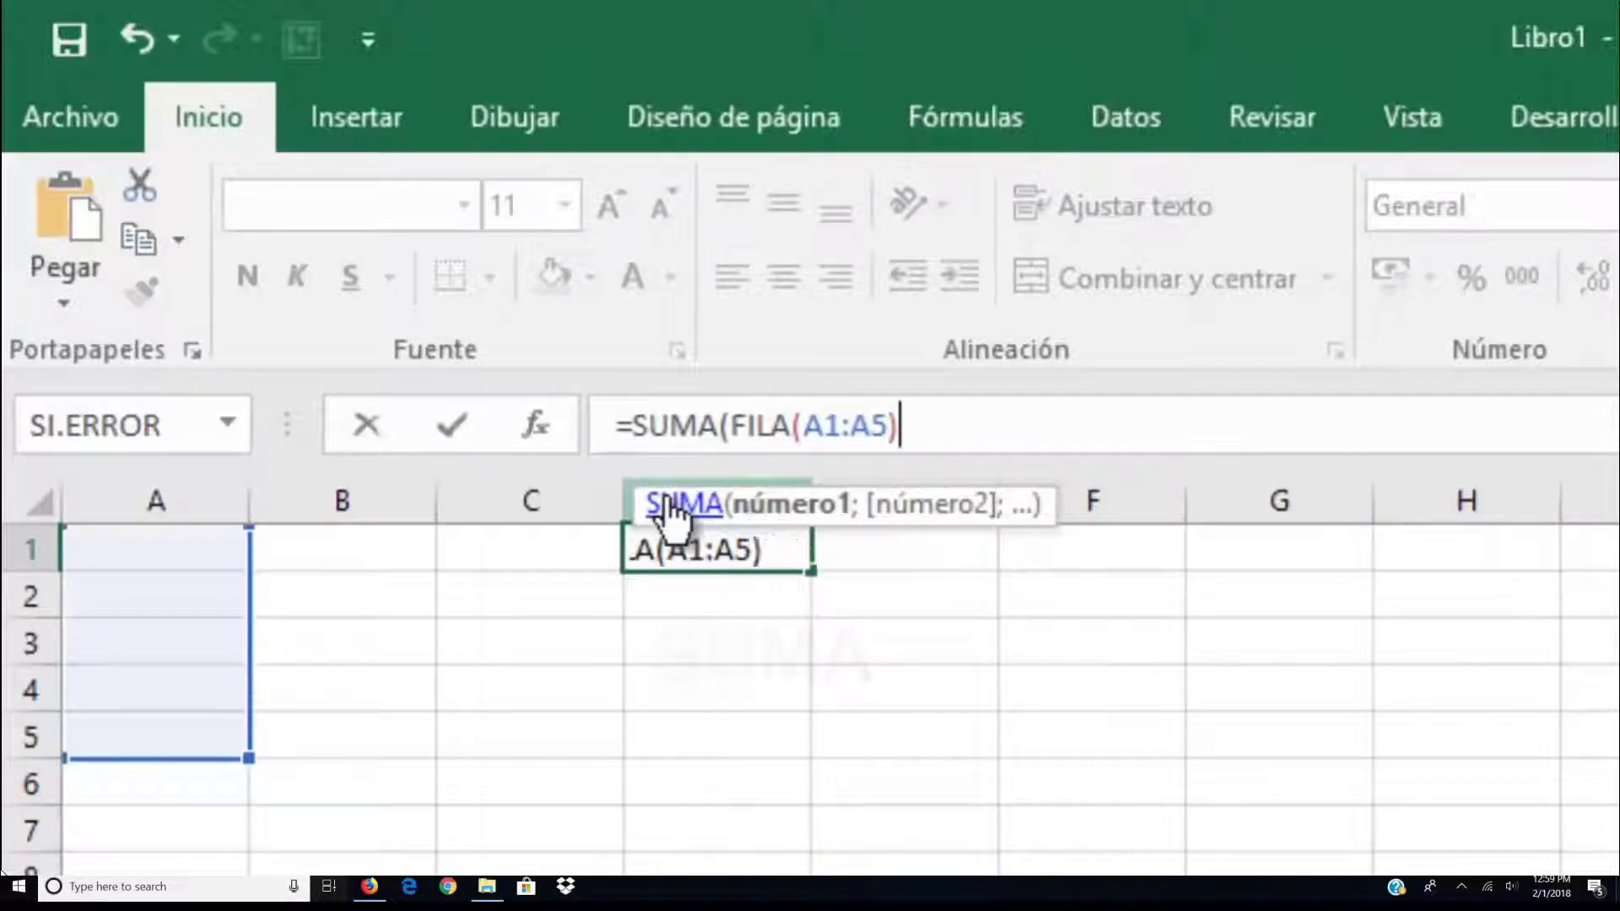
{"action": "type", "text": ")"}
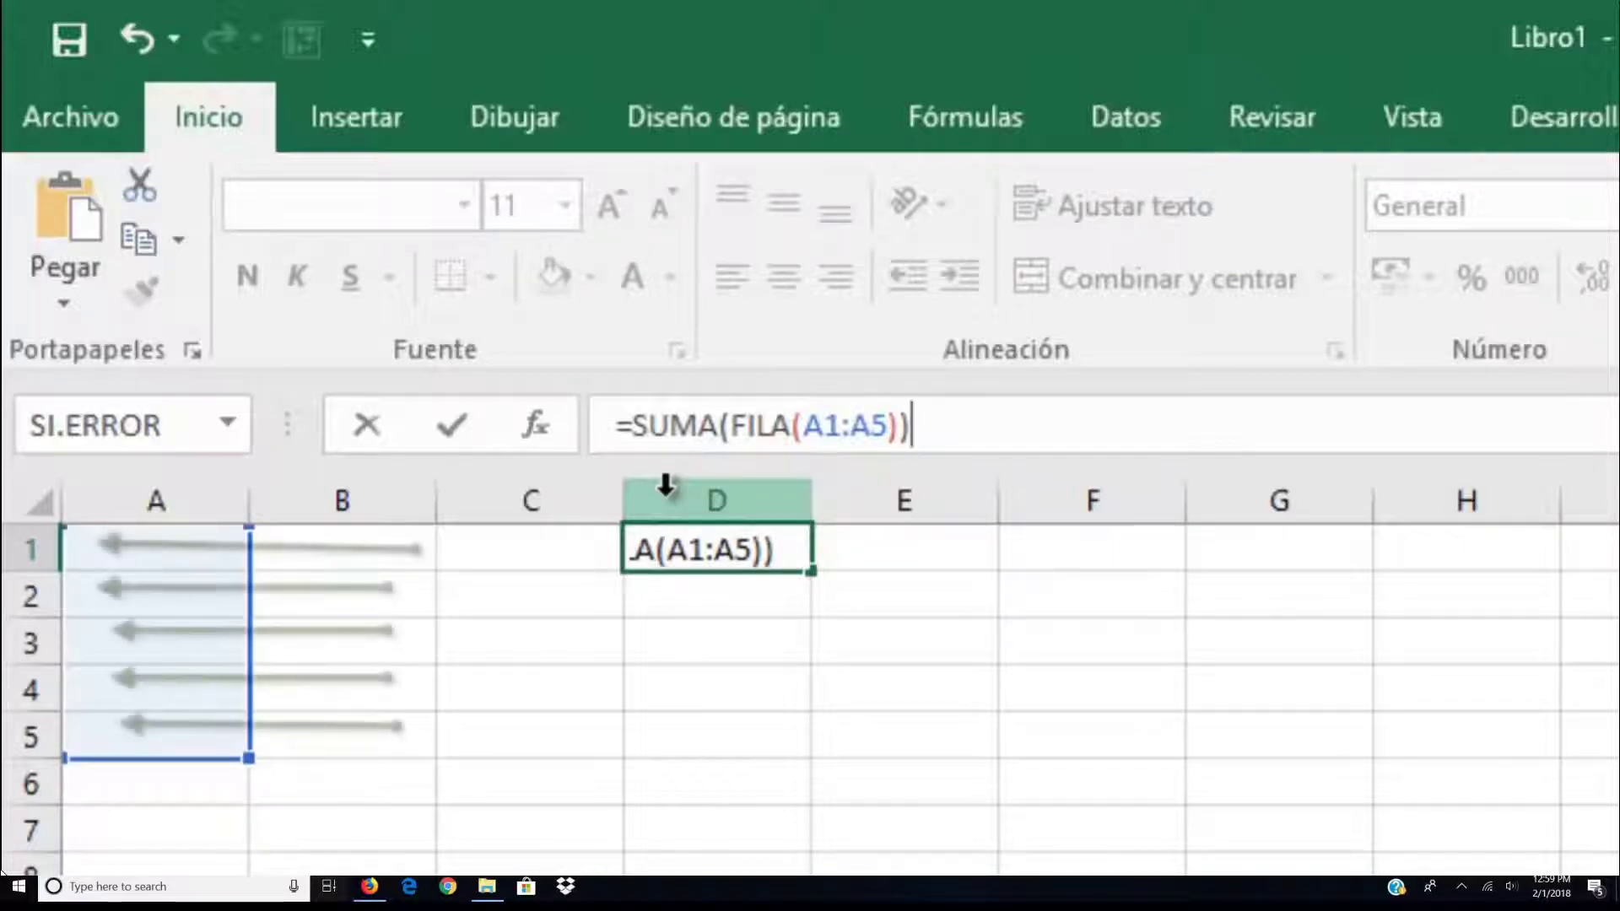
{"action": "key", "text": "ctrl+shift+Return"}
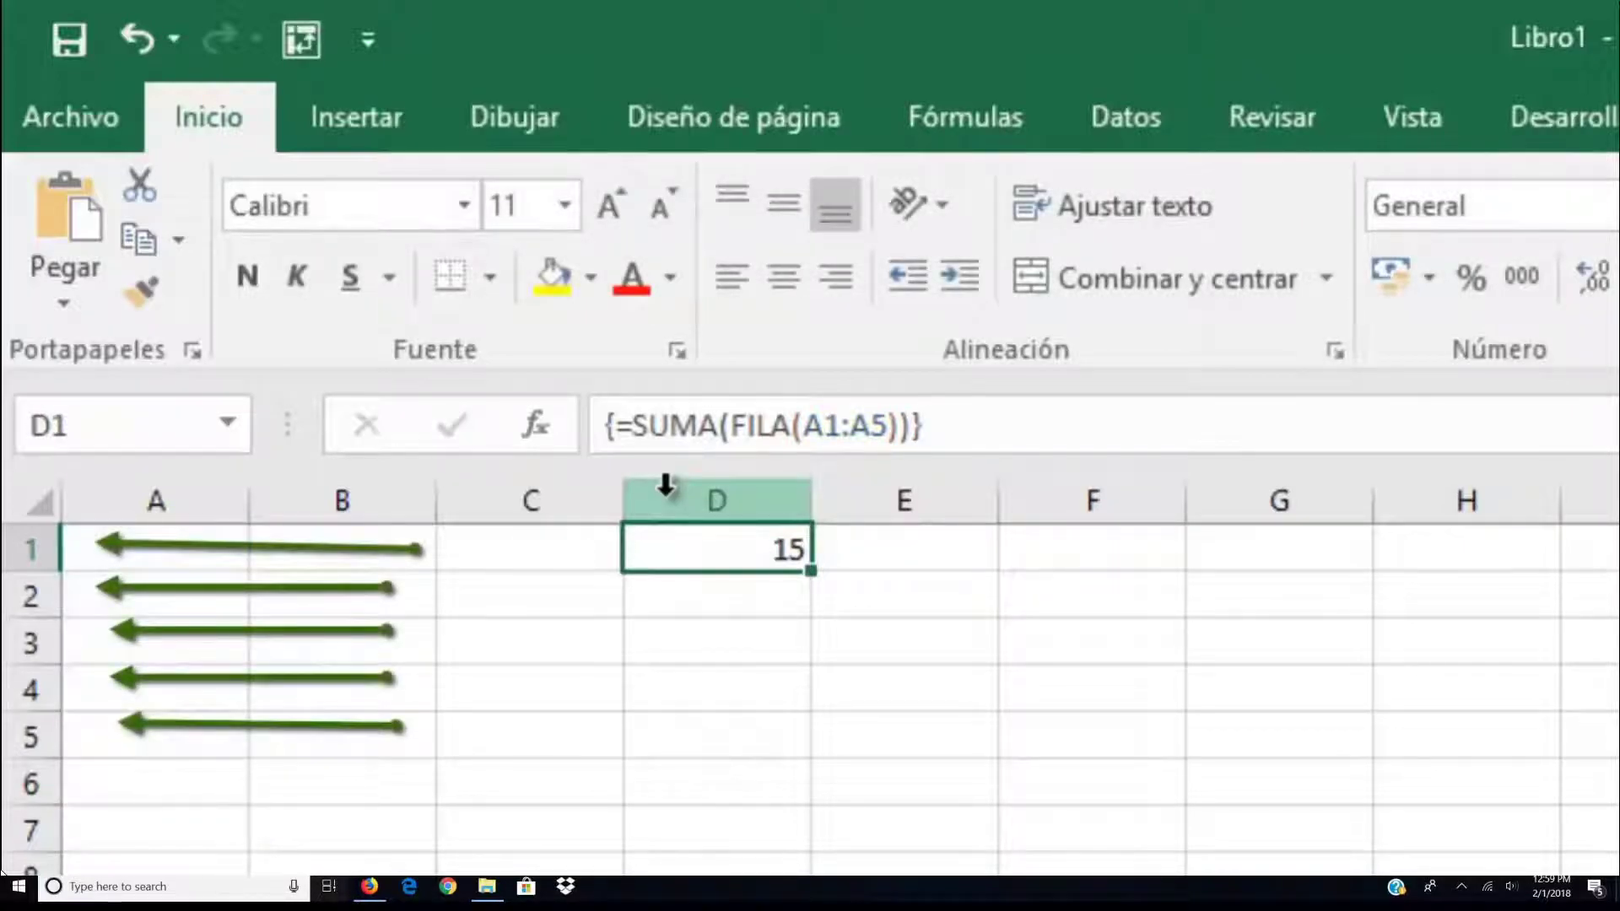
{"action": "left_click", "coordinate": [124, 555]}
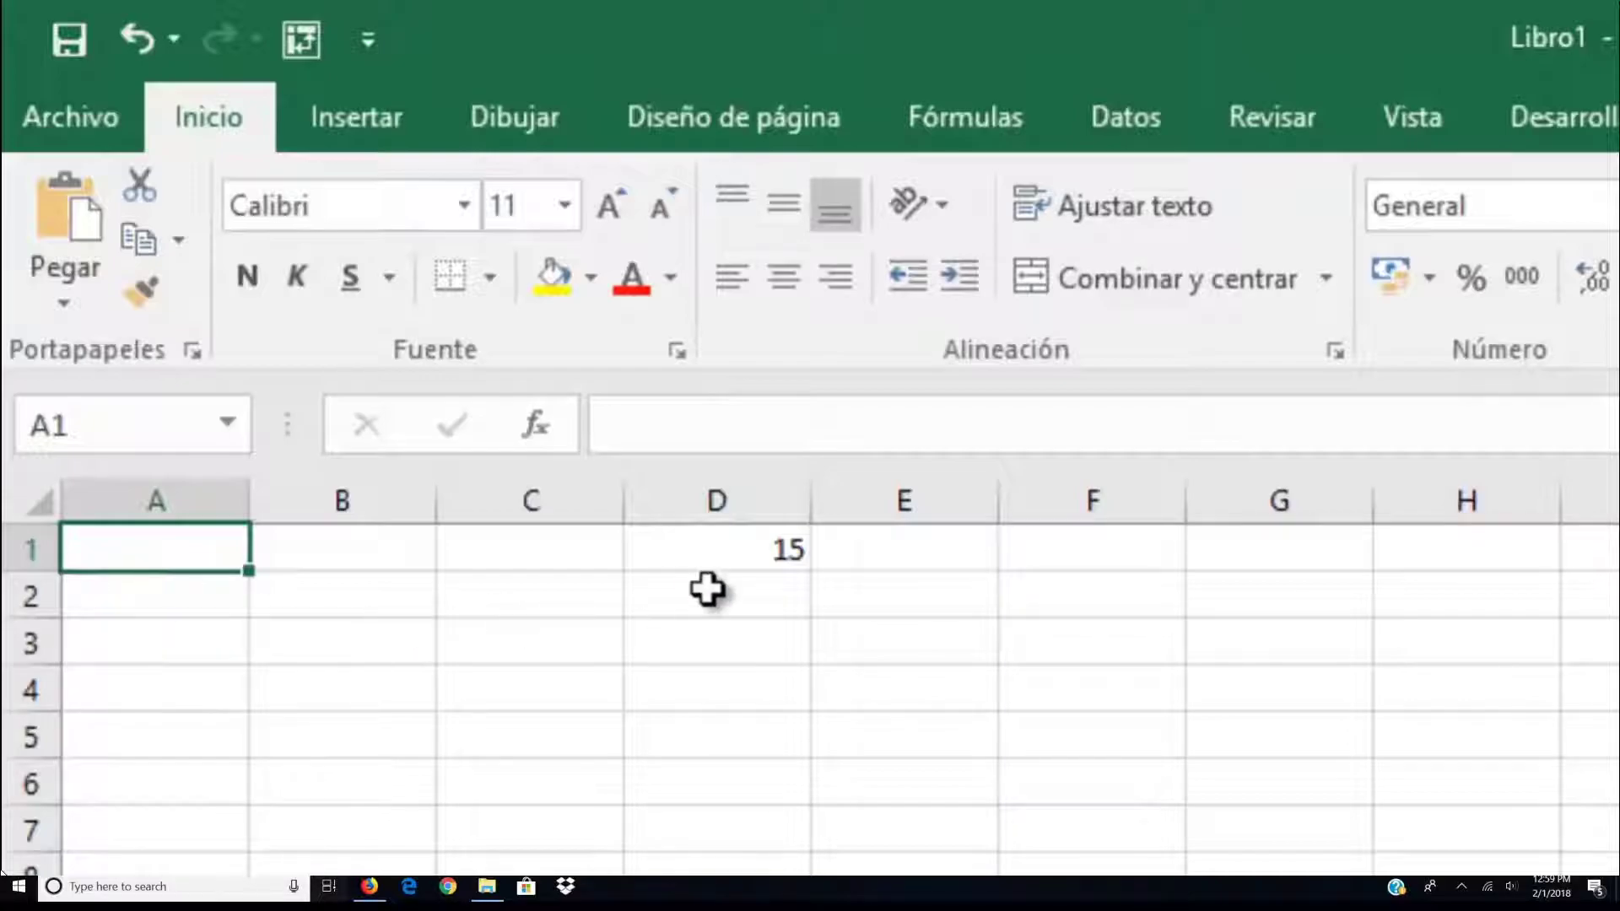
{"action": "left_click", "coordinate": [721, 538]}
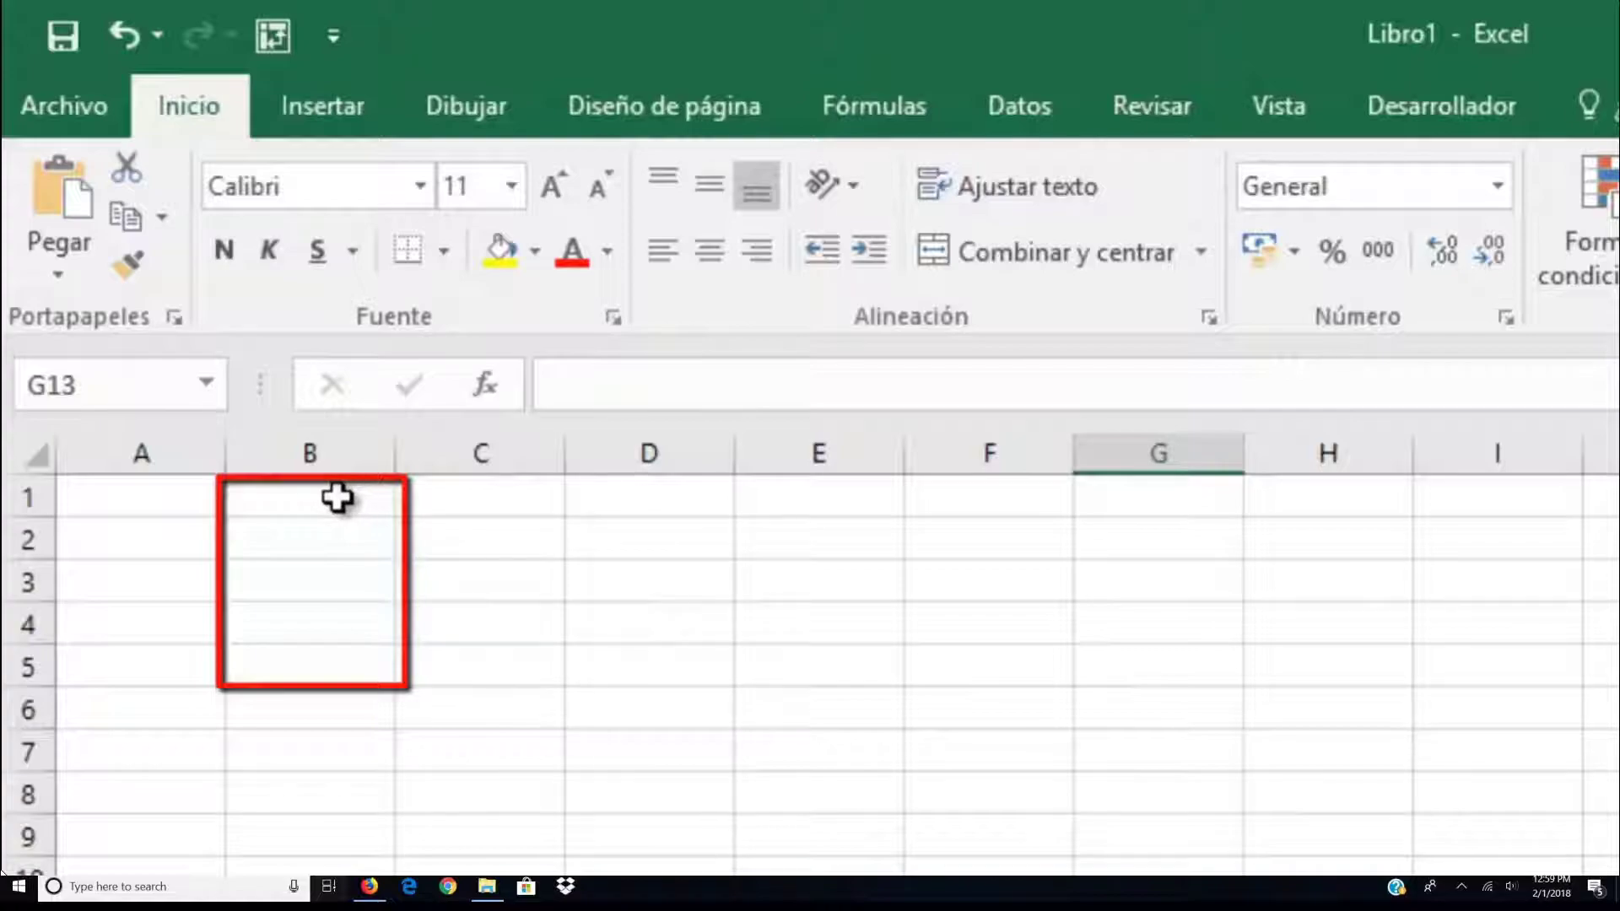
Fill the range B1:B5 with the multi-cell array formula {=FILA(A1:A5)}
{"action": "left_click", "coordinate": [144, 493]}
{"action": "left_click_drag", "start_coordinate": [144, 493], "coordinate": [150, 666]}
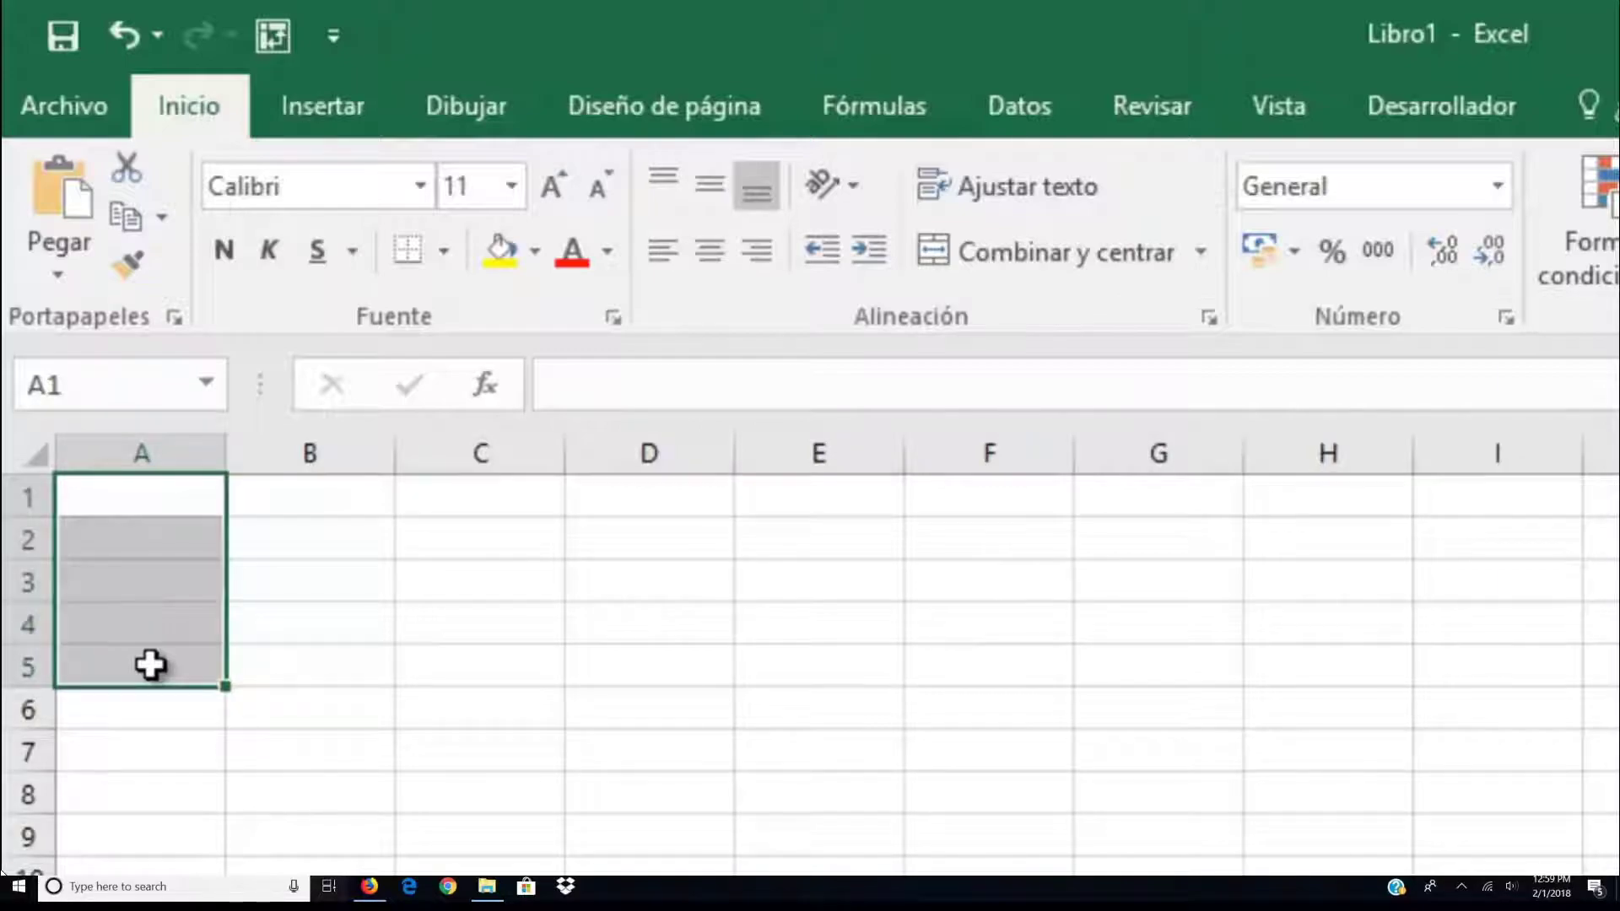
{"action": "left_click_drag", "start_coordinate": [352, 496], "coordinate": [337, 646]}
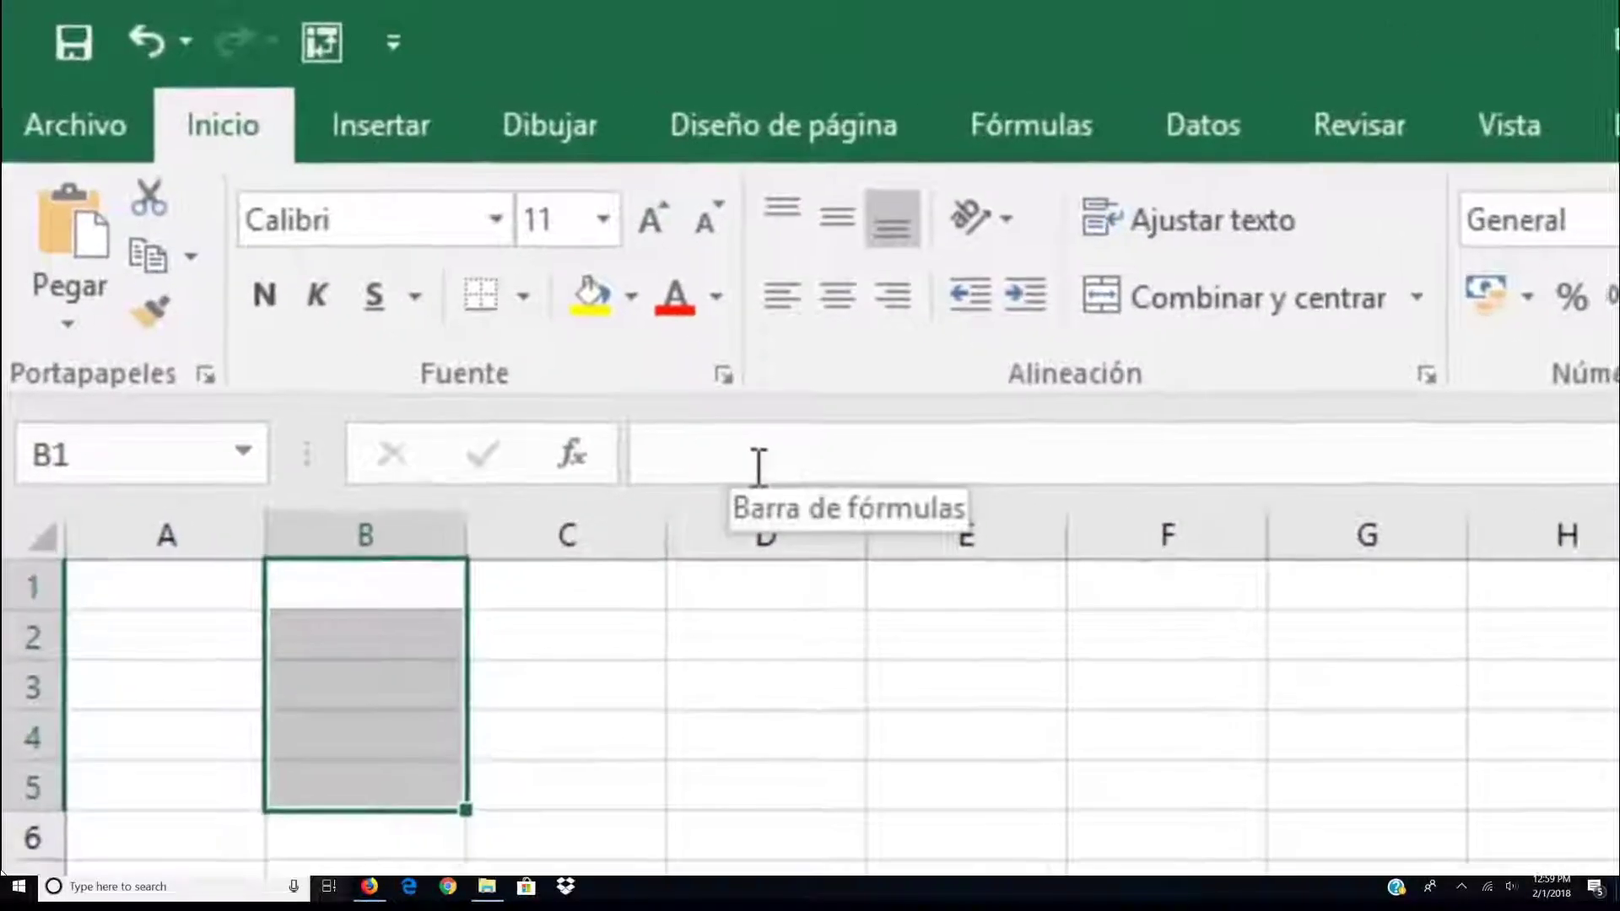
{"action": "left_click", "coordinate": [642, 398]}
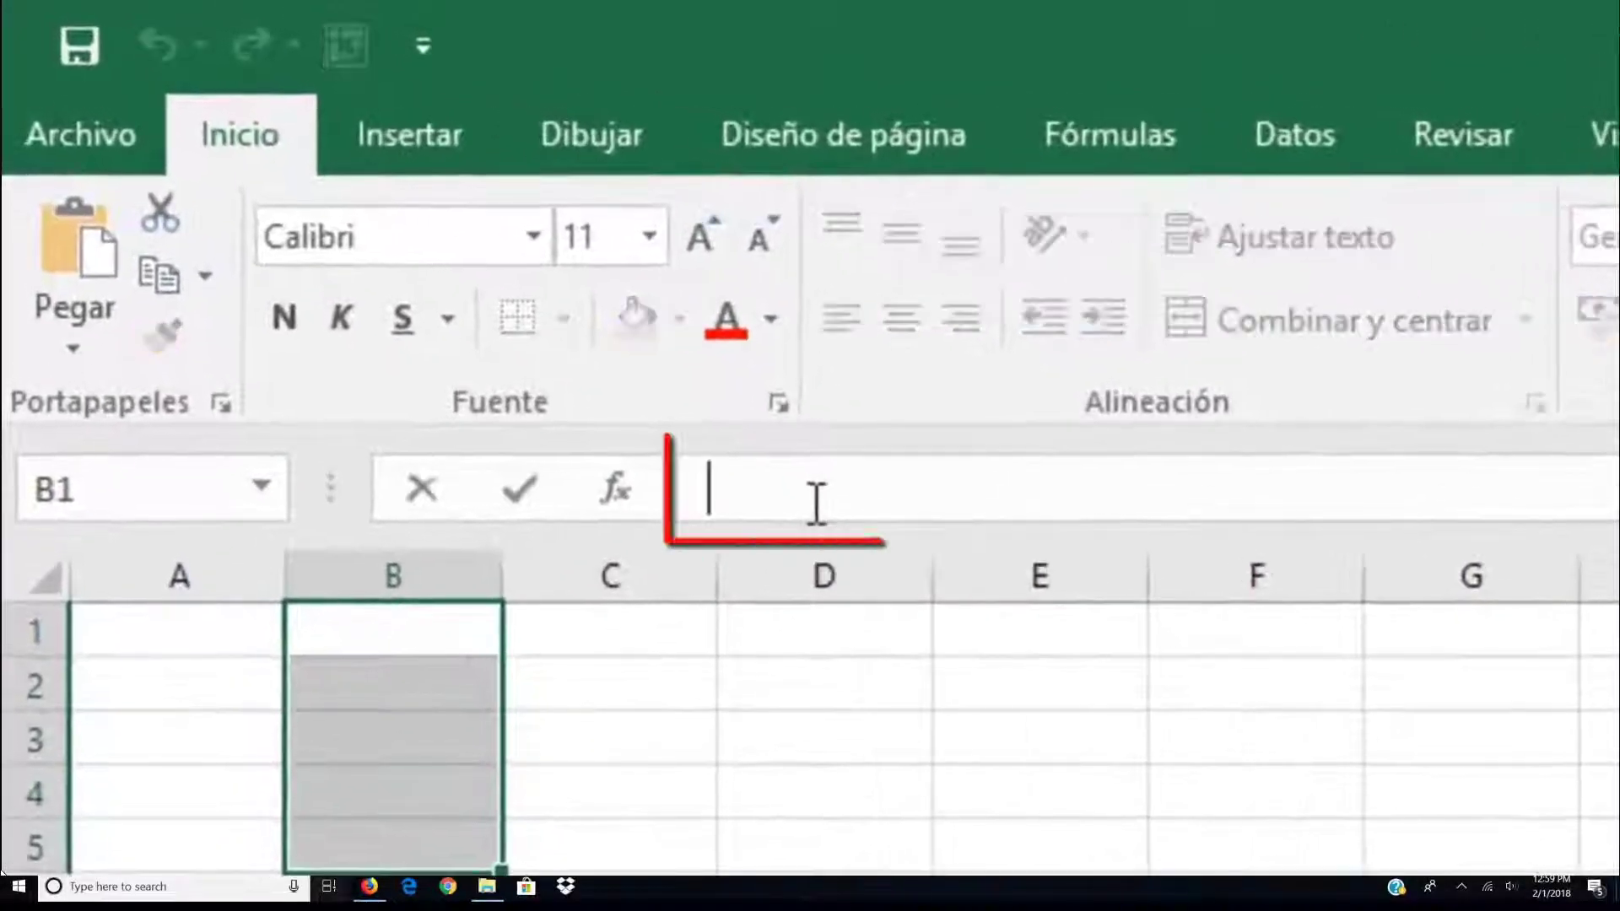
{"action": "type", "text": "=FIA"}
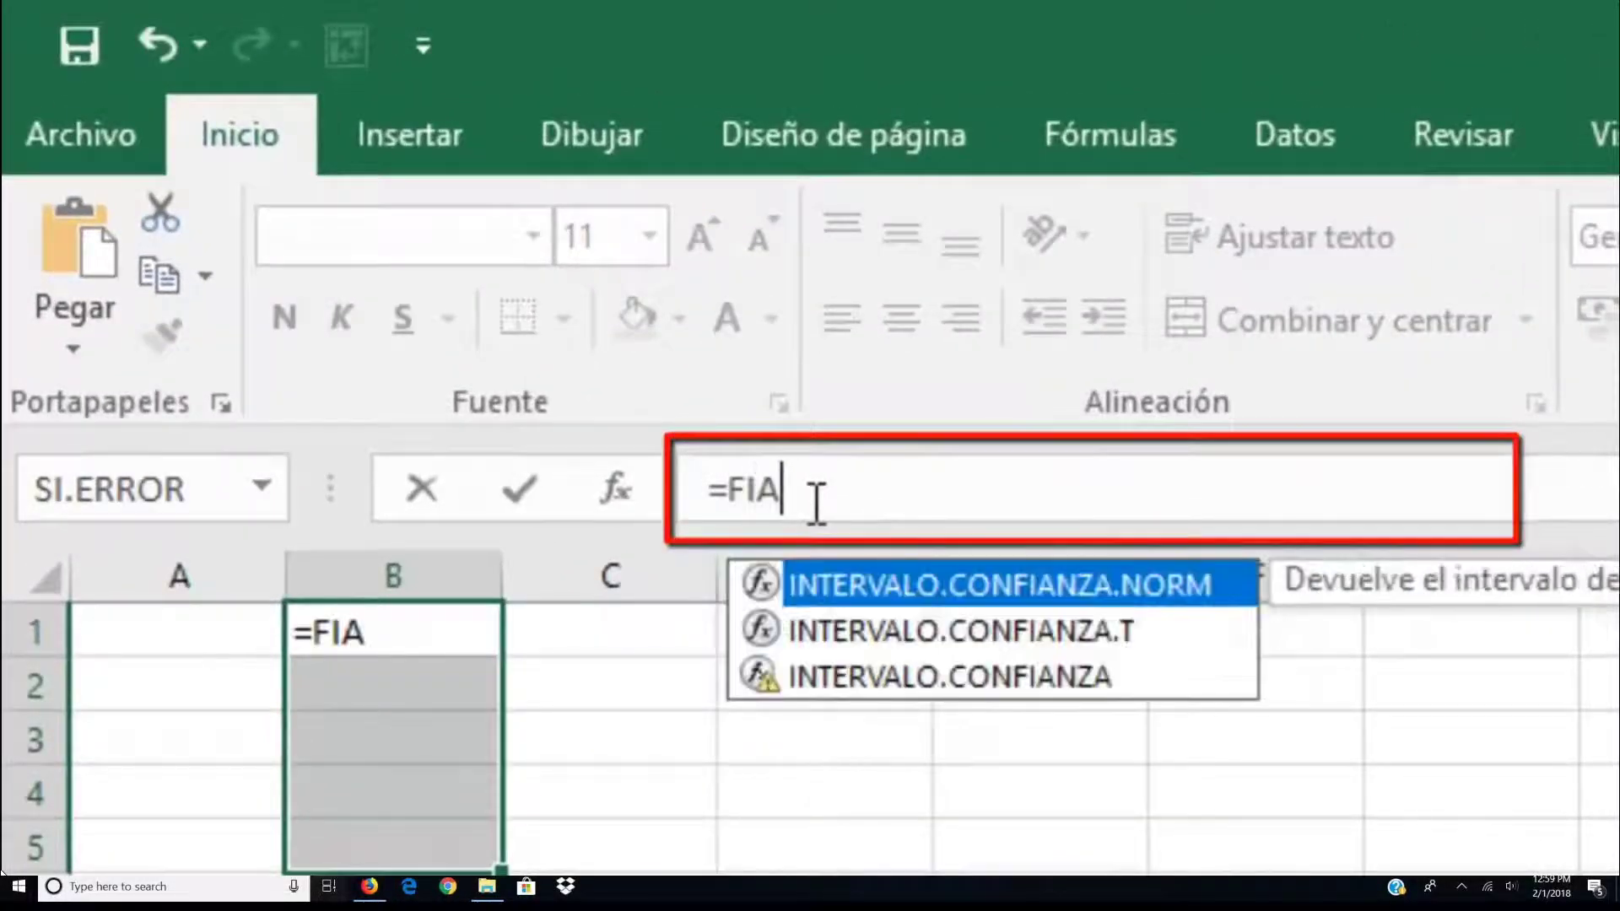
{"action": "key", "text": "BackSpace"}
{"action": "type", "text": "L"}
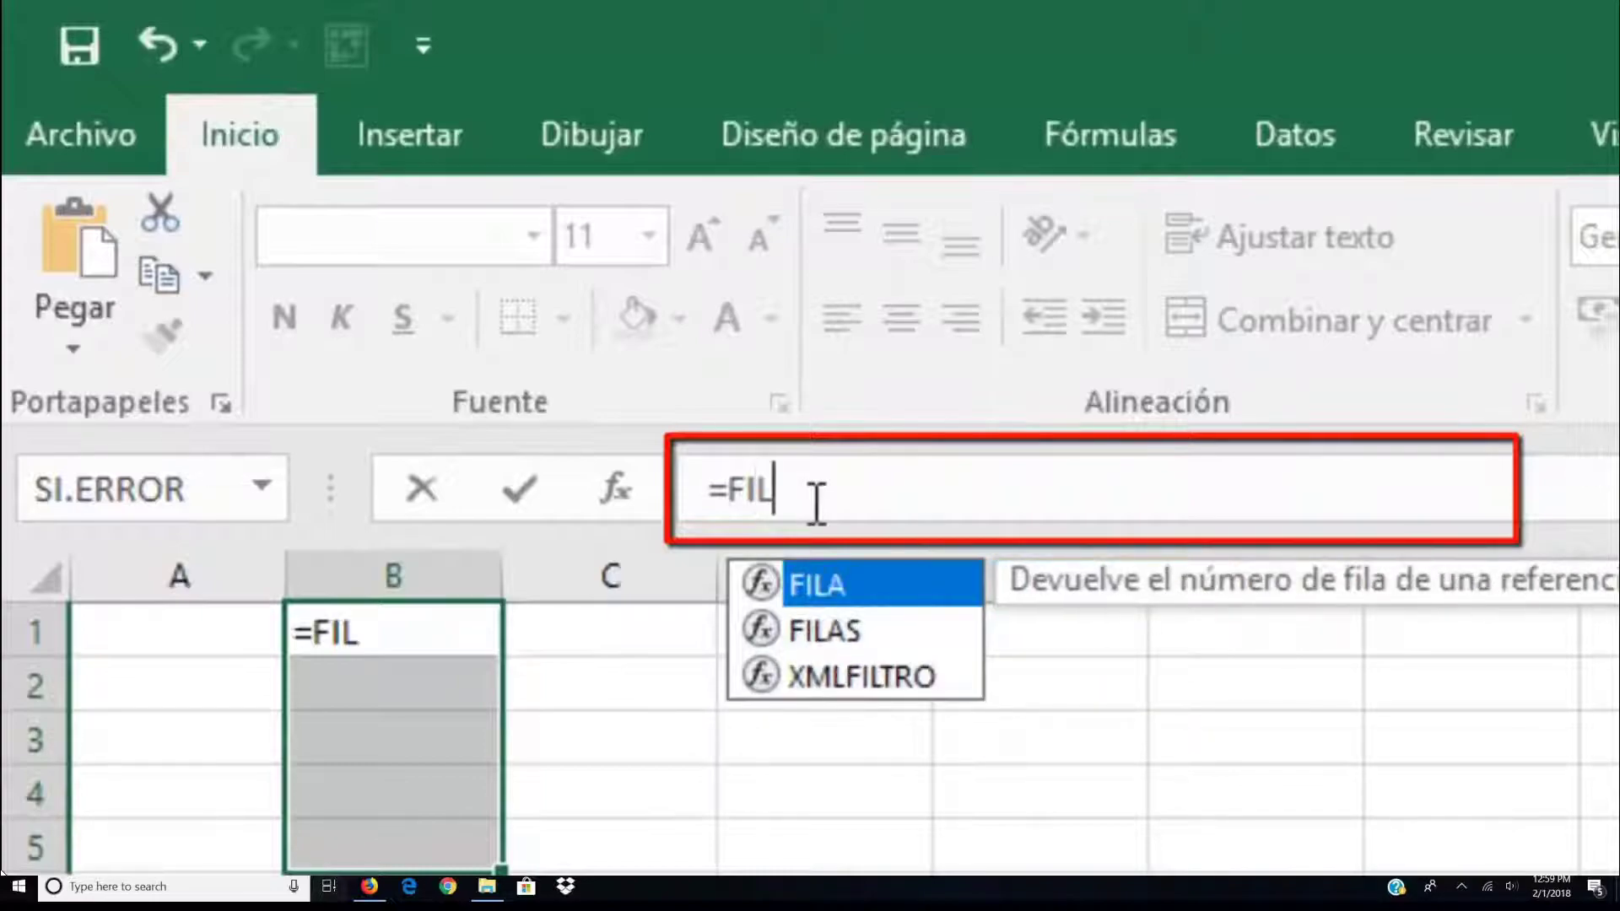
{"action": "key", "text": "Tab"}
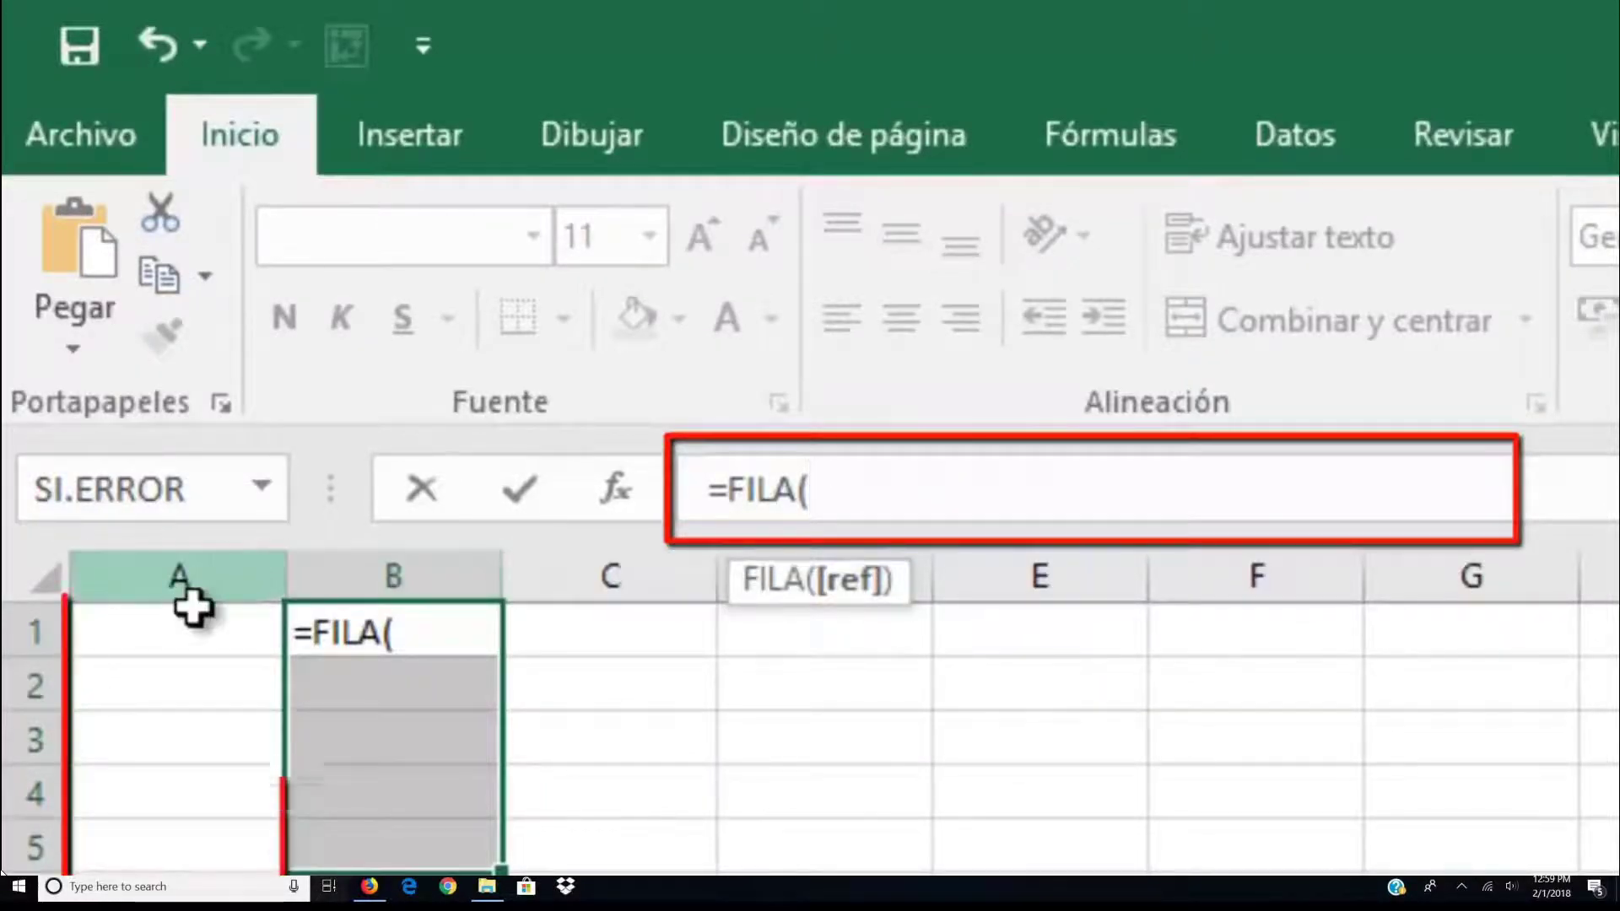
{"action": "left_click_drag", "start_coordinate": [180, 624], "coordinate": [169, 856]}
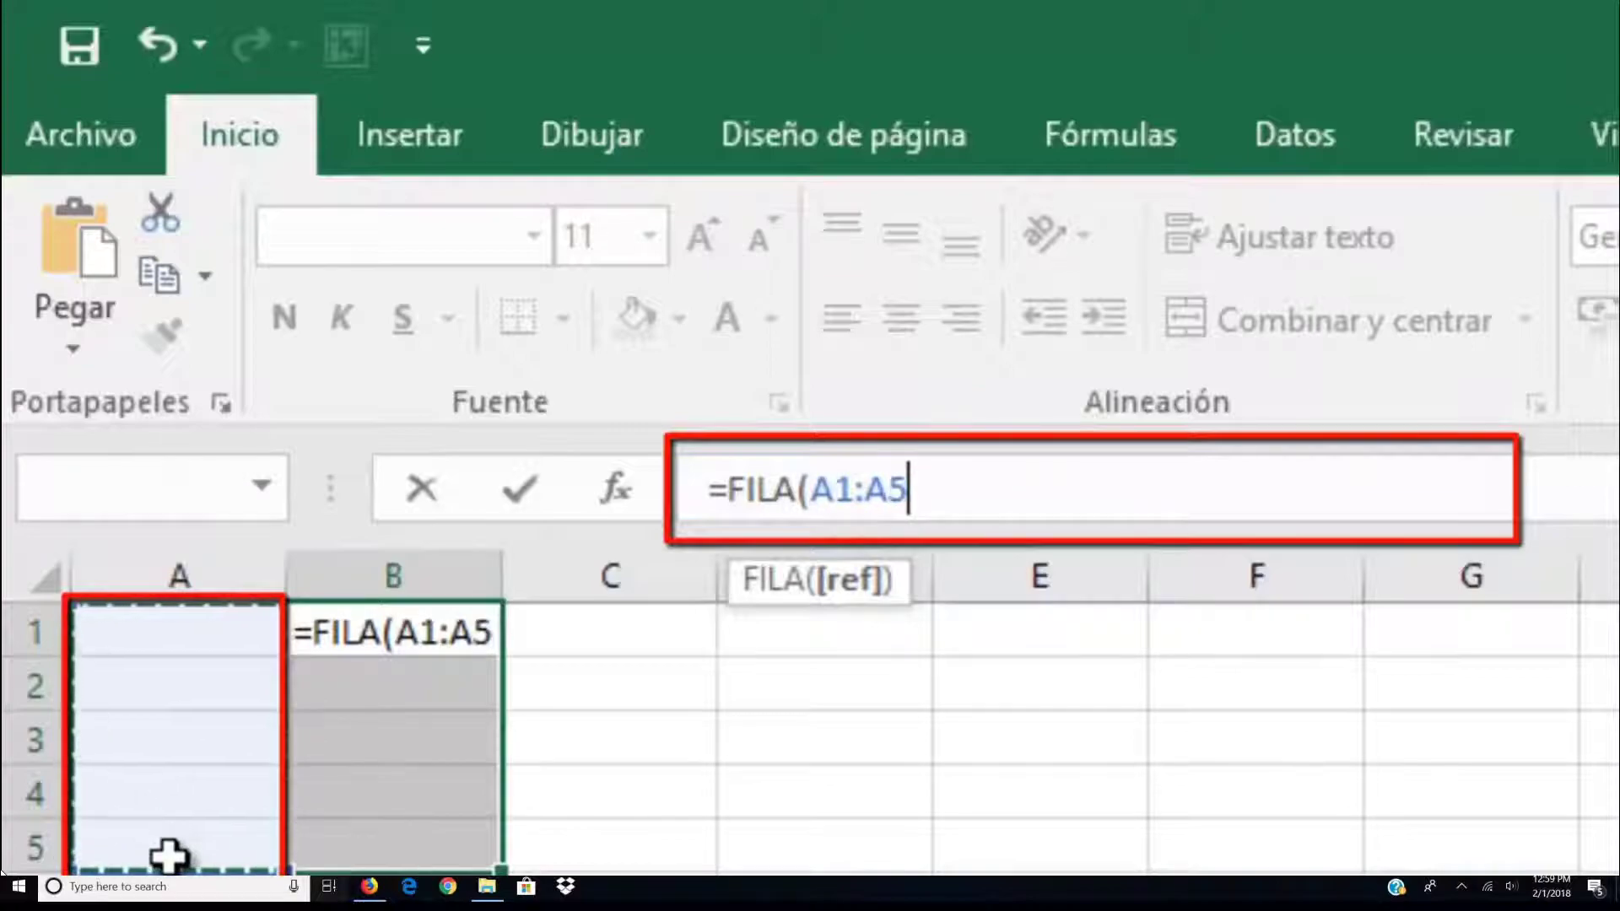
{"action": "type", "text": ")"}
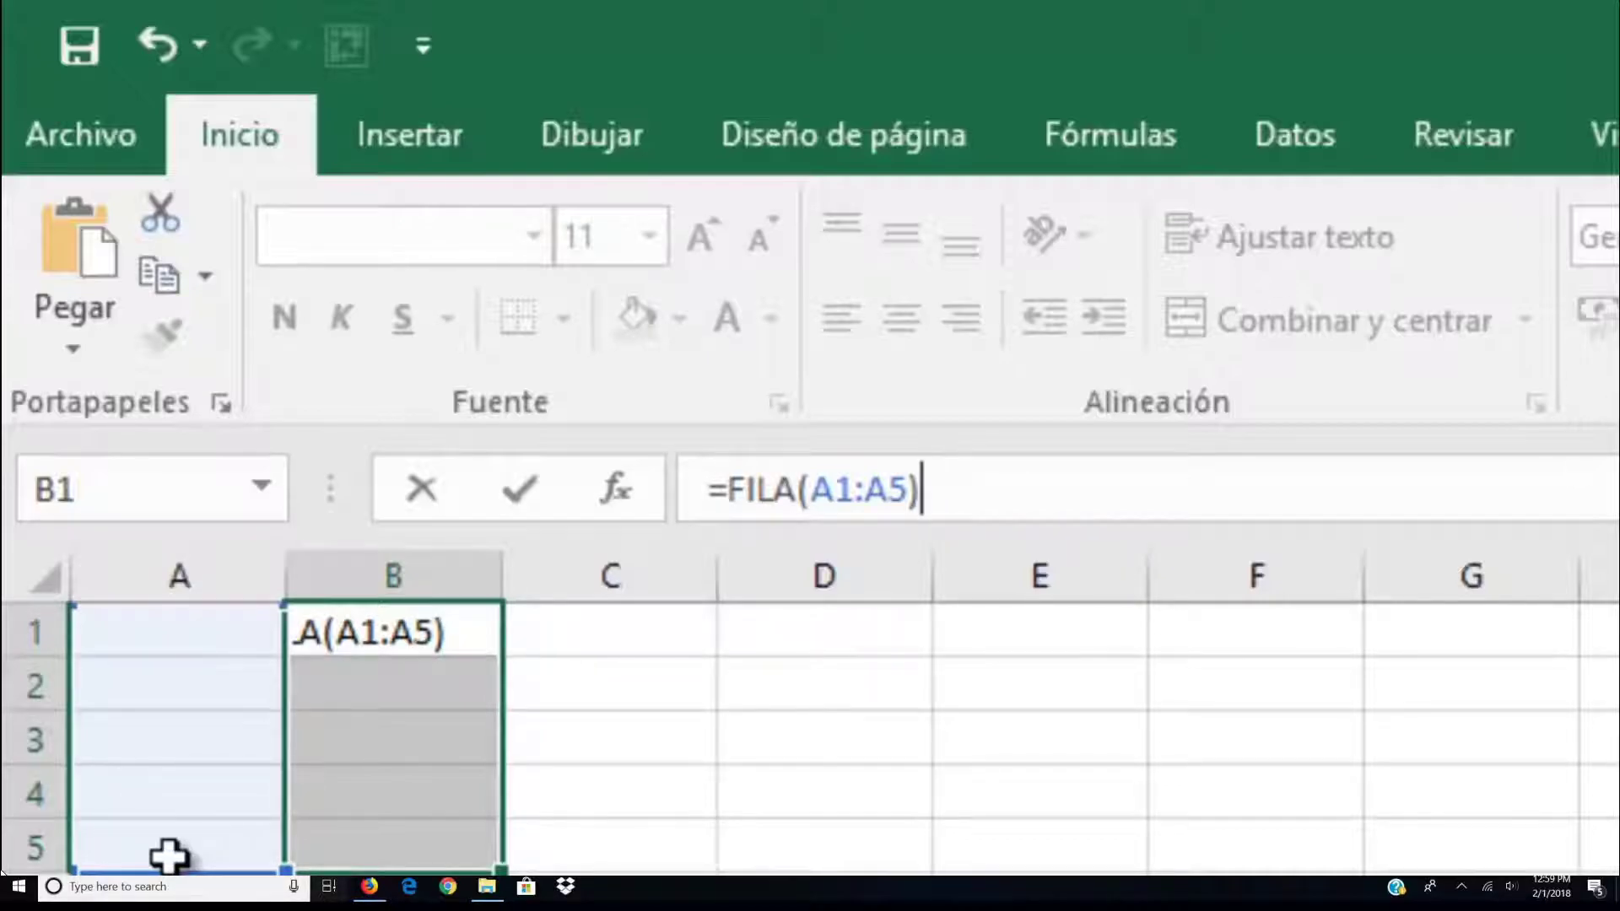
{"action": "key", "text": "ctrl+shift+Return"}
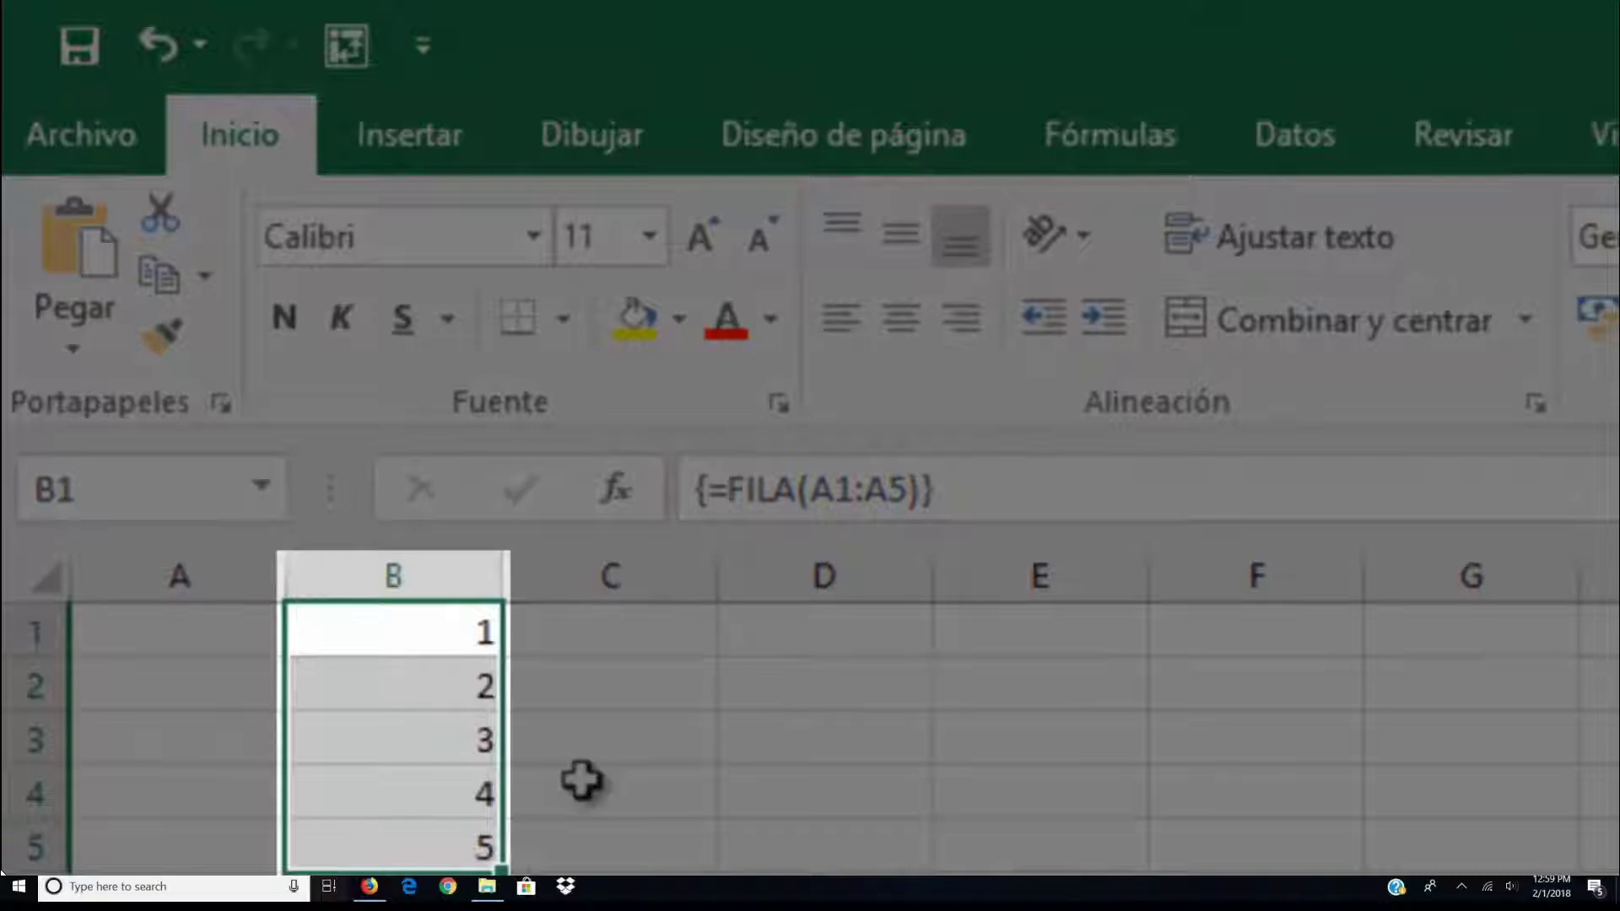
{"action": "left_click", "coordinate": [582, 780]}
{"action": "left_click", "coordinate": [405, 629]}
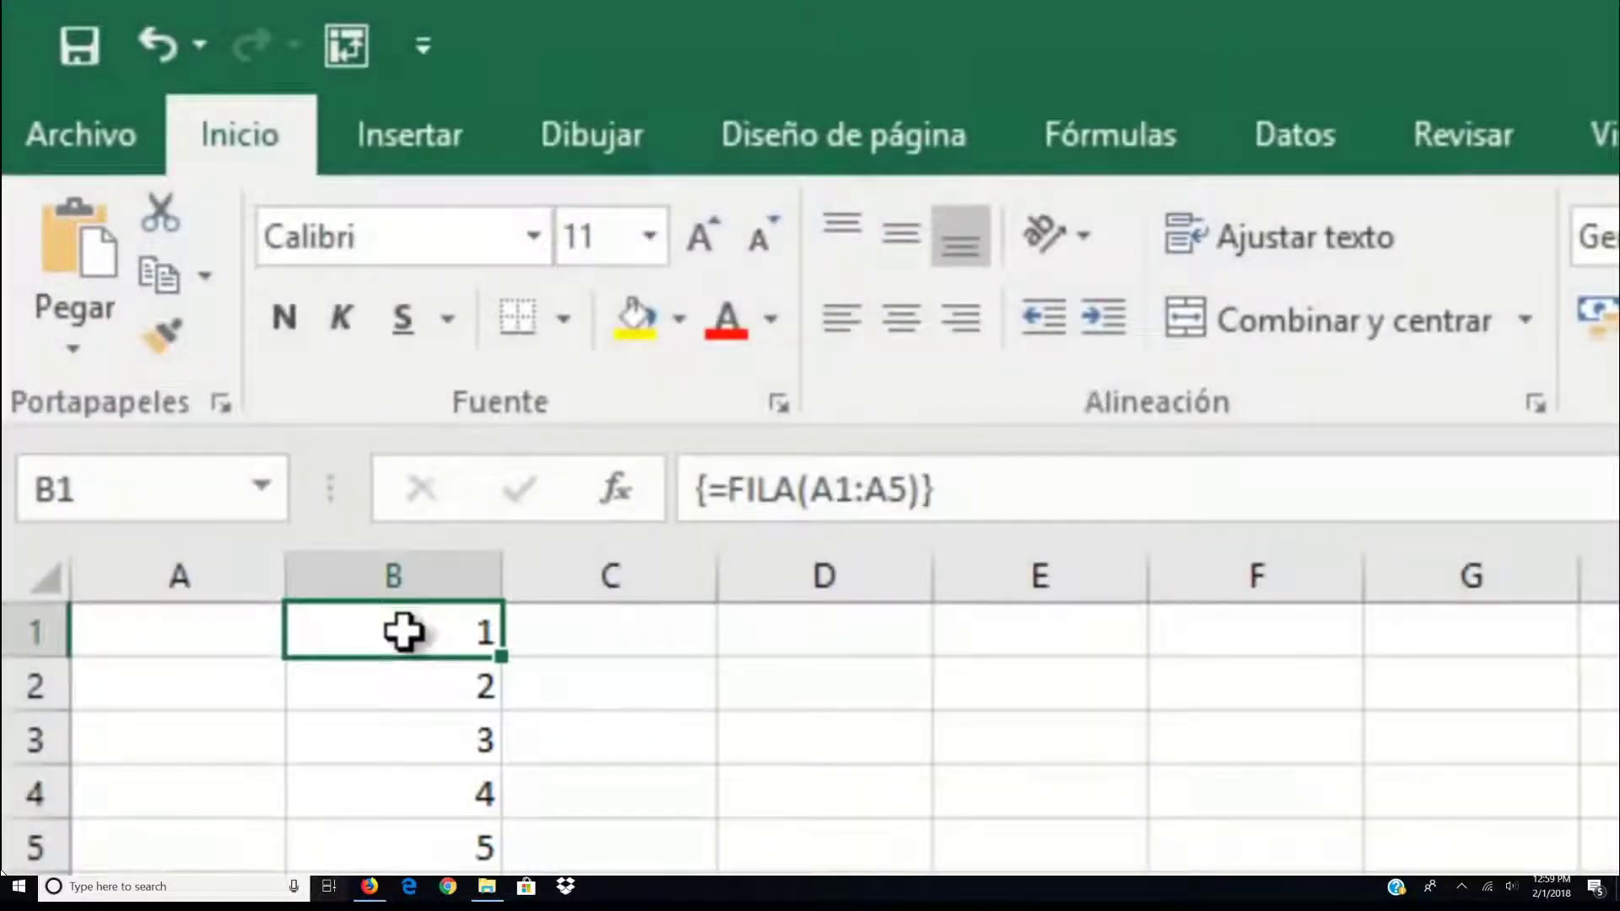
Enter the single-cell array formula {=FILA(A1:A5)} in cell D1
{"action": "double_click", "coordinate": [816, 643]}
{"action": "type", "text": "=FILA("}
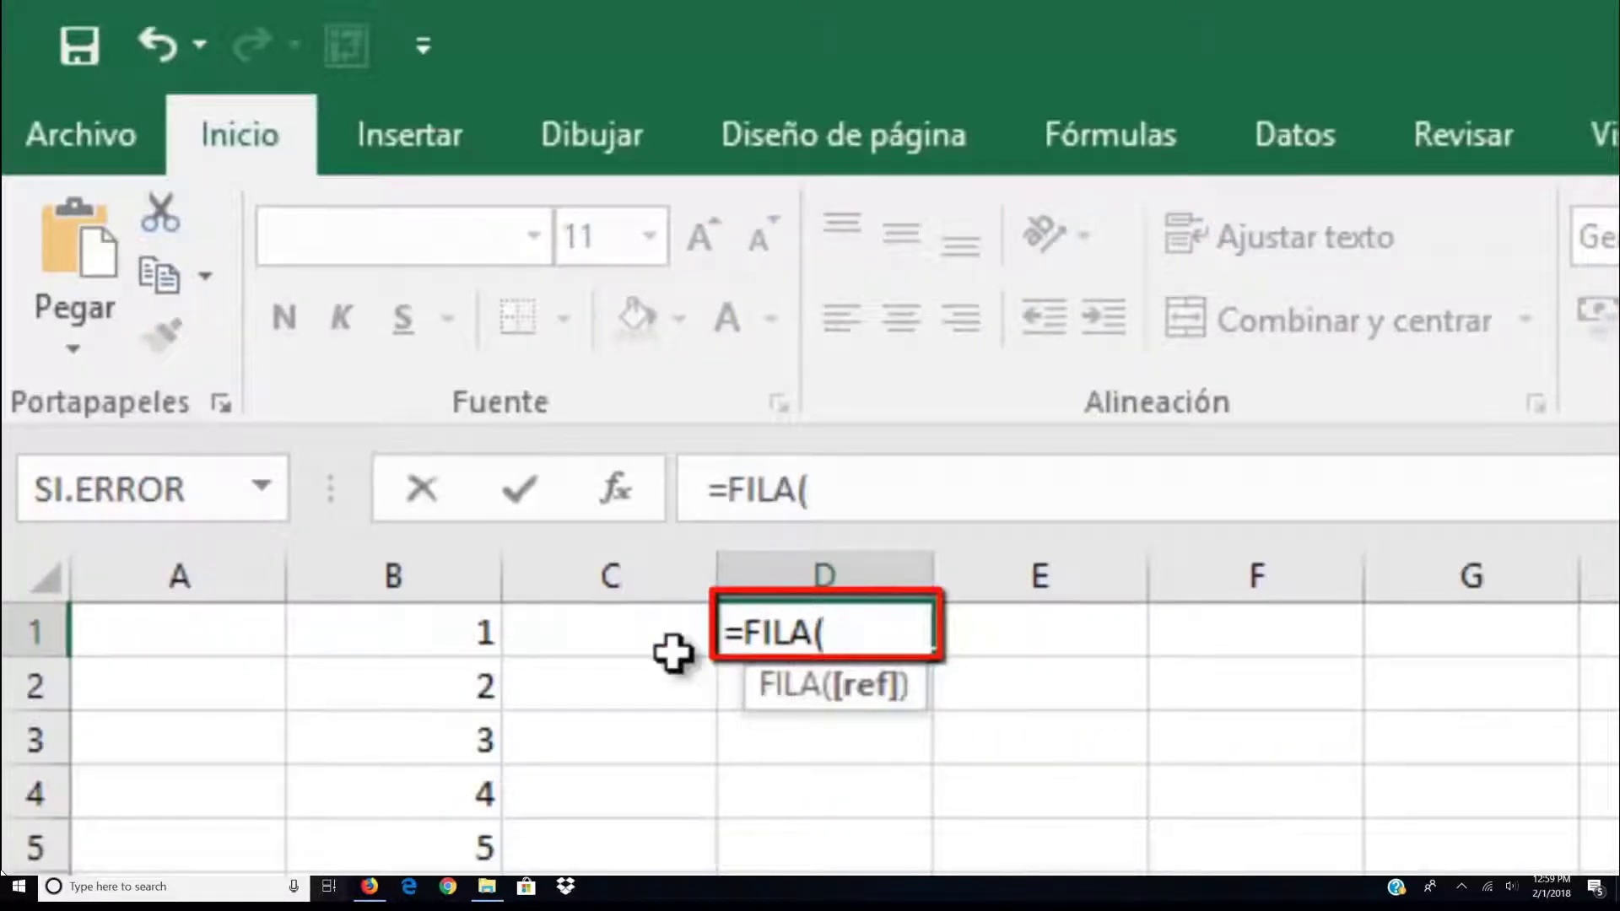
{"action": "left_click_drag", "start_coordinate": [242, 629], "coordinate": [198, 844]}
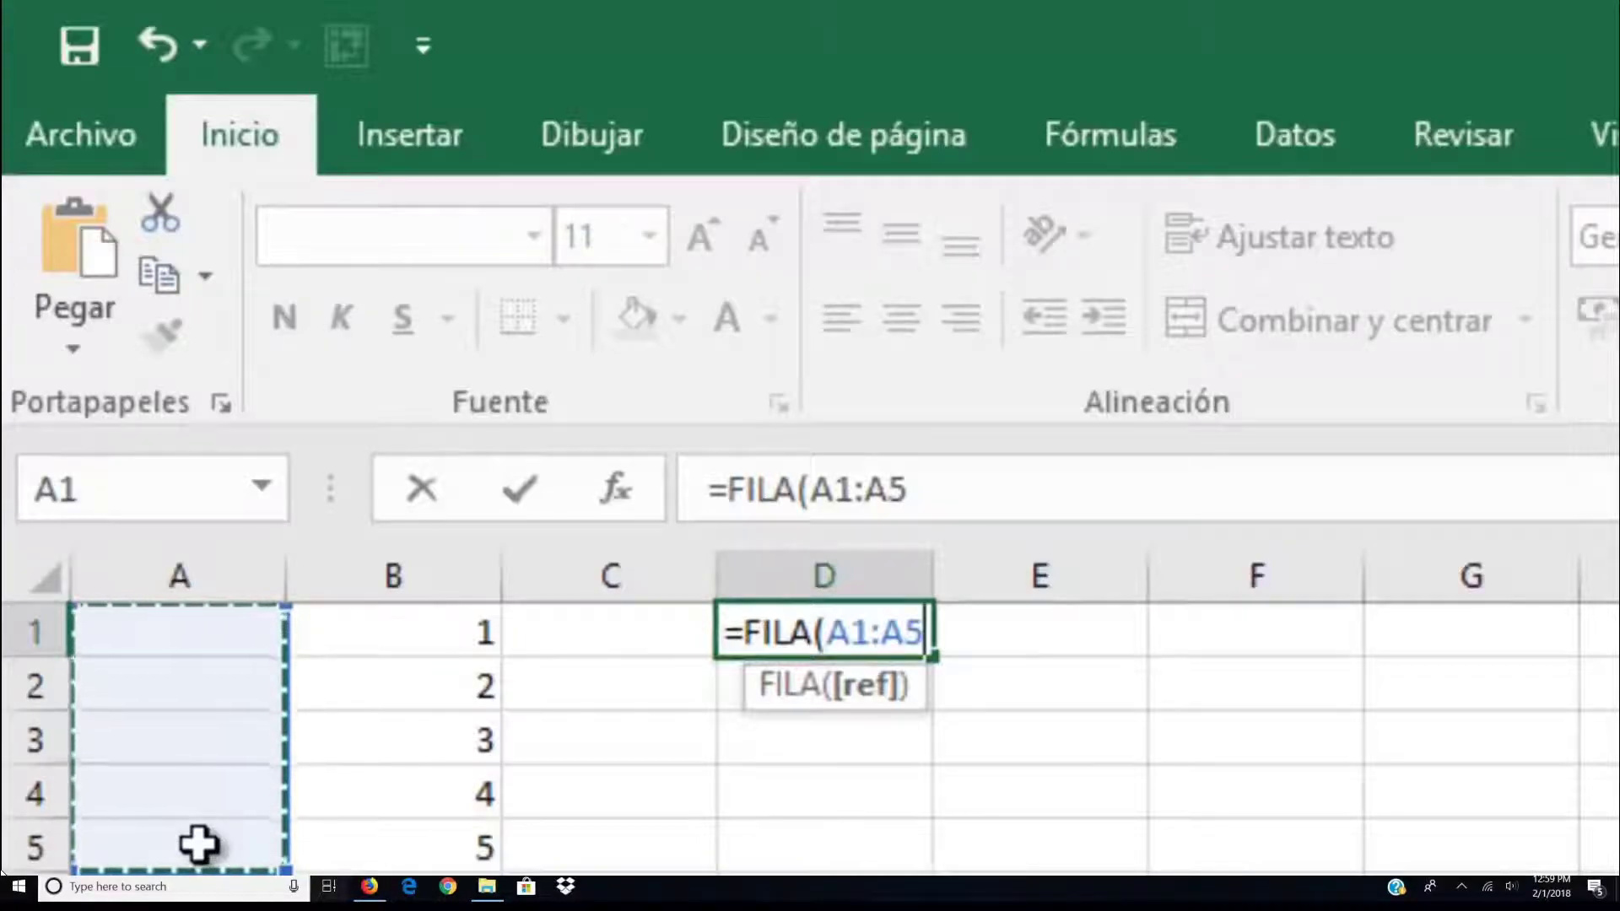
{"action": "key", "text": "ctrl+shift+Return"}
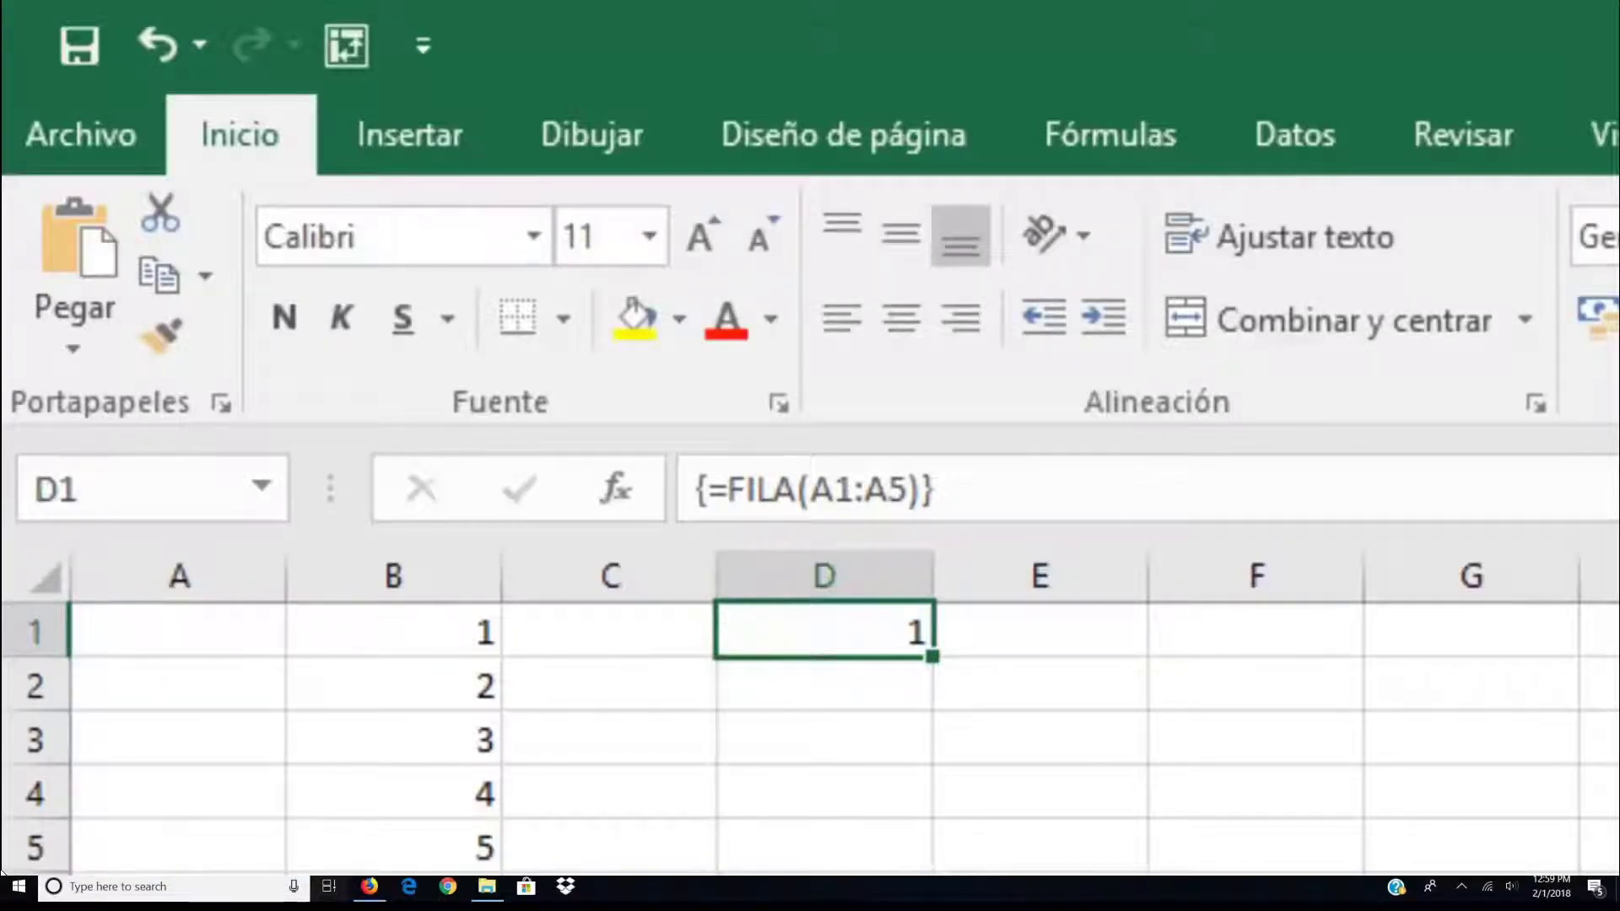
Nest D1's FILA function inside SUMA to make the array formula {=SUMA(FILA(A1:A5))}
{"action": "left_click", "coordinate": [827, 806]}
{"action": "left_click", "coordinate": [842, 628]}
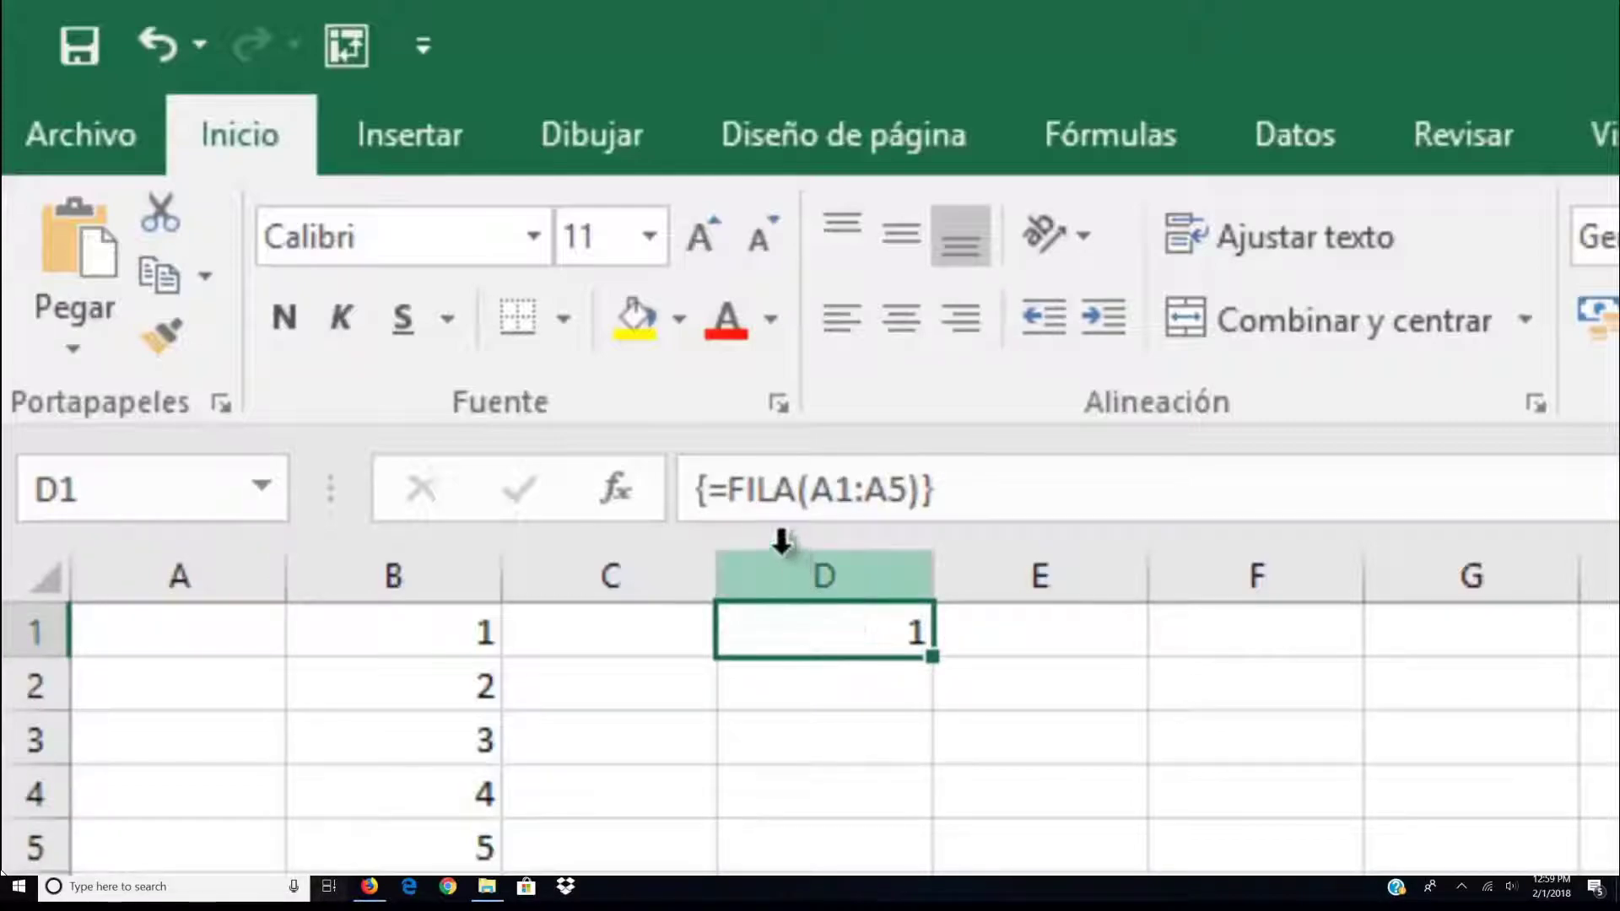
{"action": "left_click", "coordinate": [729, 492]}
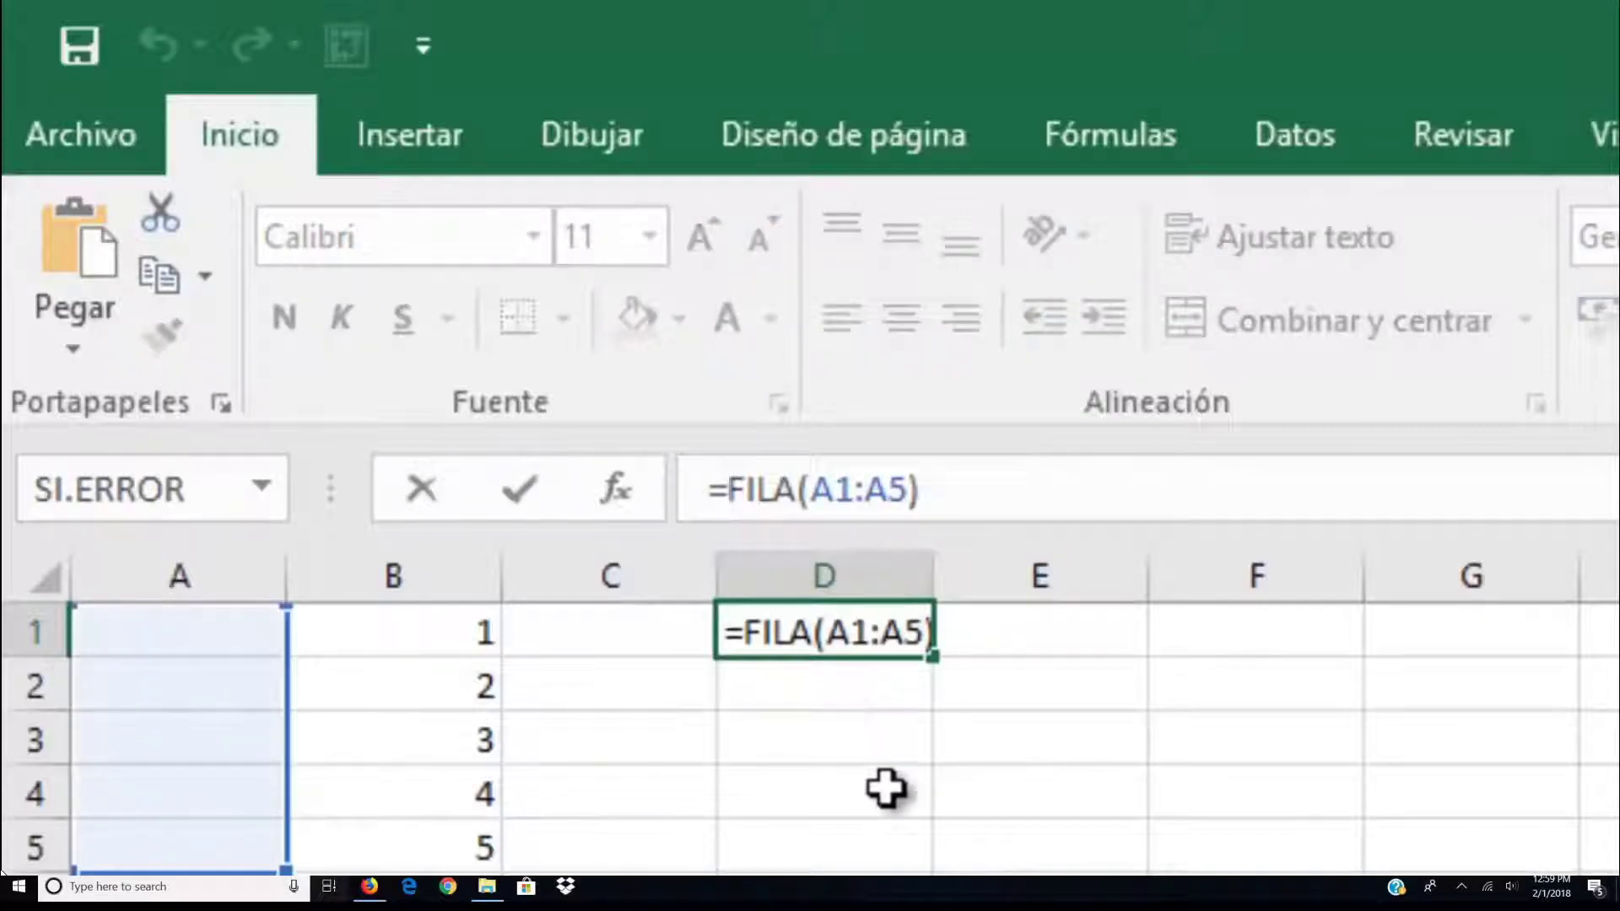
{"action": "type", "text": "SUMA("}
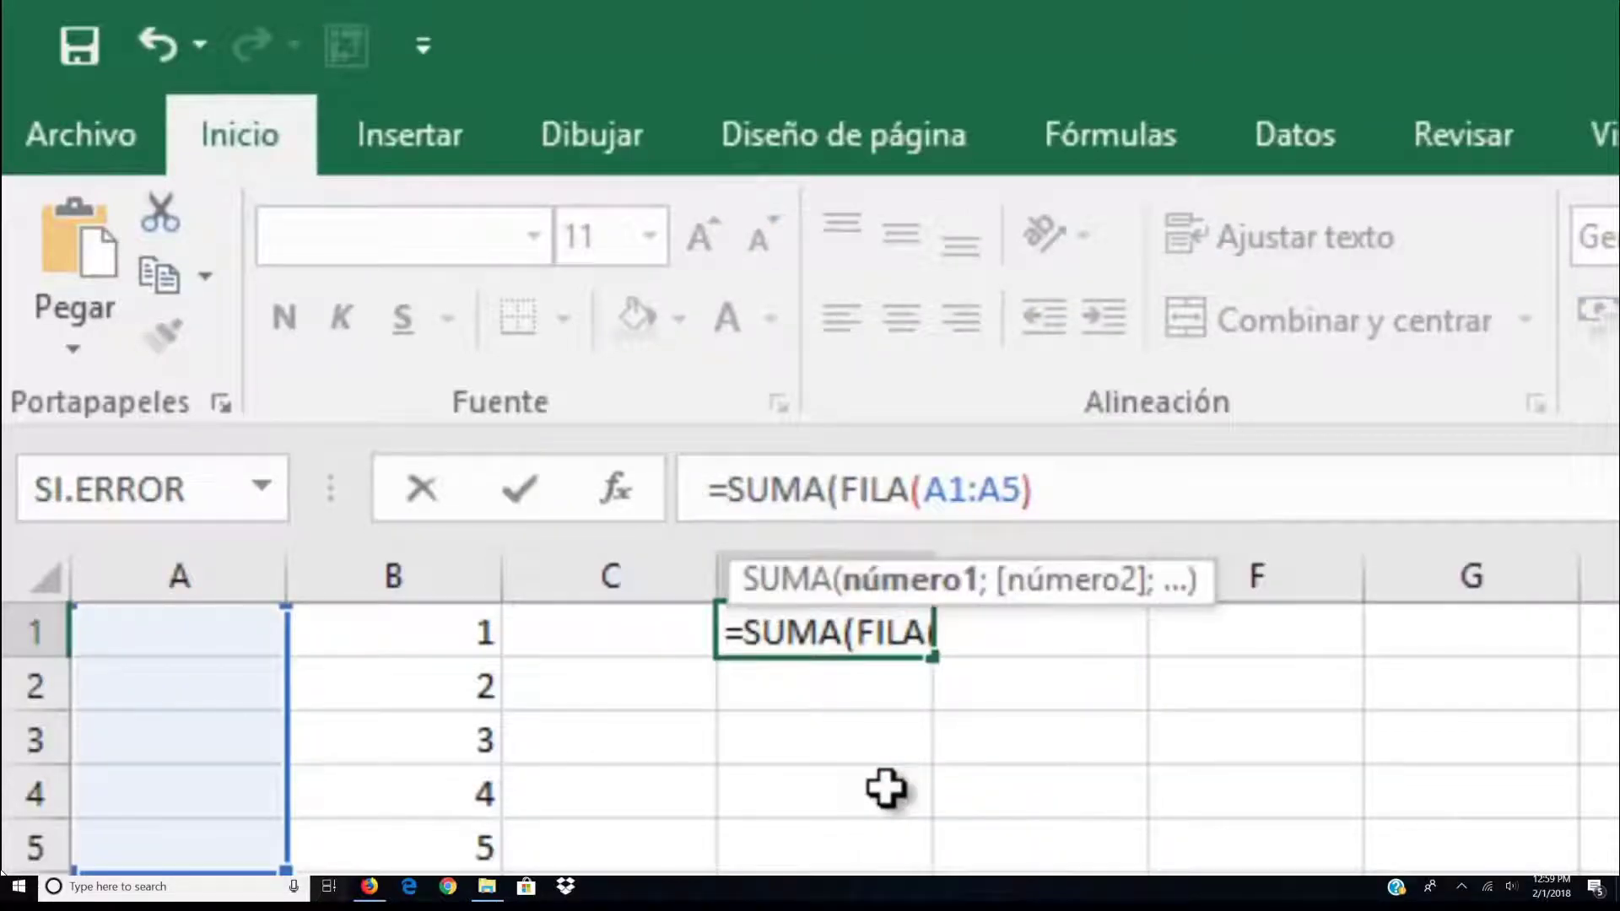
{"action": "key", "text": "ctrl+shift+Return"}
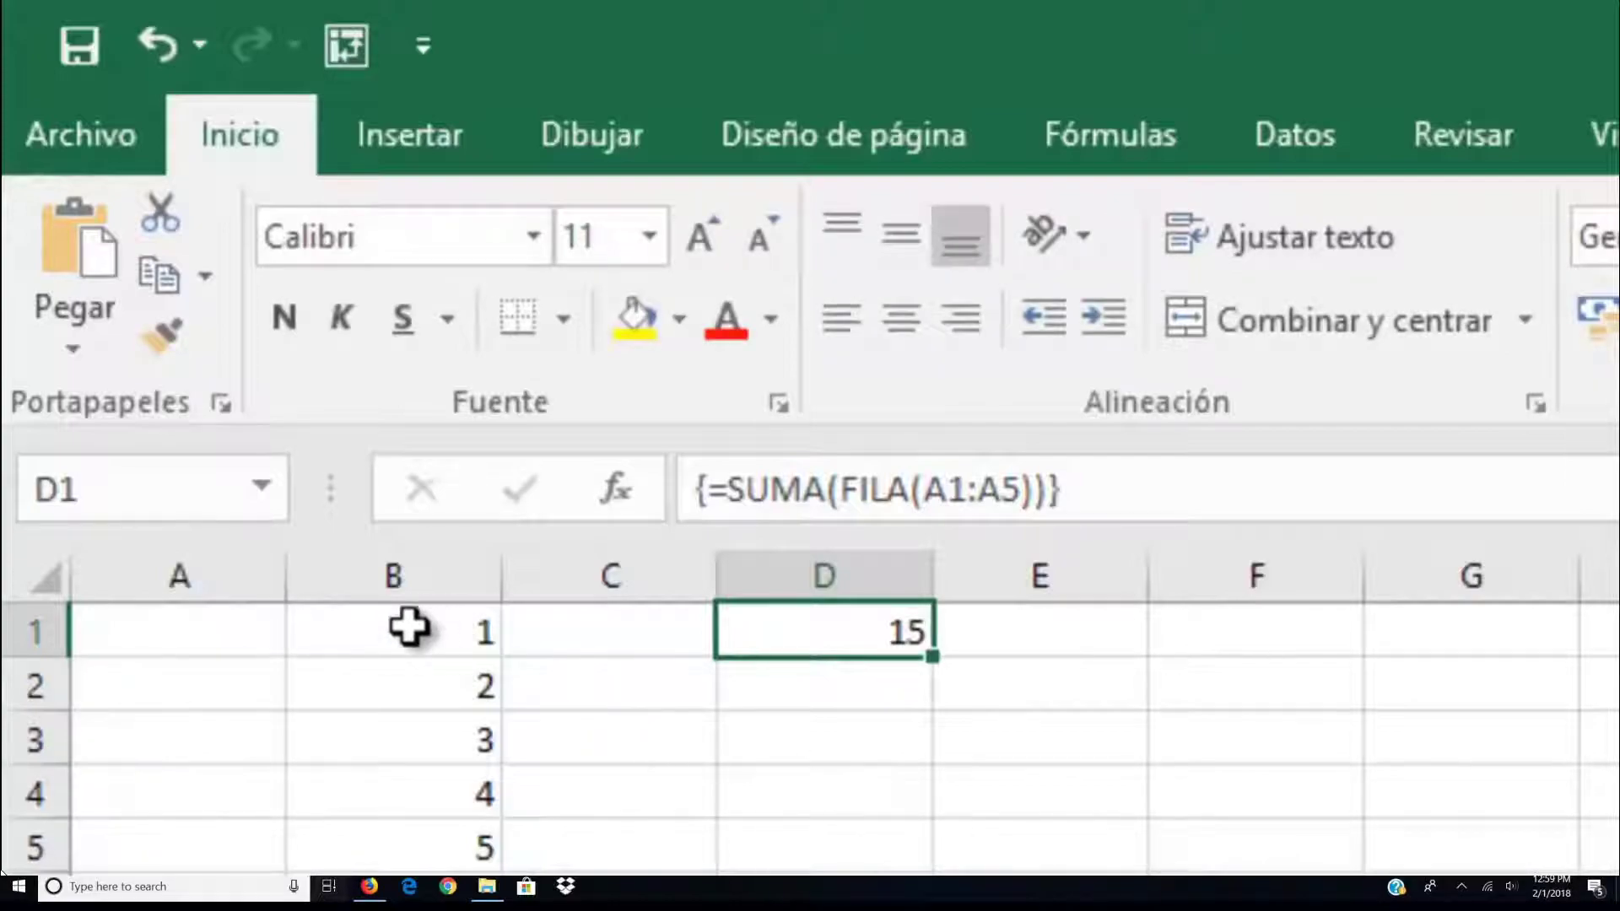
Check the sum of the selected range B1:B5 against the array formula result in D1
{"action": "left_click", "coordinate": [437, 631]}
{"action": "left_click", "coordinate": [419, 856], "text": "shift"}
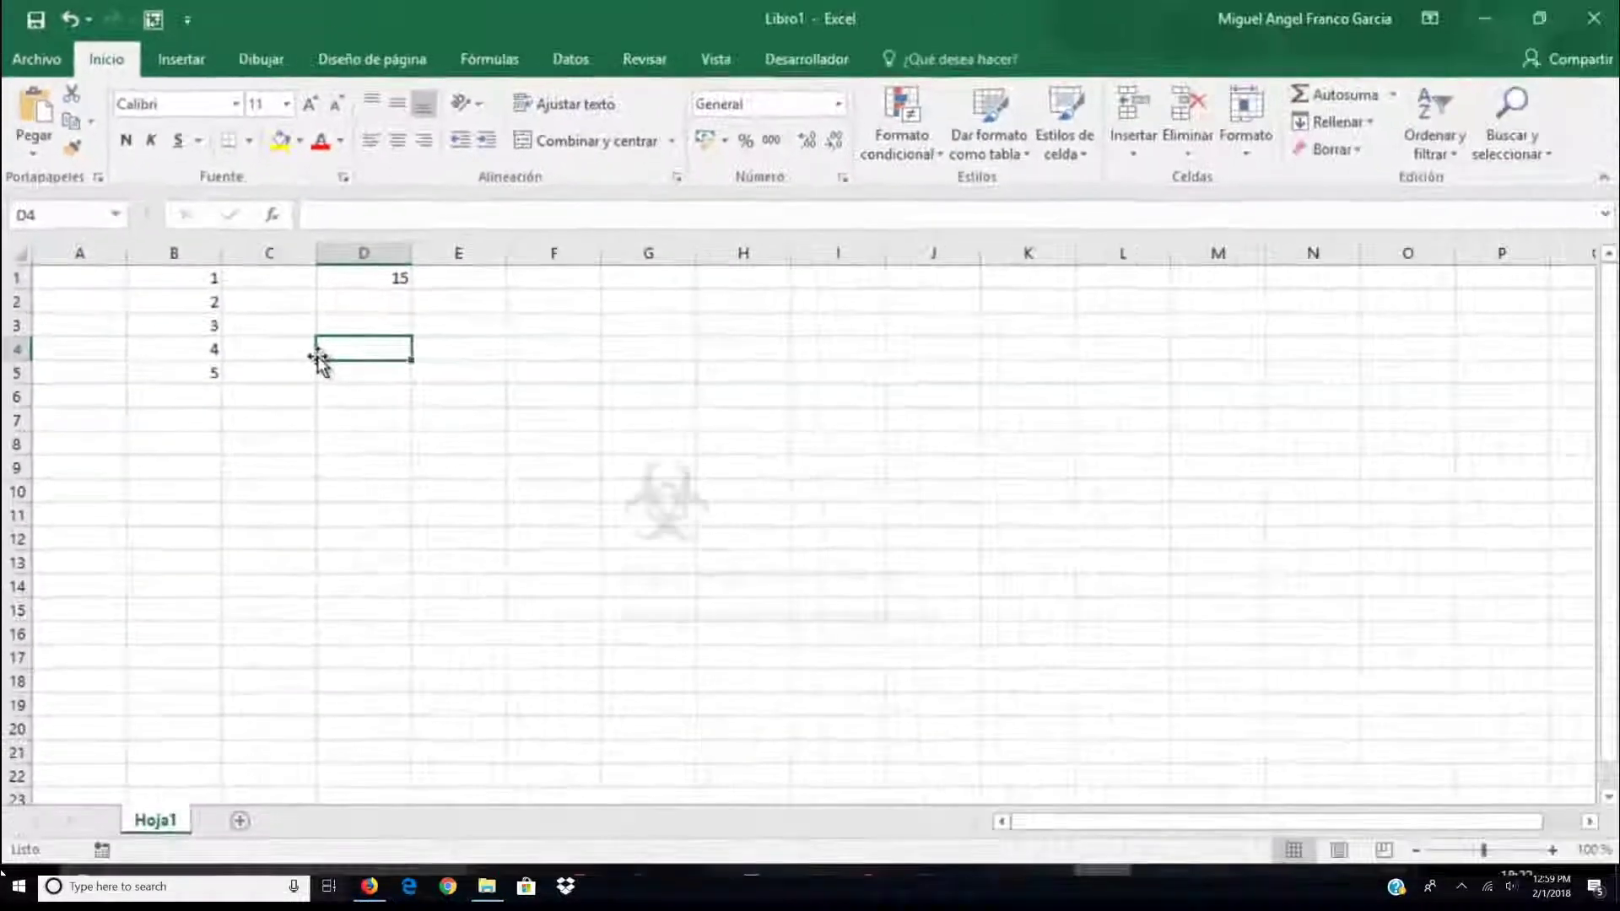
{"action": "left_click_drag", "start_coordinate": [209, 278], "coordinate": [190, 373]}
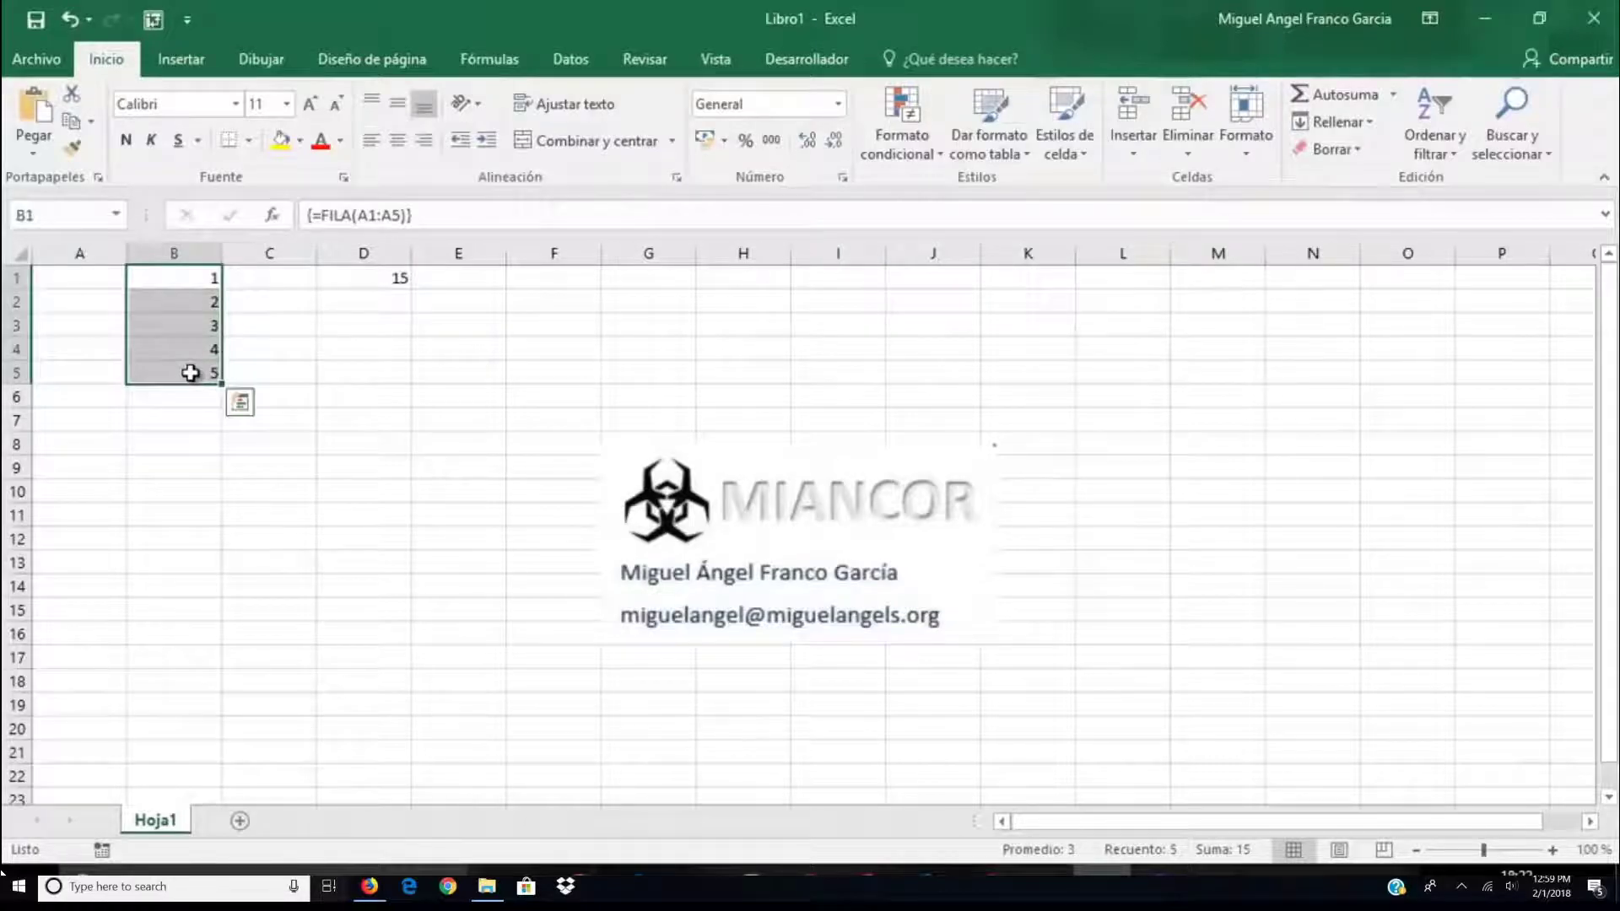
{"action": "left_click", "coordinate": [375, 280]}
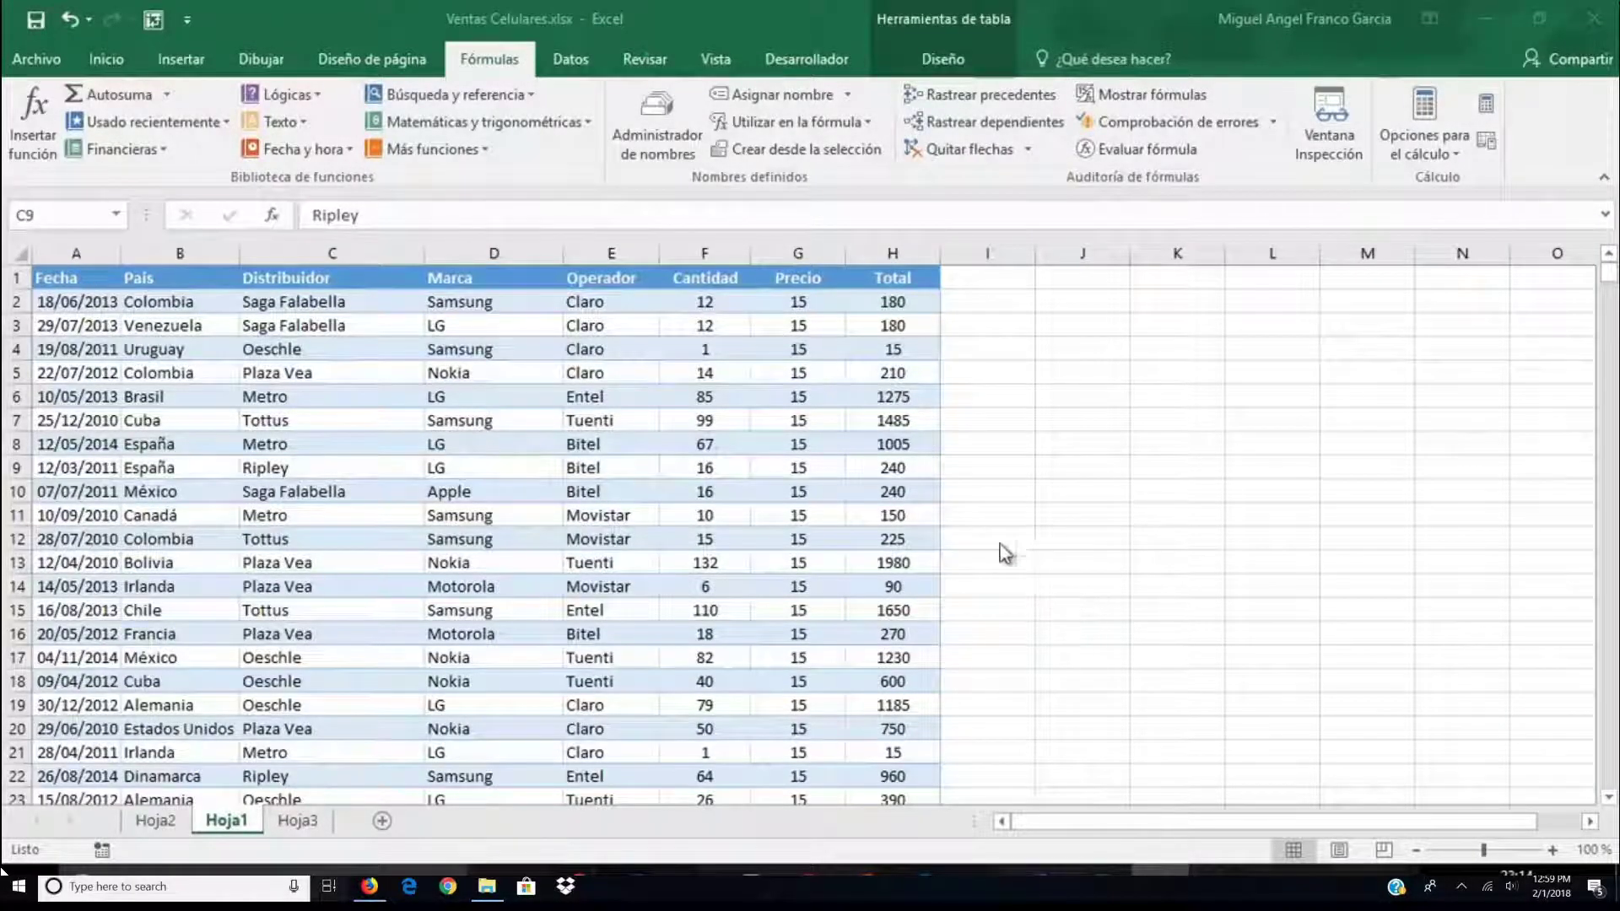
Review the sales table's Fecha, País, Distribuidor and Total columns on Hoja1, along with the summary grid on Hoja3
{"action": "left_click", "coordinate": [389, 427]}
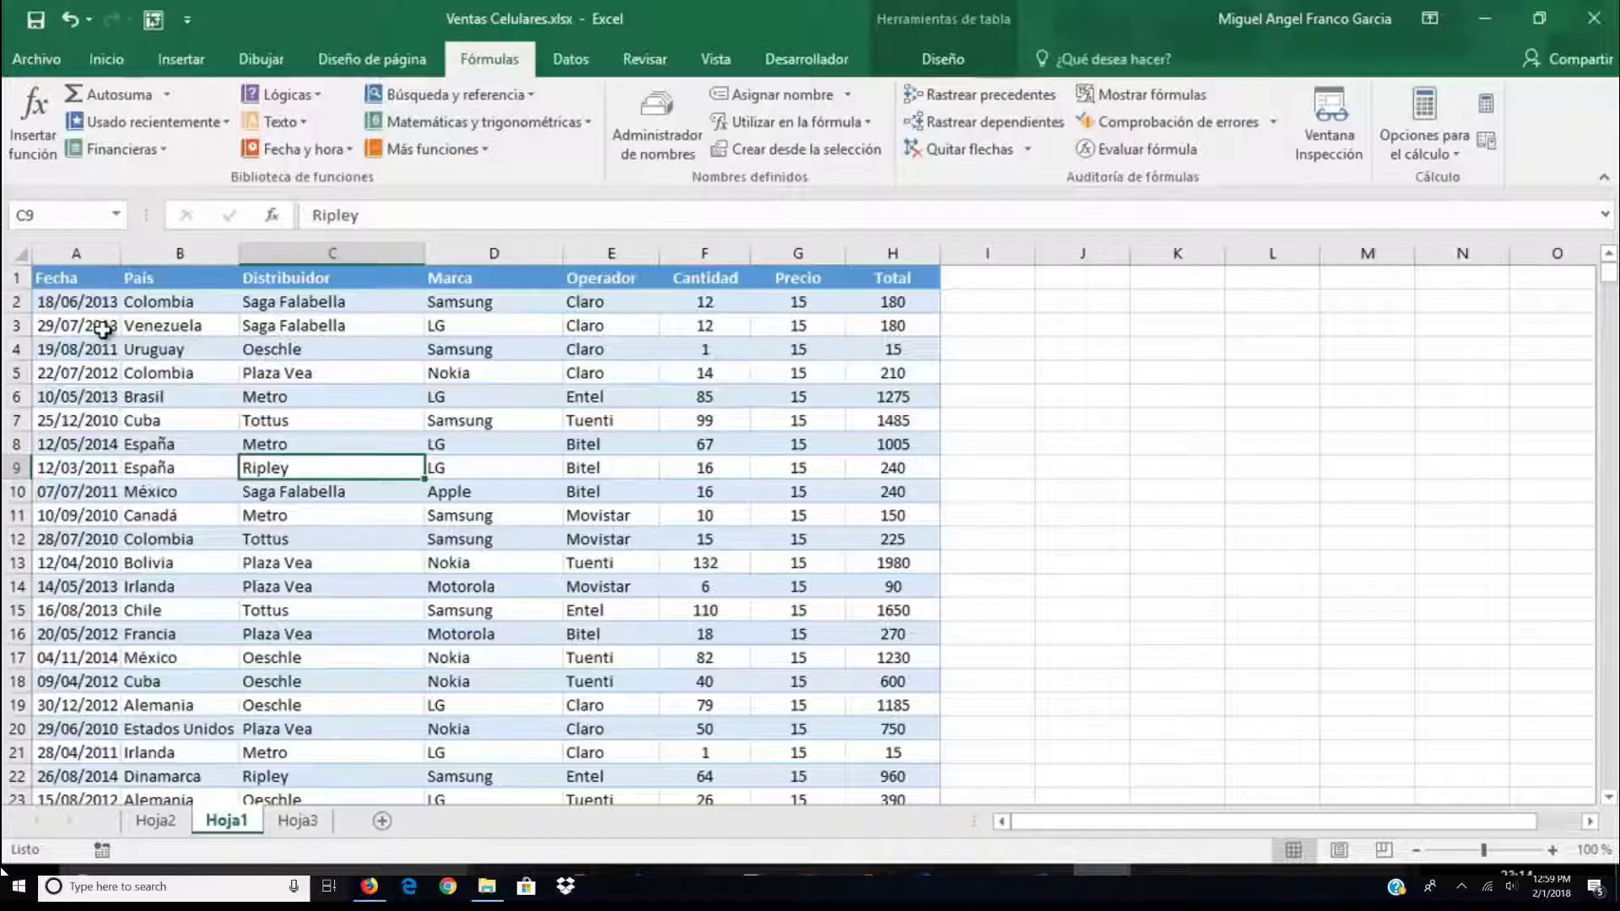
{"action": "left_click", "coordinate": [295, 820]}
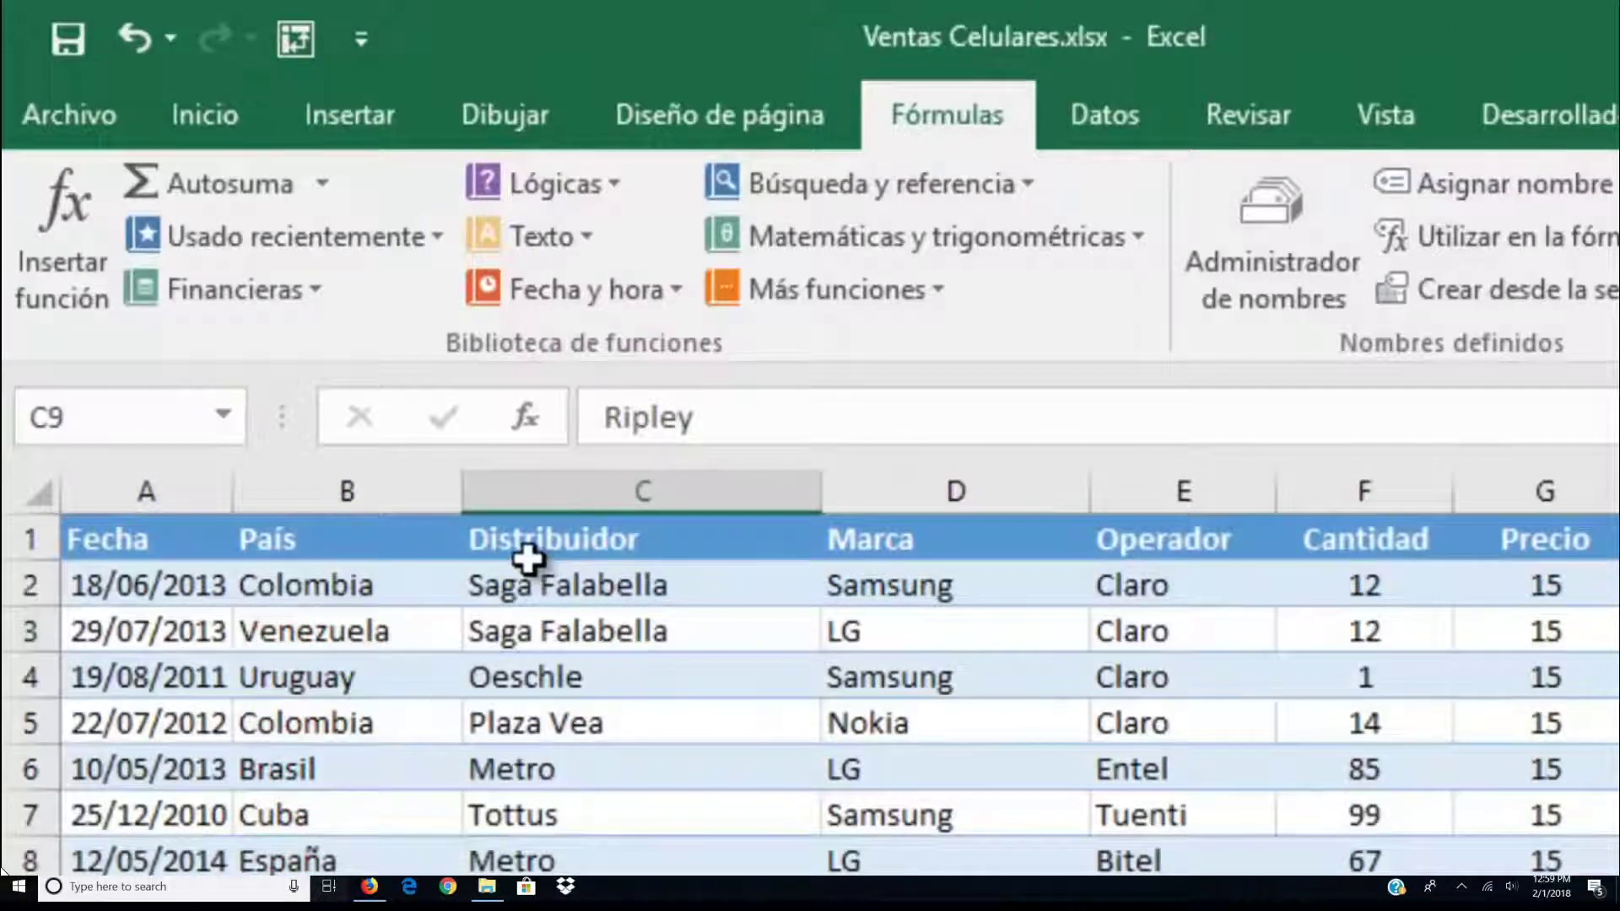
{"action": "left_click", "coordinate": [155, 478]}
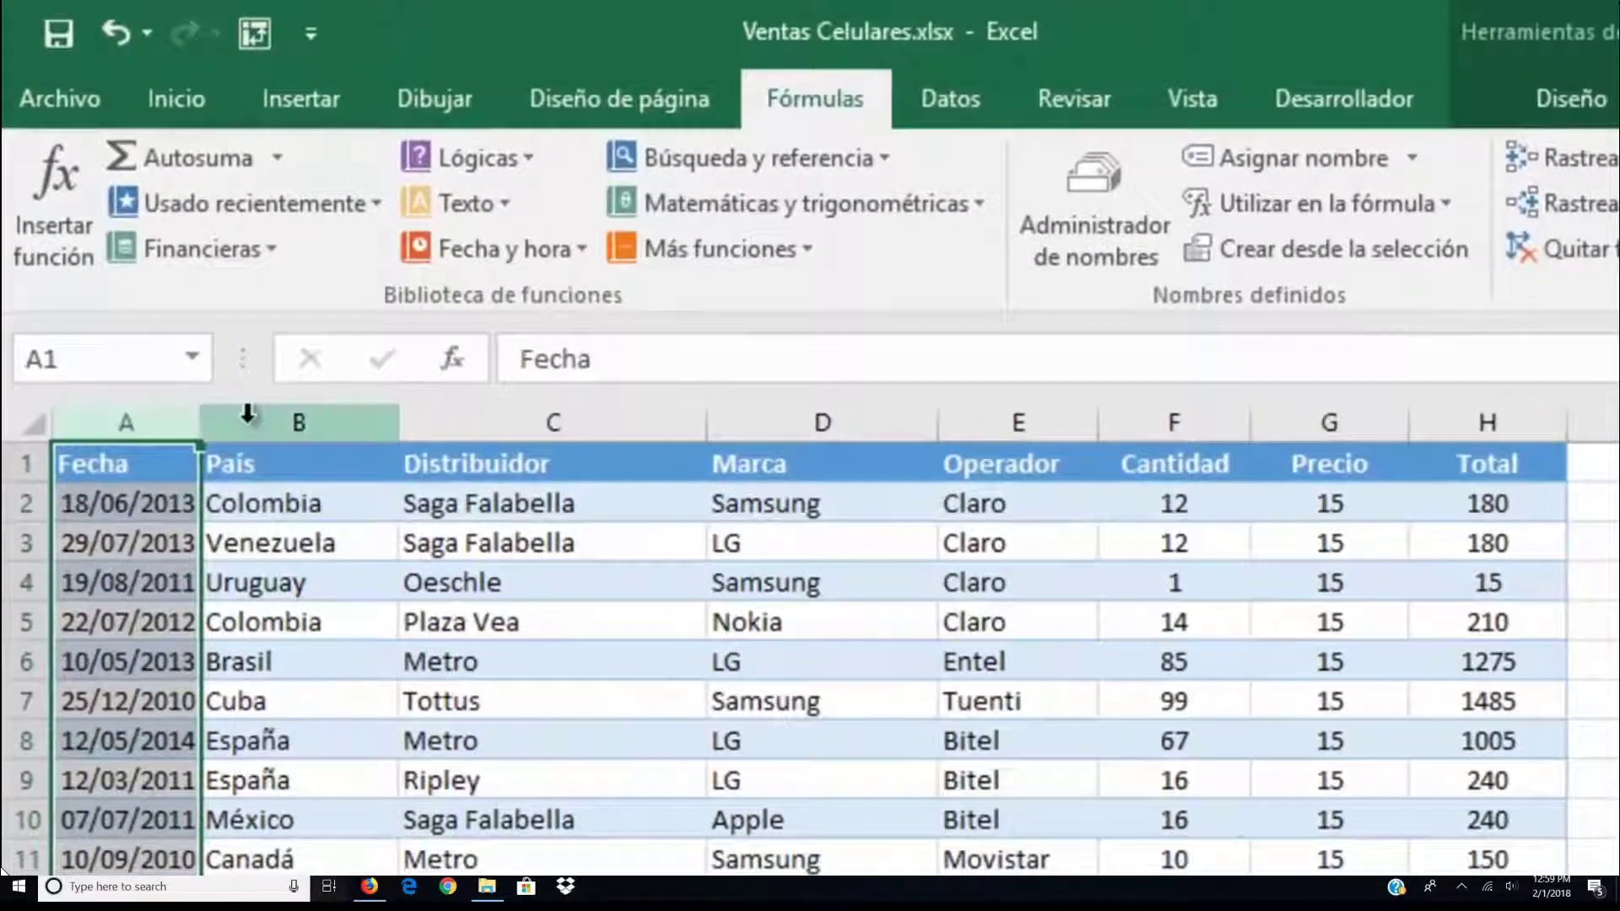
{"action": "left_click", "coordinate": [264, 419]}
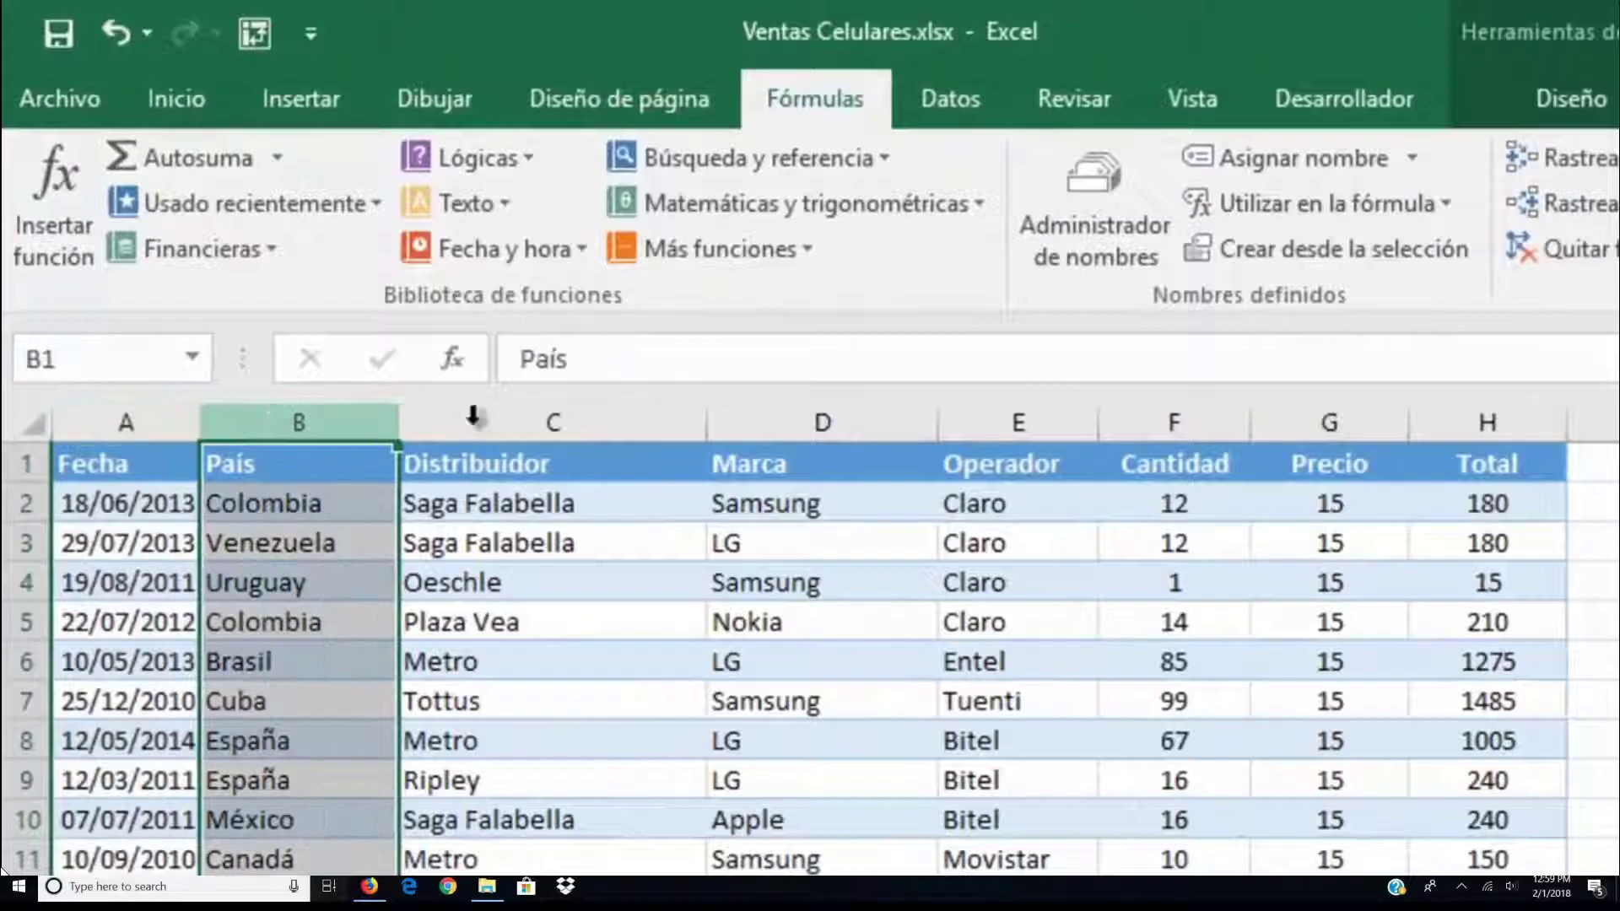
{"action": "left_click", "coordinate": [527, 419]}
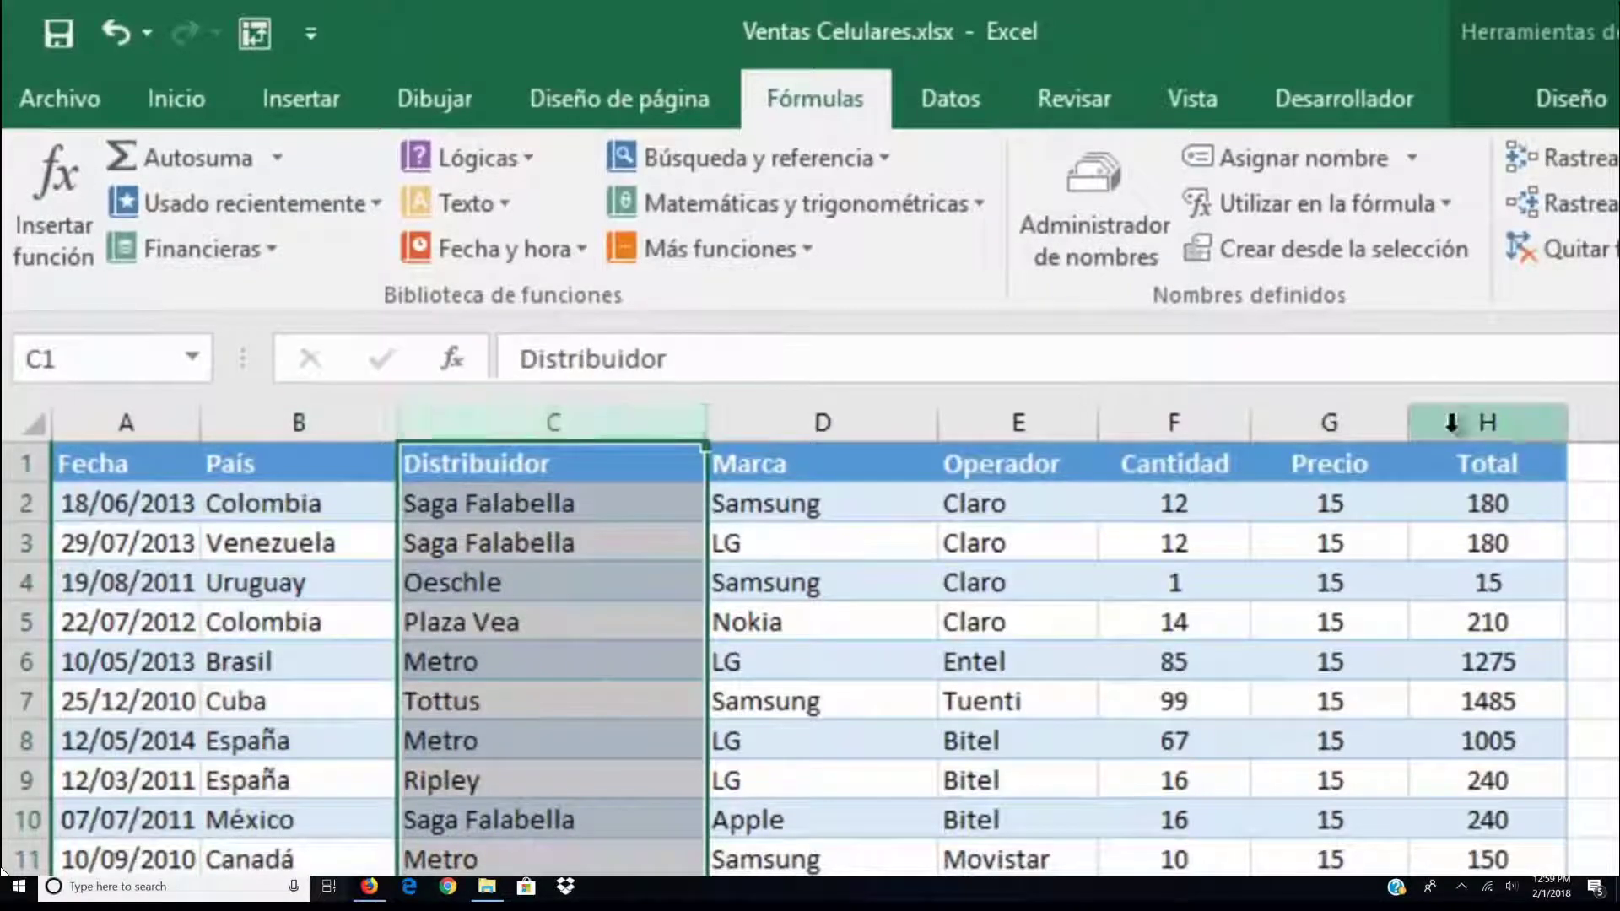
{"action": "left_click", "coordinate": [1456, 424]}
{"action": "left_click", "coordinate": [986, 580]}
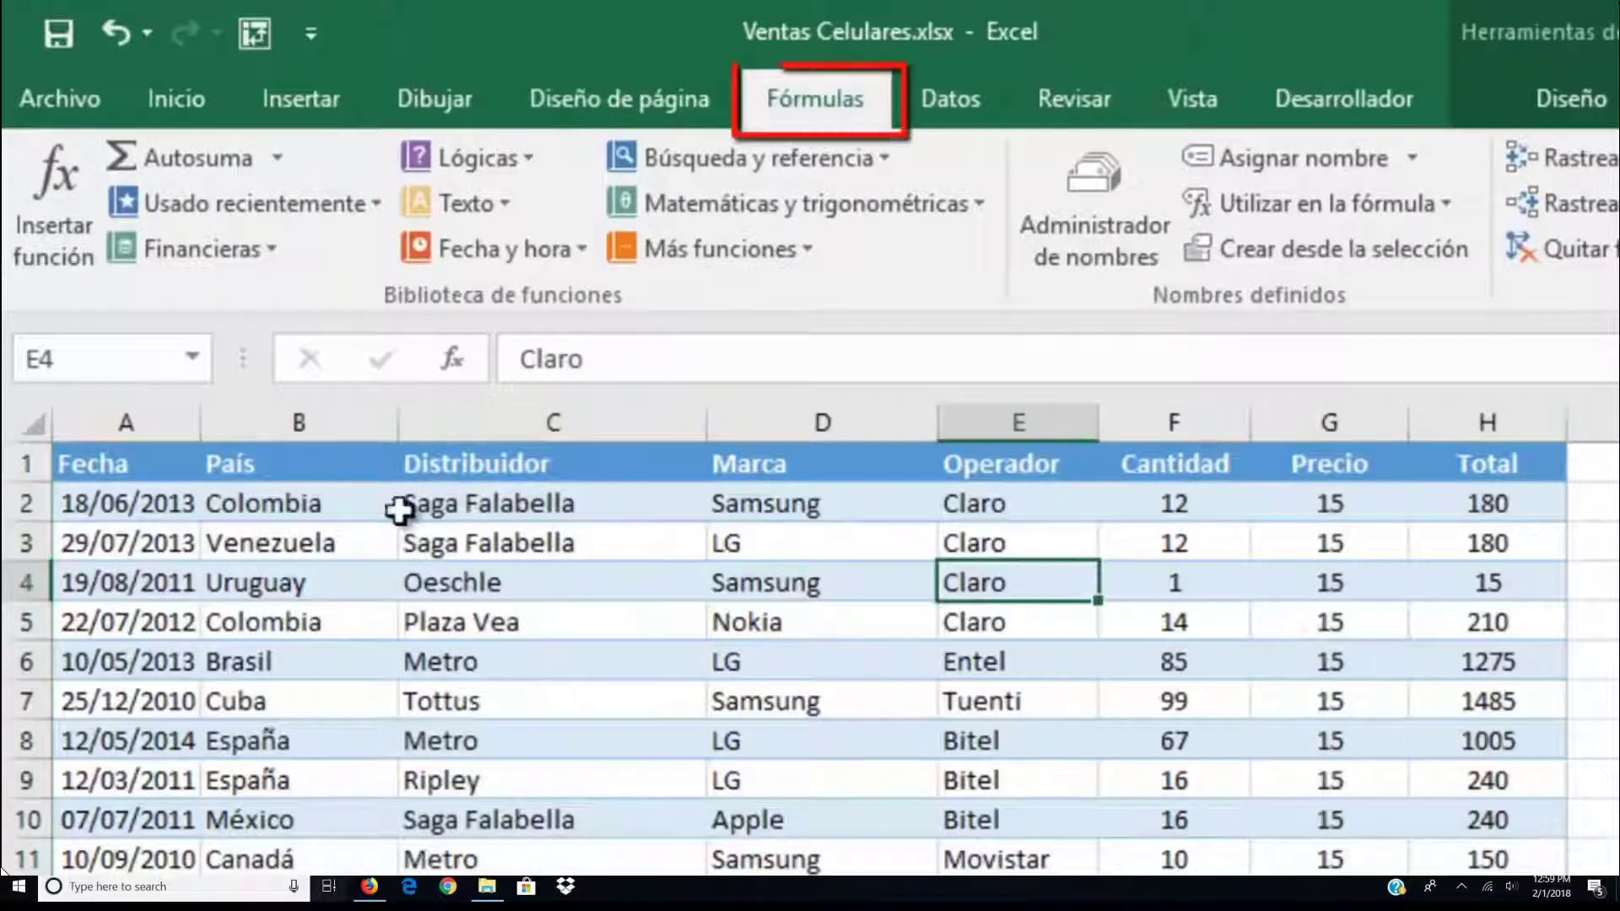
Create defined names for the whole sales table on Hoja1 from its top row only, excluding the left column
{"action": "left_click", "coordinate": [136, 459]}
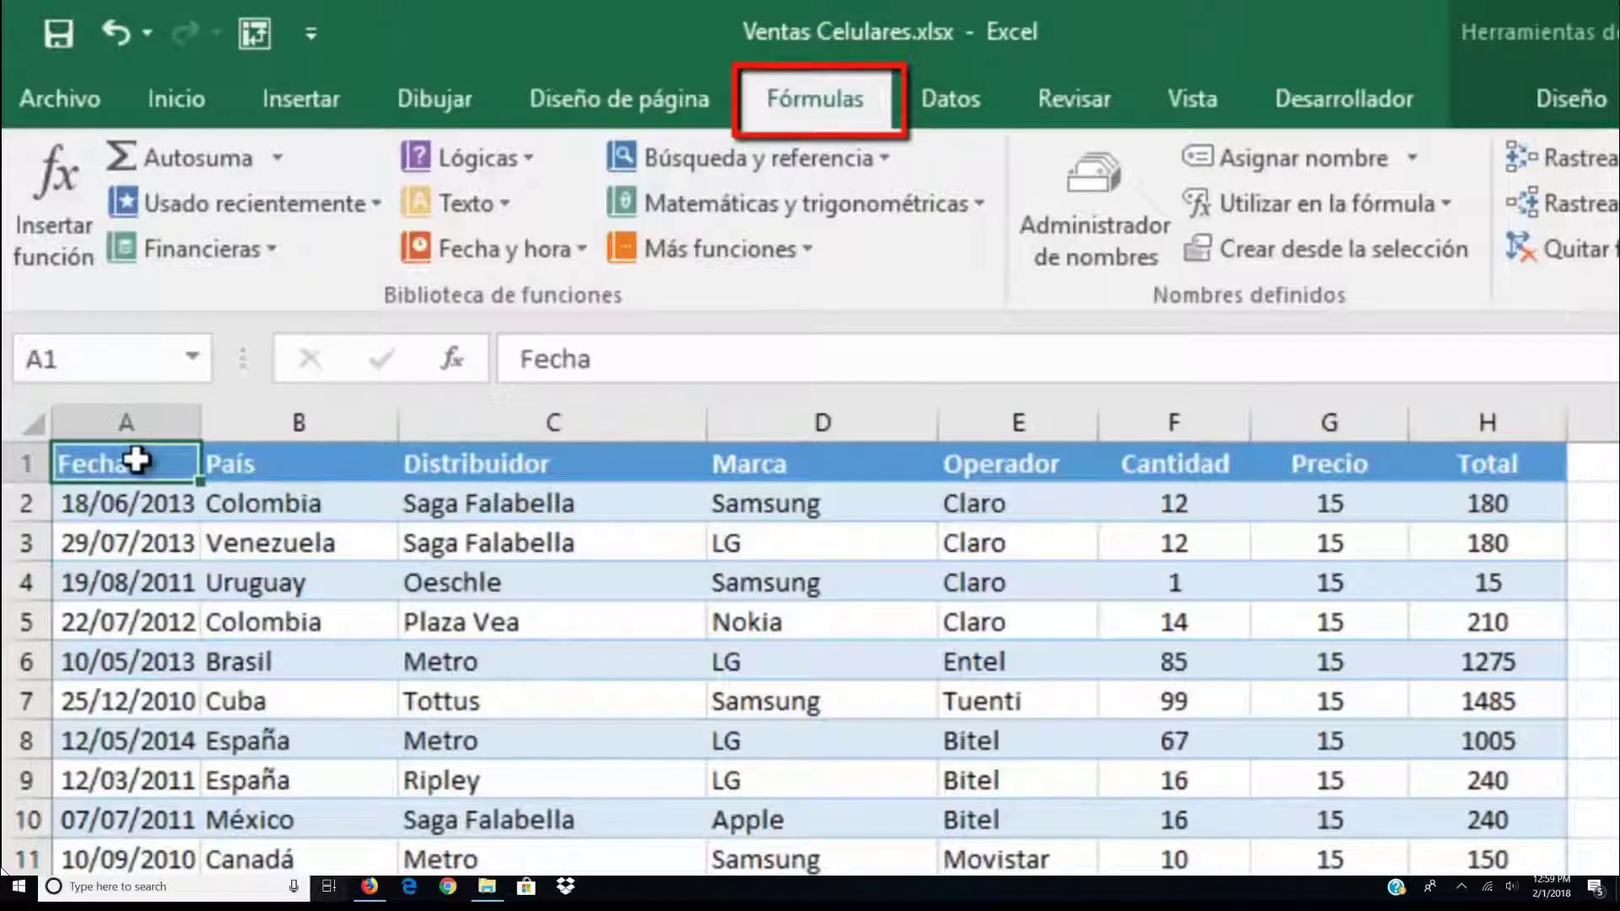
{"action": "key", "text": "ctrl+shift+End"}
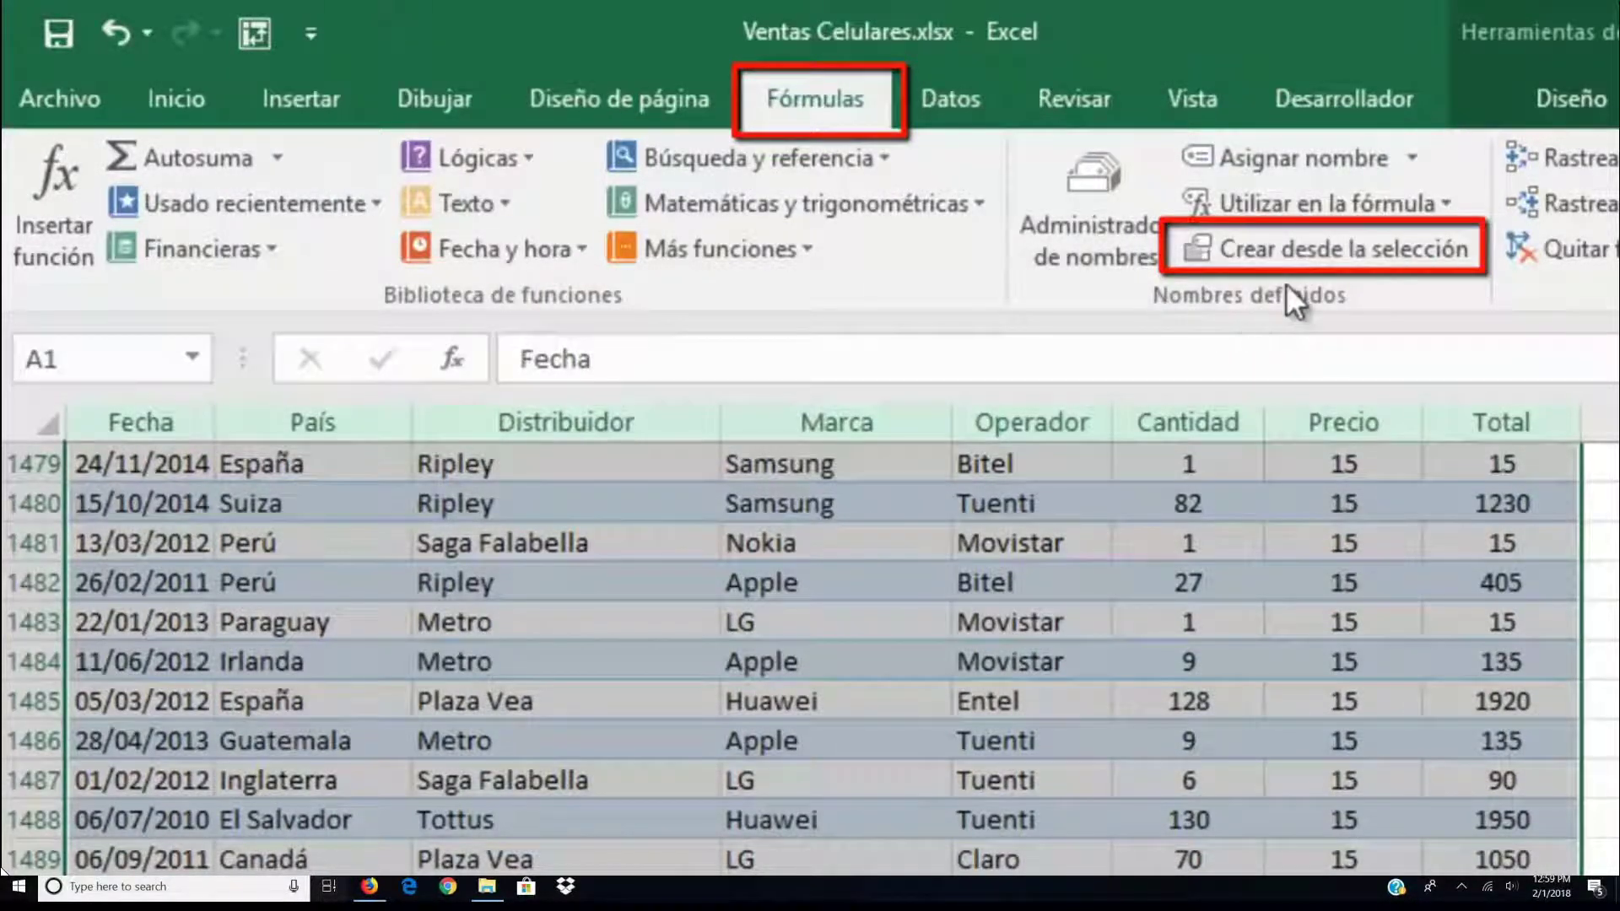
{"action": "left_click", "coordinate": [1317, 246]}
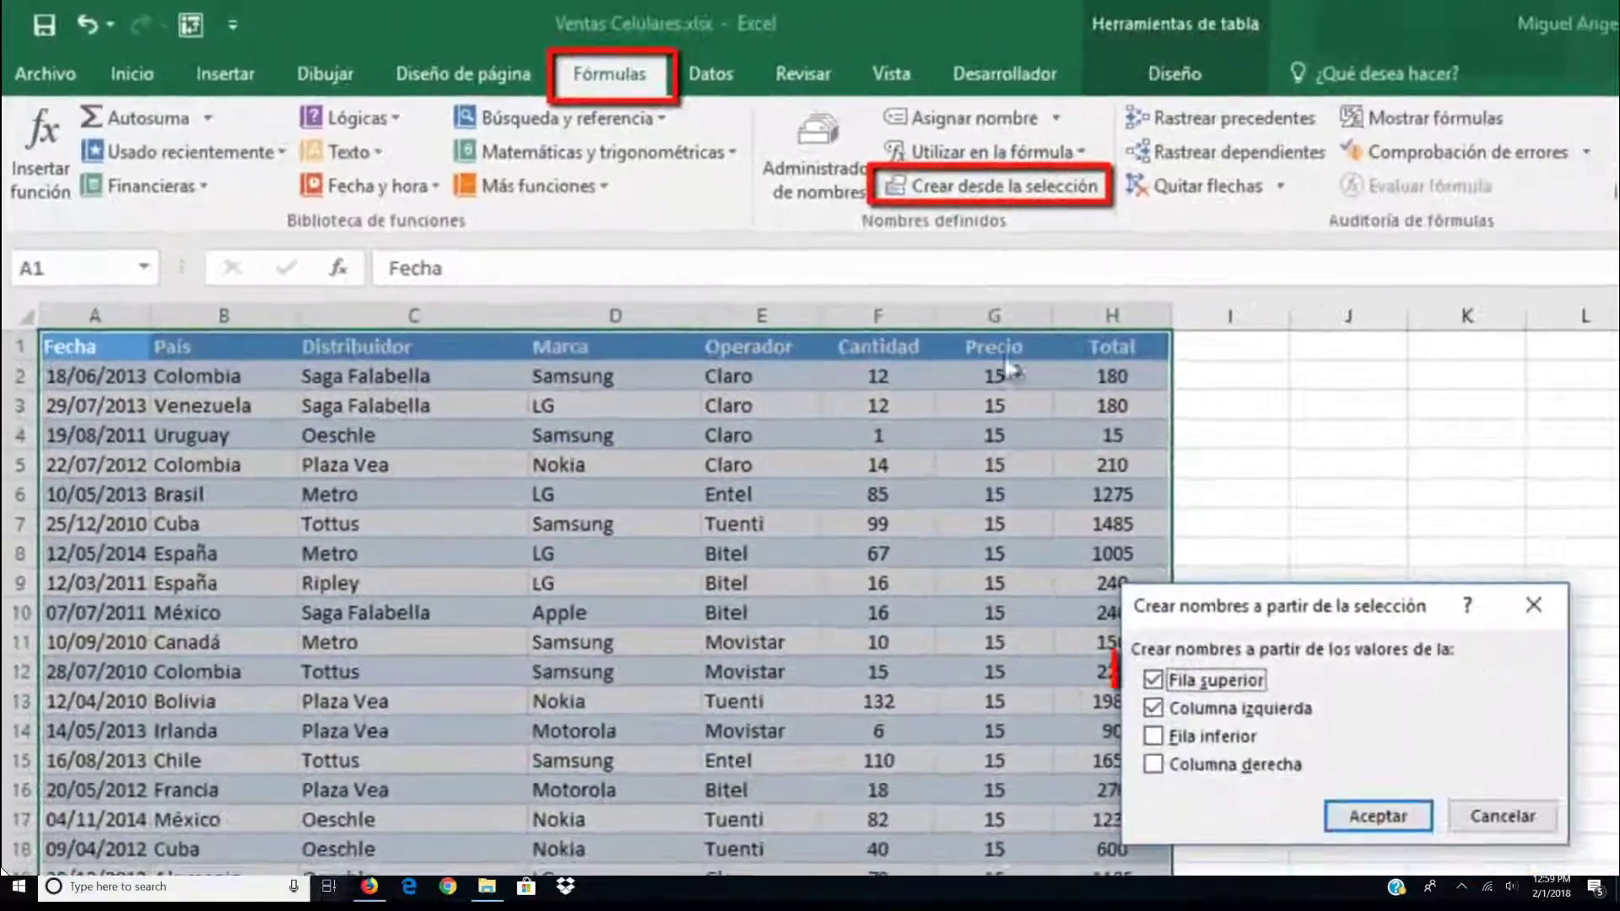
{"action": "left_click", "coordinate": [1153, 709]}
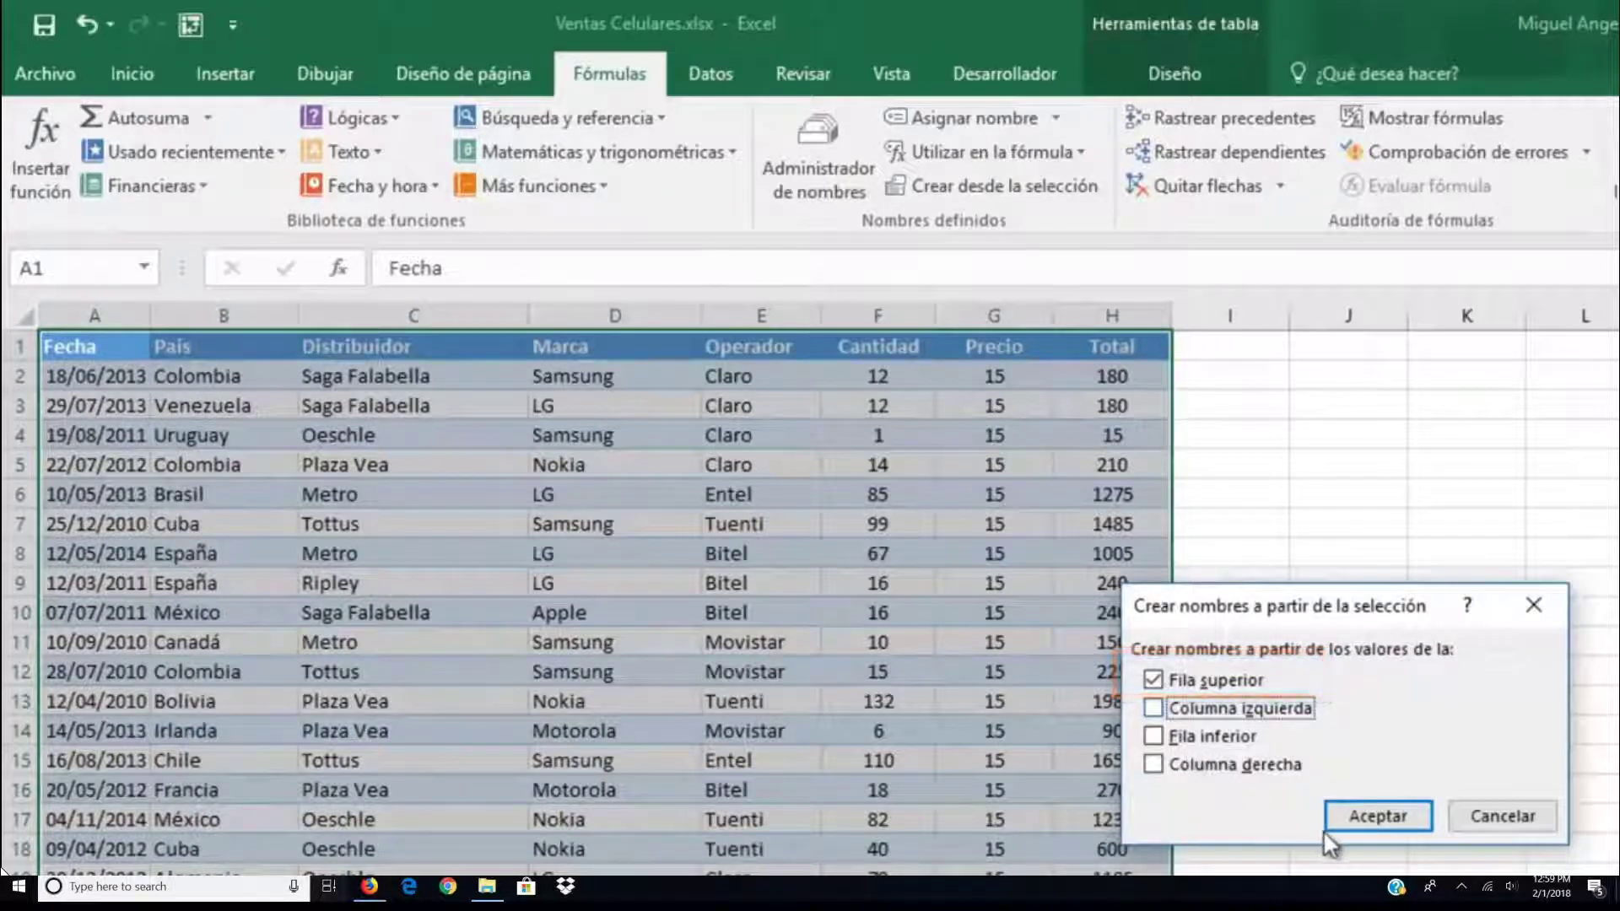
{"action": "left_click", "coordinate": [1353, 822]}
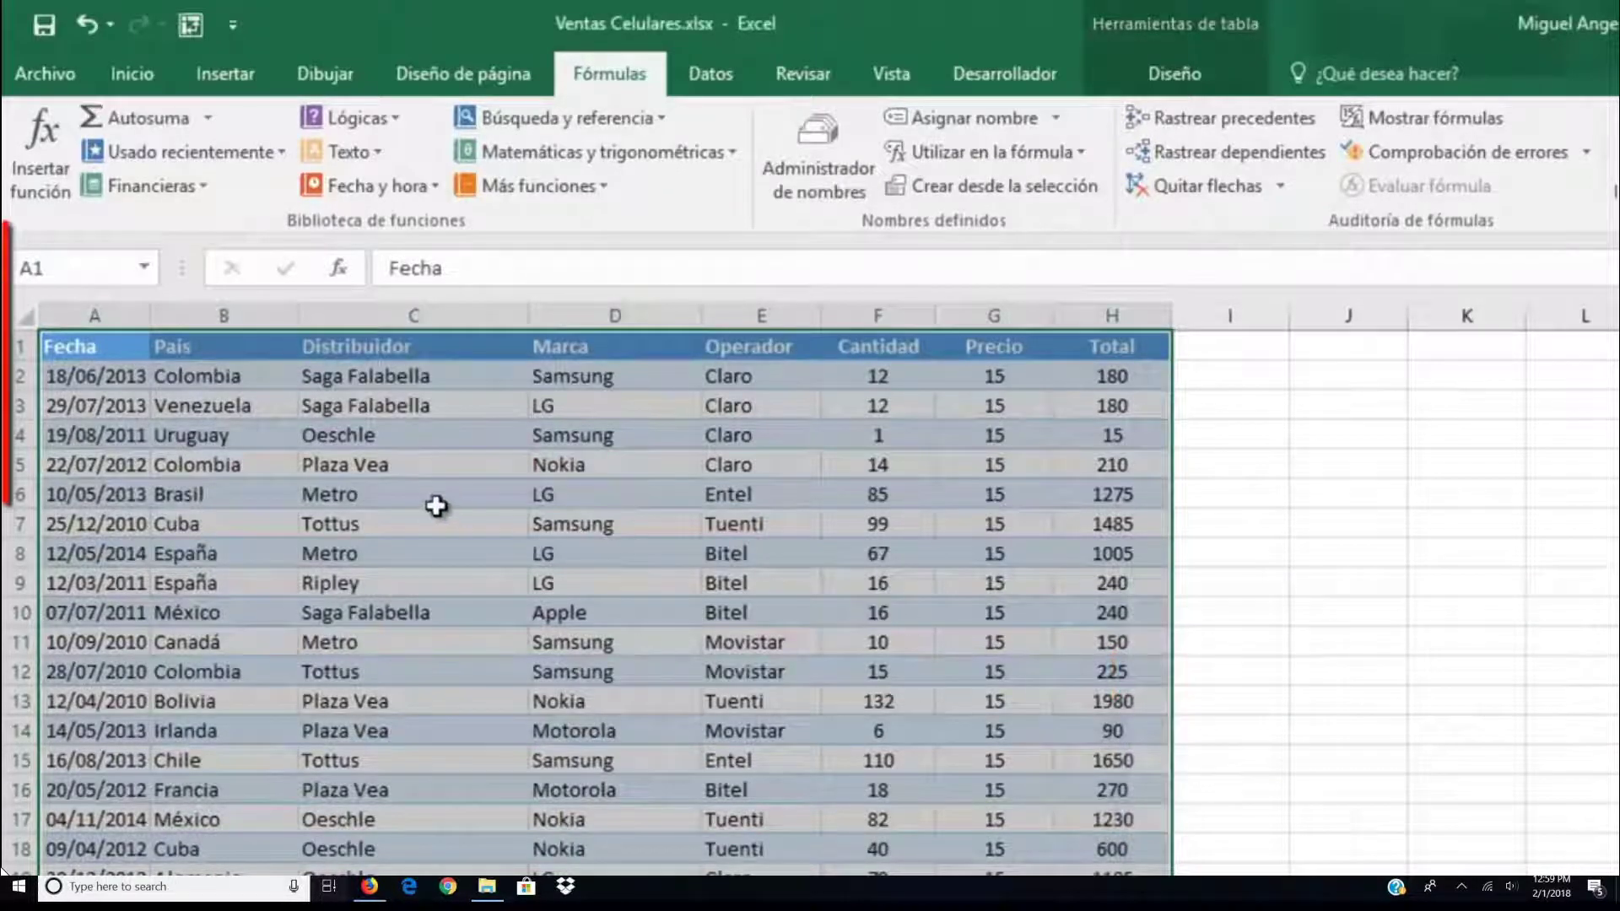
Check the list of defined names created from the table headers, and return to the País header cell
{"action": "left_click", "coordinate": [144, 268]}
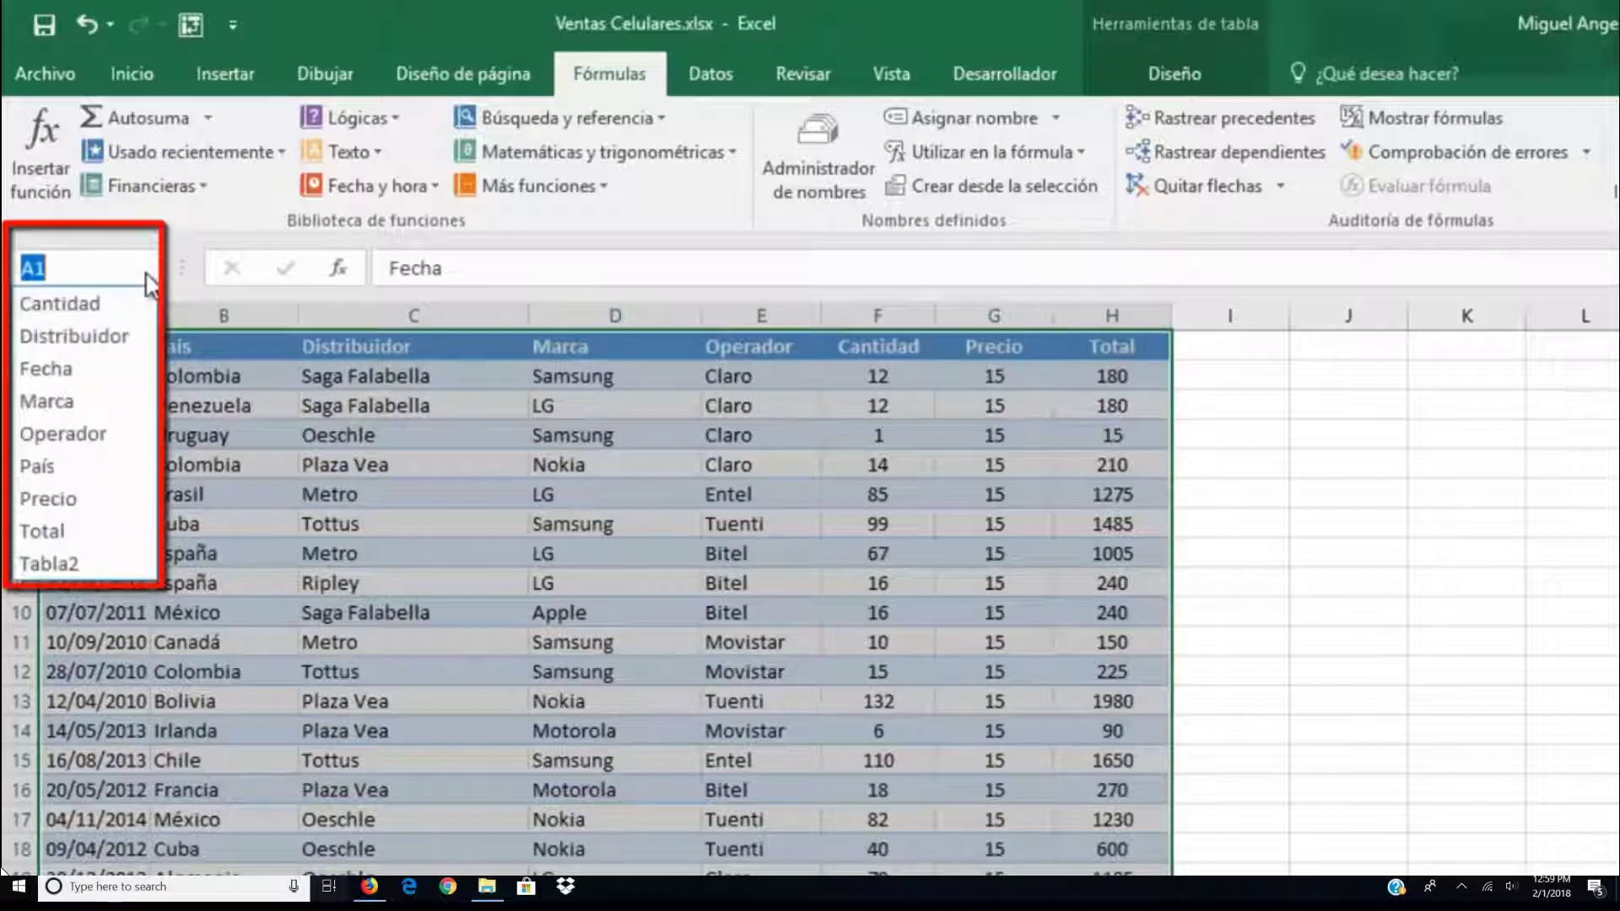
{"action": "left_click", "coordinate": [80, 502]}
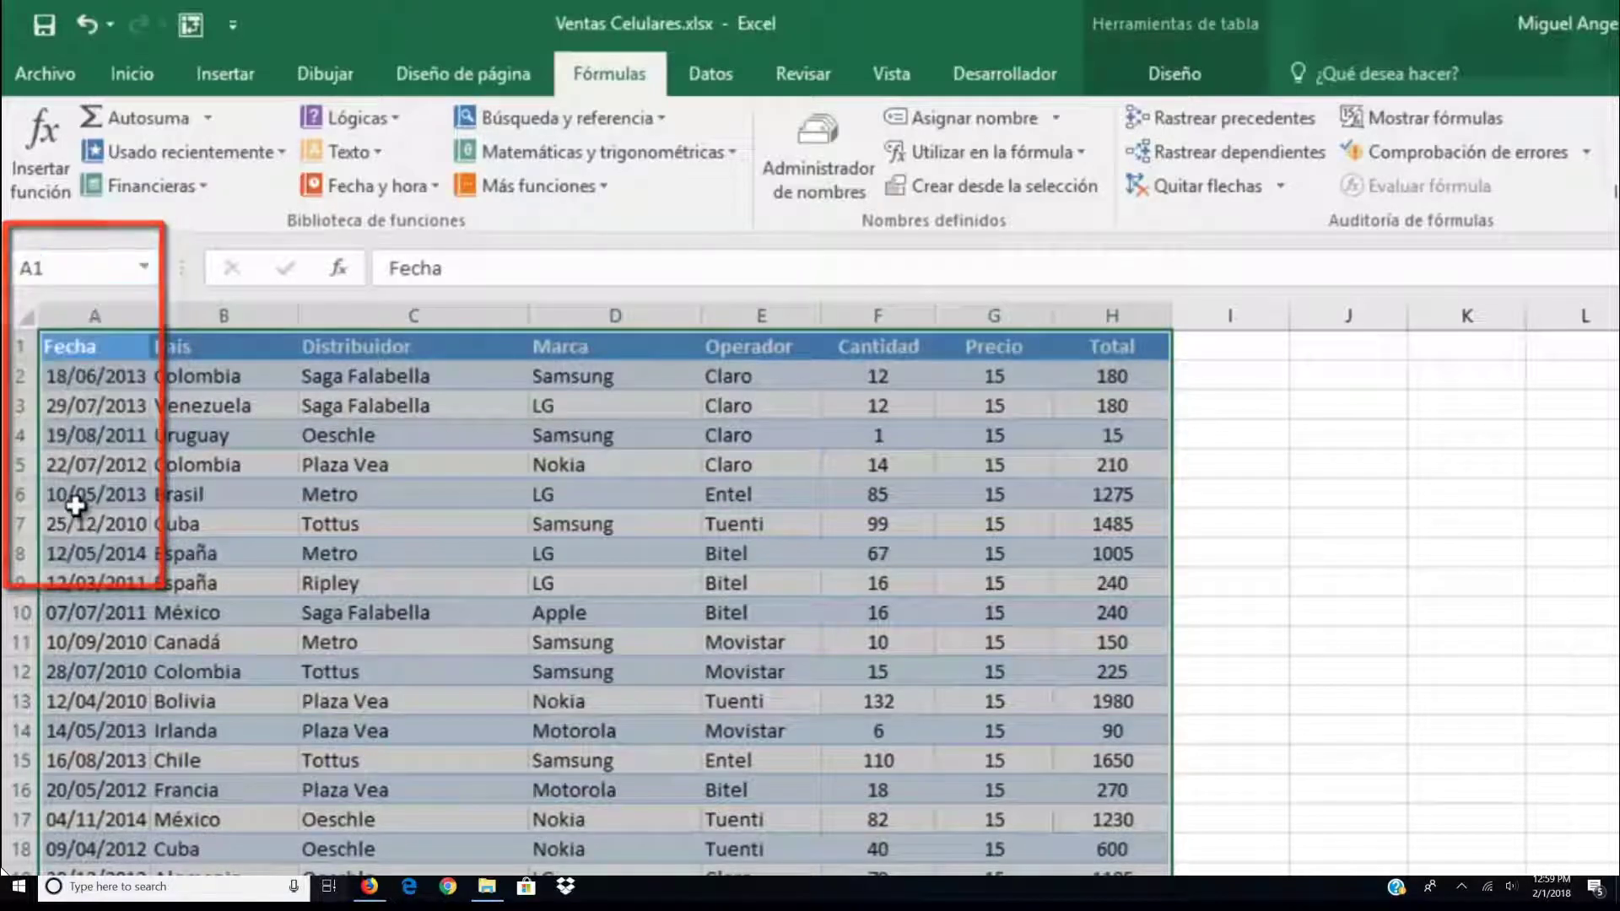
{"action": "left_click", "coordinate": [138, 494]}
{"action": "key", "text": "Up"}
{"action": "key", "text": "Up"}
{"action": "key", "text": "Up"}
{"action": "key", "text": "Up"}
{"action": "key", "text": "Up"}
{"action": "key", "text": "Up"}
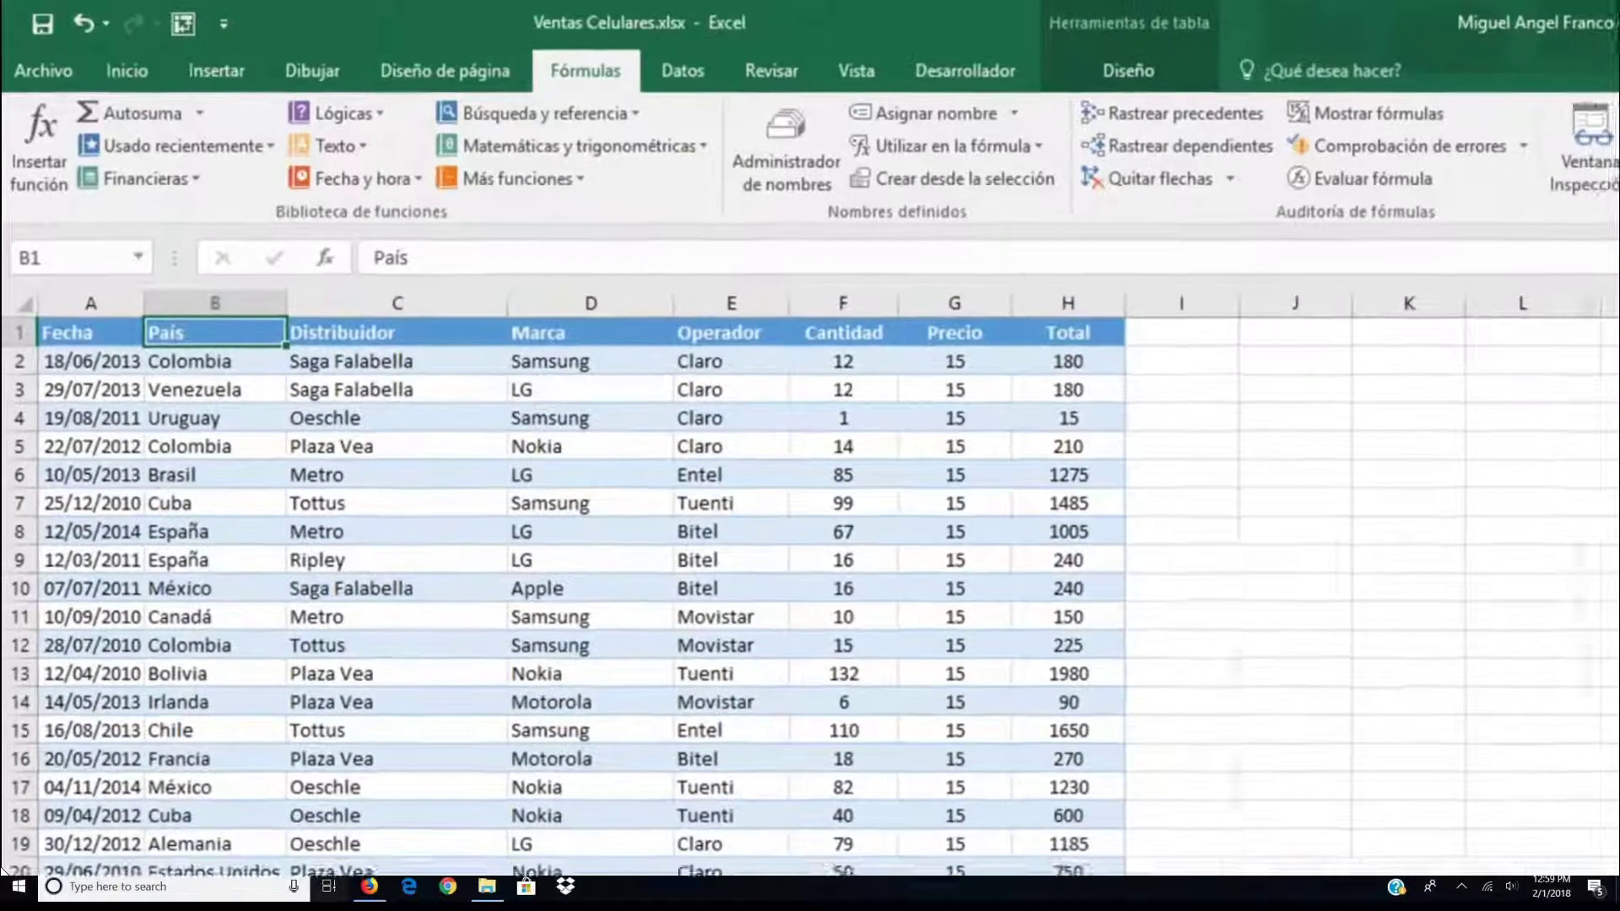
Begin a formula in cell C3 of Hoja3 with SI nested inside SUMA: =SUMA(SI(
{"action": "left_click", "coordinate": [325, 824]}
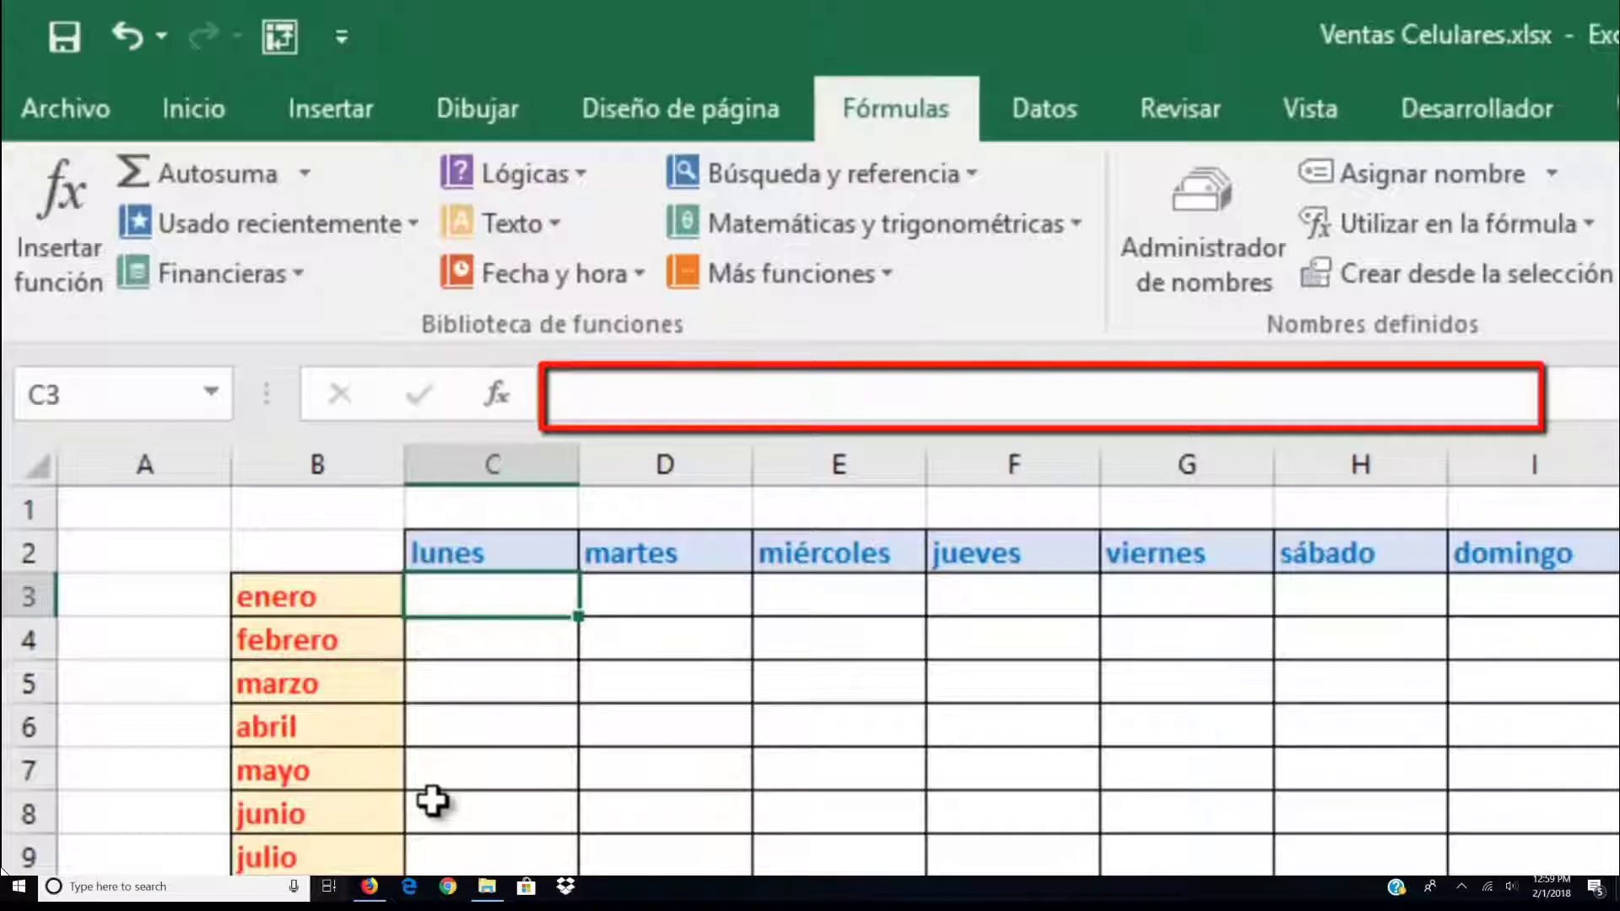
{"action": "type", "text": "=sua"}
{"action": "key", "text": "BackSpace"}
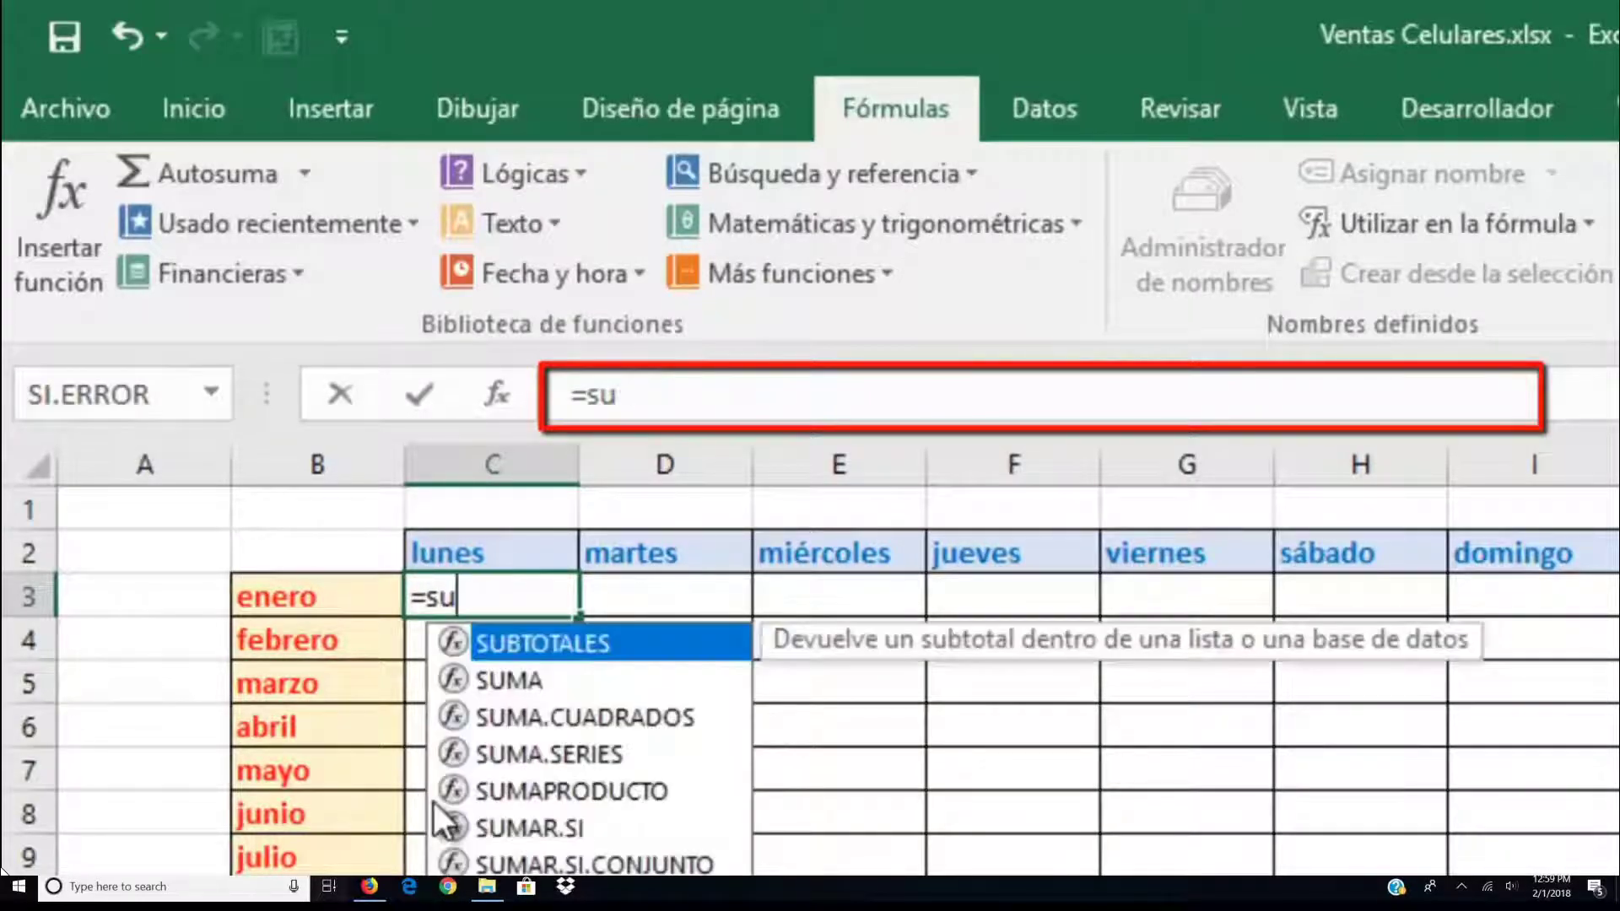
{"action": "type", "text": "ma"}
{"action": "key", "text": "Tab"}
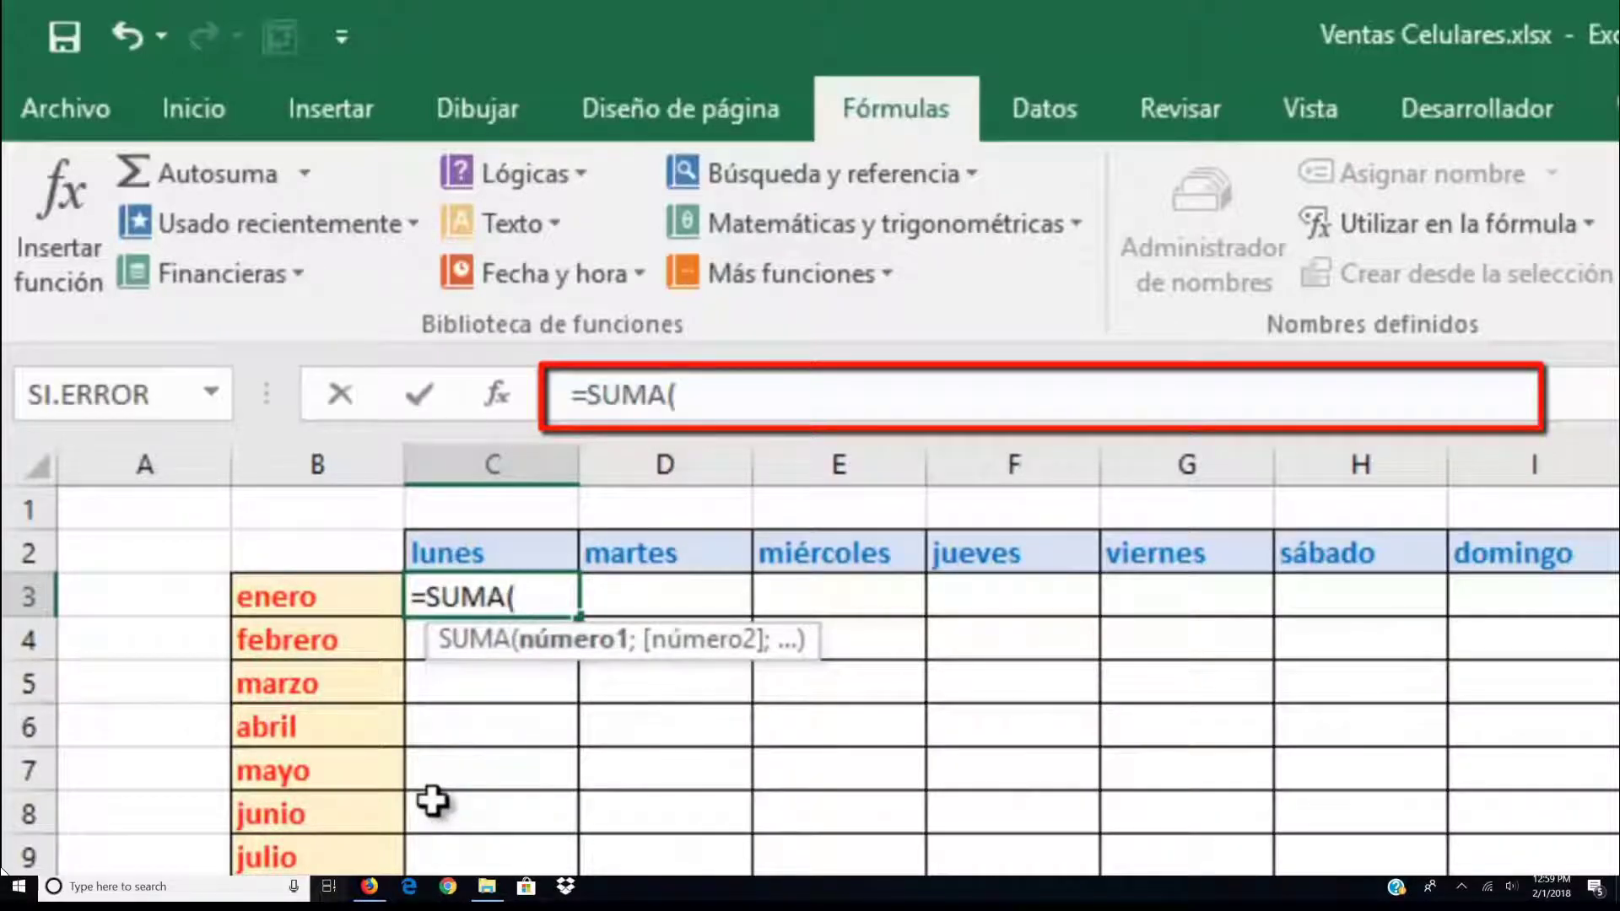
{"action": "type", "text": "si"}
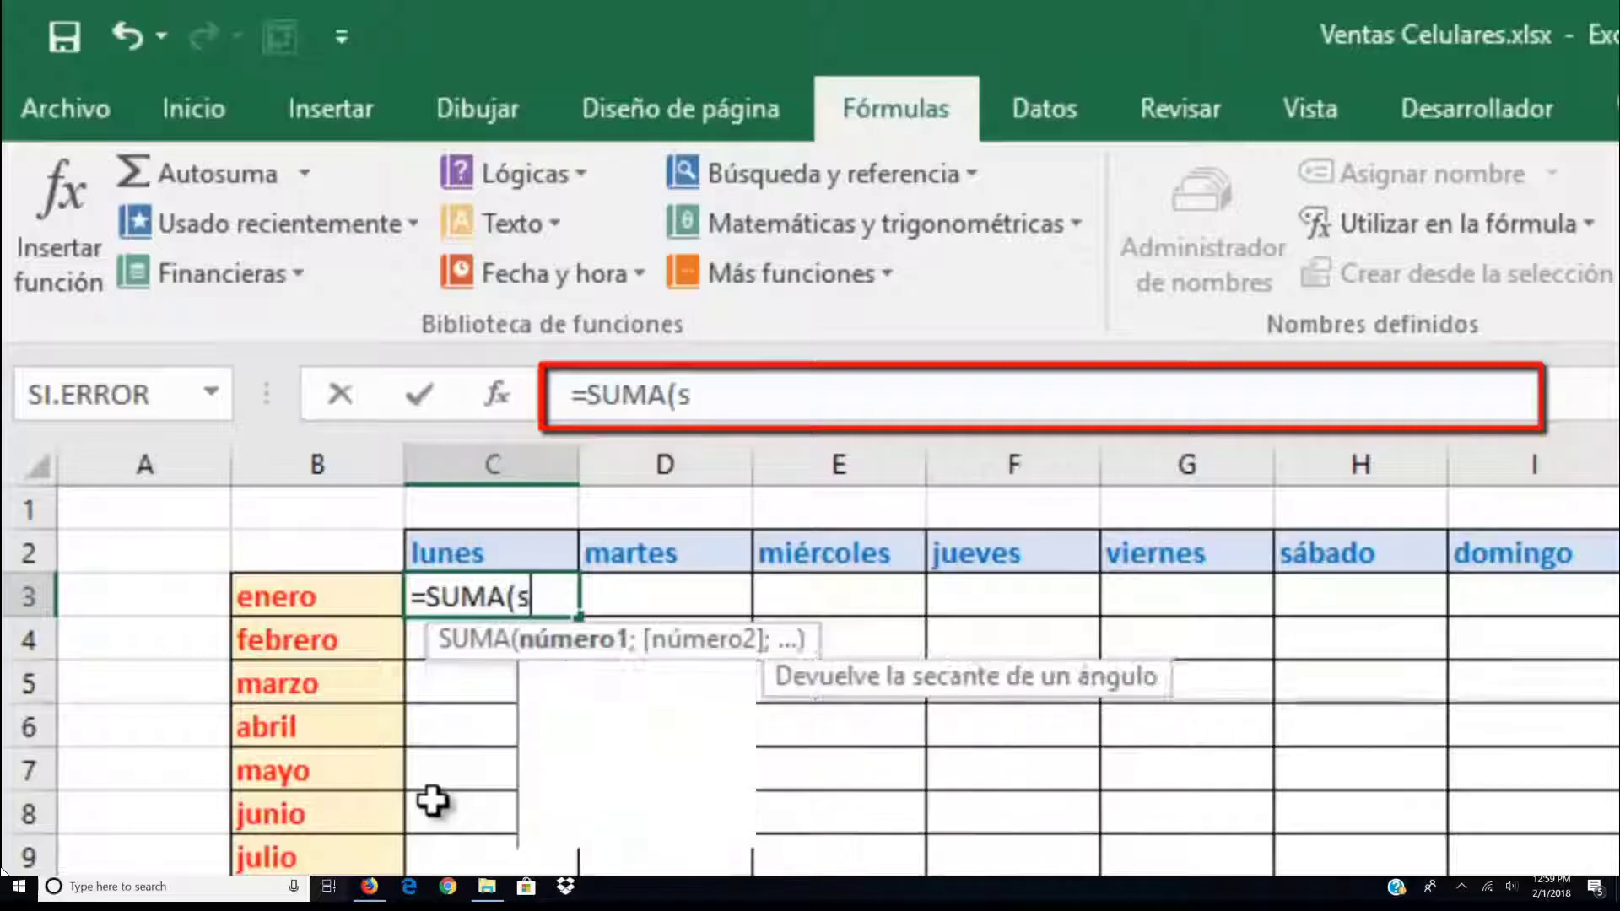
{"action": "key", "text": "Tab"}
Add the logical test TEXTO(Fecha;"mmmm")=B3 to the SI function in C3, comparing each date's month name with enero
{"action": "type", "text": "texto"}
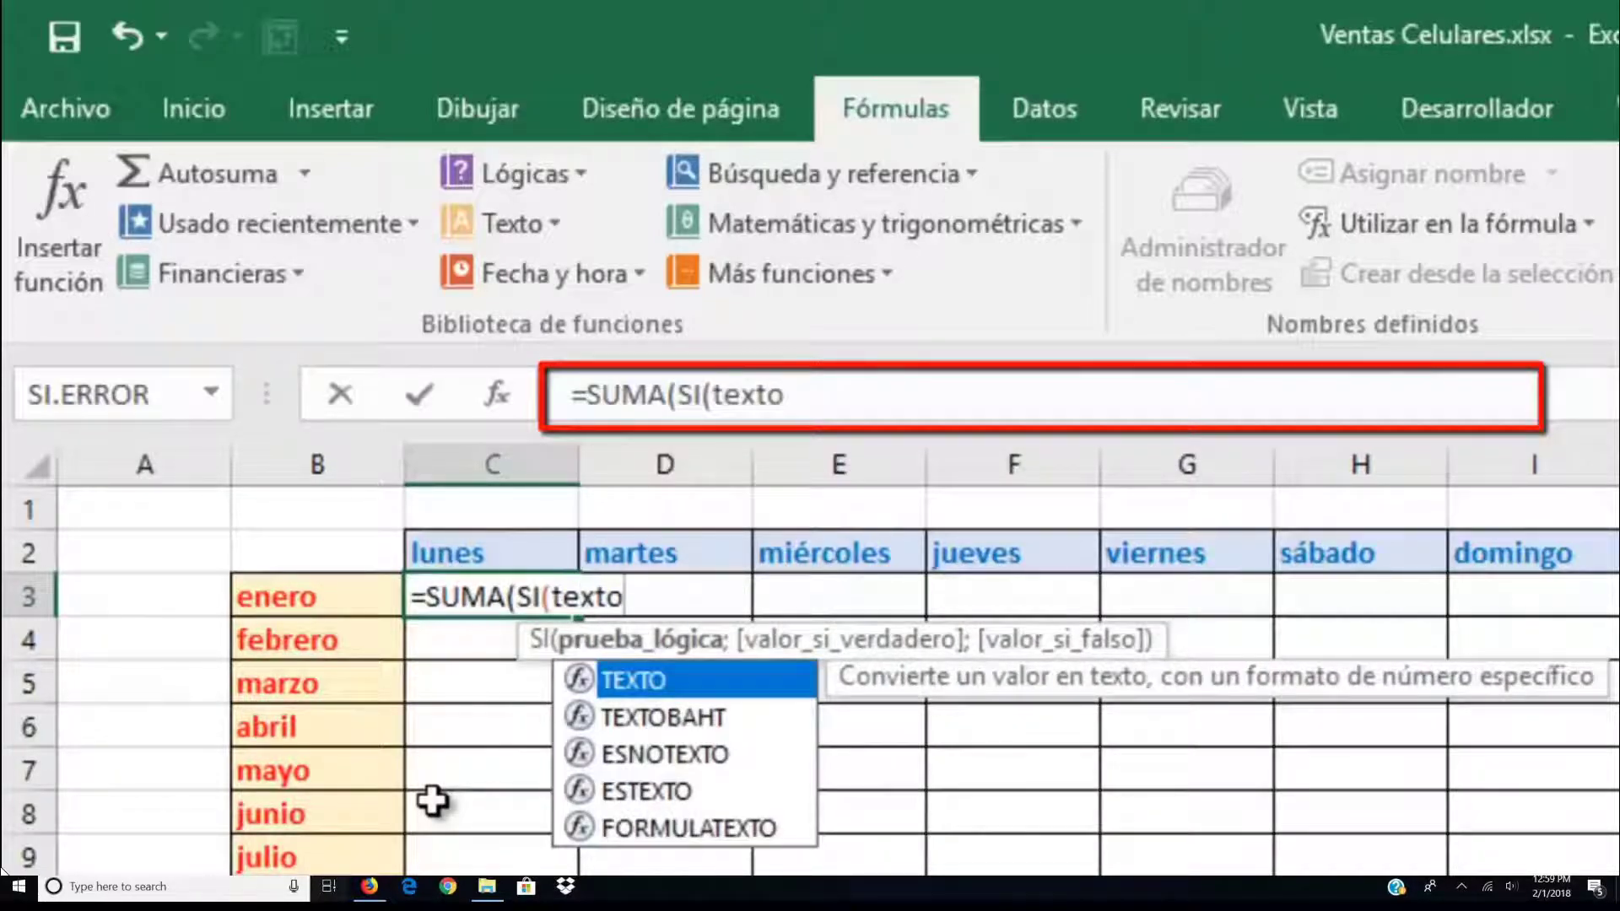
{"action": "key", "text": "Tab"}
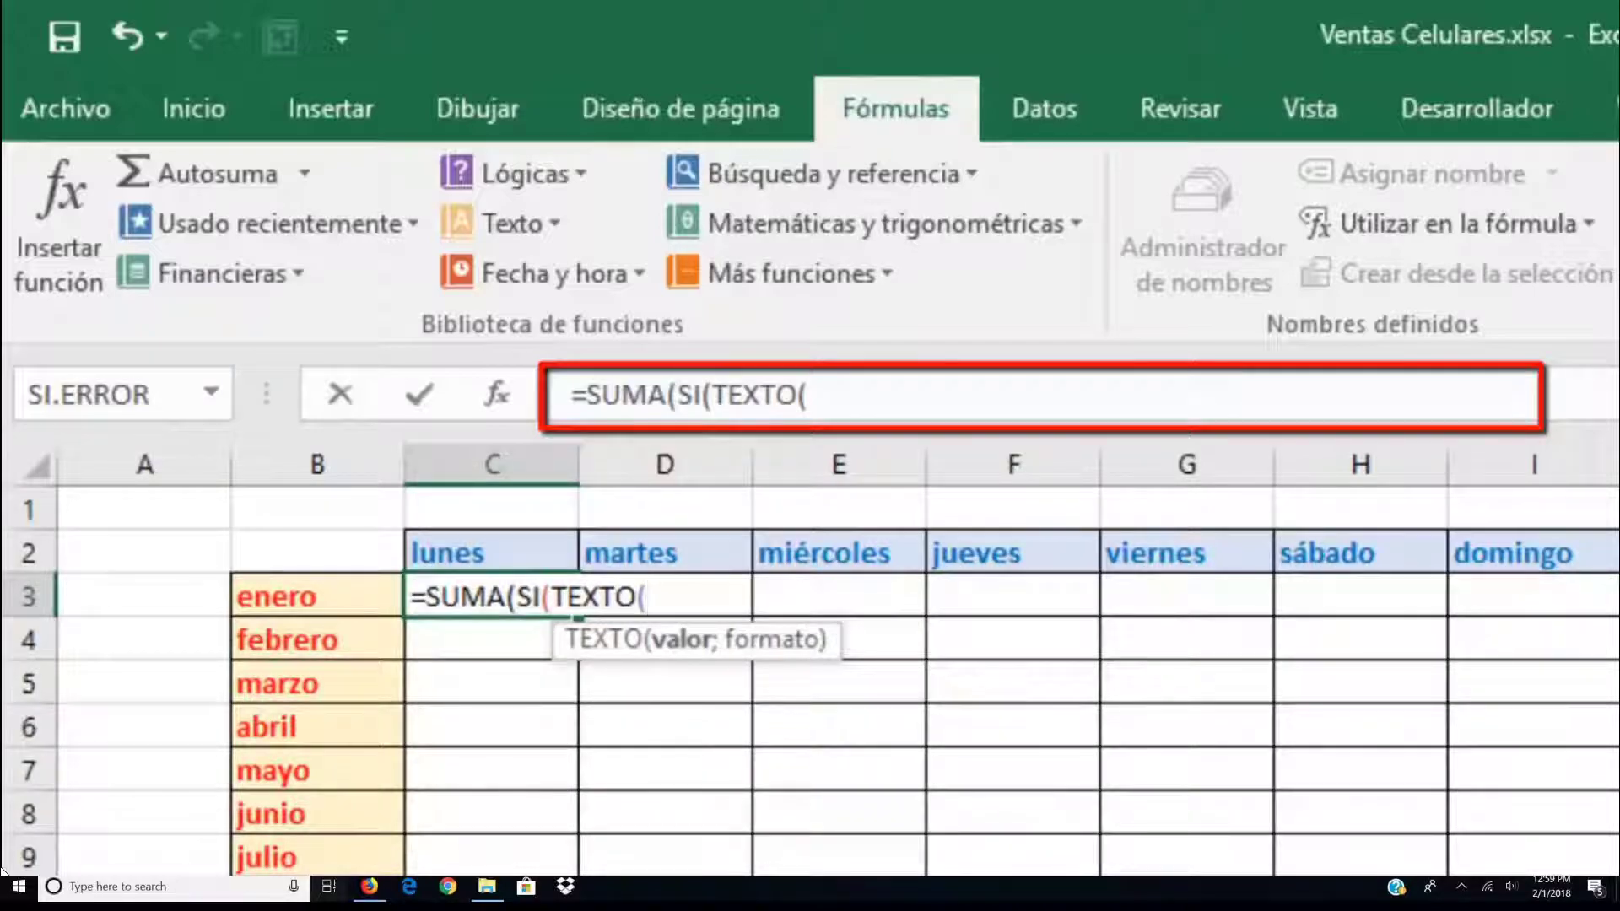
{"action": "type", "text": "fwc"}
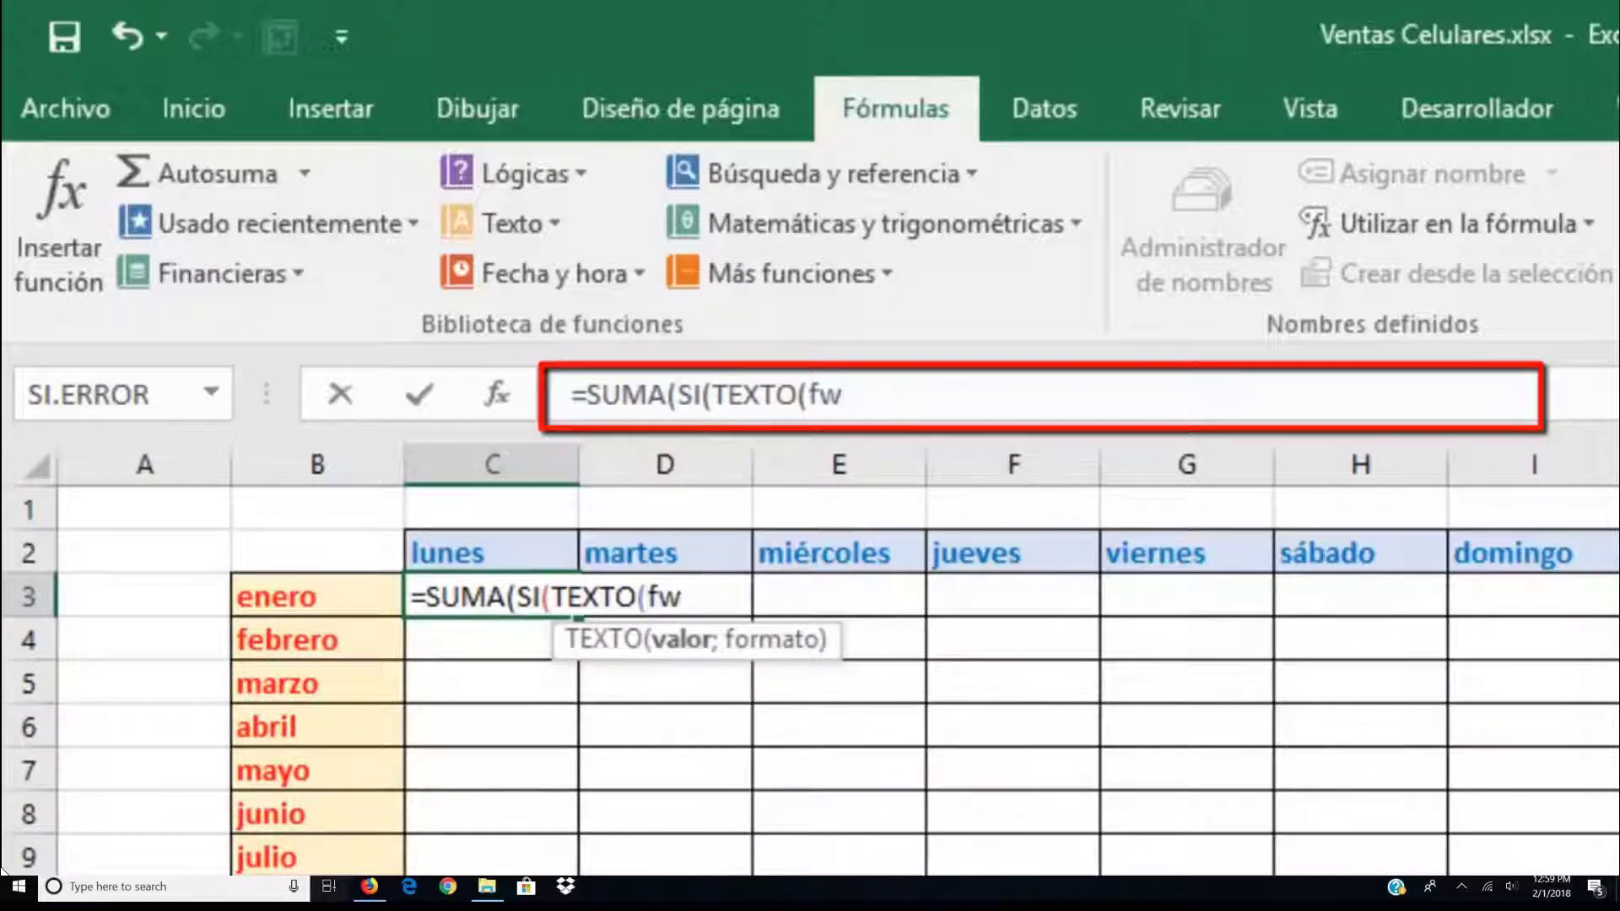
{"action": "key", "text": "BackSpace"}
{"action": "type", "text": "e"}
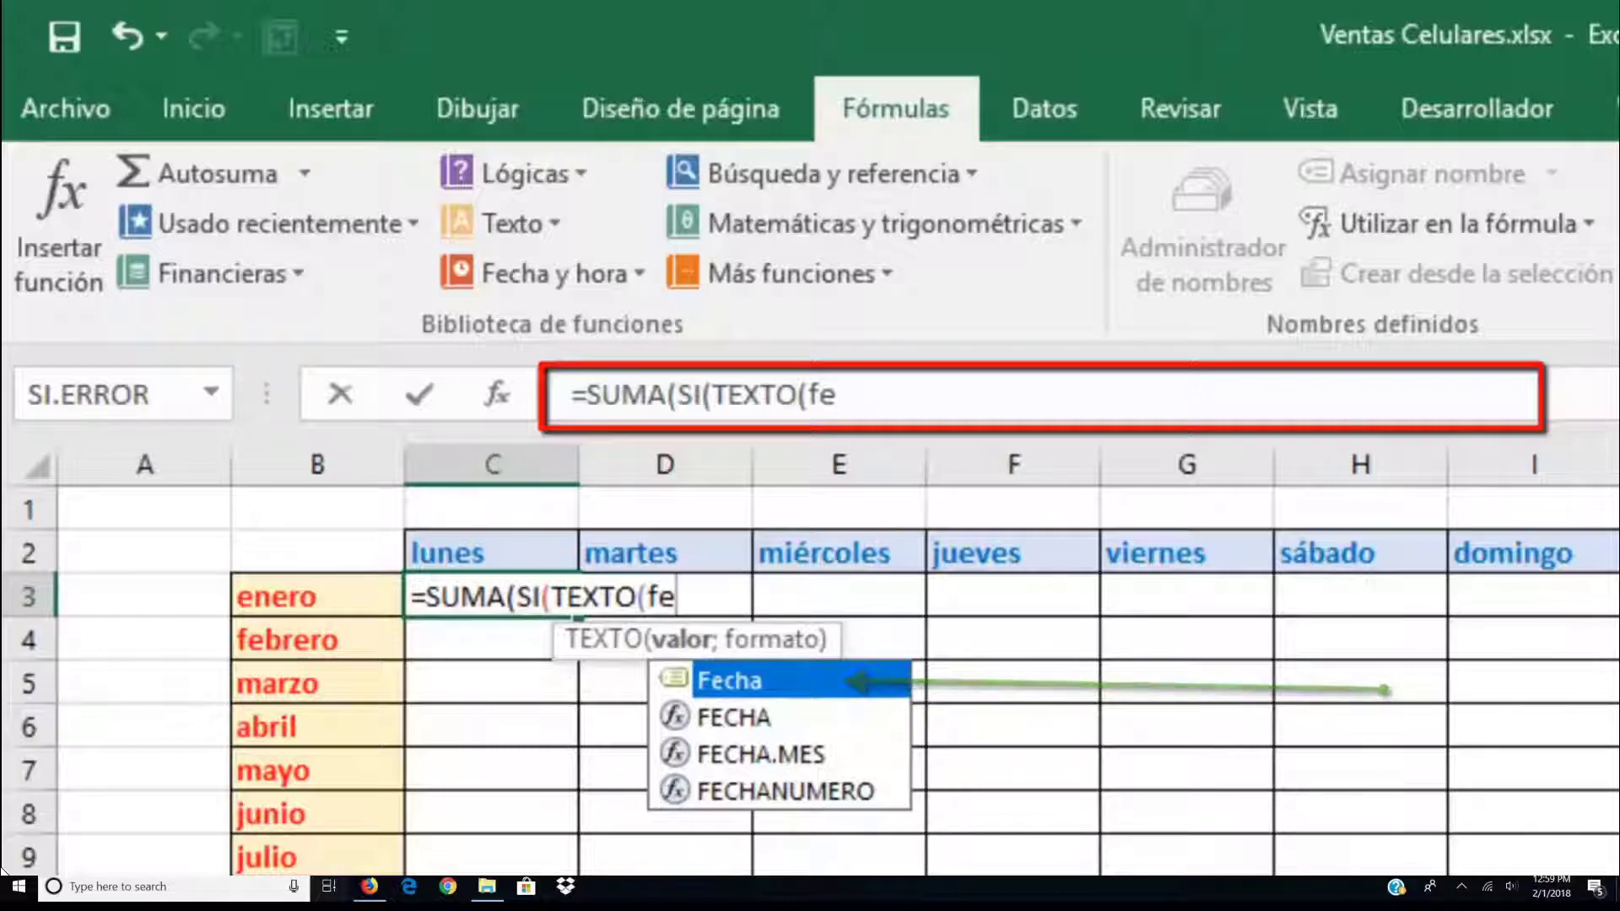
{"action": "key", "text": "Tab"}
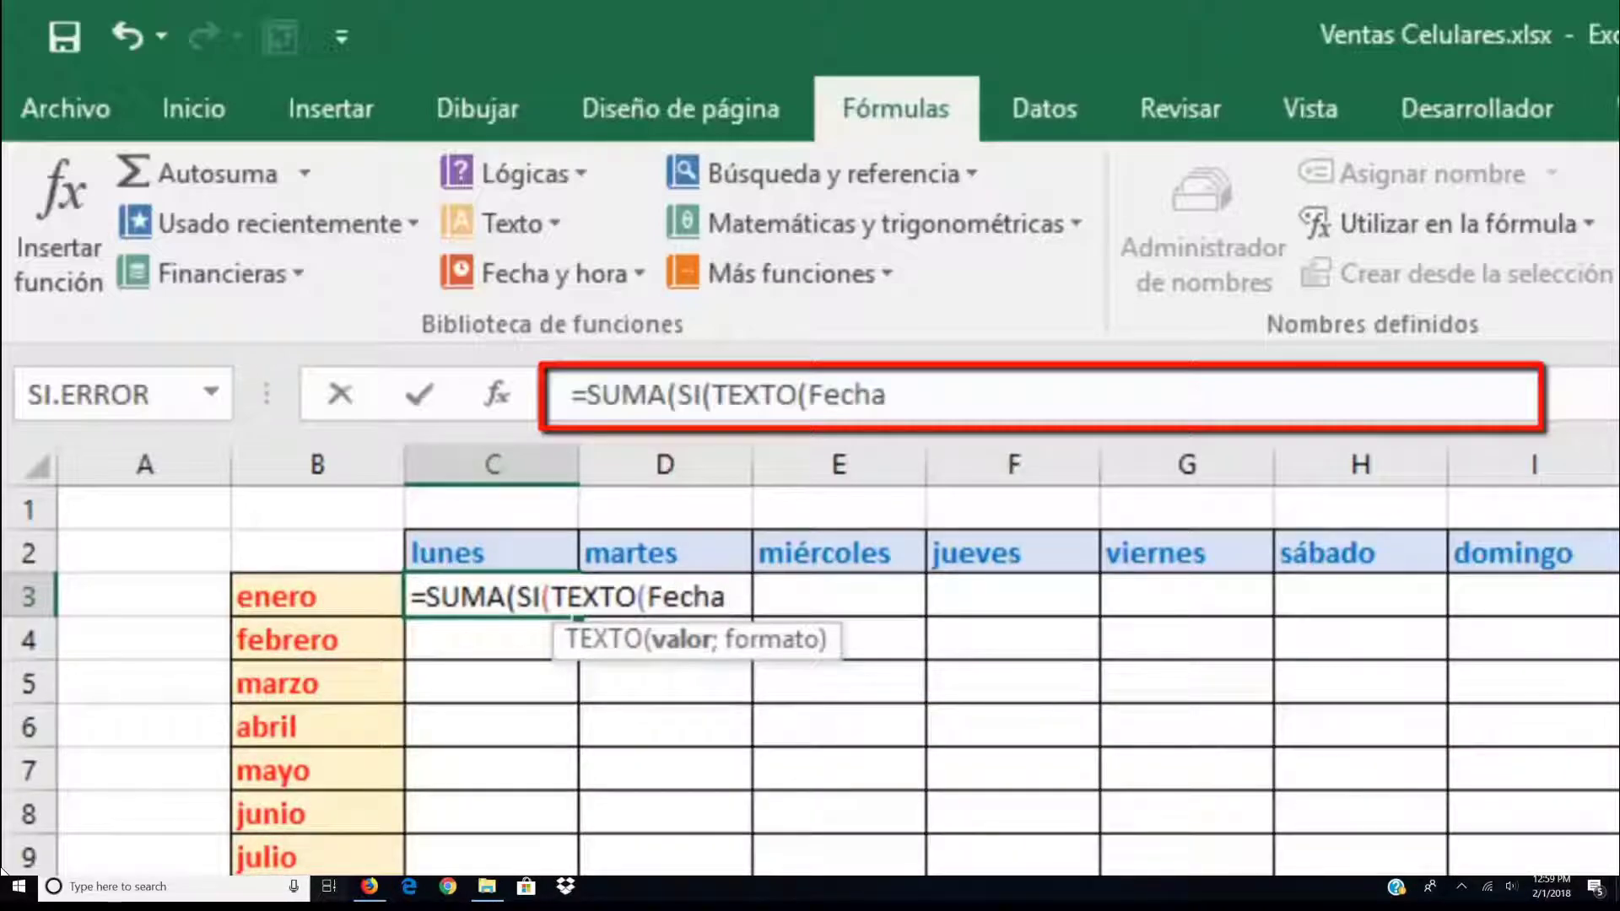
{"action": "type", "text": ";\""}
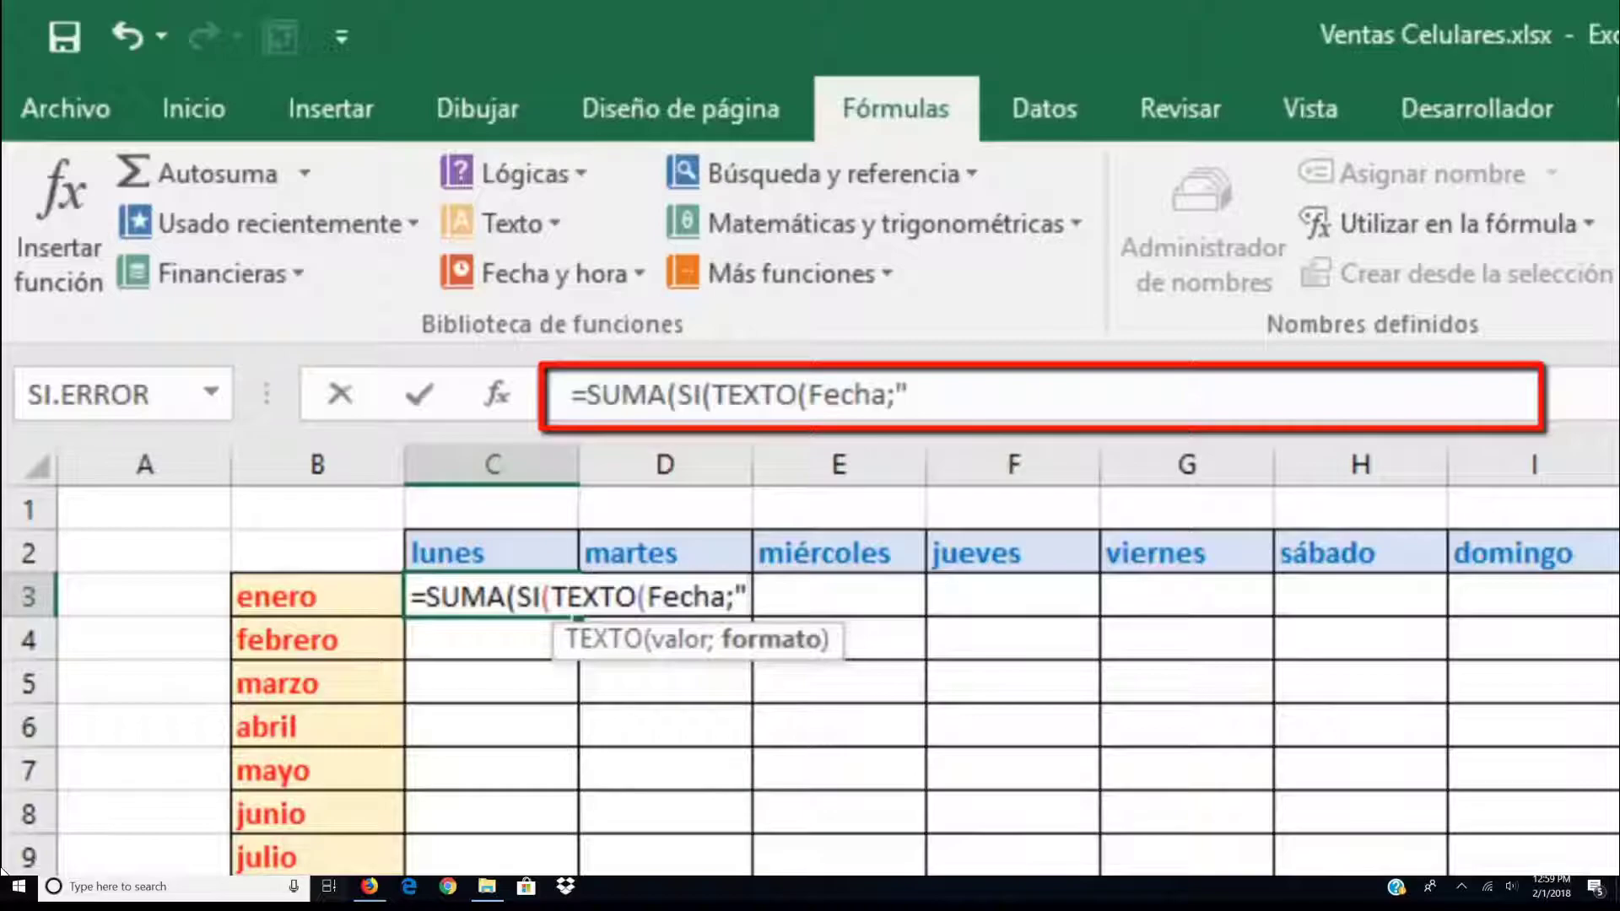
{"action": "type", "text": "mmmm\""}
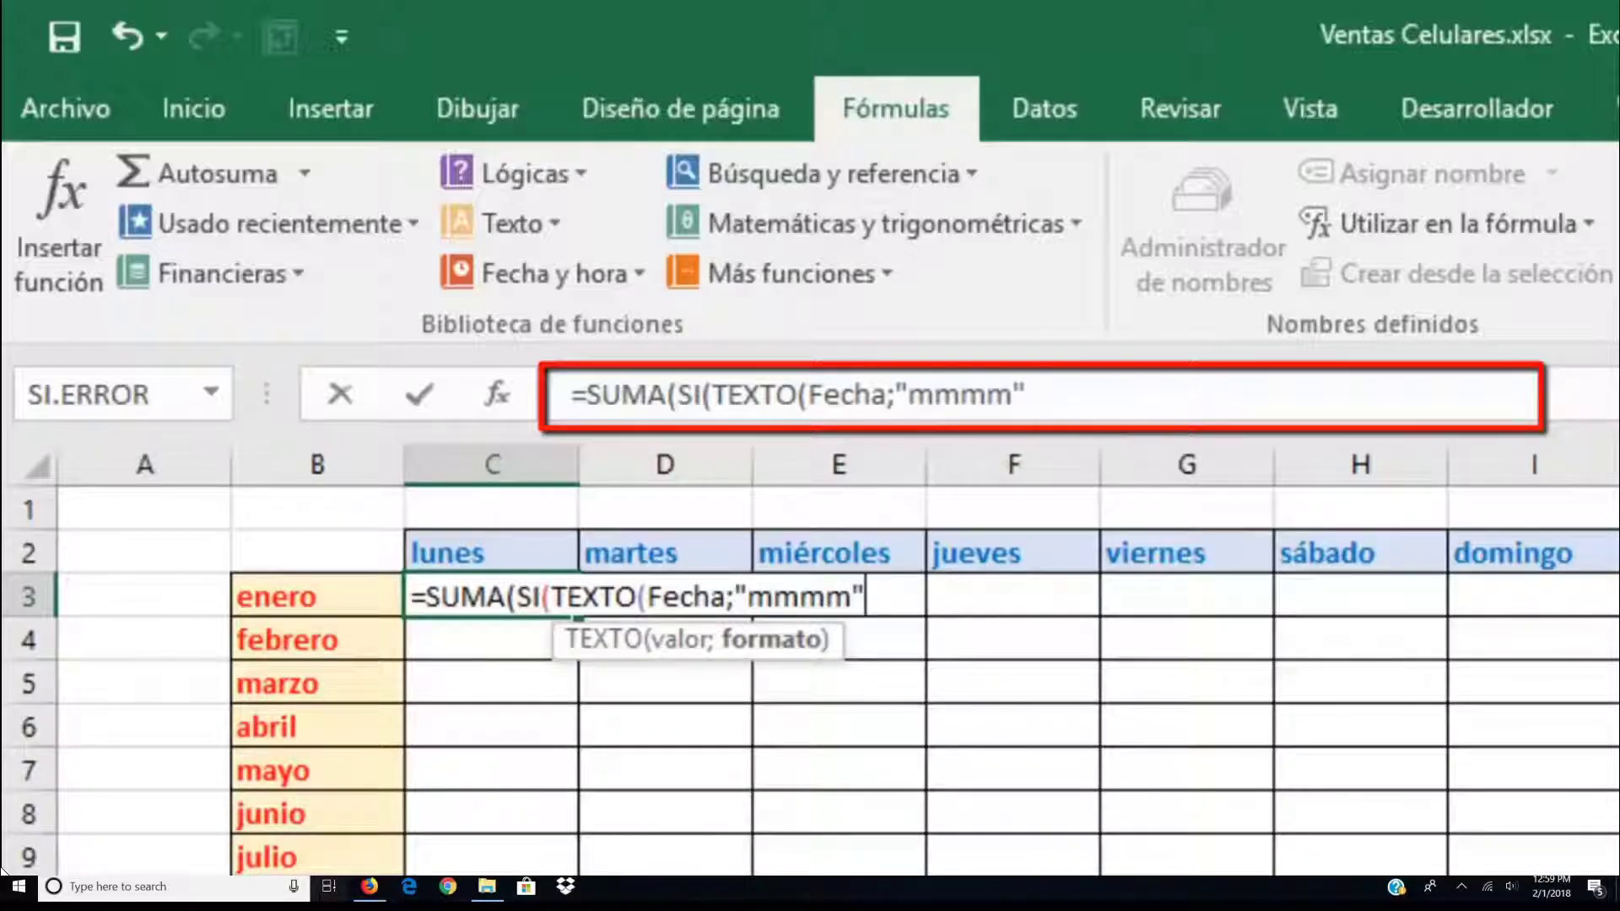
{"action": "type", "text": ")"}
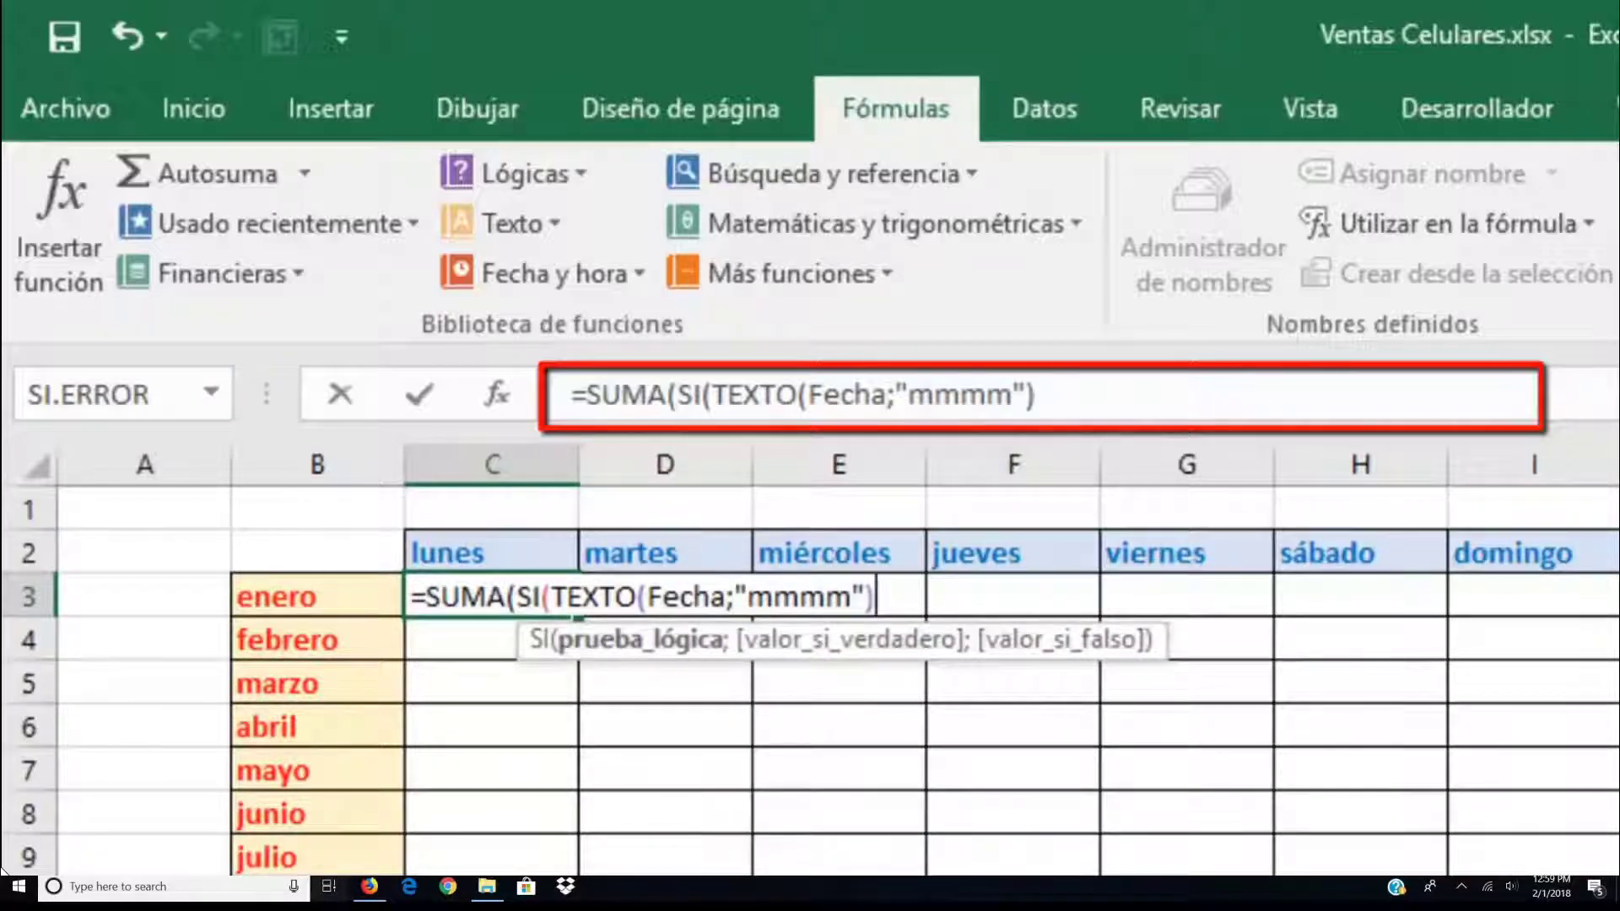
{"action": "type", "text": "="}
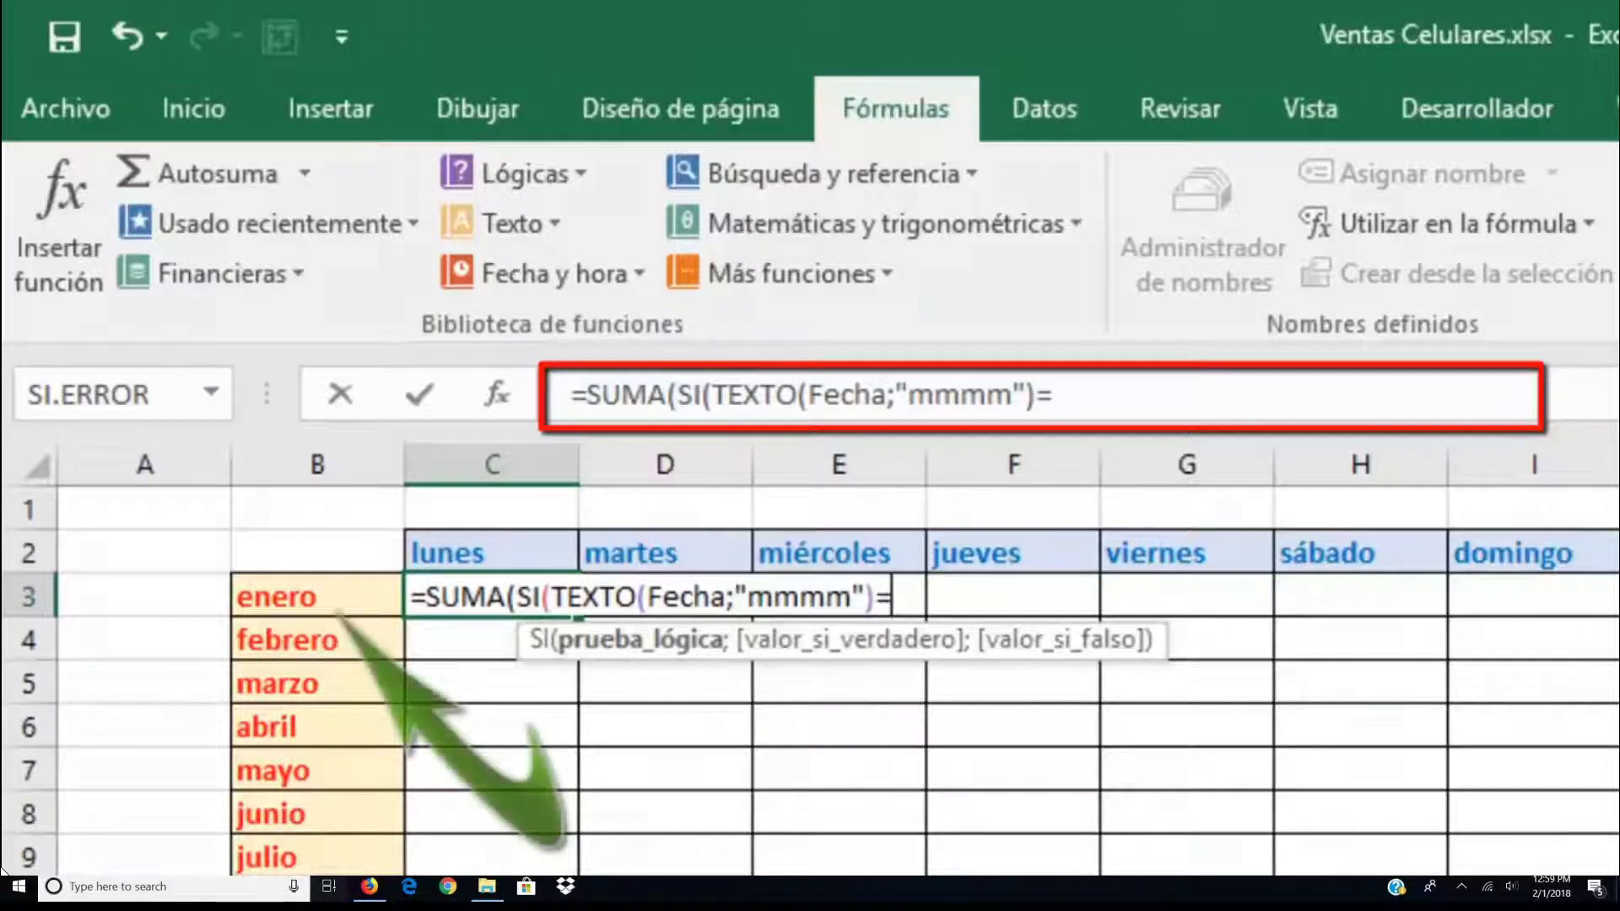
{"action": "left_click", "coordinate": [329, 599]}
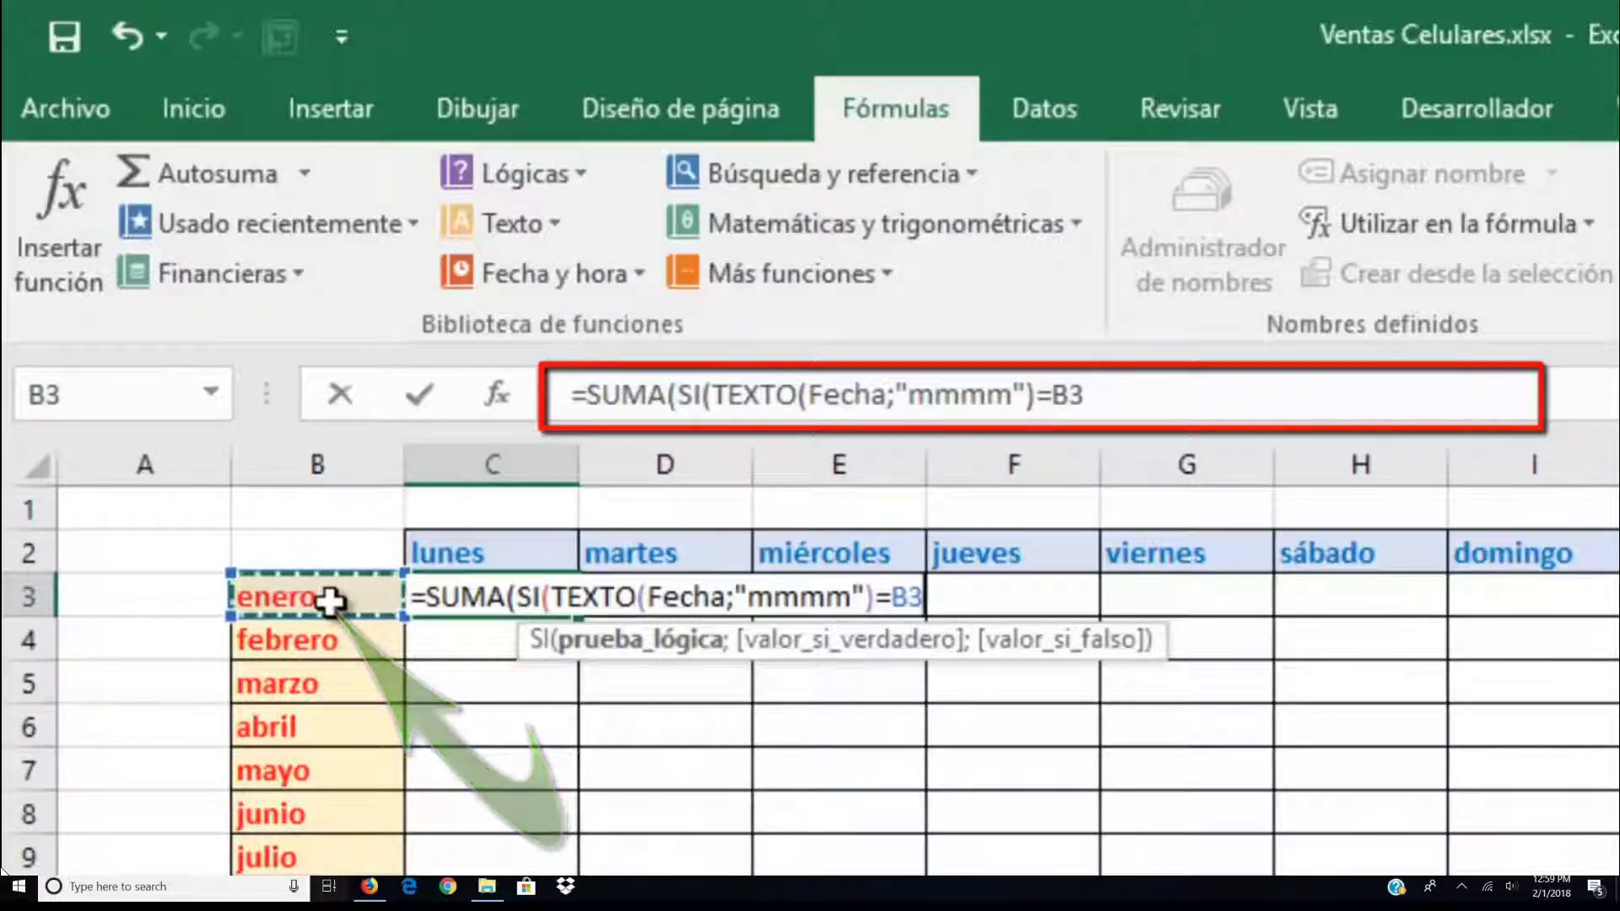
Use Cantidad as SI's value if true and enter C3 as the array formula {=SUMA(SI(TEXTO(Fecha;"mmmm")=B3;Cantidad))}
{"action": "type", "text": ";"}
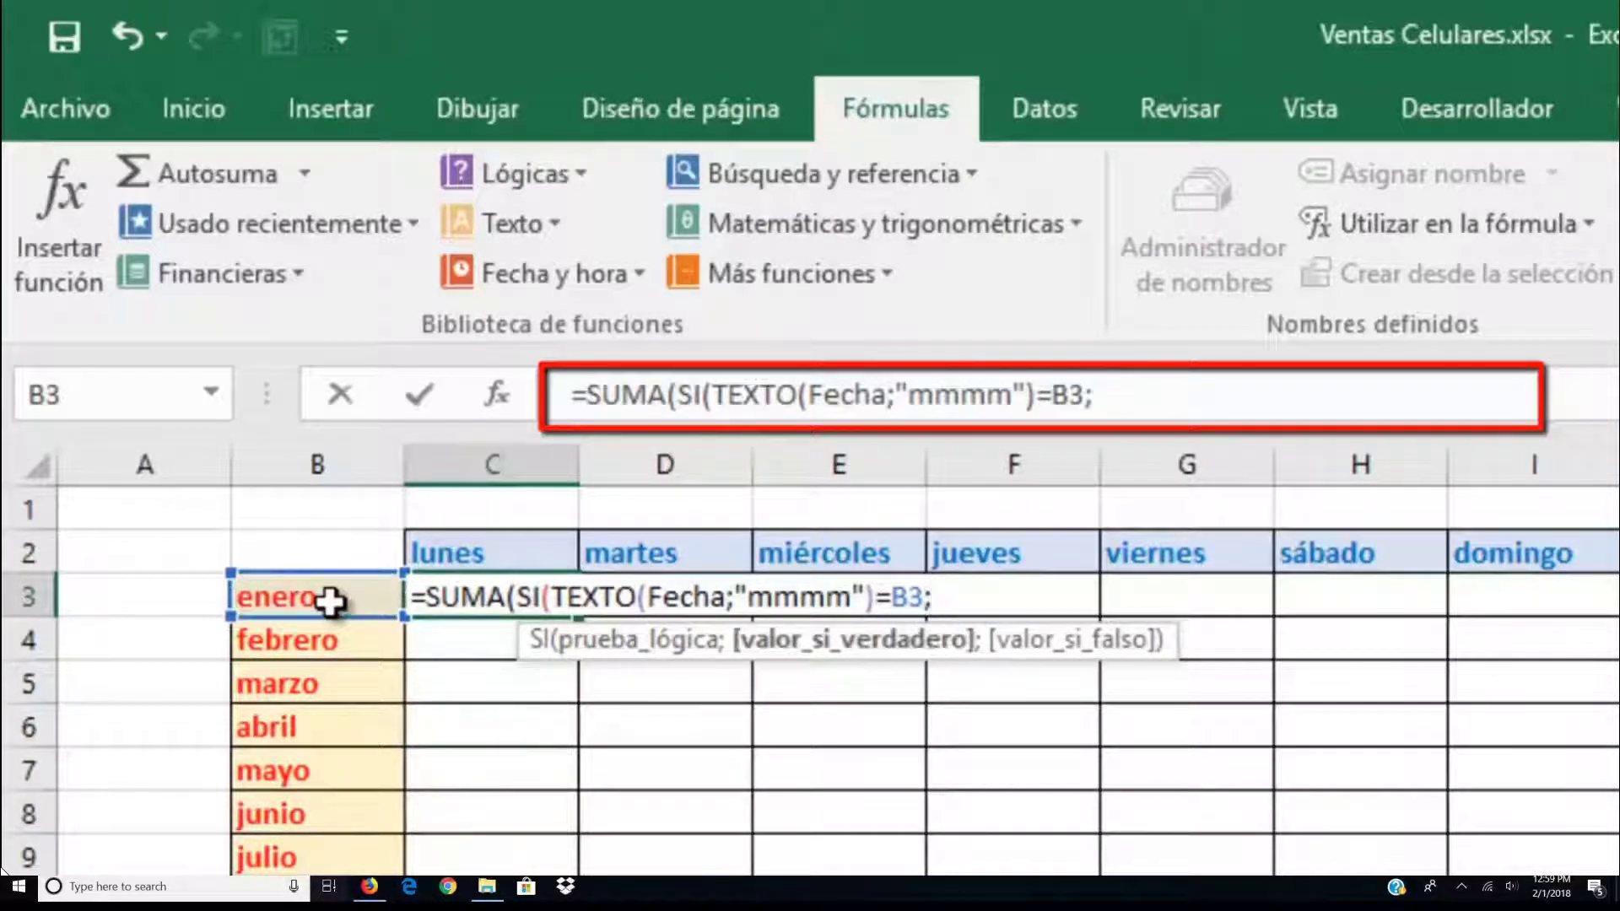
{"action": "type", "text": "can"}
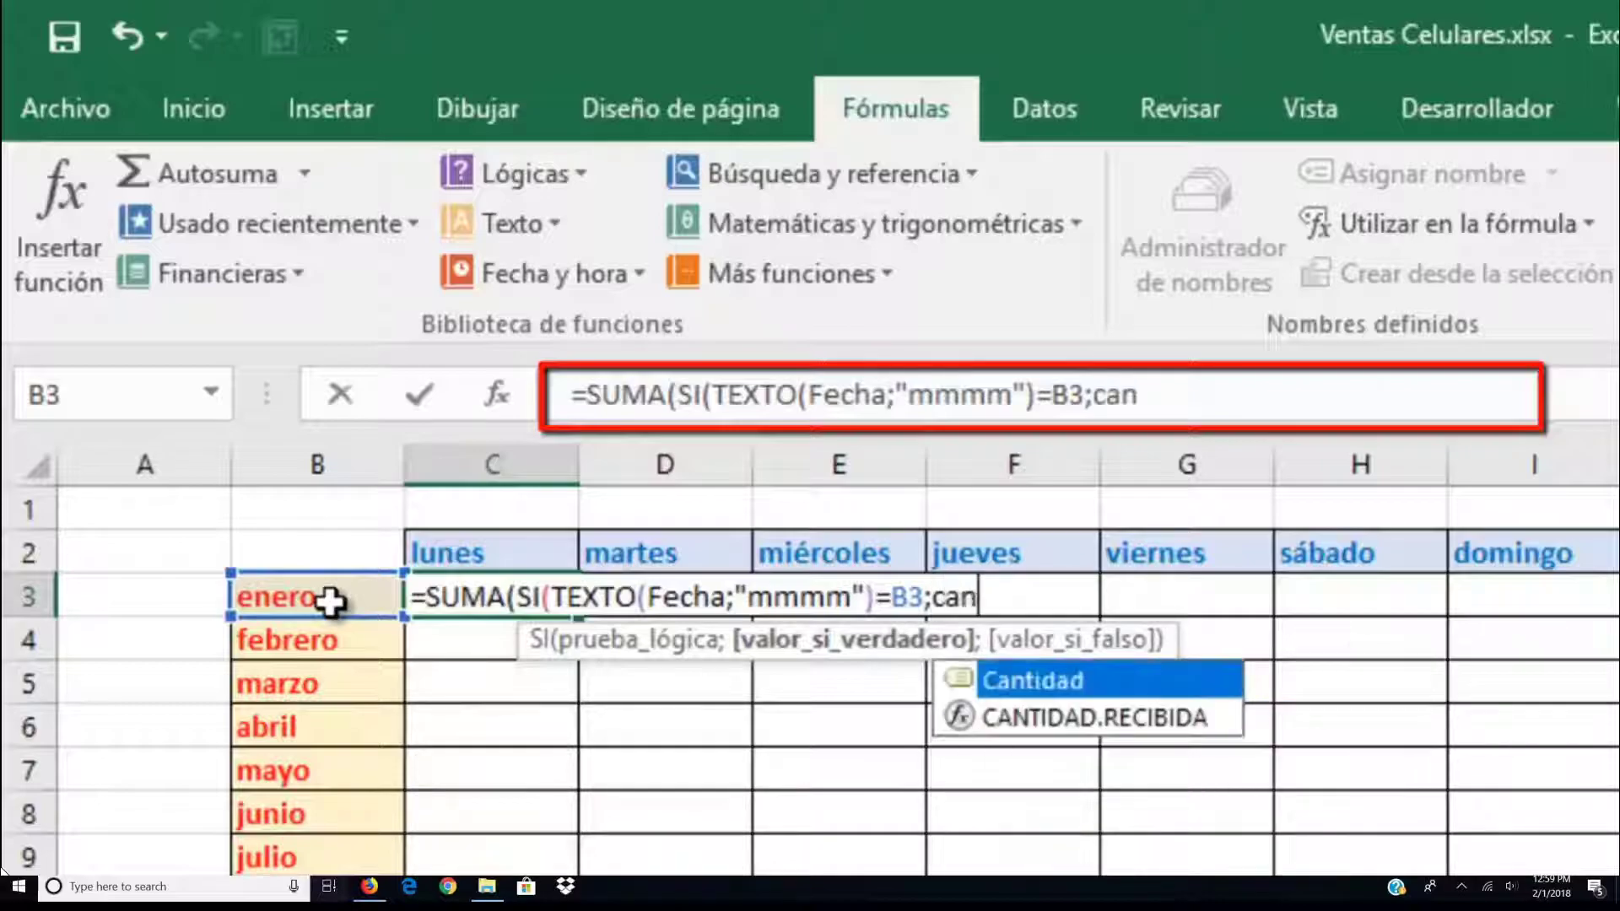
{"action": "key", "text": "Tab"}
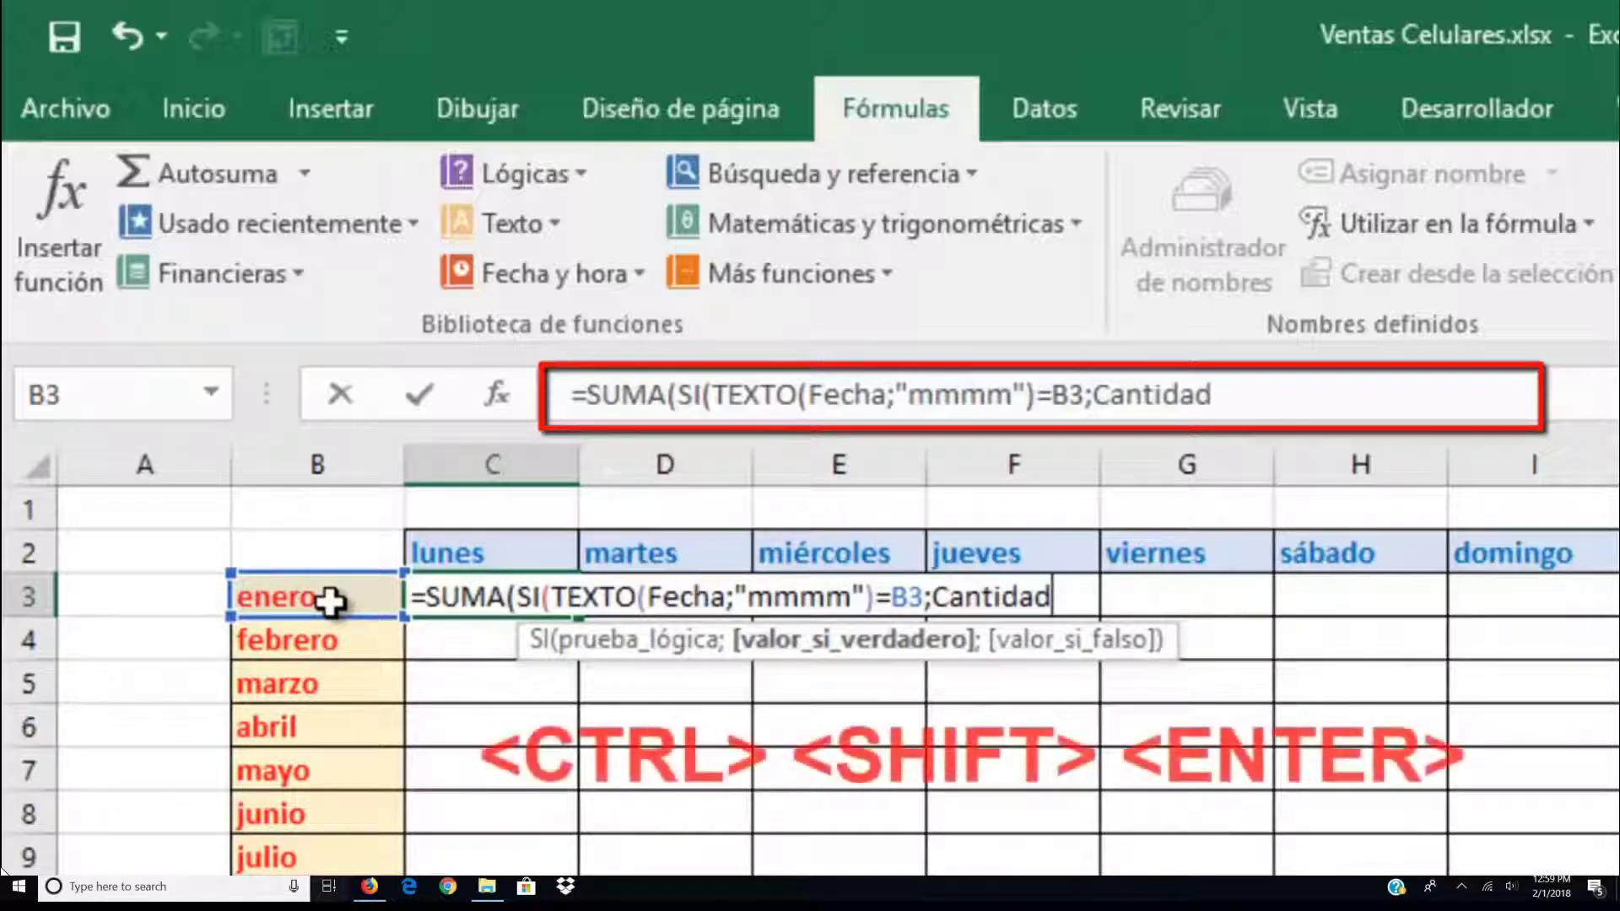
{"action": "type", "text": ")"}
{"action": "type", "text": ")"}
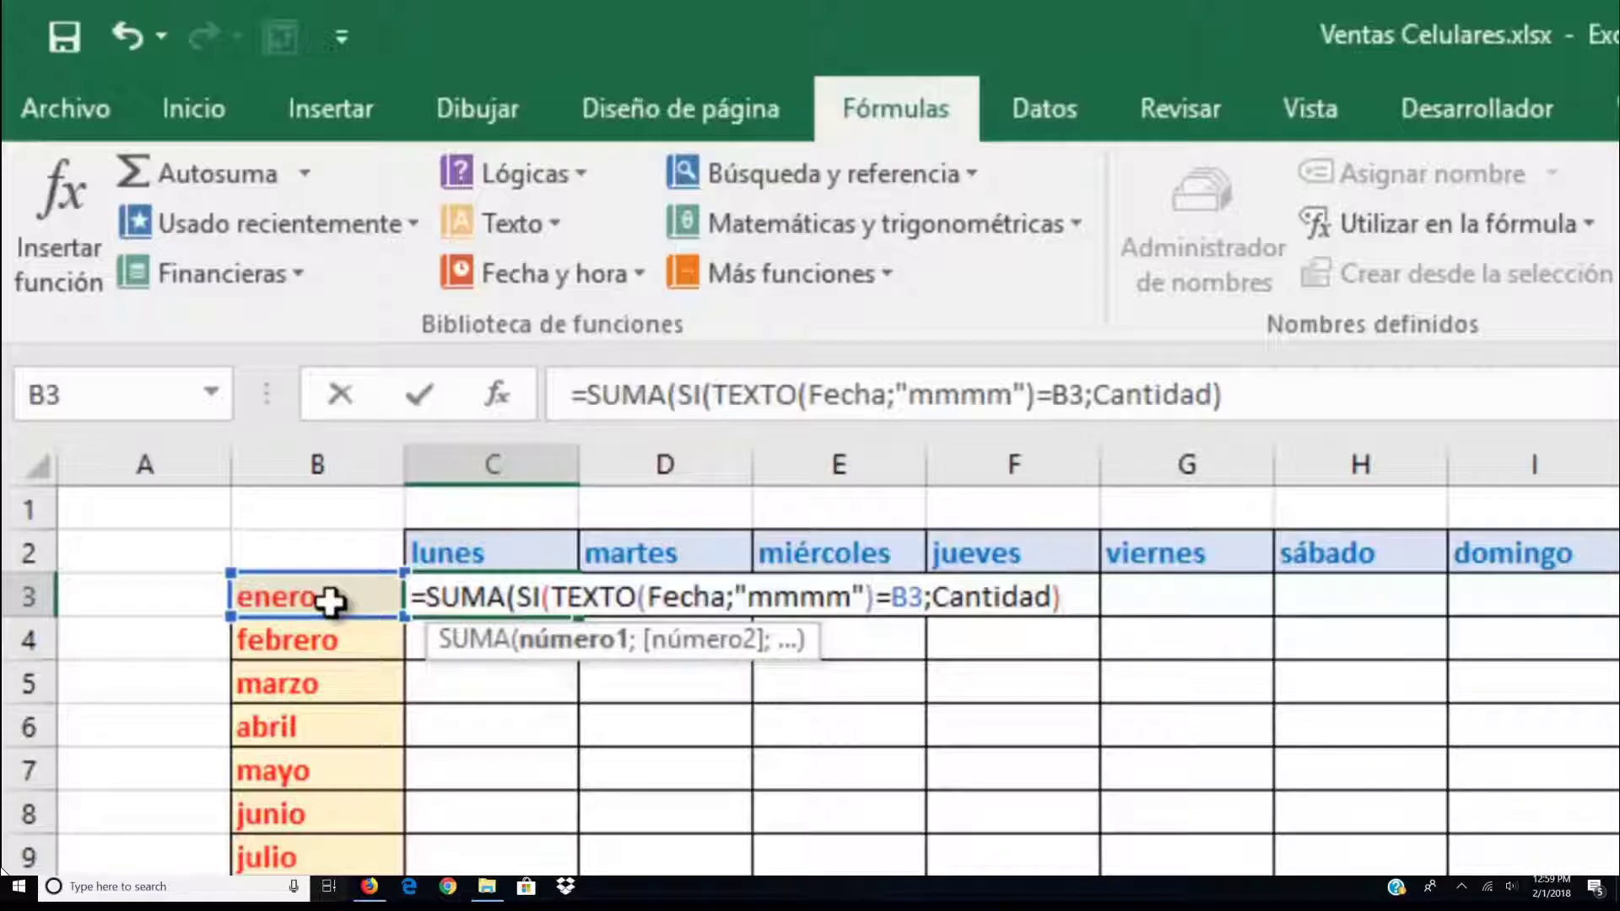
{"action": "key", "text": "Return"}
{"action": "key", "text": "Return"}
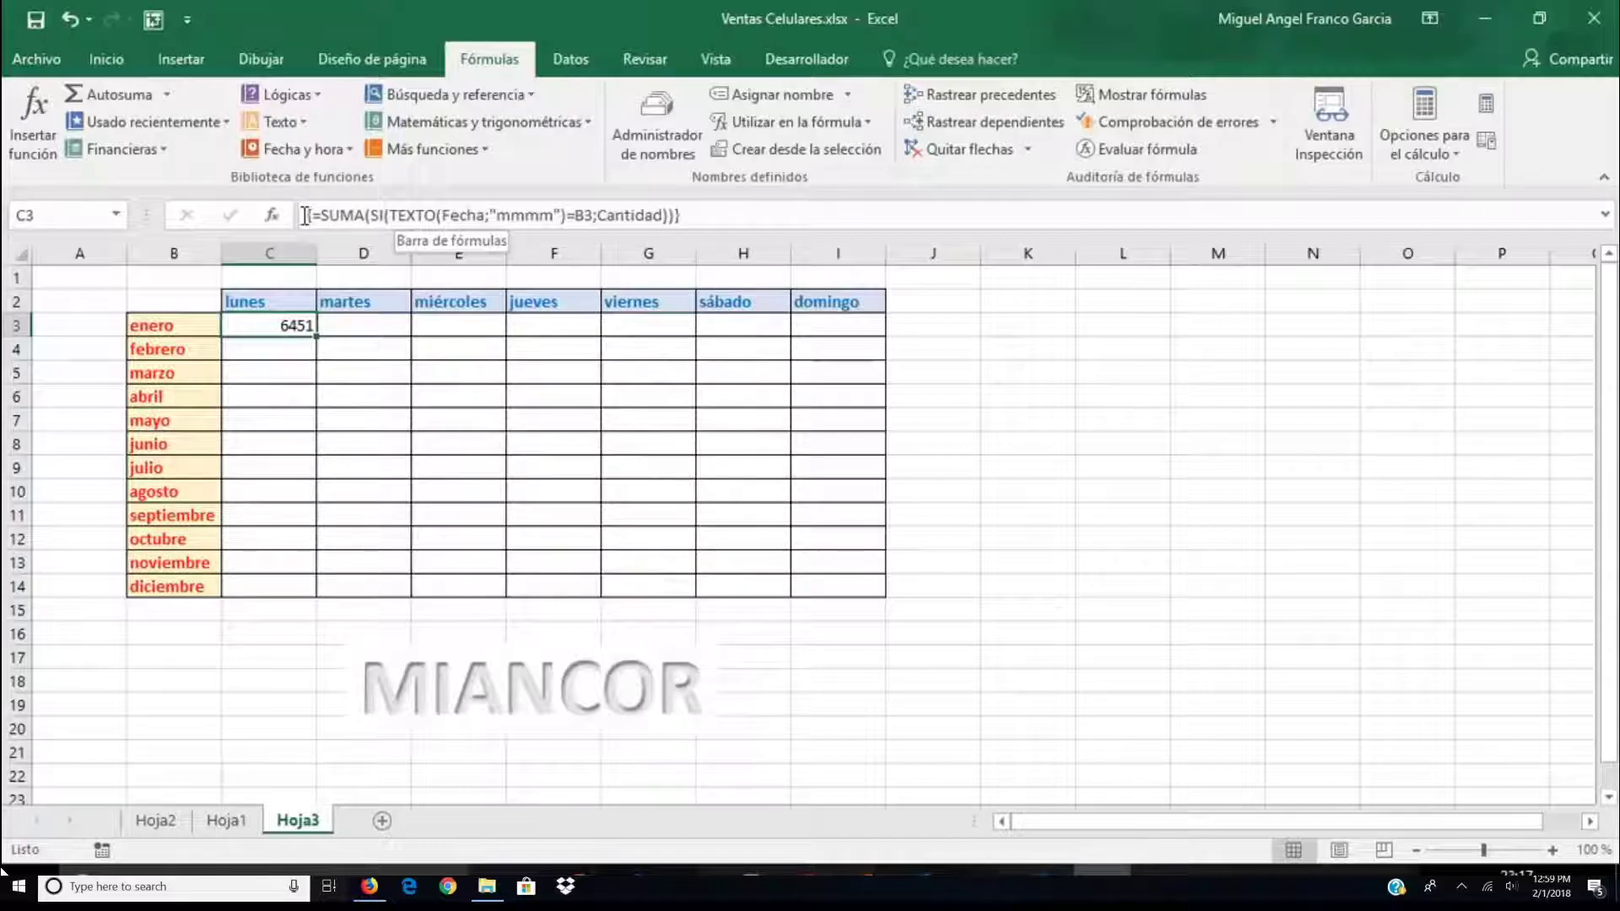
Re-enter the formula in C3 as an ordinary formula instead of an array formula
{"action": "left_click", "coordinate": [371, 217]}
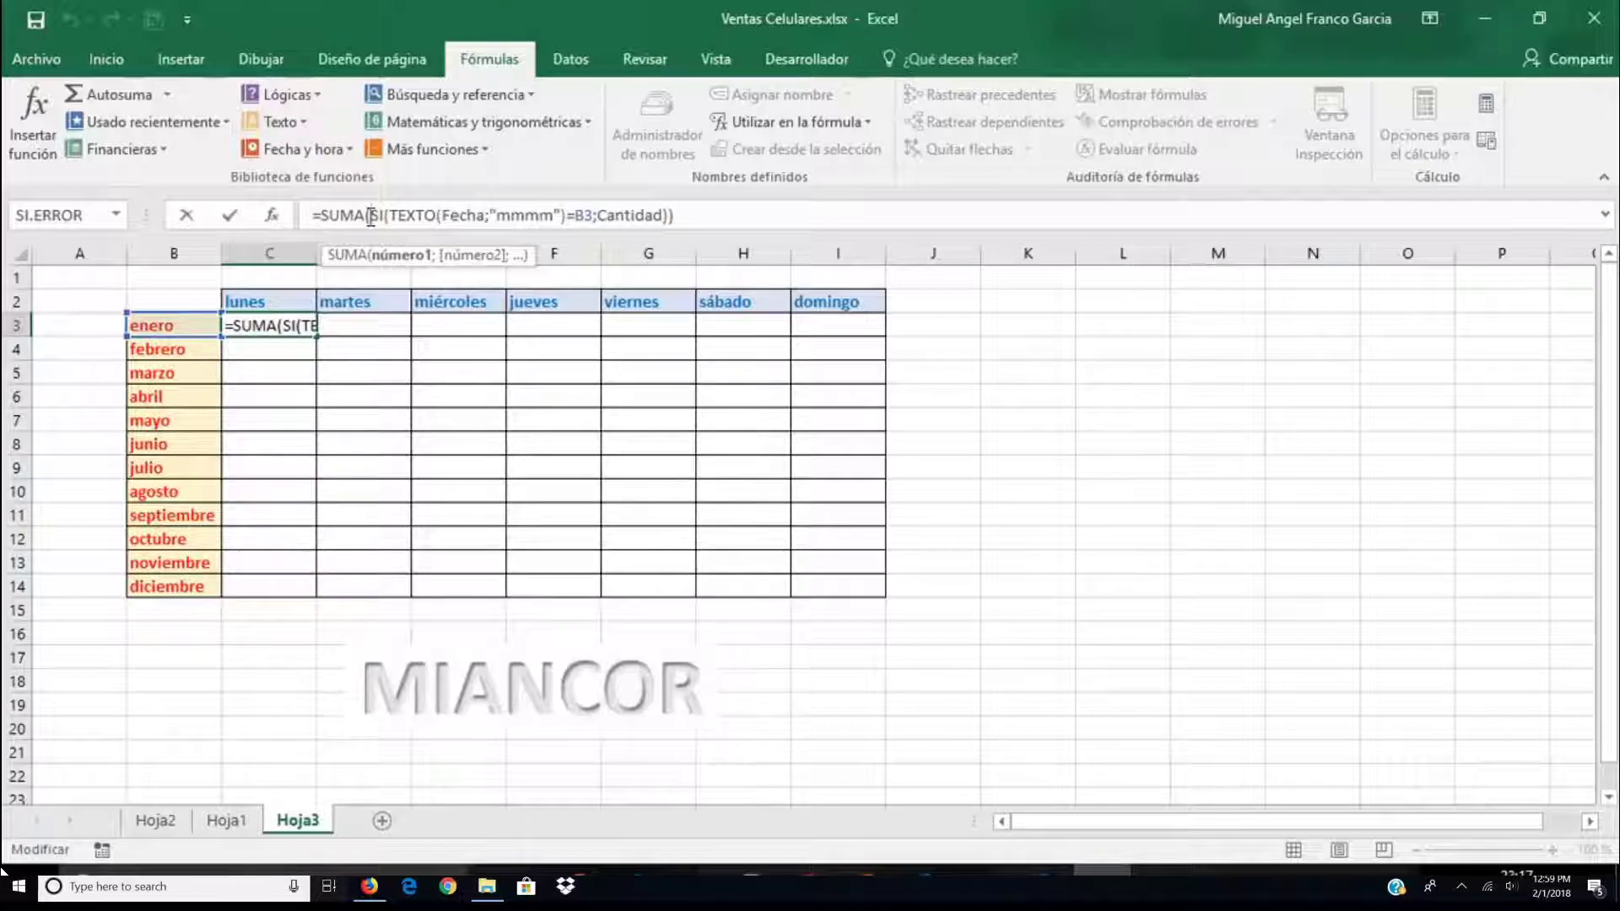
{"action": "key", "text": "Return"}
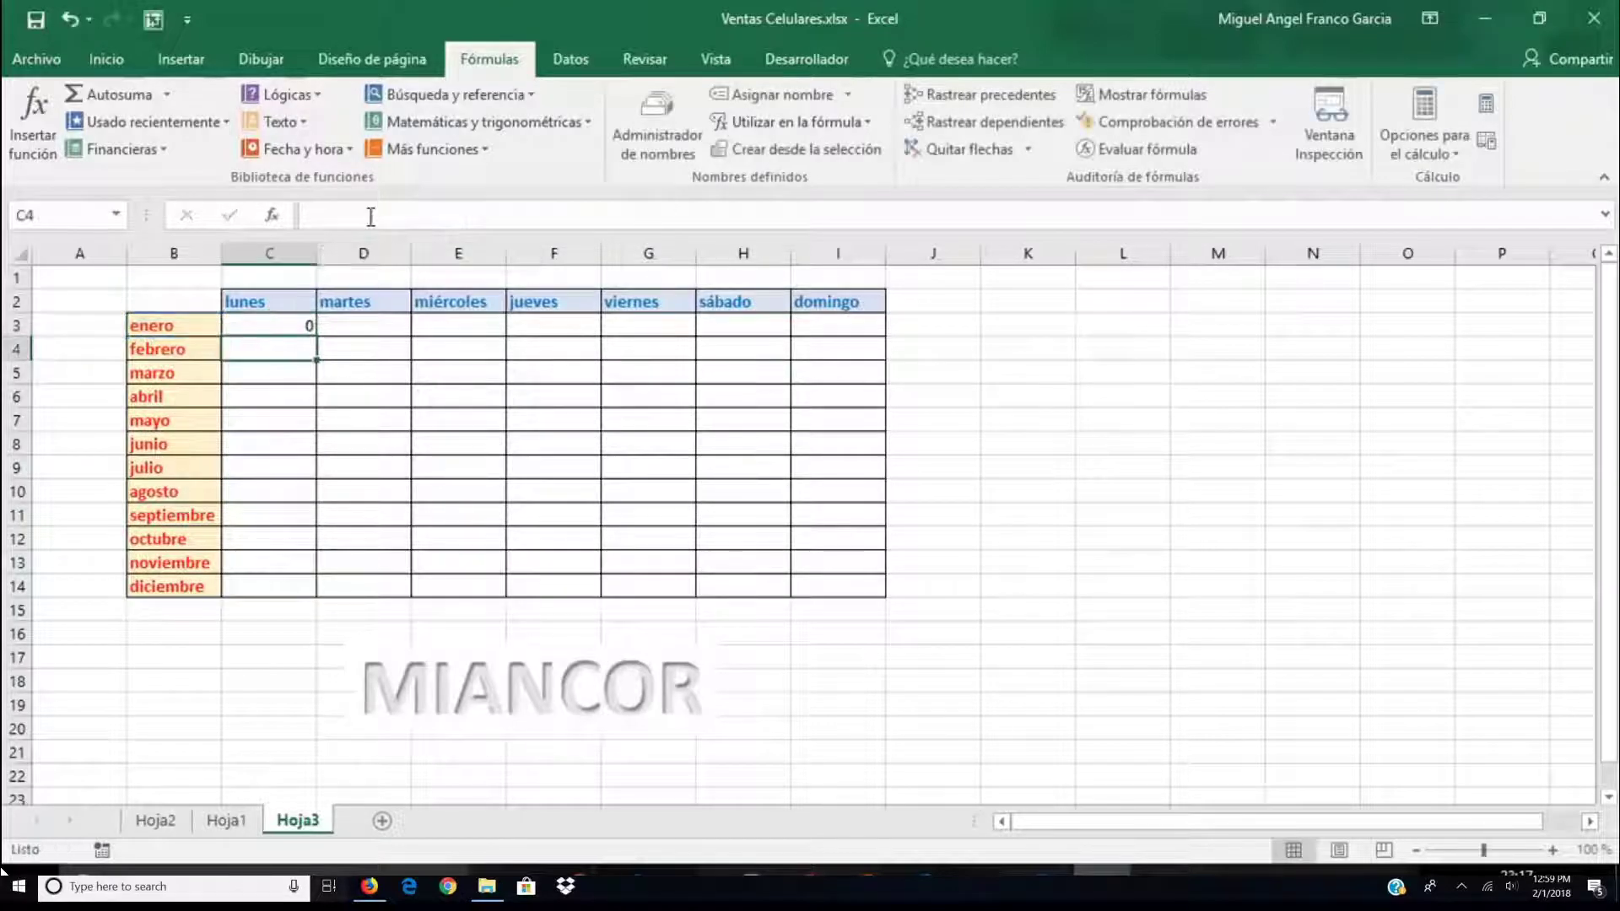
Re-enter the C3 formula as the array formula {=SUMA(SI(TEXTO(Fecha;"mmmm")=B3;Cantidad))}
{"action": "key", "text": "Up"}
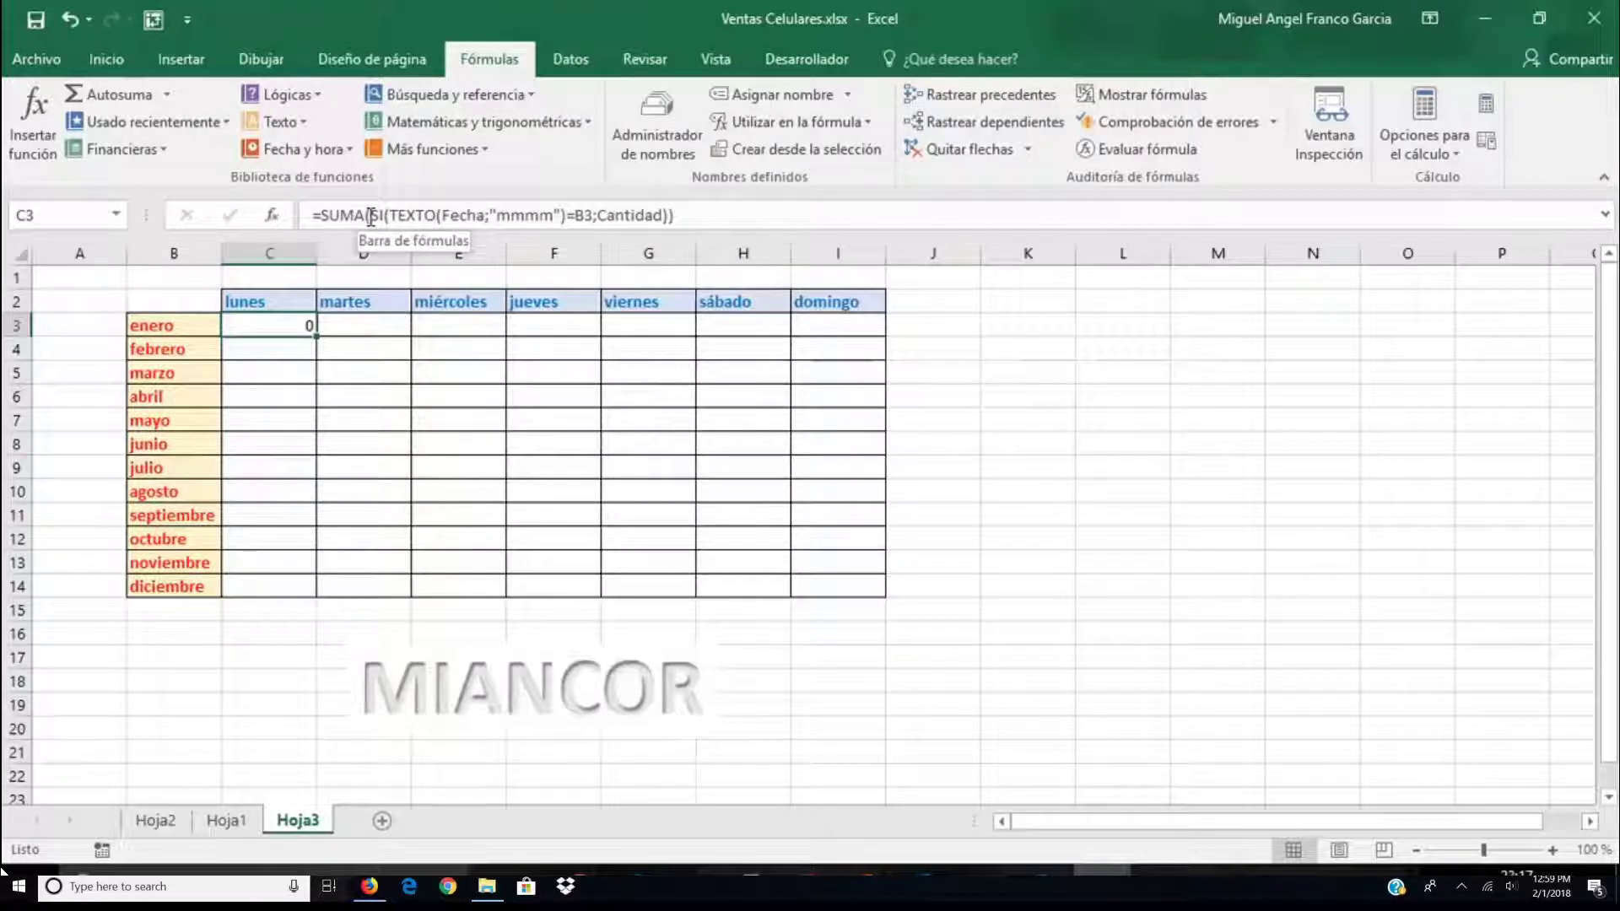
{"action": "left_click", "coordinate": [384, 215]}
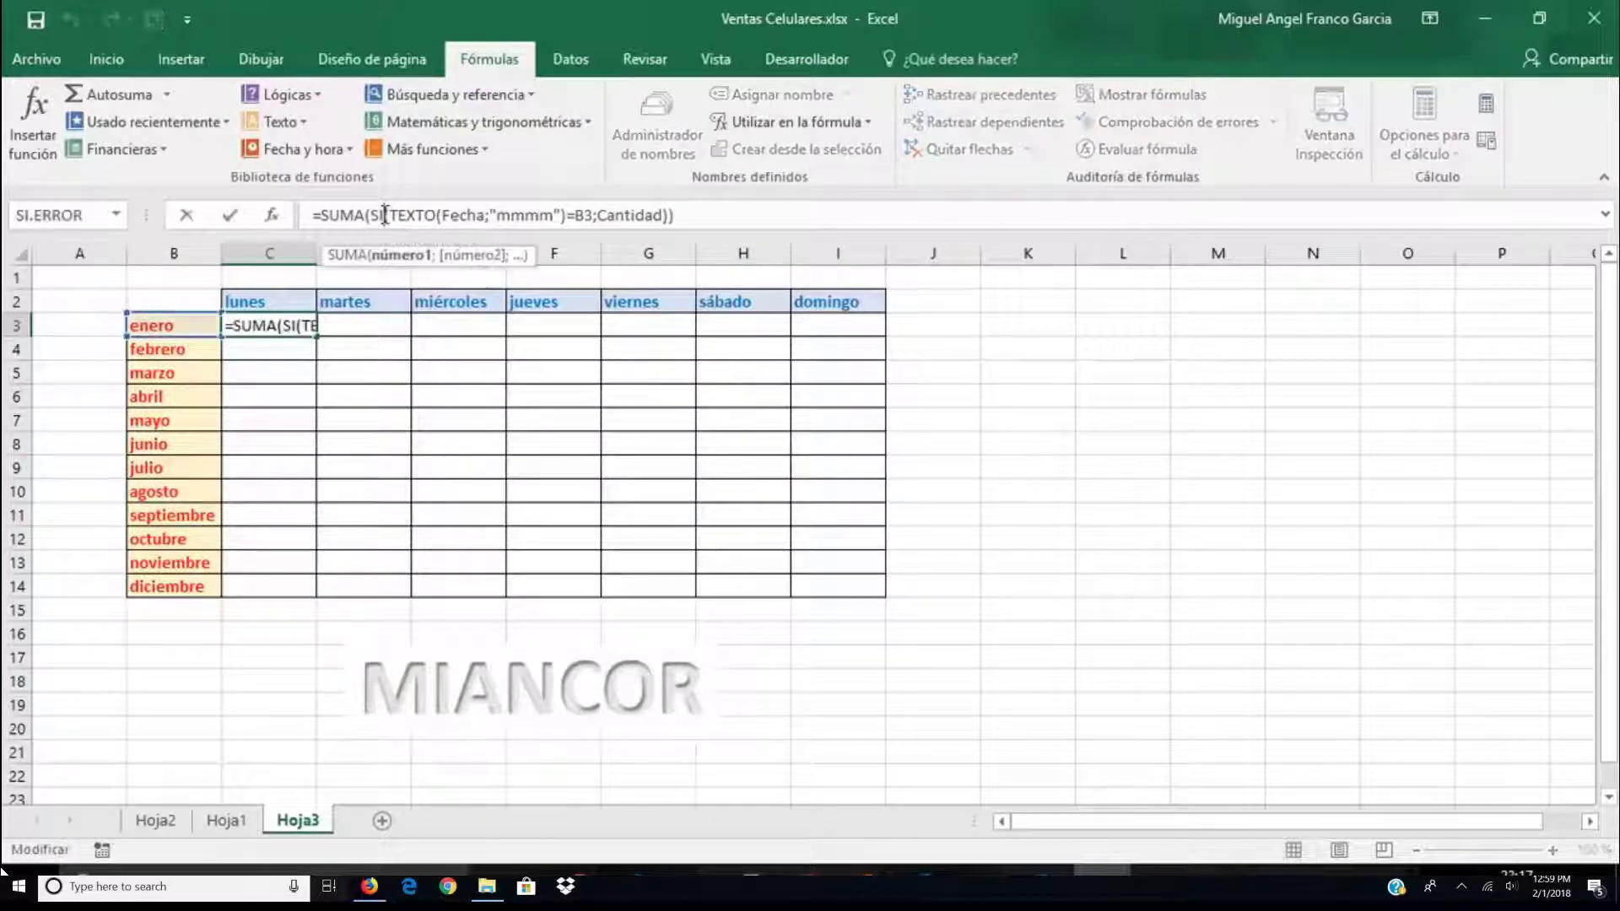
{"action": "key", "text": "ctrl+shift+Return"}
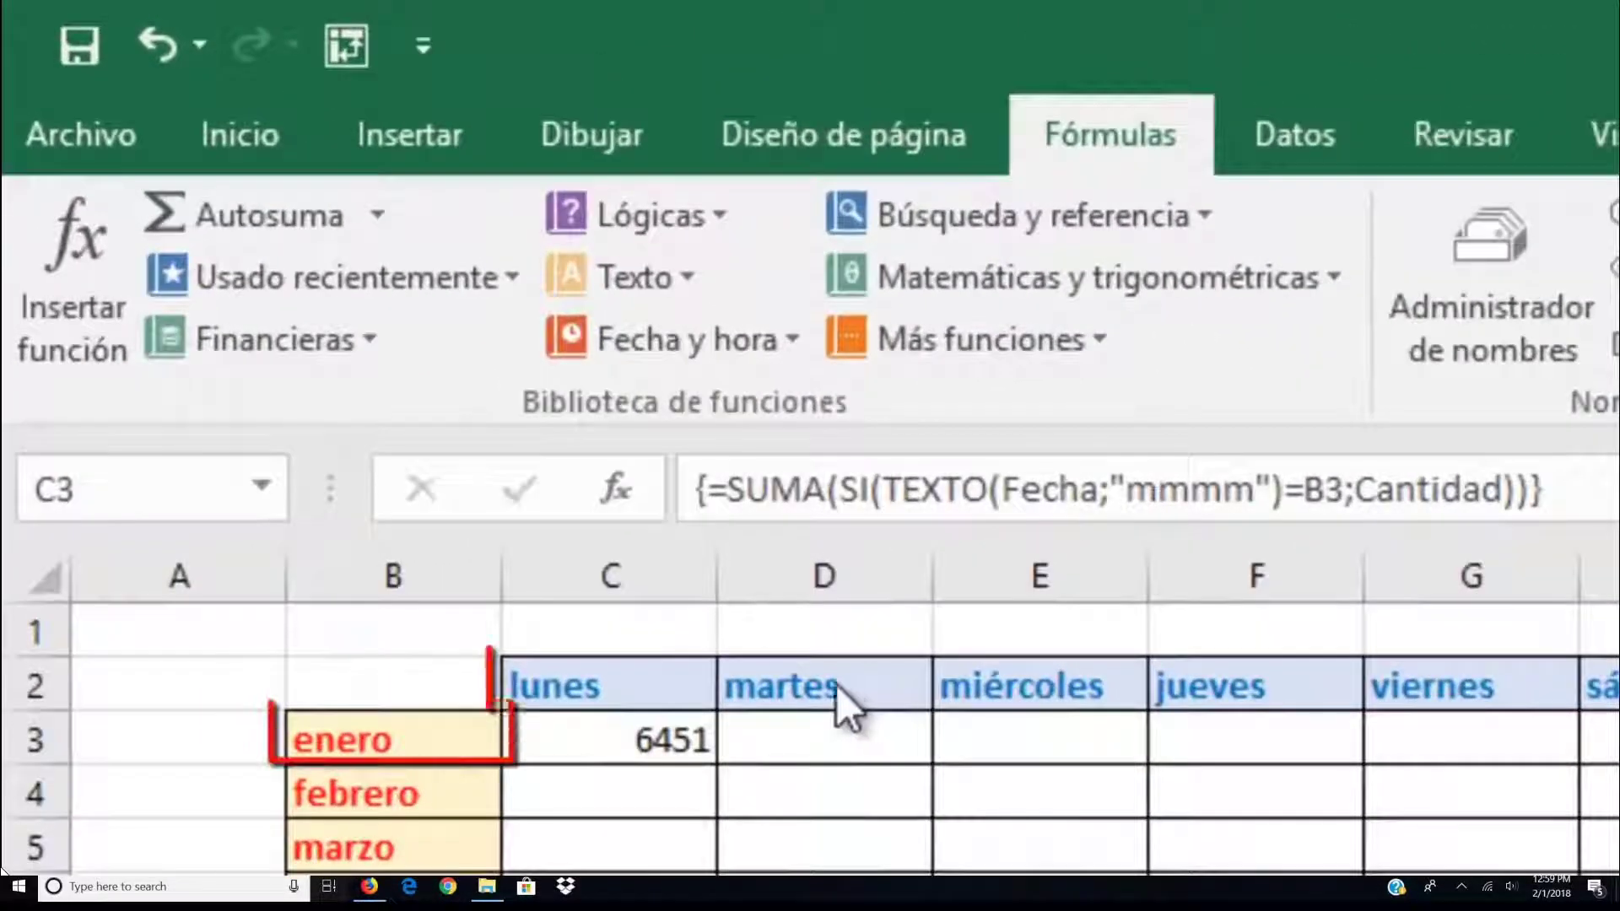
In C3's logical test, append &TEXTO(Fecha;"DDDDD") after TEXTO(Fecha;"mmmm") so the month is combined with the weekday
{"action": "left_click", "coordinate": [595, 732]}
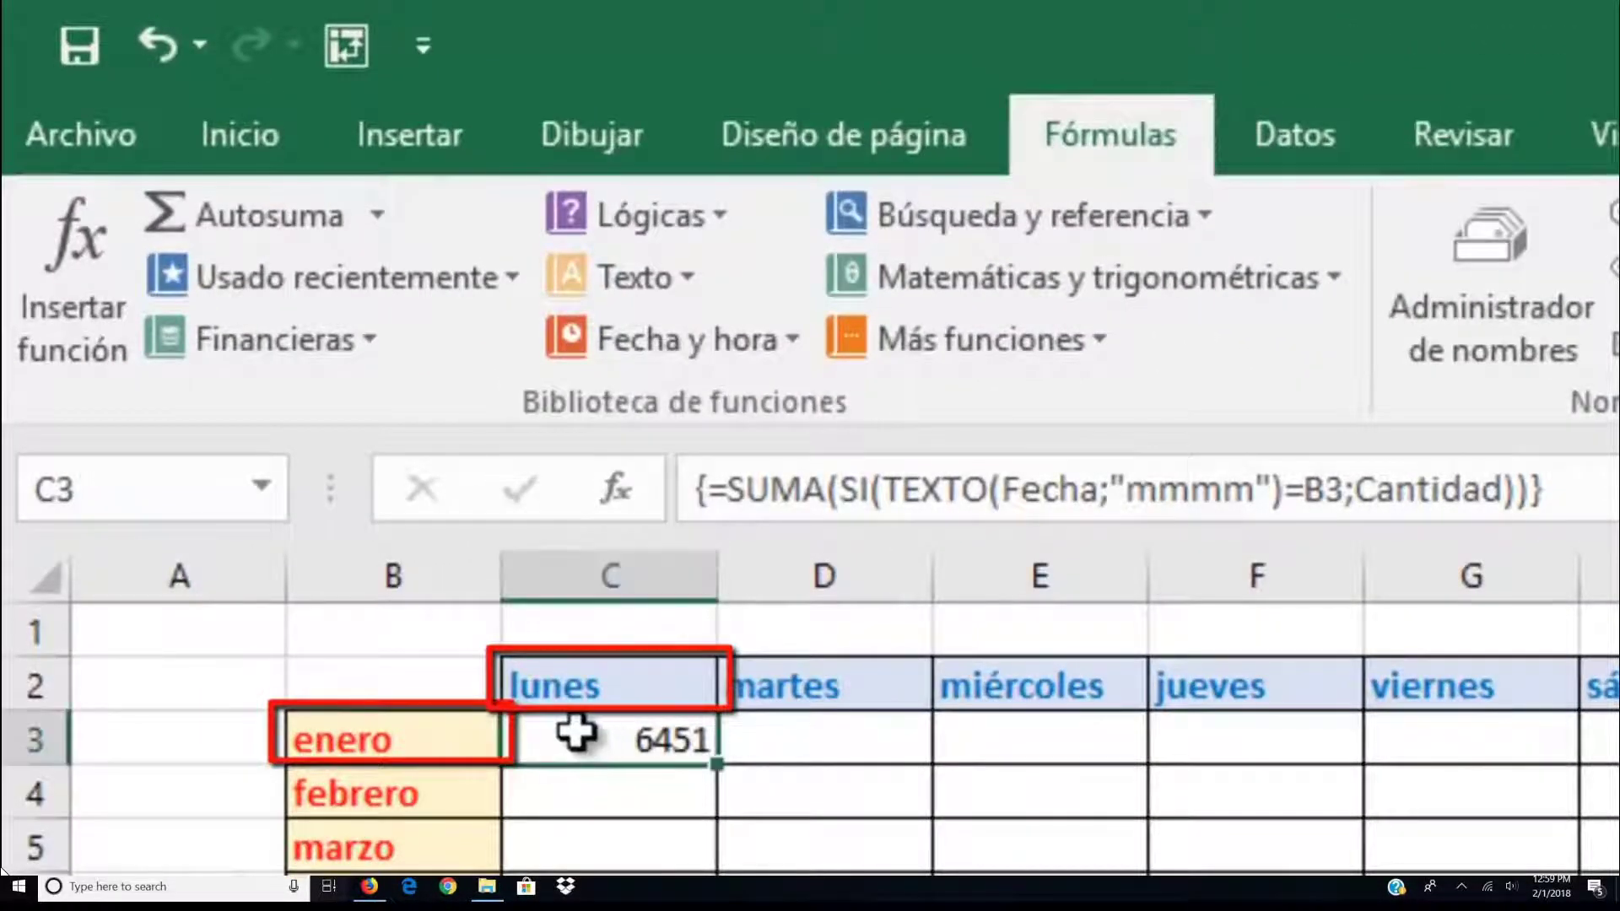
{"action": "left_click", "coordinate": [591, 690]}
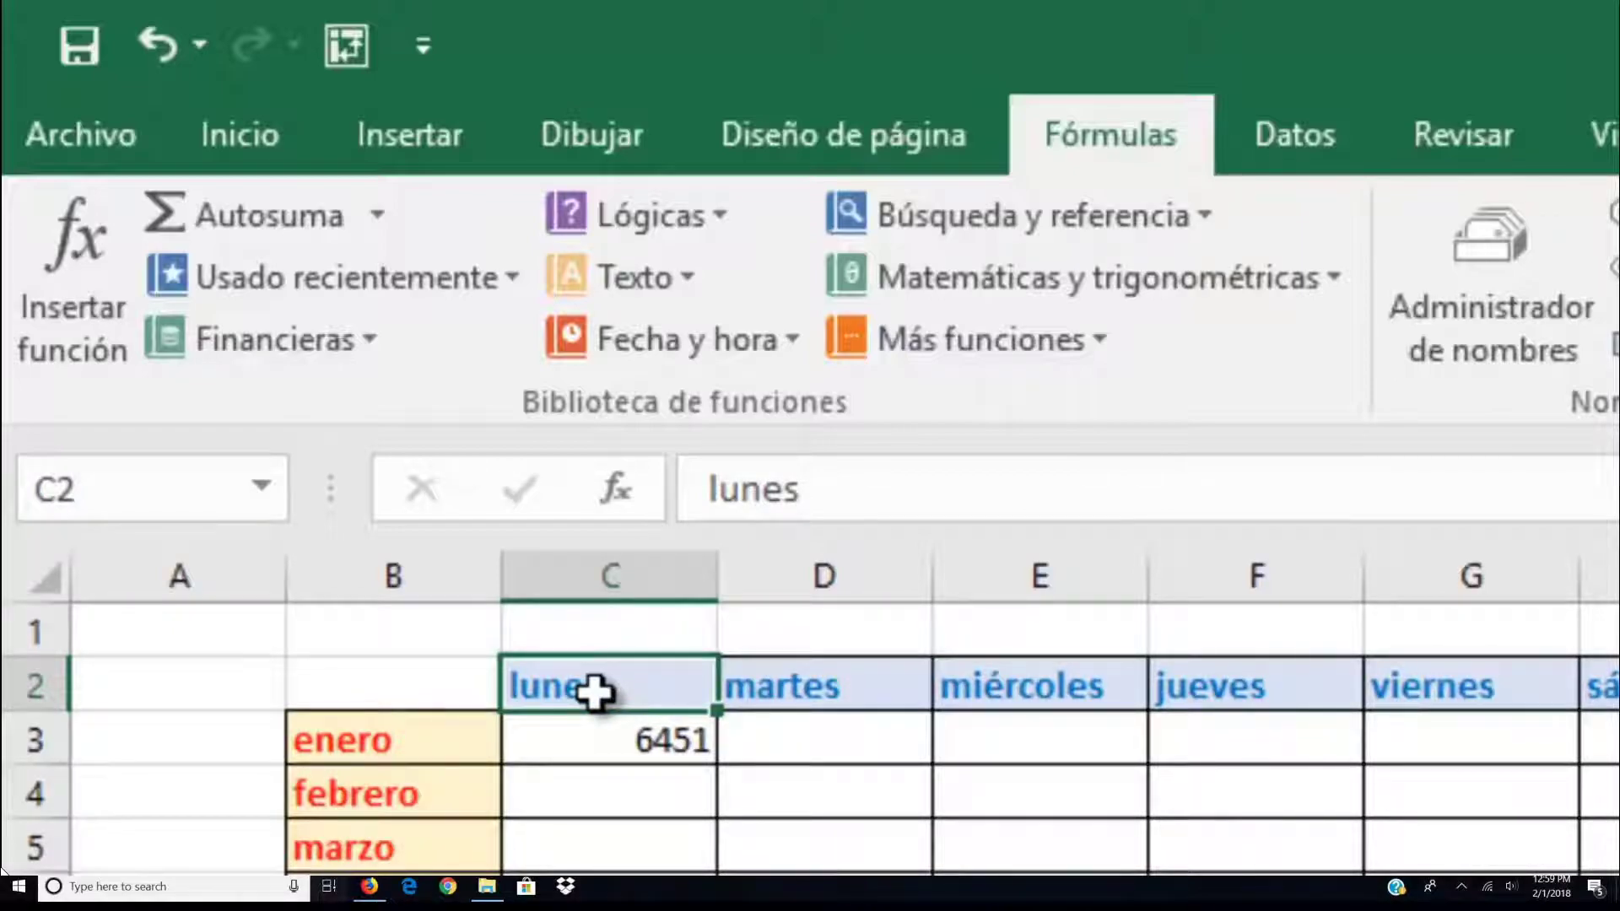
{"action": "left_click", "coordinate": [598, 742]}
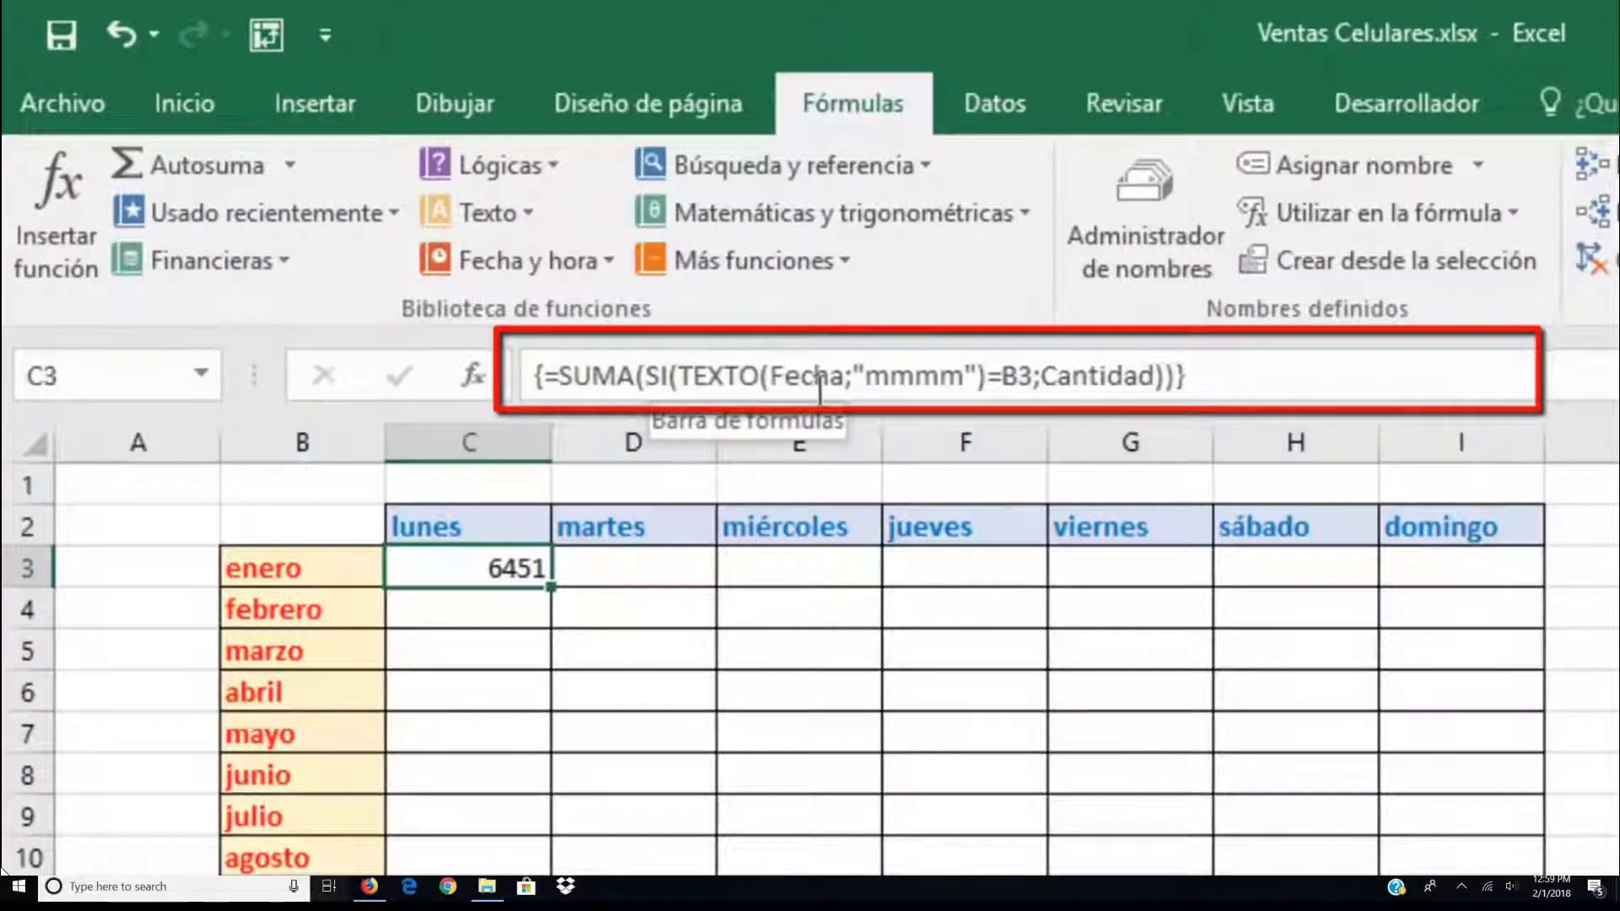
{"action": "left_click", "coordinate": [992, 375]}
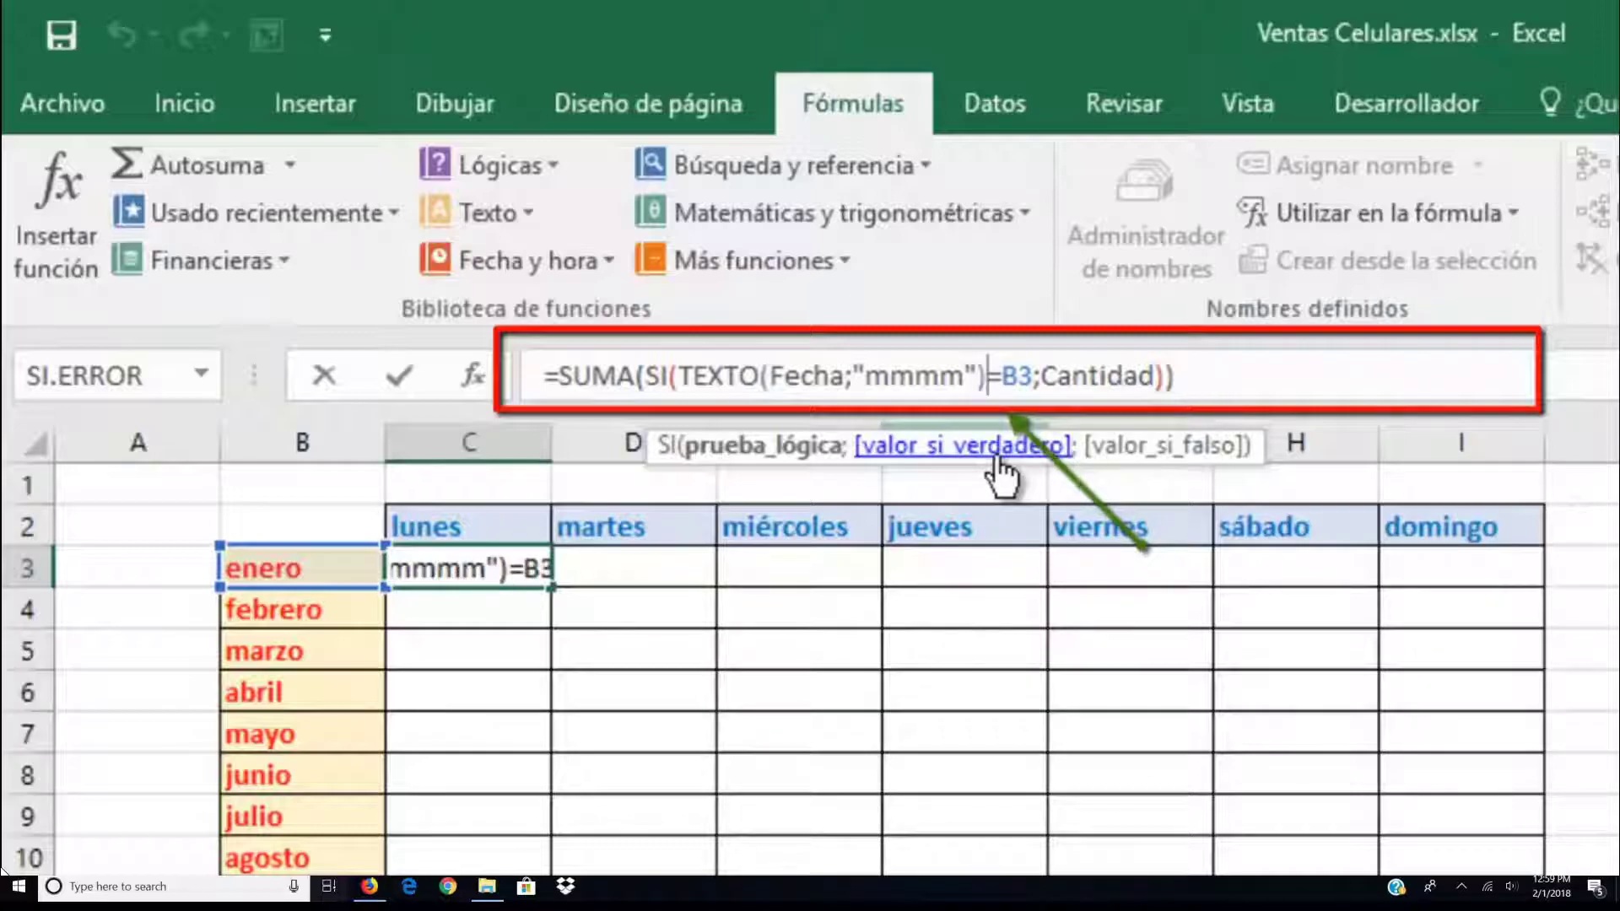
{"action": "type", "text": "&TEXT"}
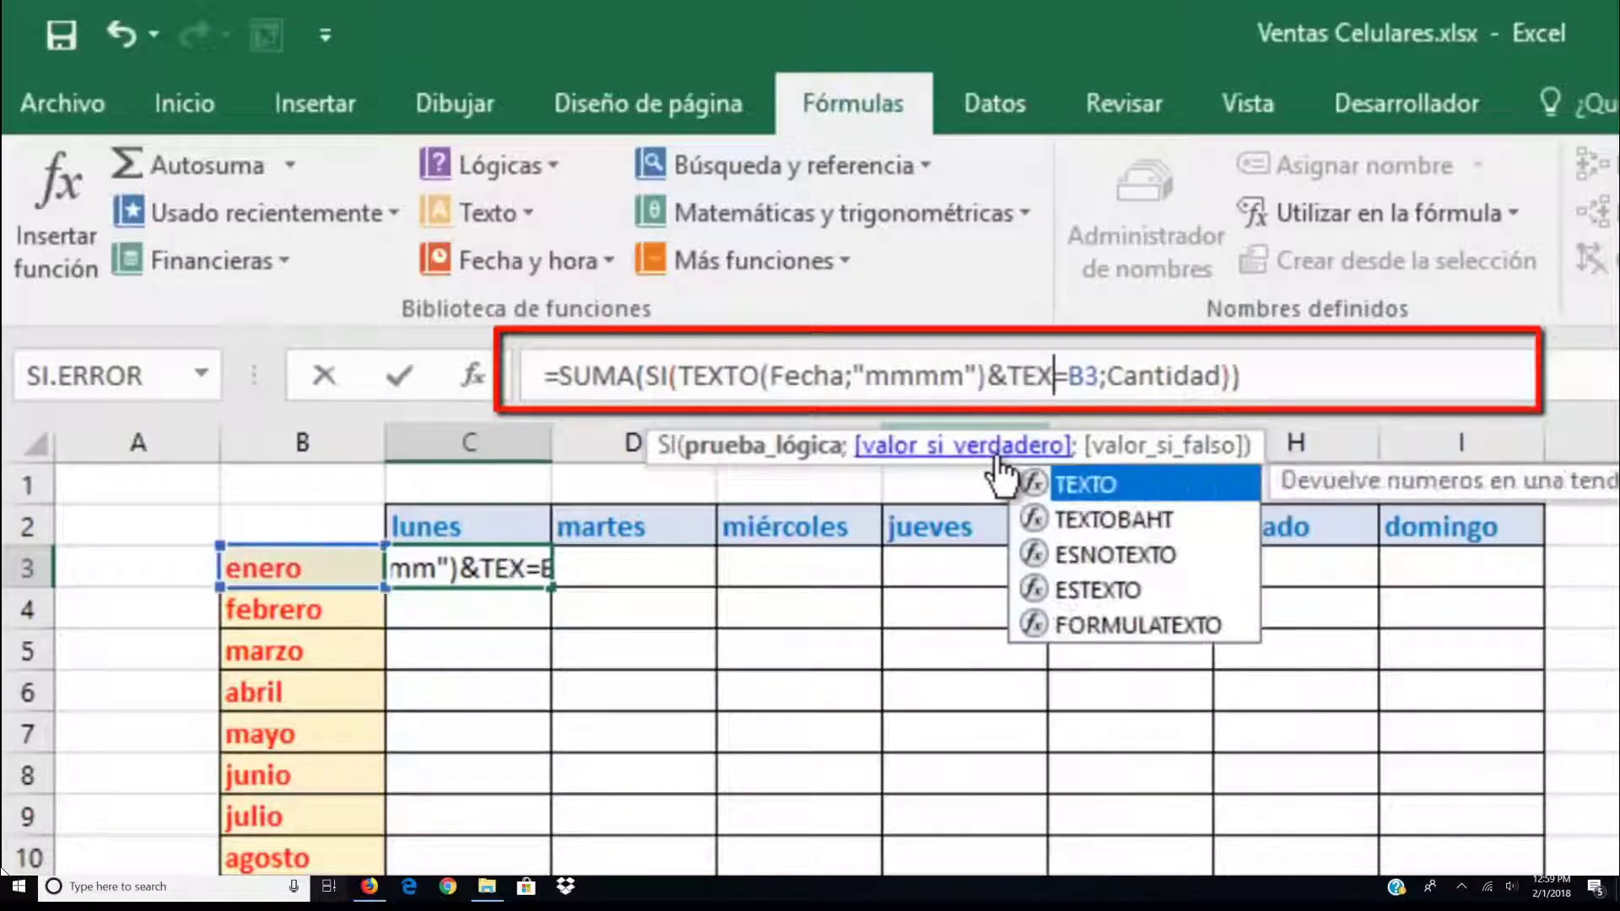
{"action": "key", "text": "Tab"}
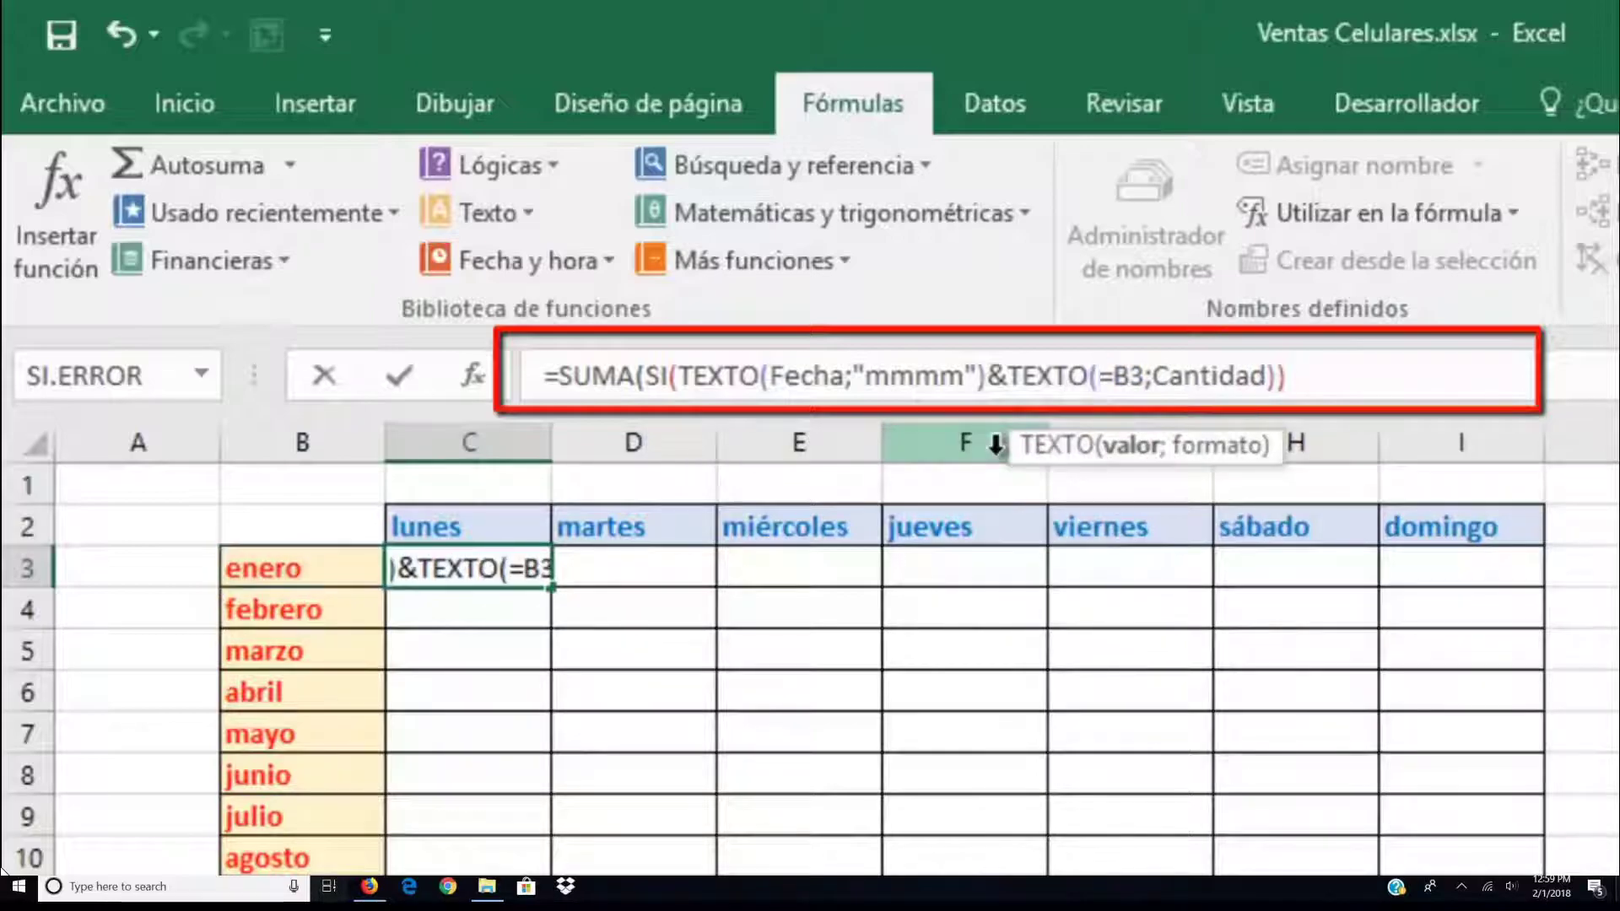
{"action": "type", "text": "FECH"}
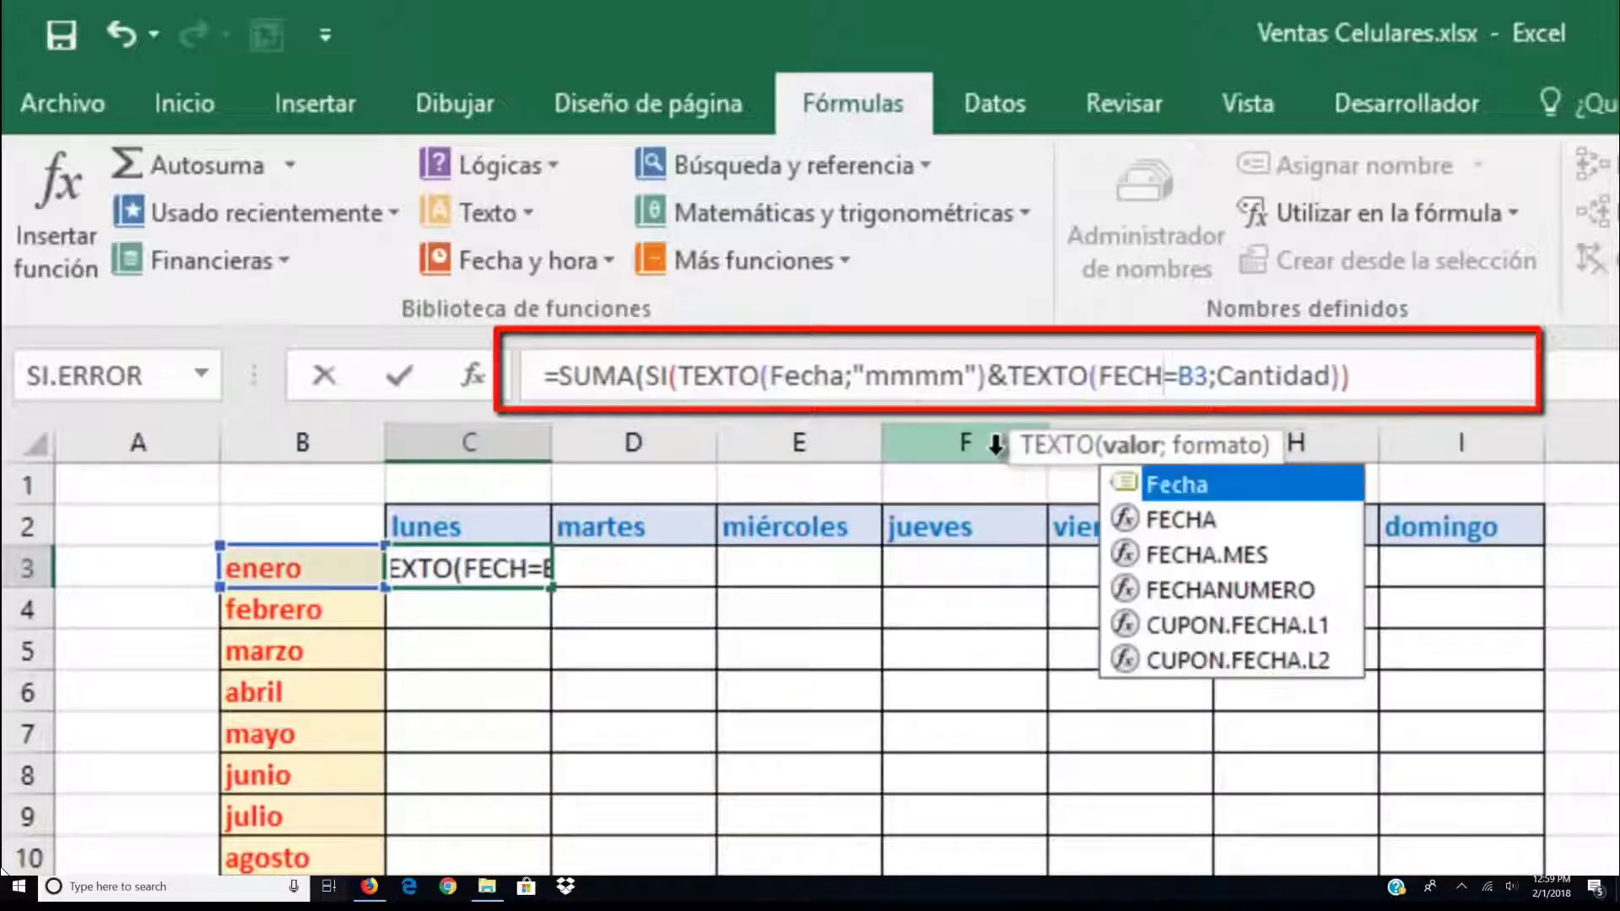
{"action": "key", "text": "Tab"}
{"action": "type", "text": ";\""}
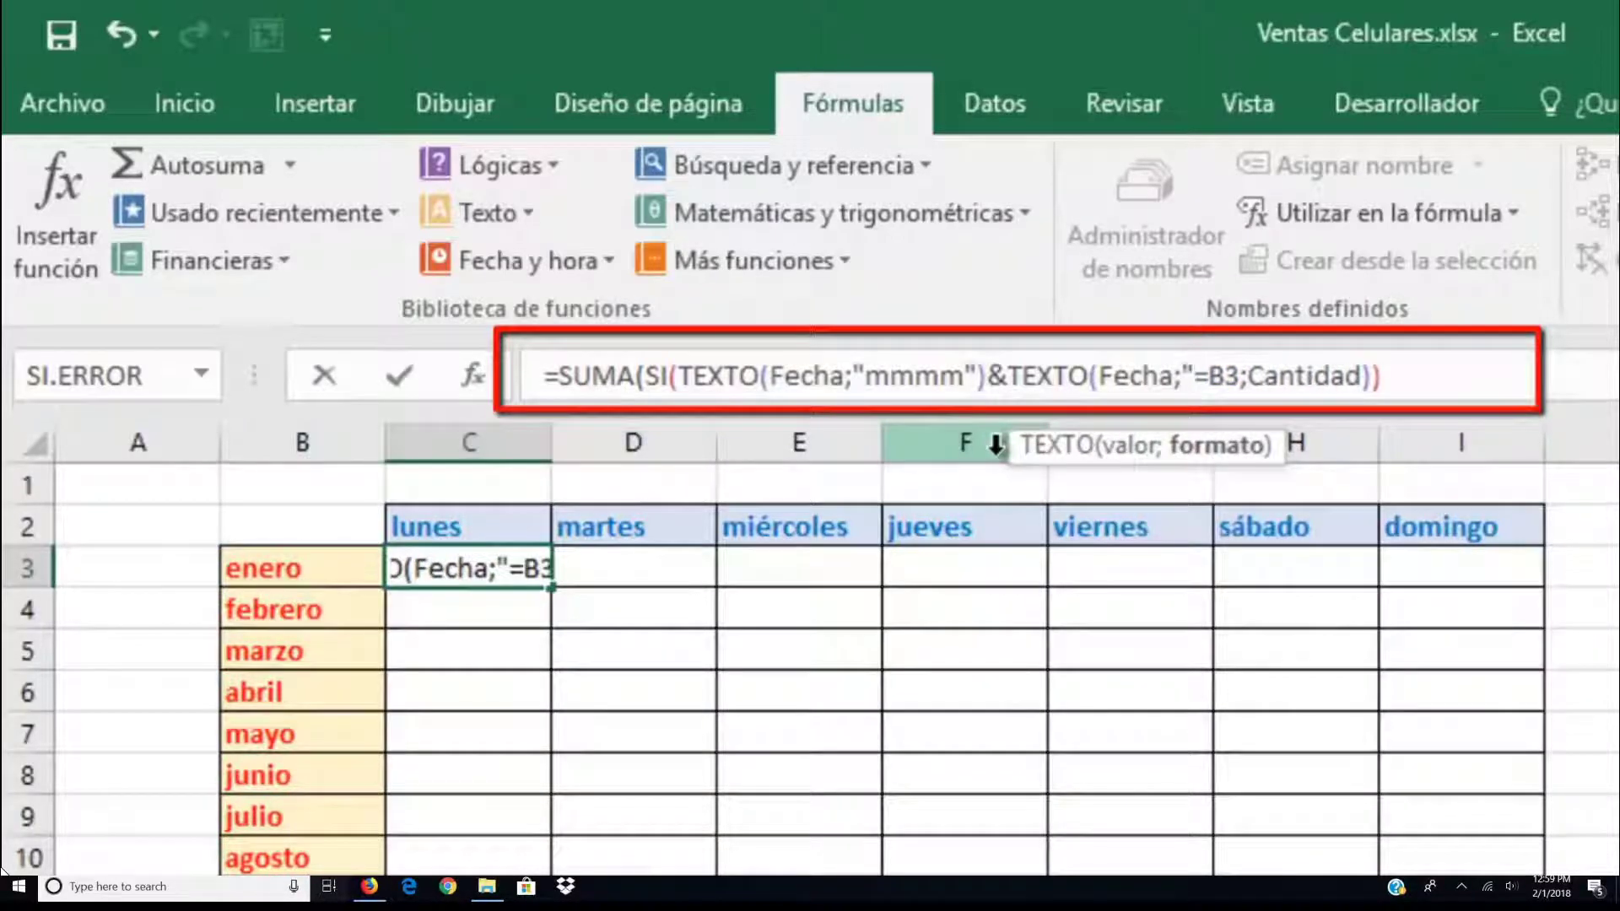
{"action": "type", "text": "DDDDD"}
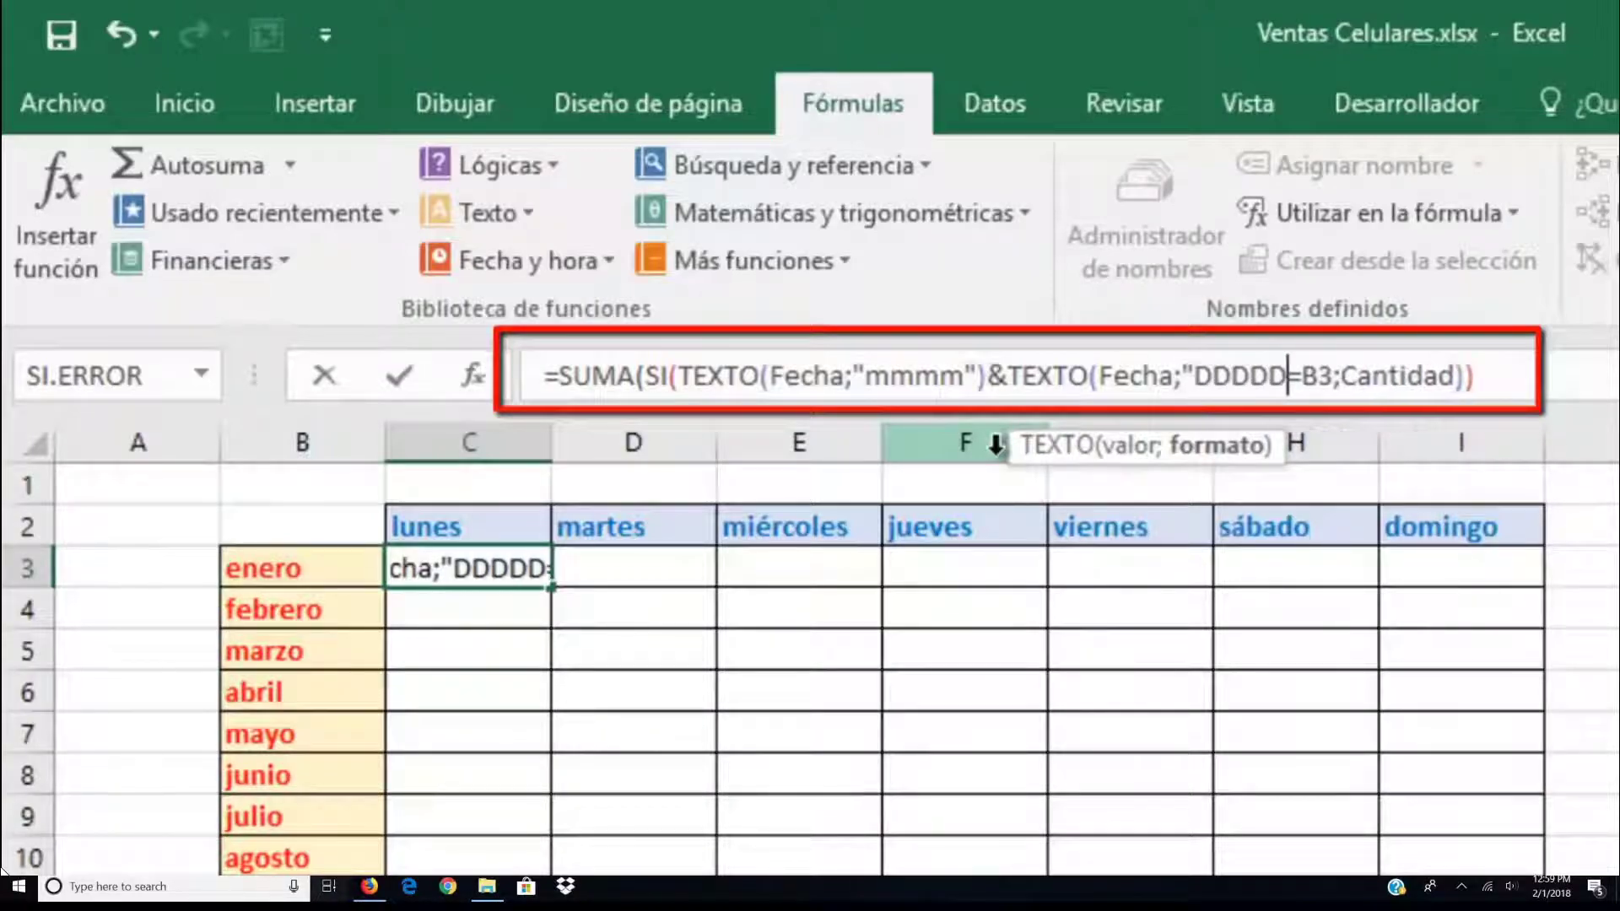
{"action": "type", "text": "\")"}
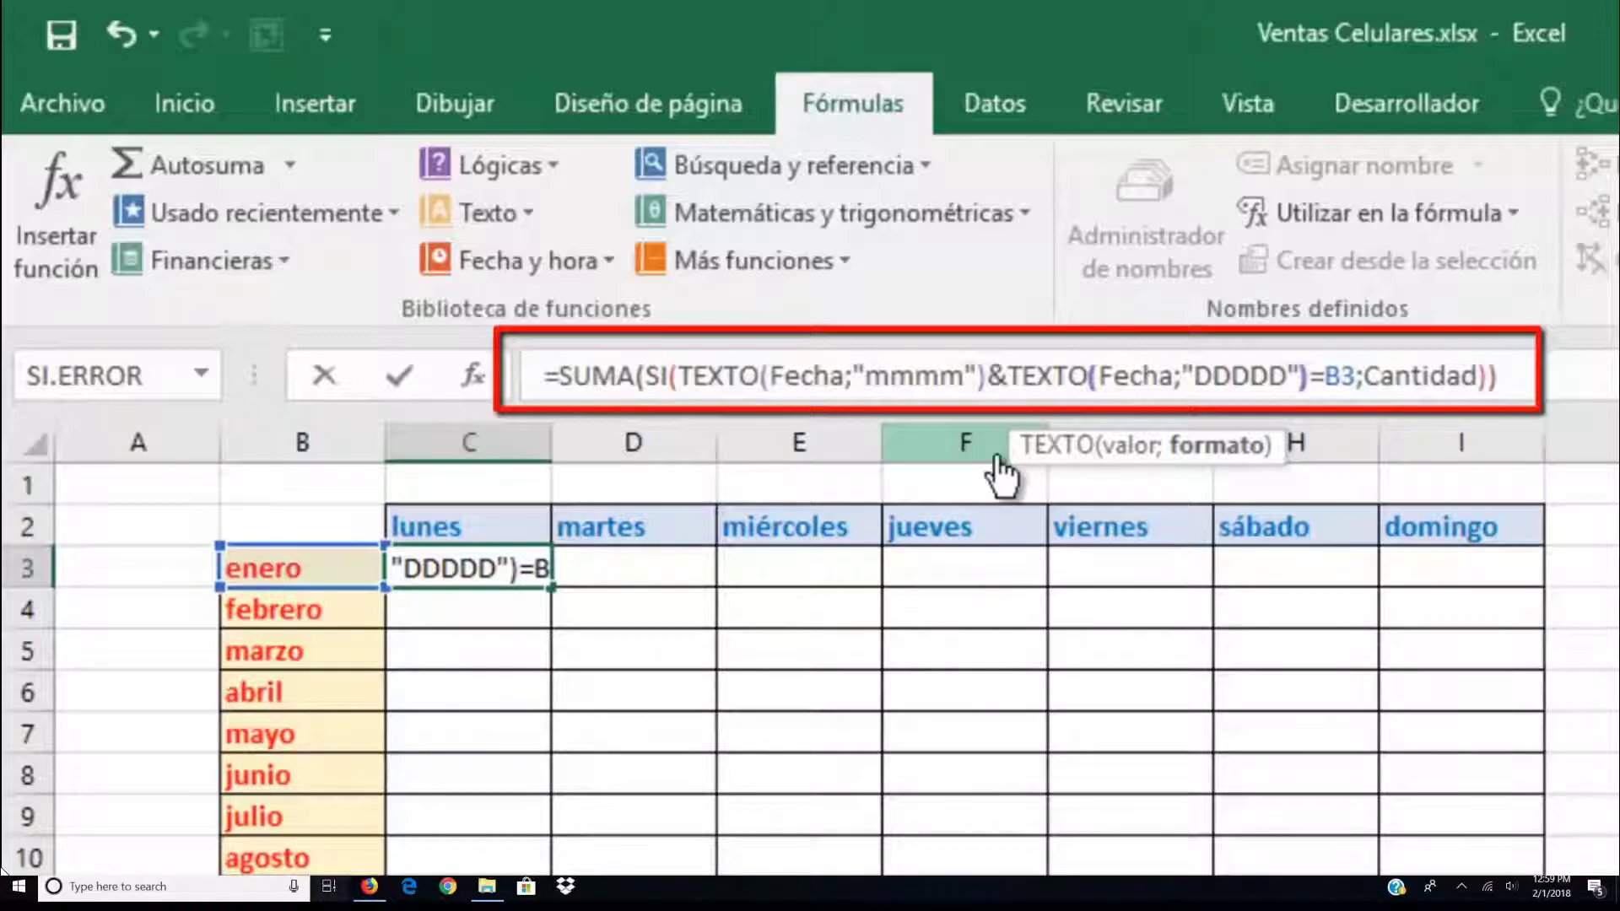
Extend the comparison value in C3 to B3&C2 and enter the formula as an array formula
{"action": "key", "text": "Right"}
{"action": "key", "text": "Right"}
{"action": "key", "text": "Right"}
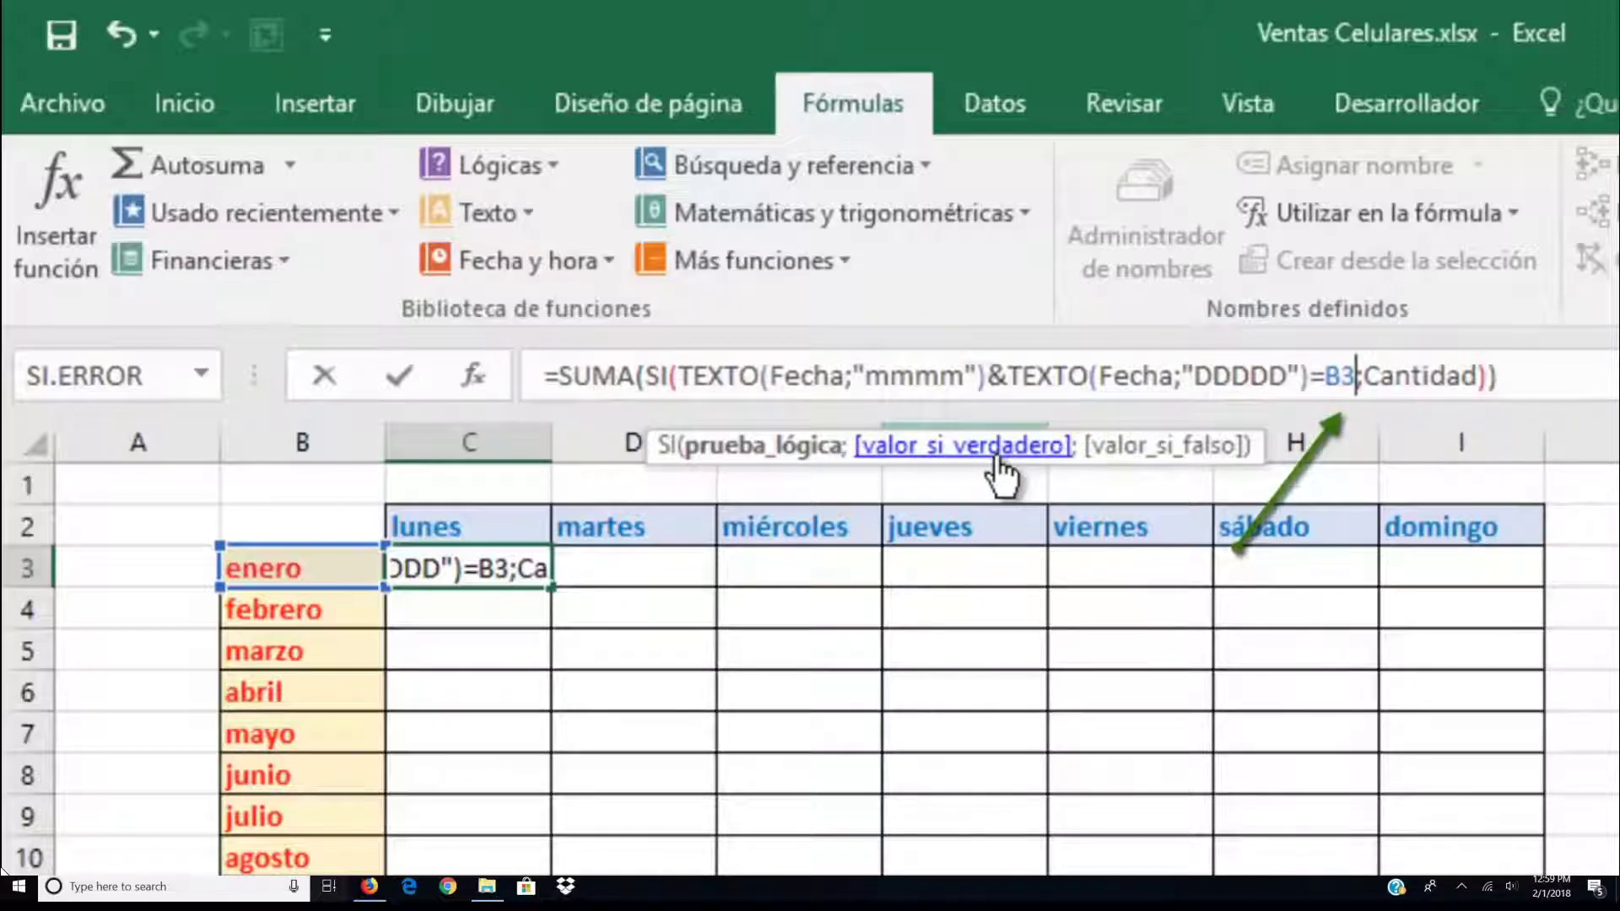
{"action": "type", "text": "&"}
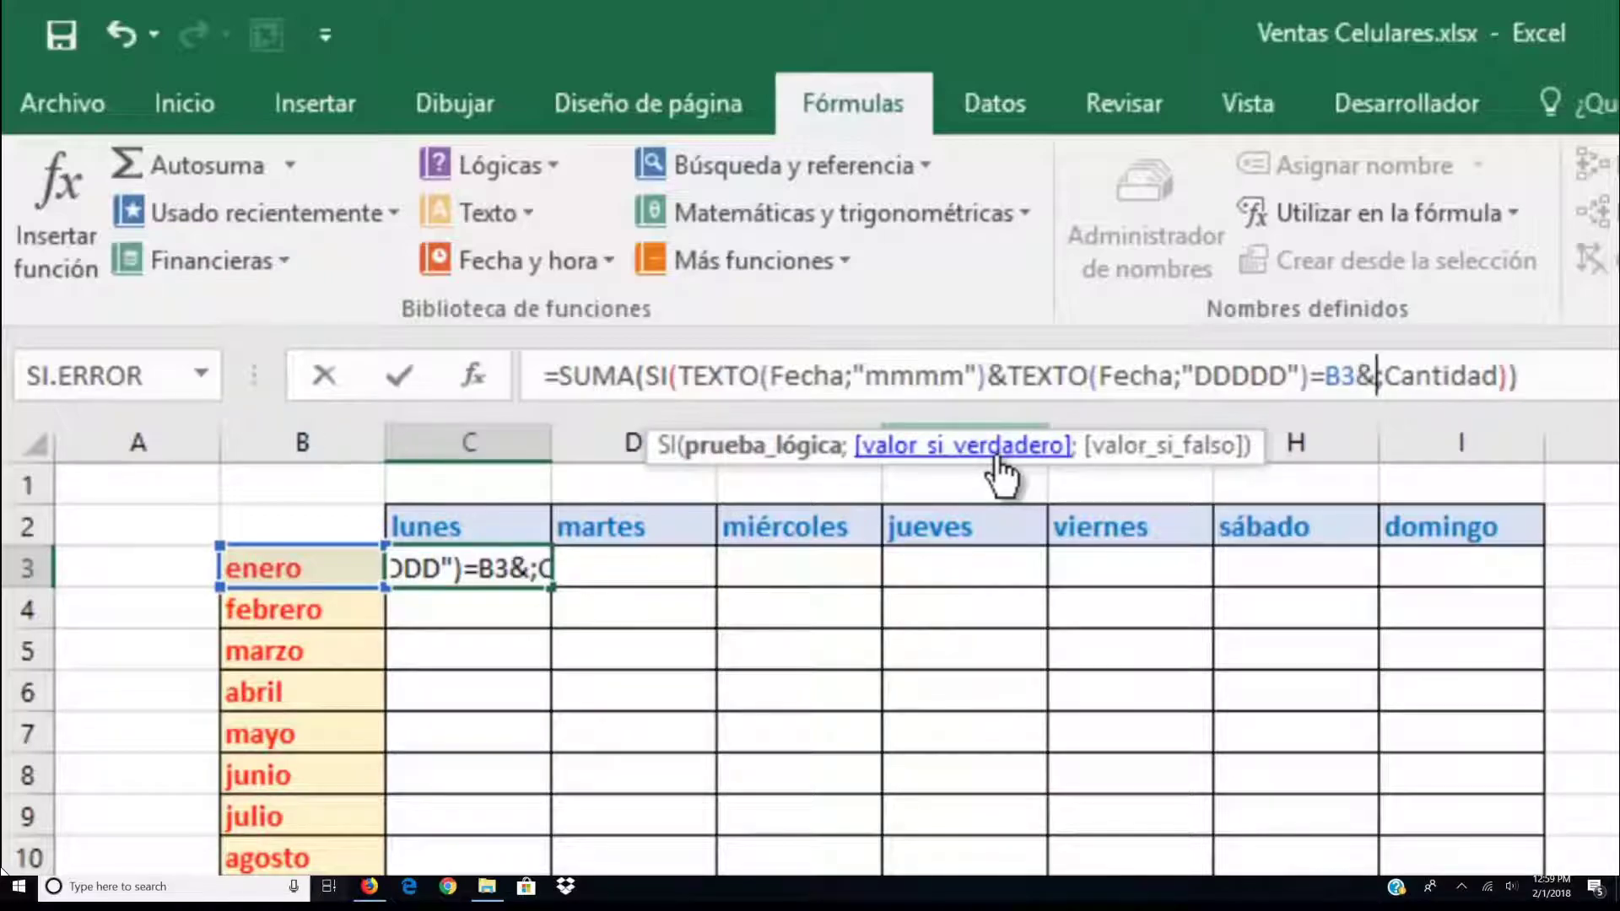
{"action": "left_click", "coordinate": [448, 533]}
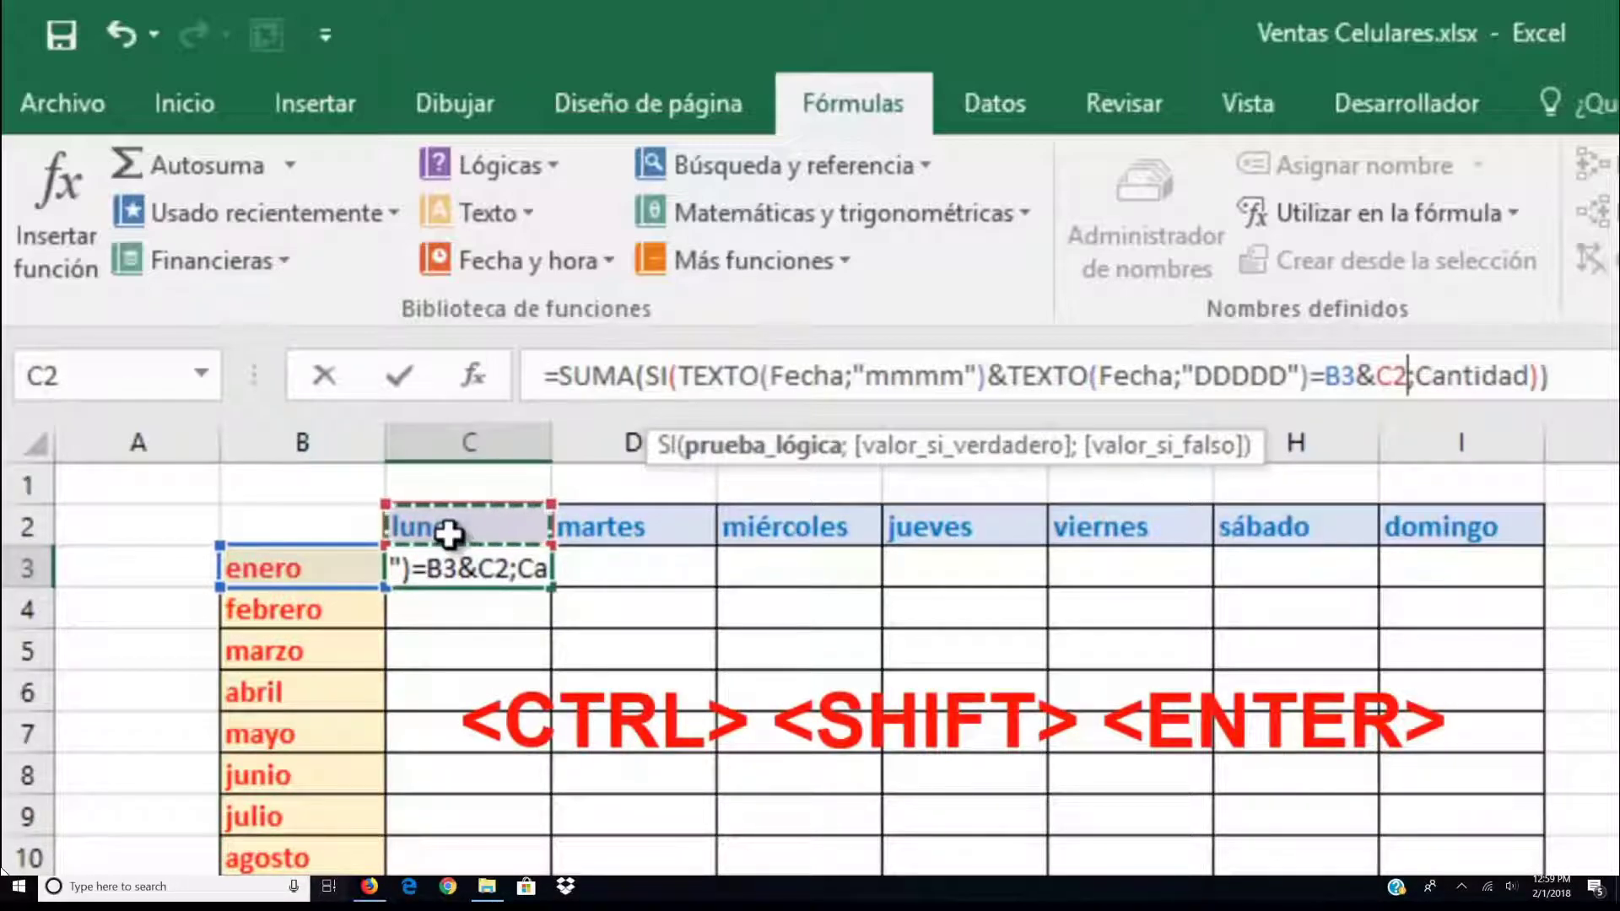
{"action": "key", "text": "ctrl+shift+Return"}
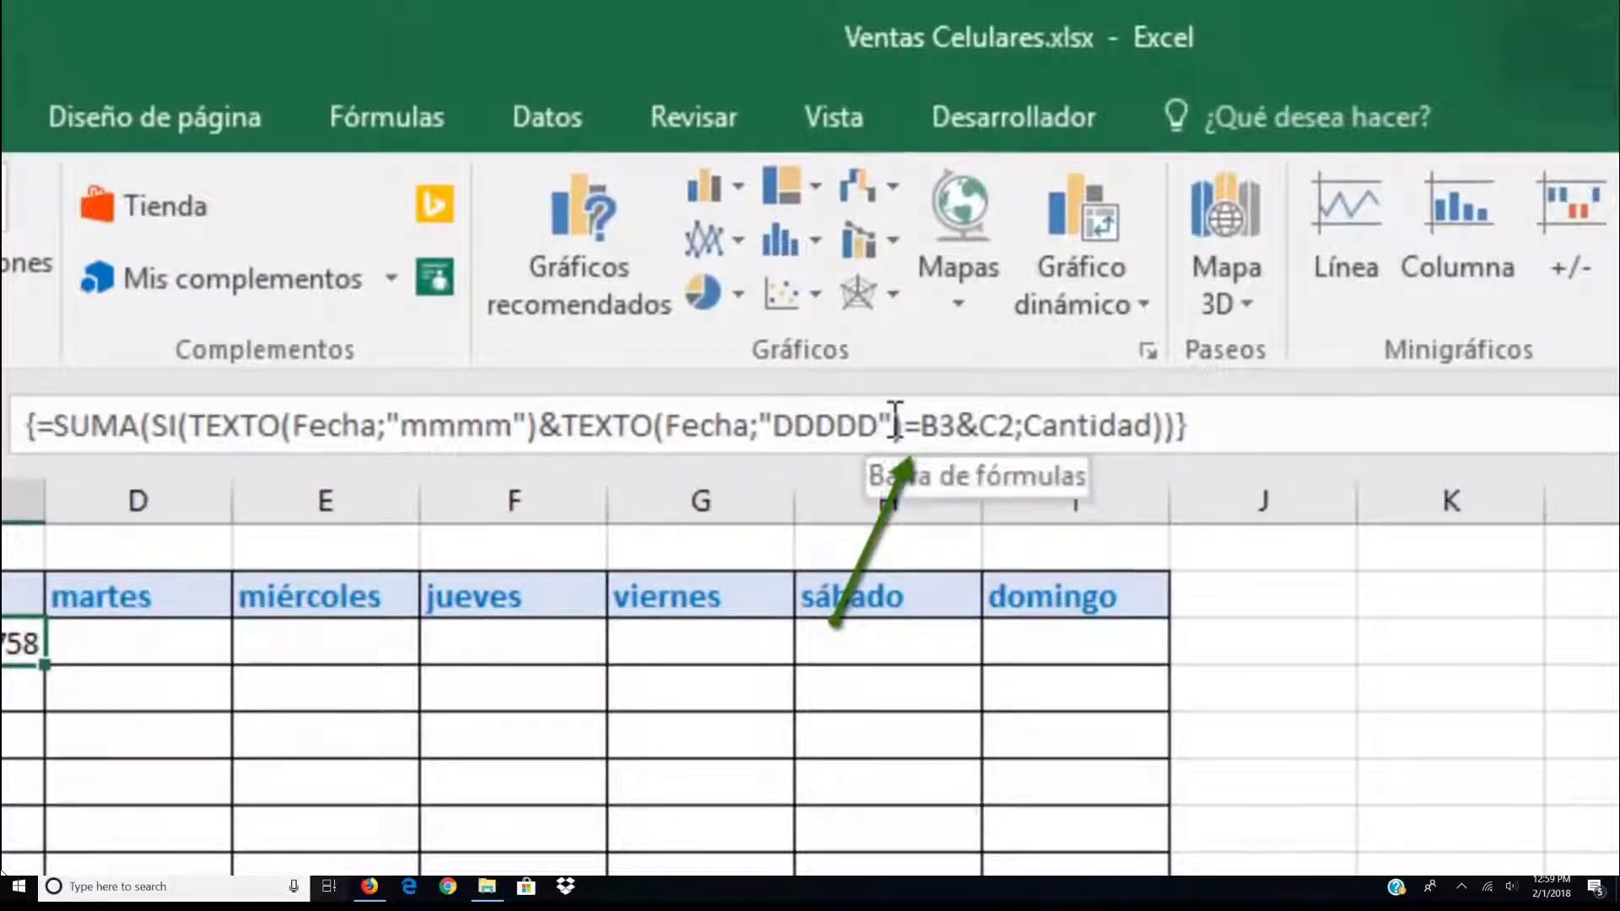
Edit the C3 formula to fix the column of the month reference as $B3
{"action": "left_click", "coordinate": [862, 430]}
{"action": "left_click_drag", "start_coordinate": [901, 432], "coordinate": [153, 446]}
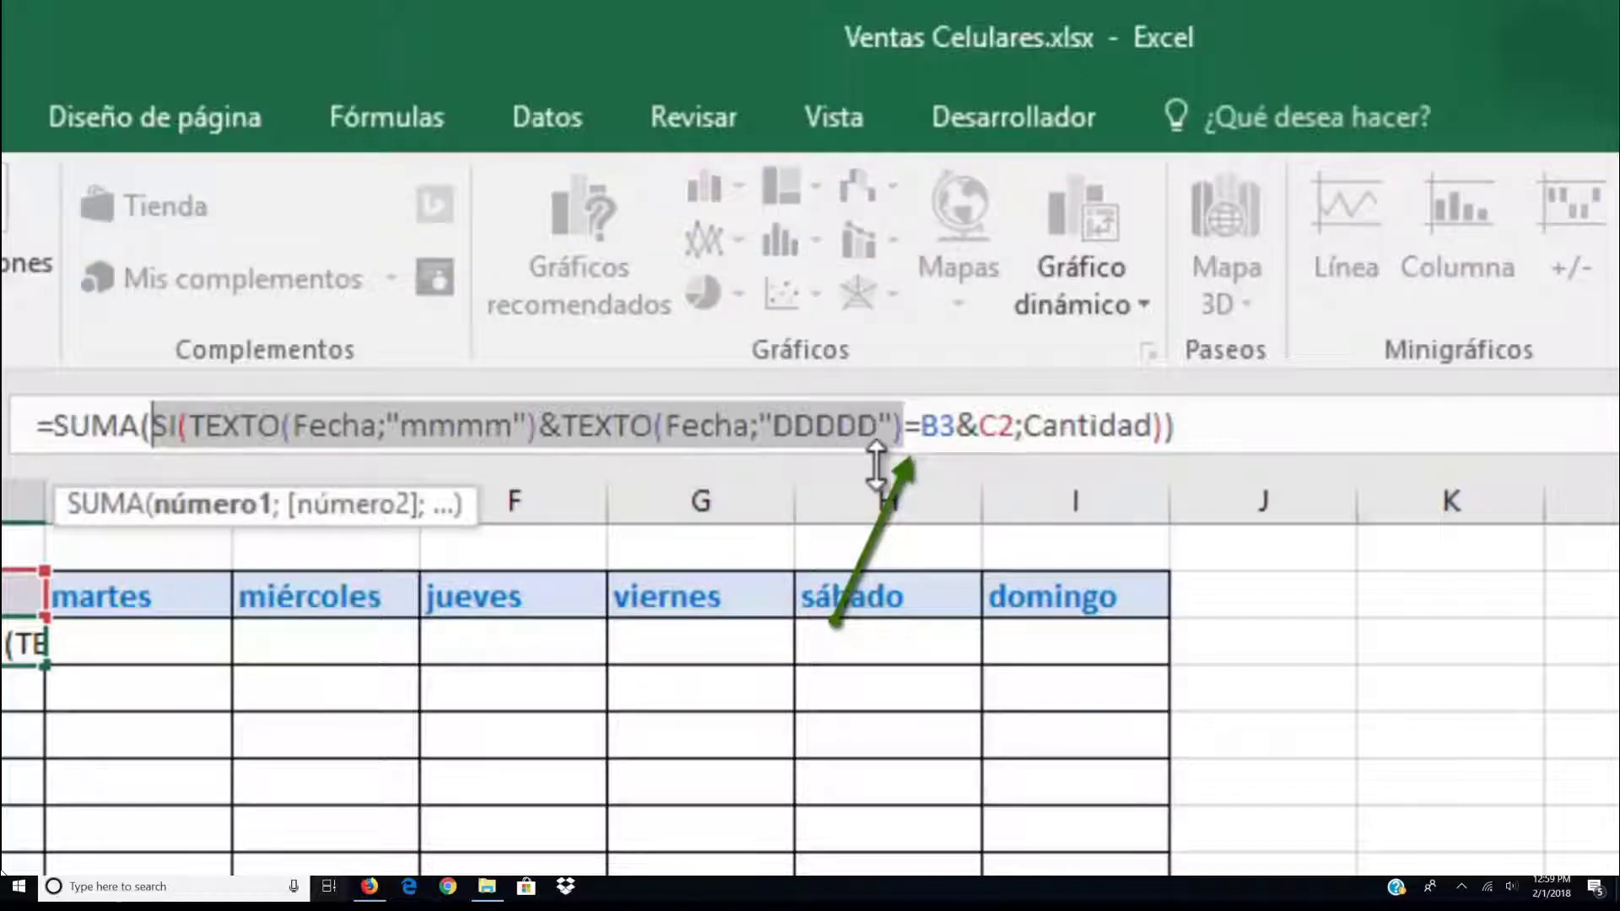
{"action": "left_click", "coordinate": [931, 435]}
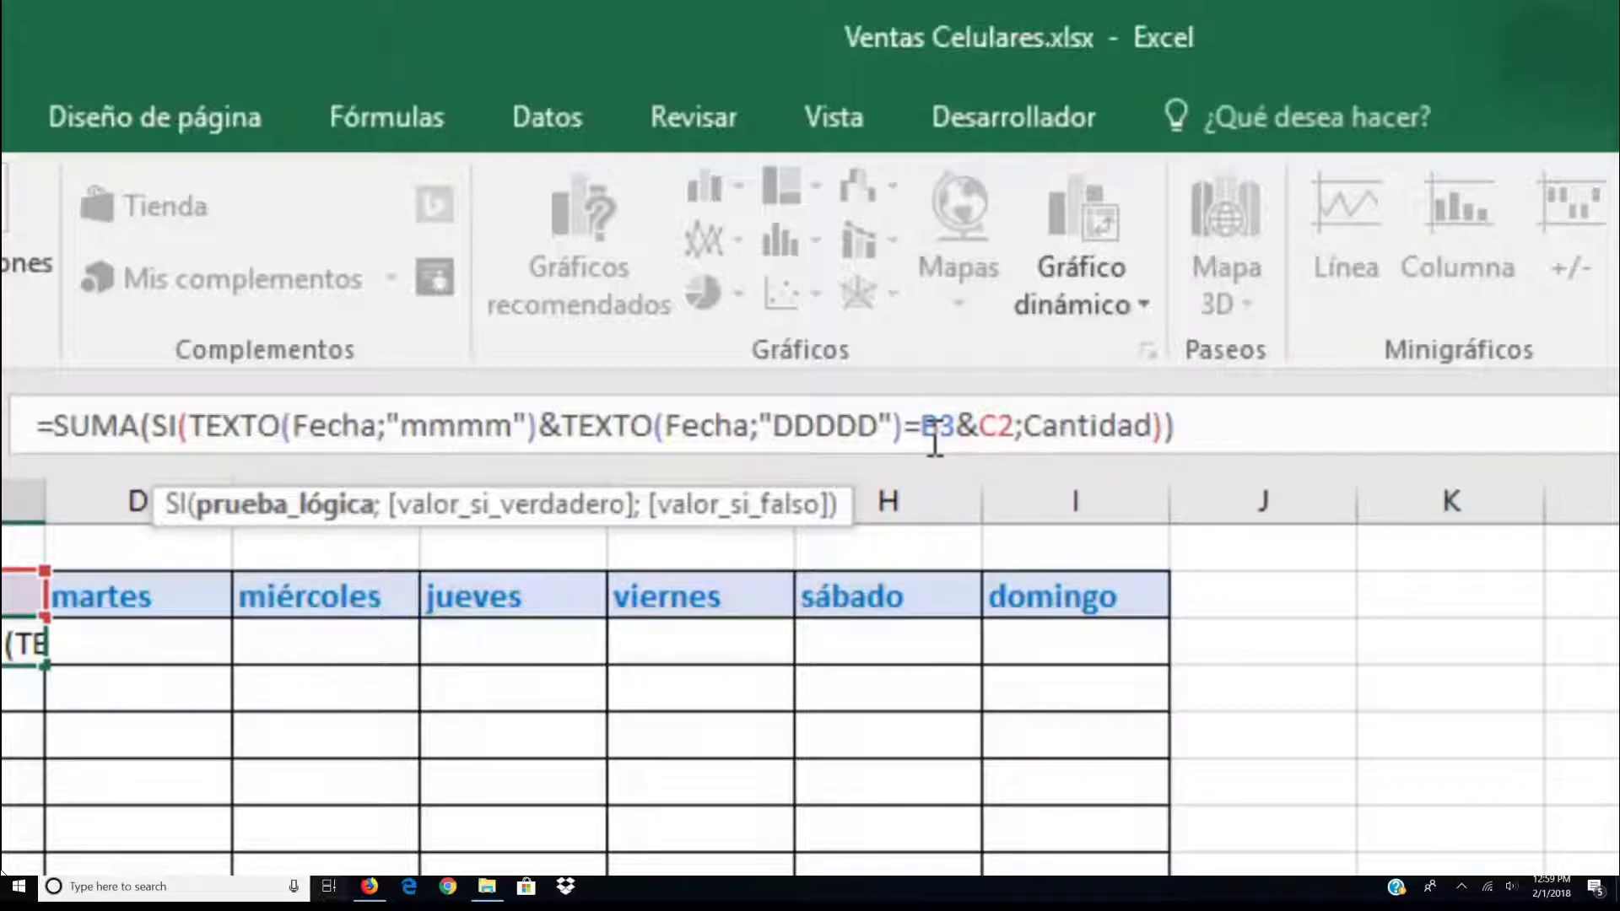
{"action": "type", "text": "$"}
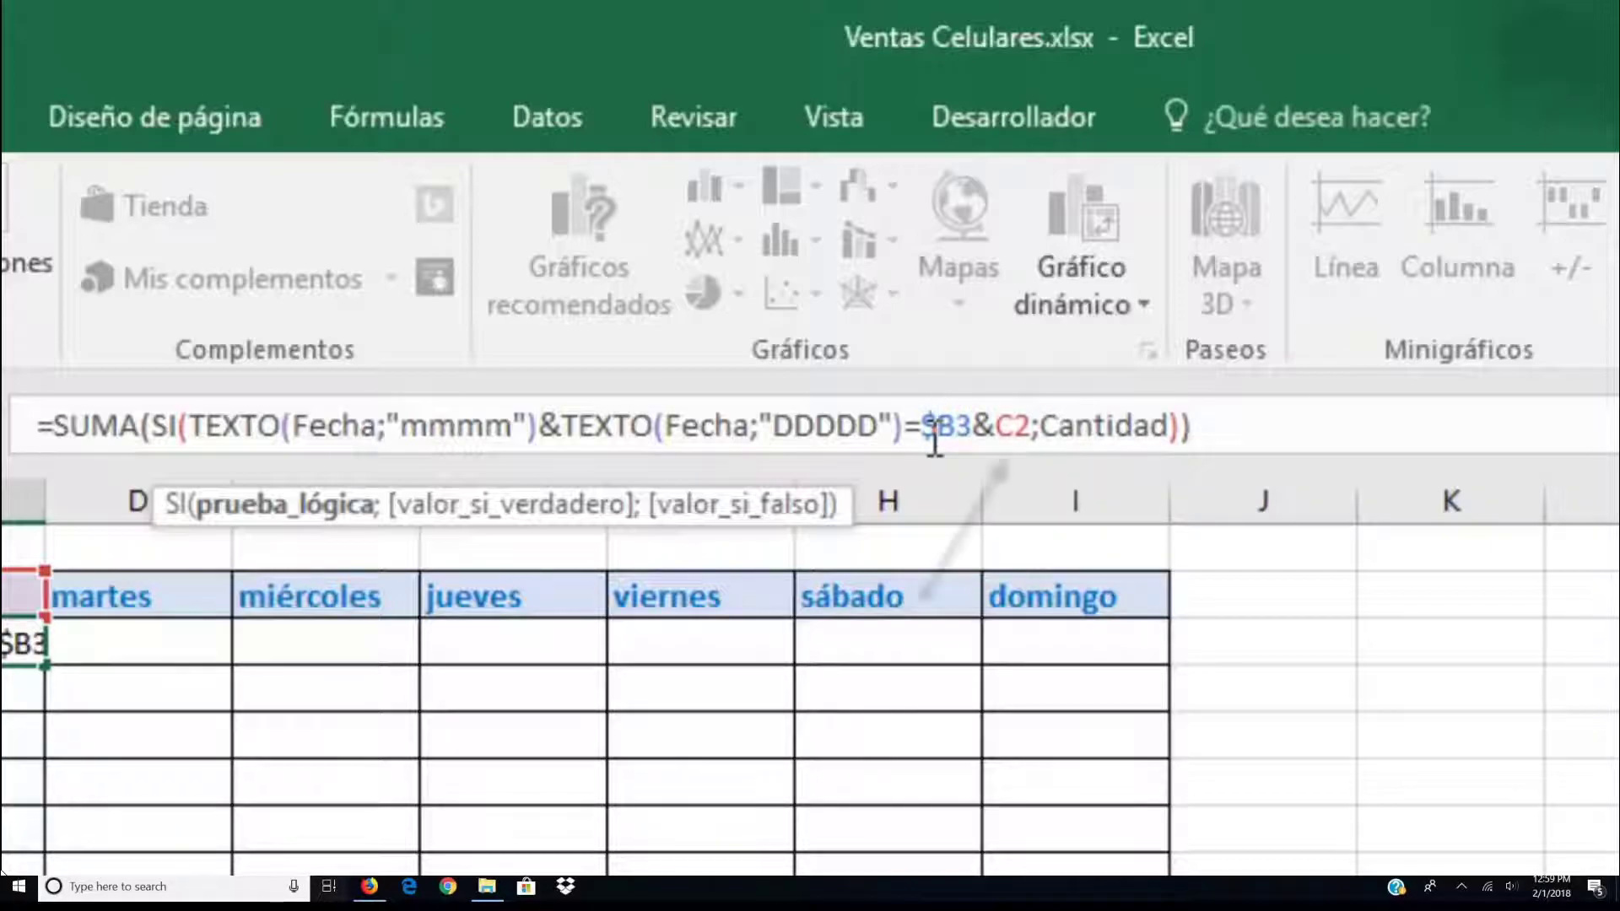
Fix the row of the weekday reference as C$2 and enter C3 as an array formula
{"action": "key", "text": "Right"}
{"action": "key", "text": "Right"}
{"action": "key", "text": "Right"}
{"action": "key", "text": "Right"}
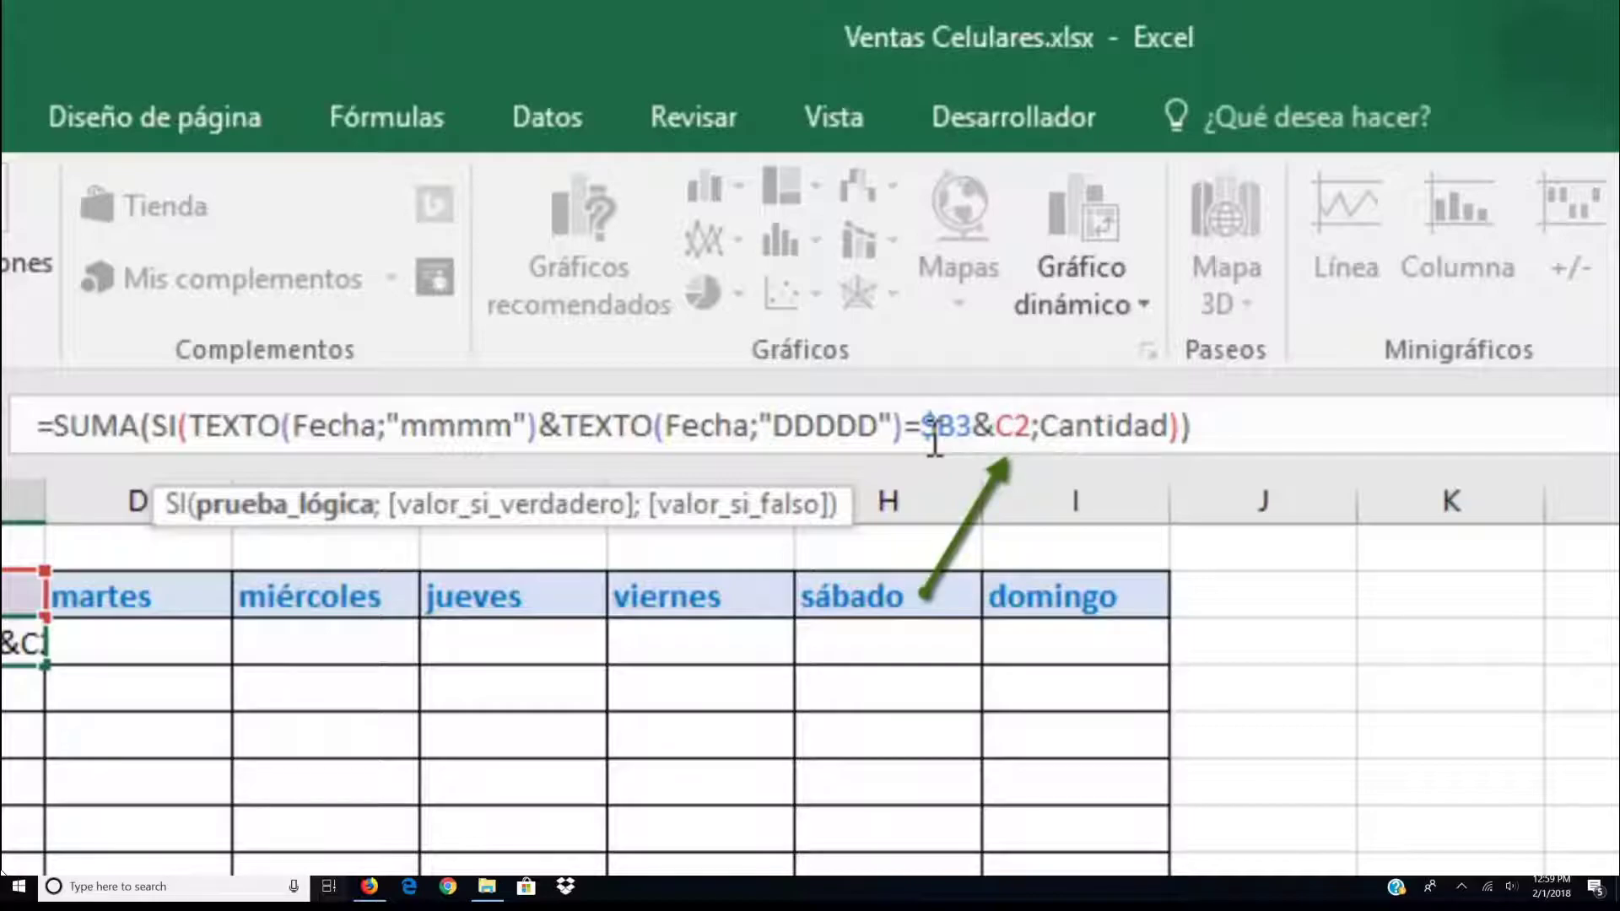
{"action": "key", "text": "Left"}
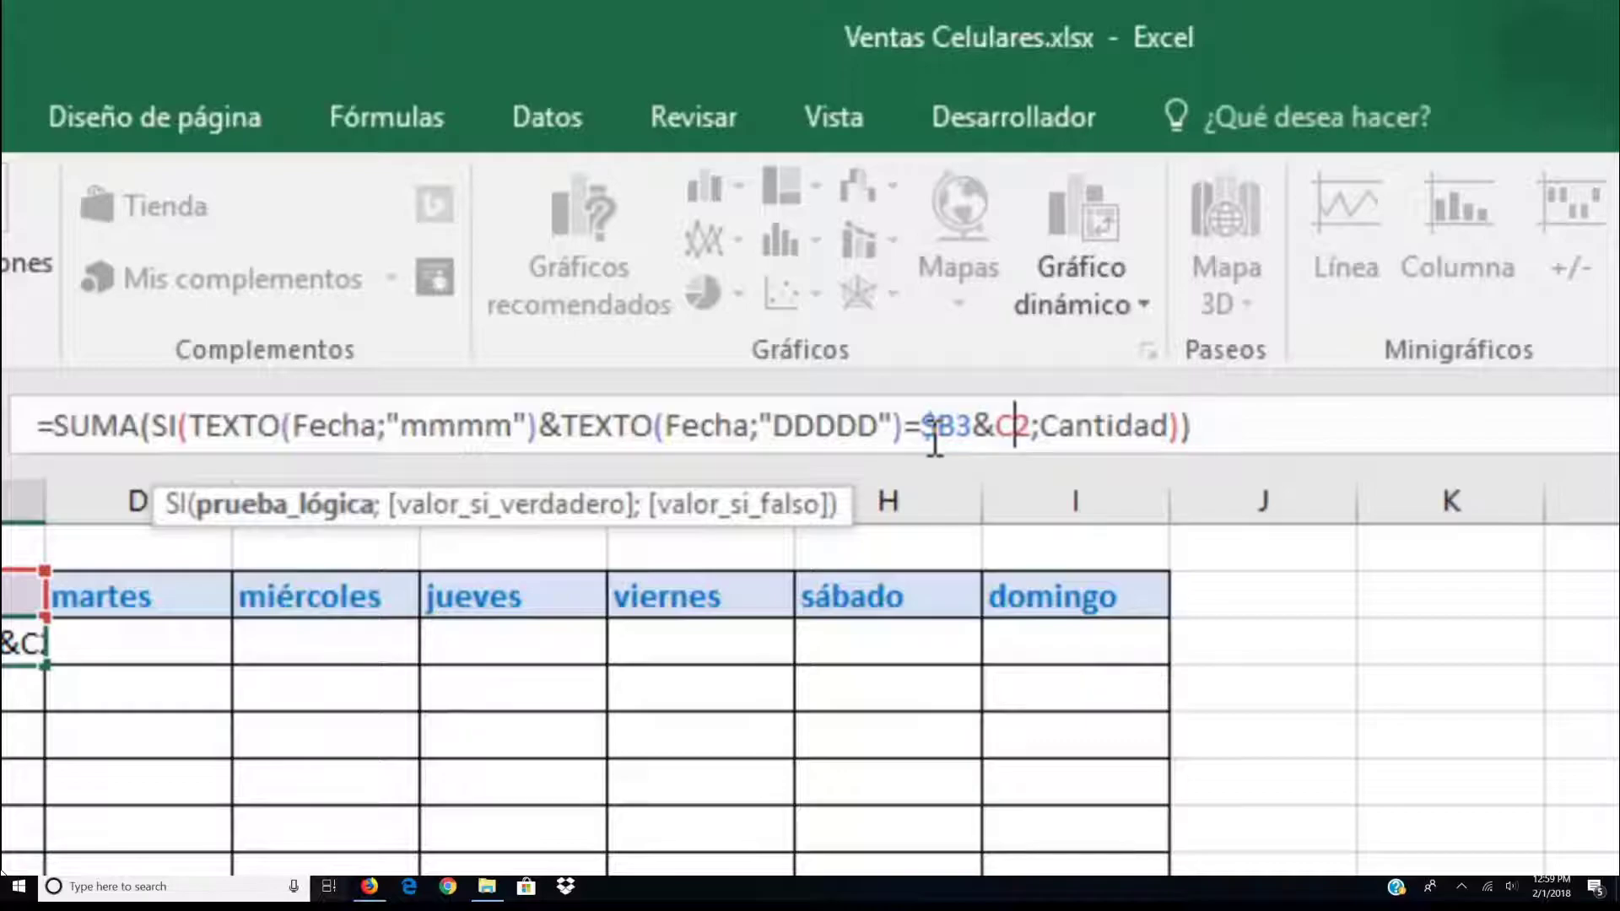
{"action": "type", "text": "$"}
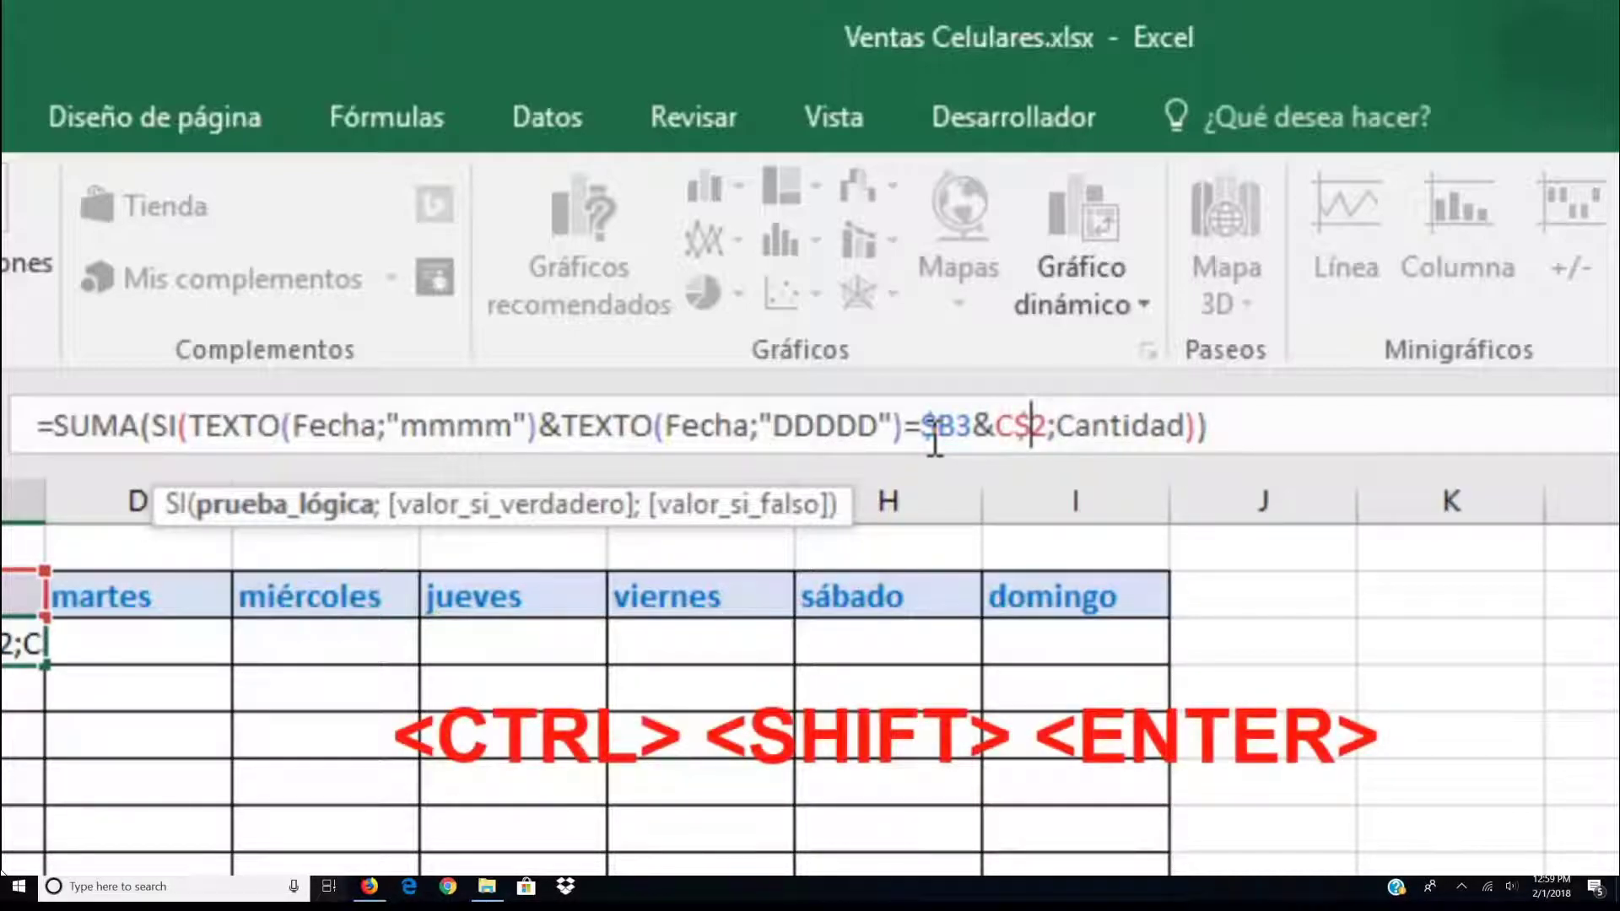
{"action": "key", "text": "ctrl+shift+Return"}
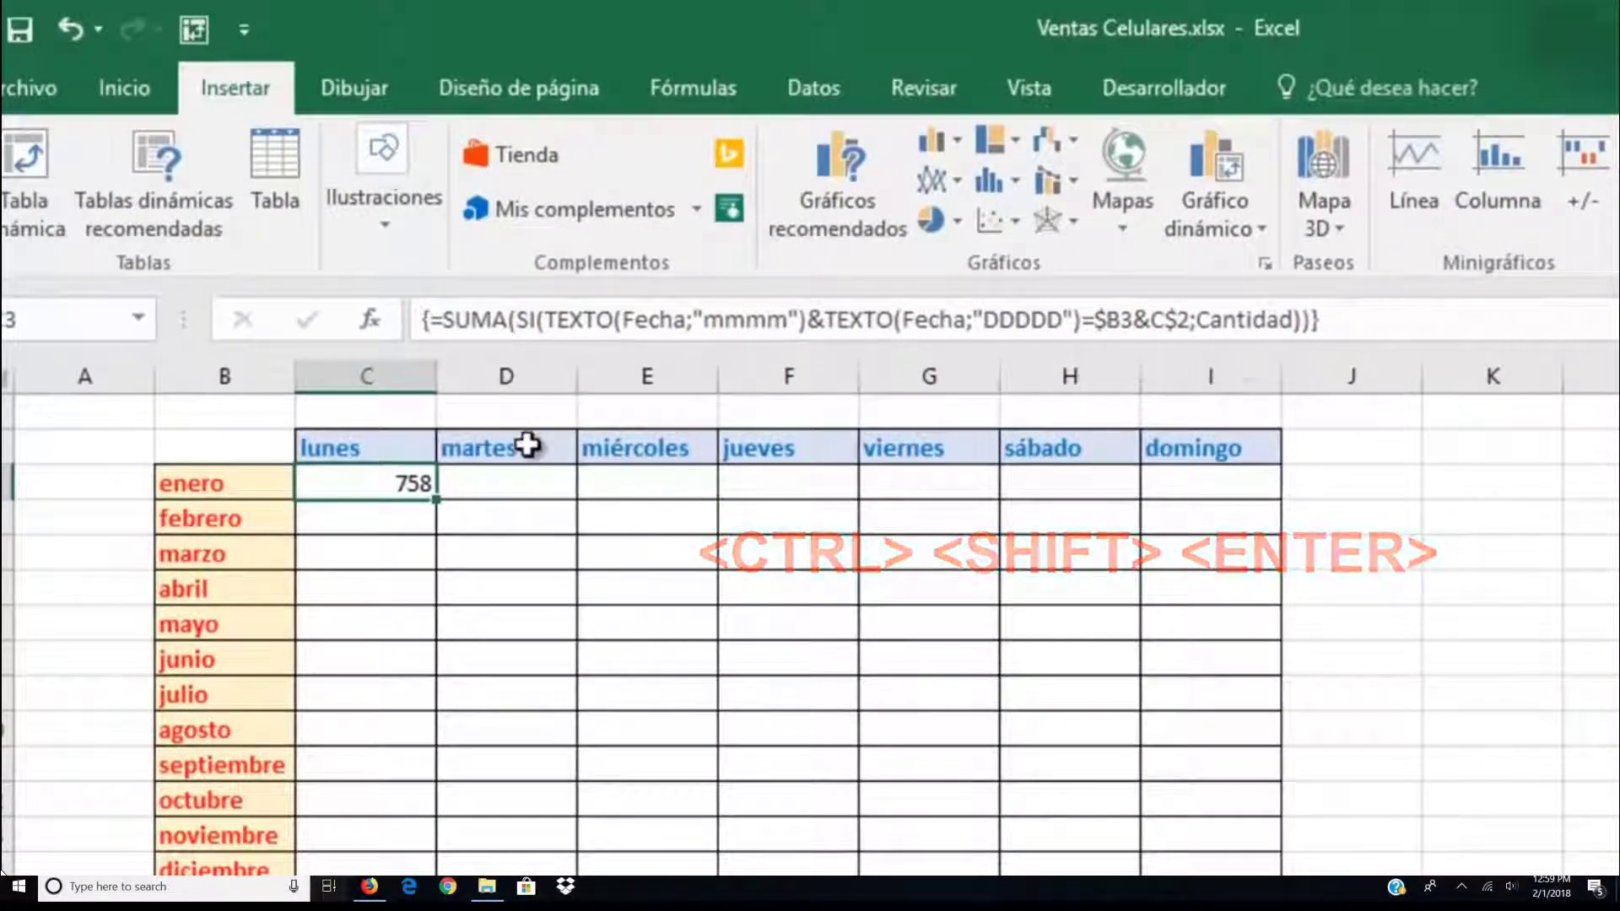
Copy the C3 array formula down the lunes column to diciembre and across the enero row to domingo
{"action": "double_click", "coordinate": [437, 501]}
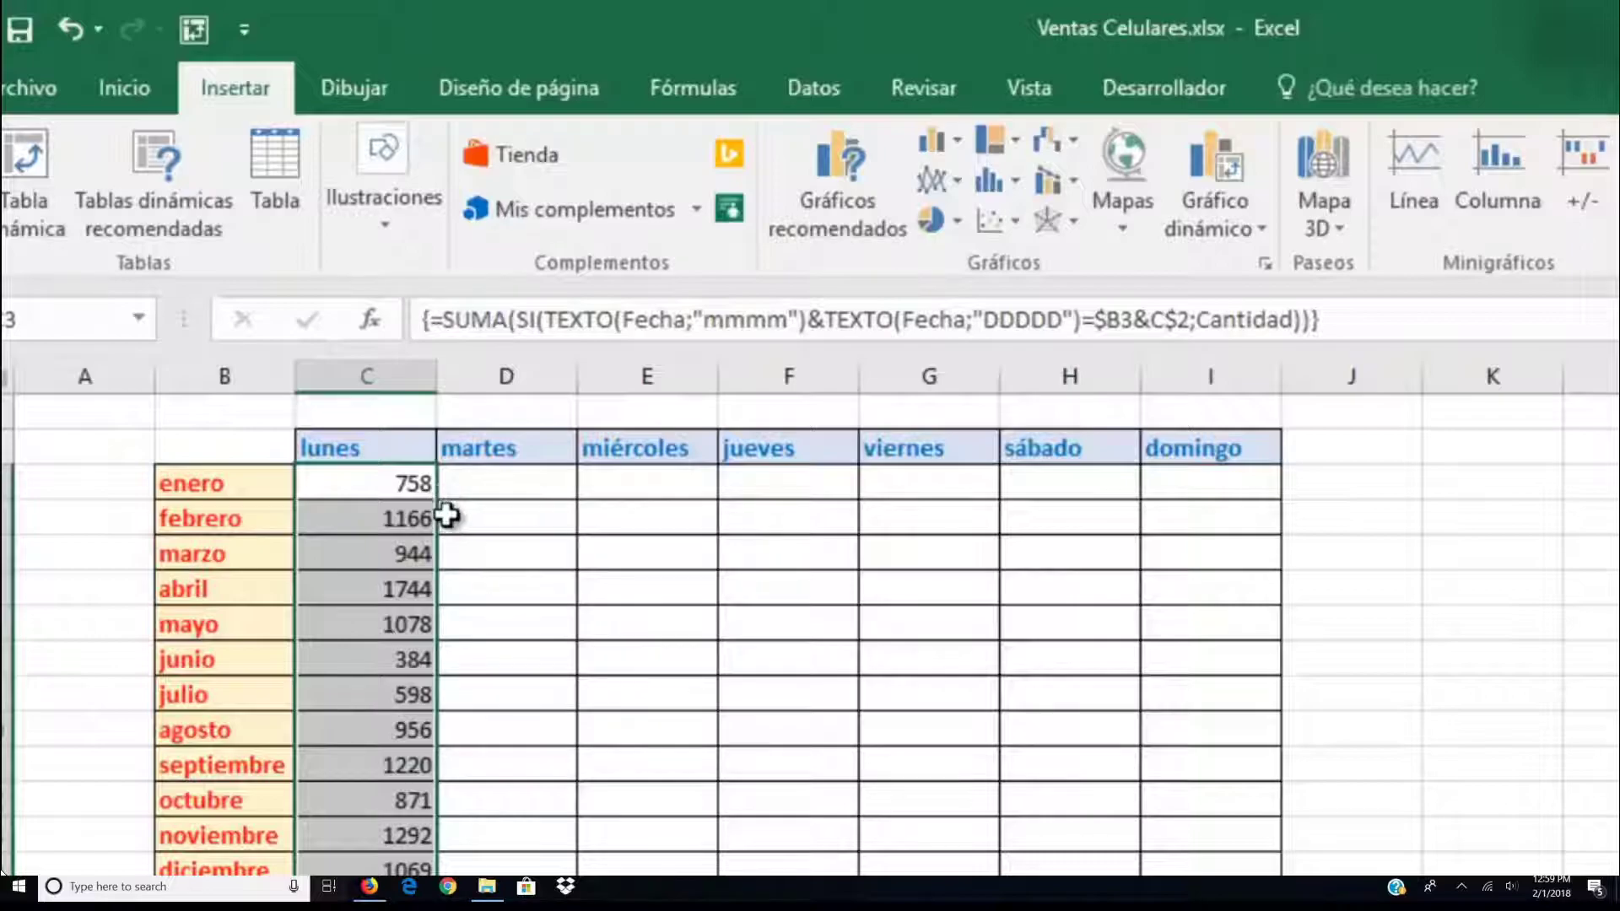
{"action": "left_click", "coordinate": [412, 484]}
{"action": "left_click_drag", "start_coordinate": [411, 484], "coordinate": [1234, 484]}
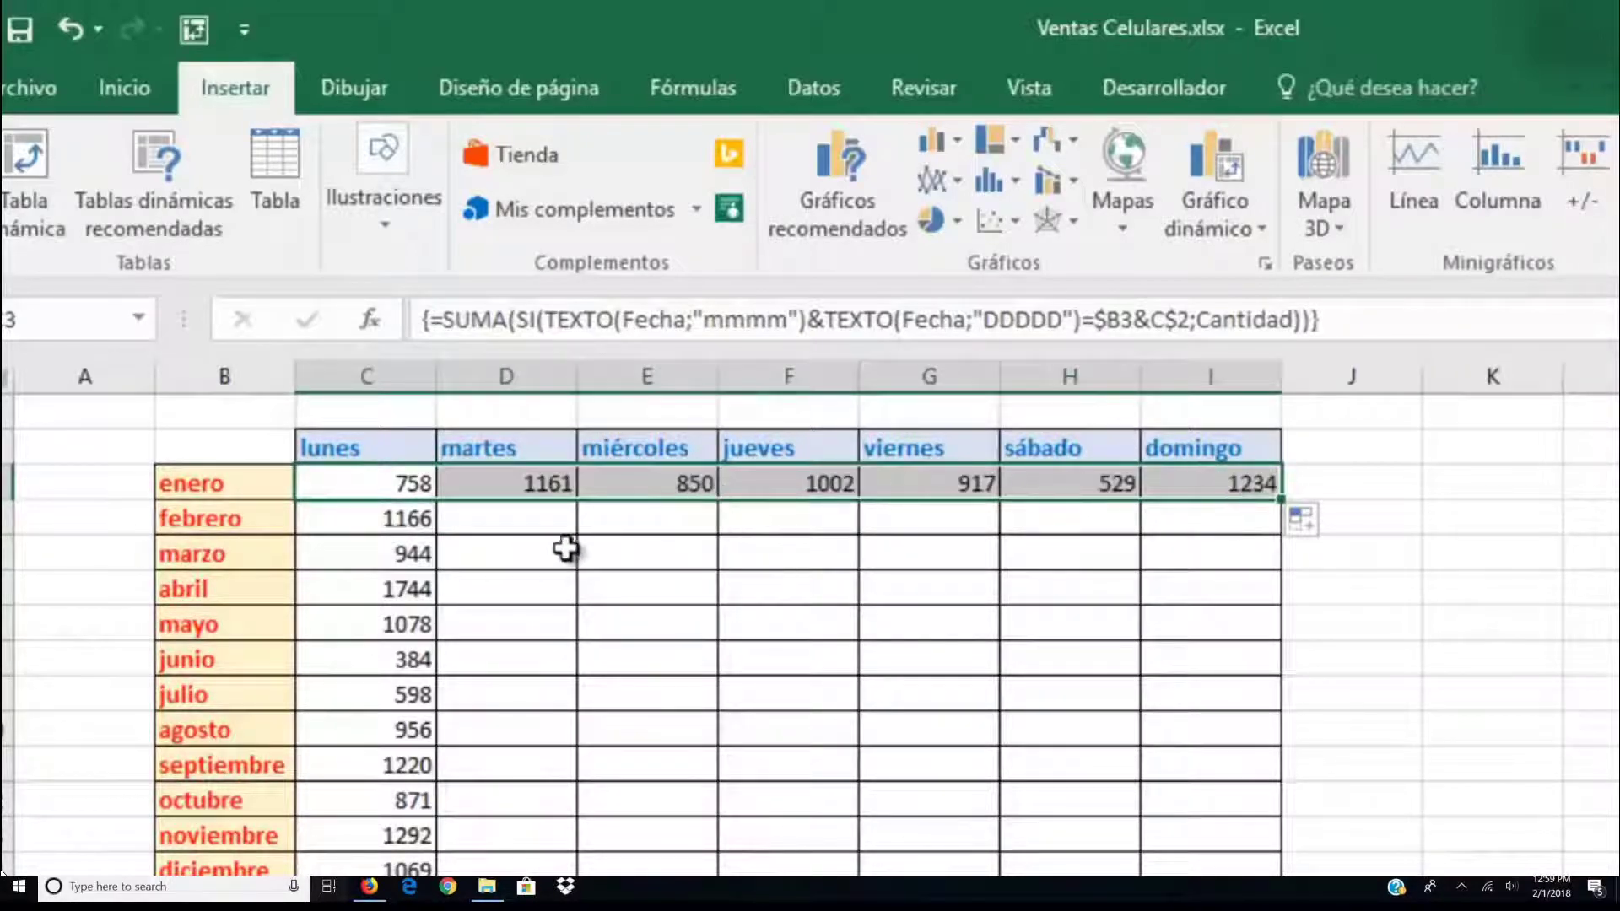
Fill the enero formulas in D3 through I3 down to diciembre for each weekday from martes to domingo
{"action": "left_click", "coordinate": [543, 492]}
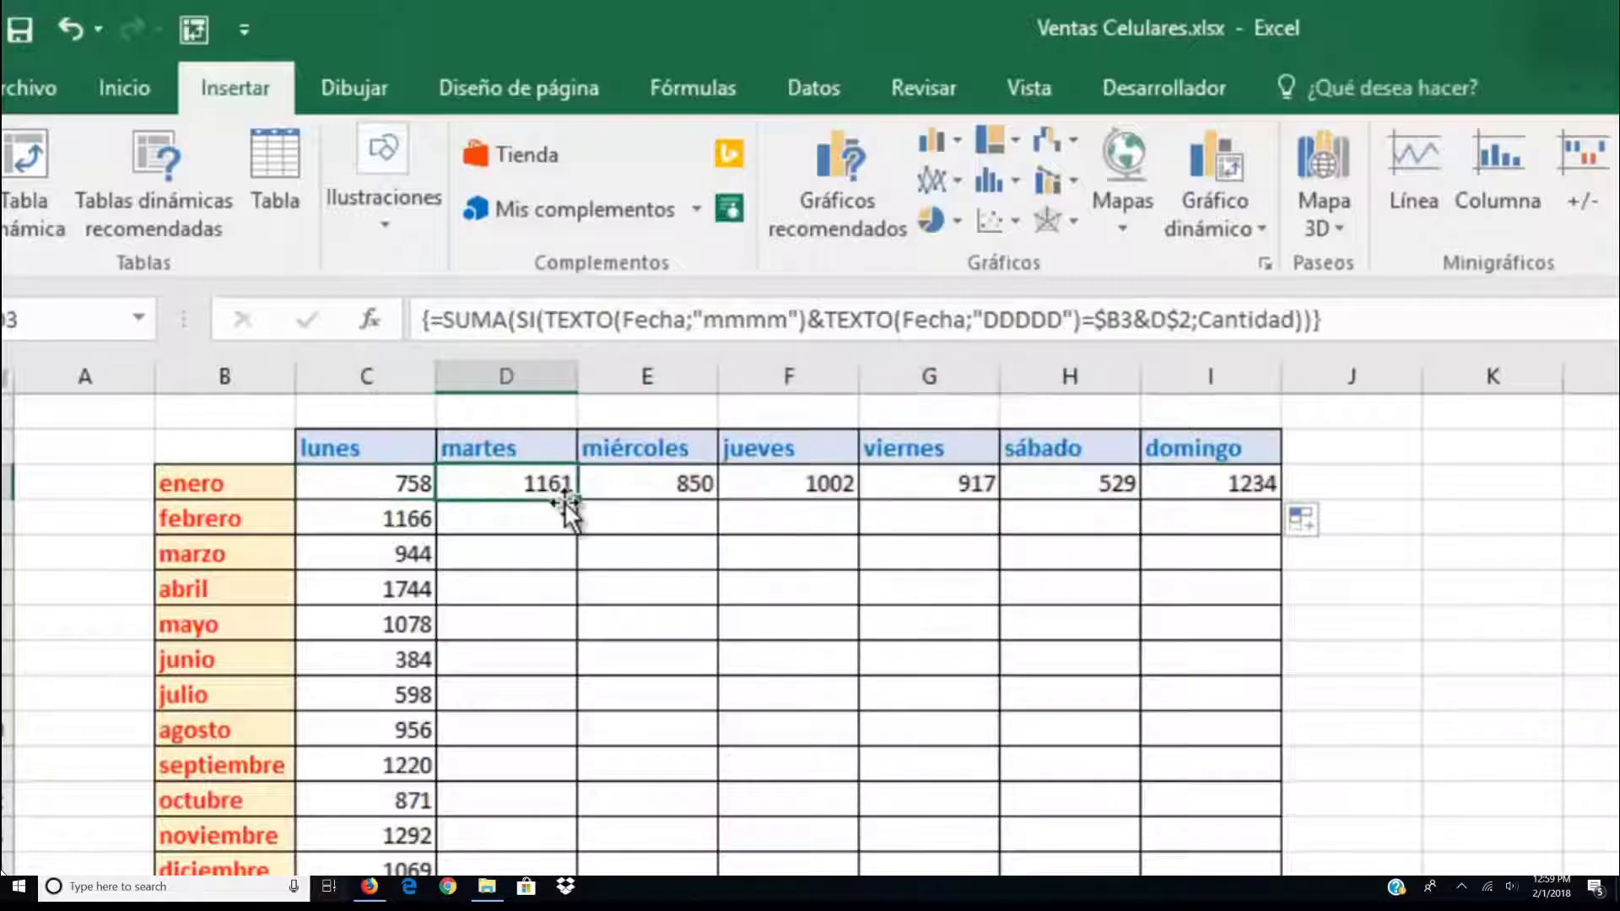
{"action": "double_click", "coordinate": [576, 501]}
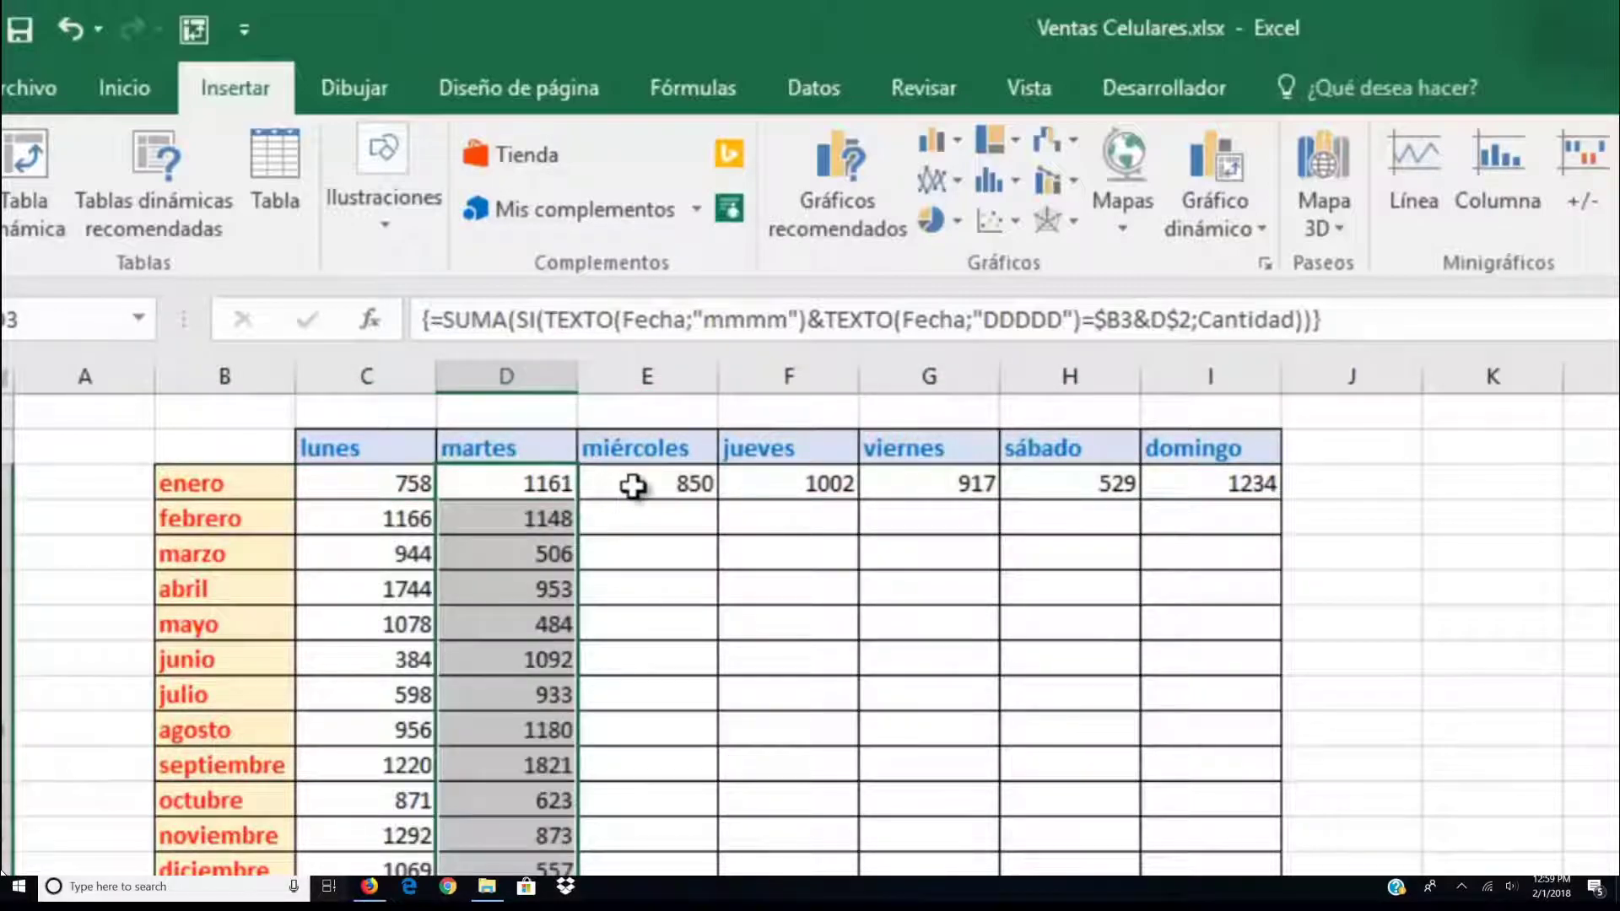
{"action": "left_click", "coordinate": [686, 489]}
{"action": "double_click", "coordinate": [718, 505]}
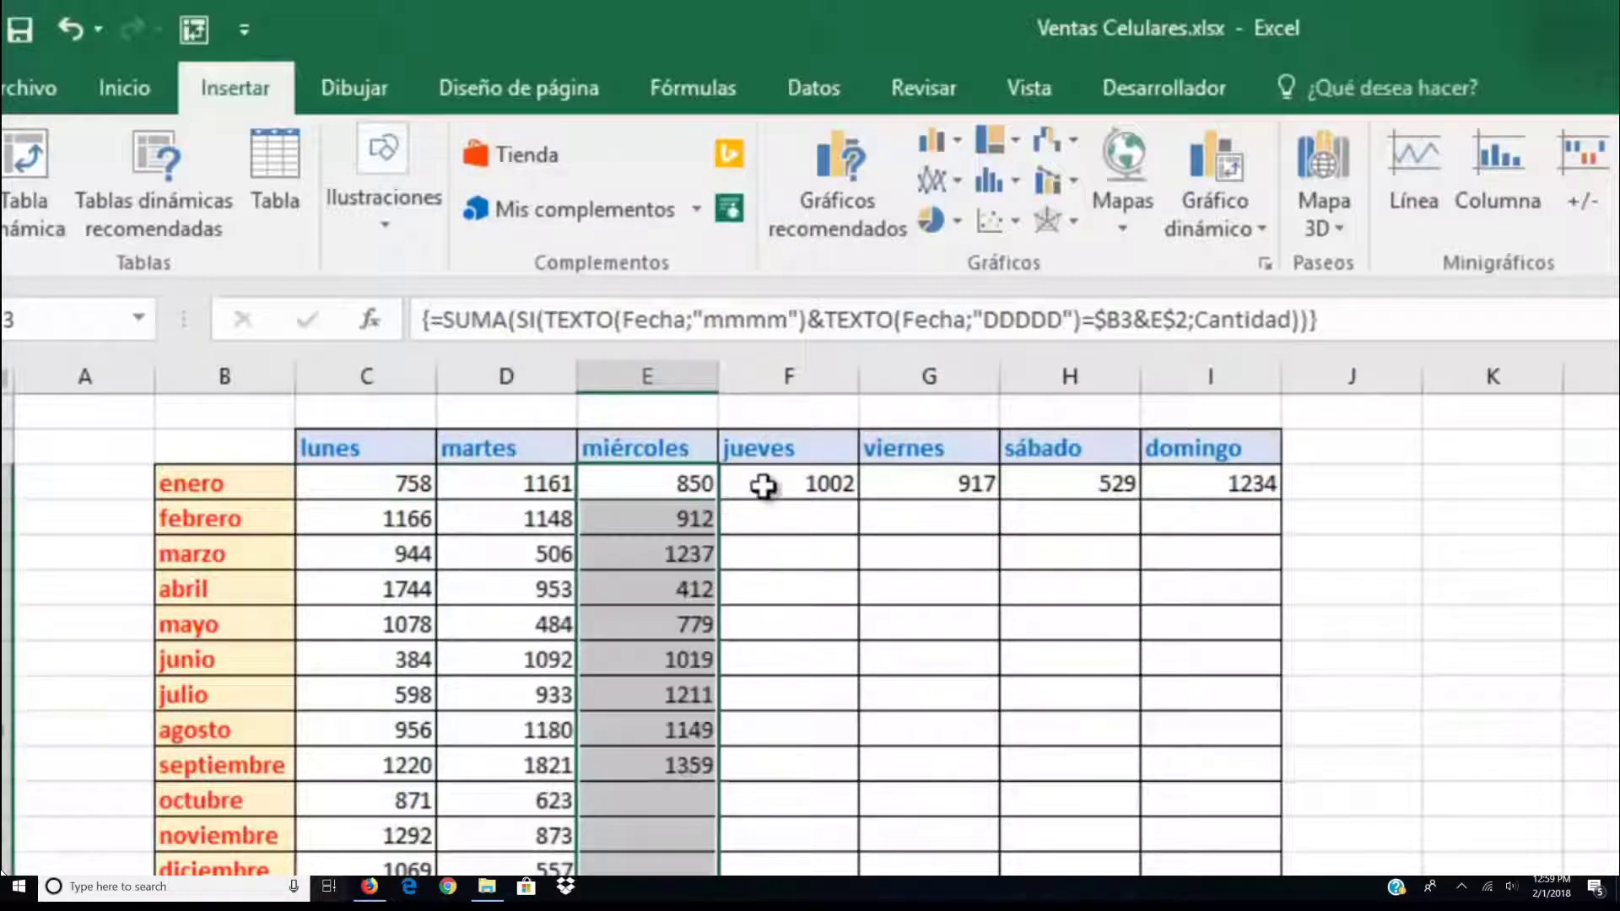
{"action": "left_click", "coordinate": [788, 482]}
{"action": "double_click", "coordinate": [853, 498]}
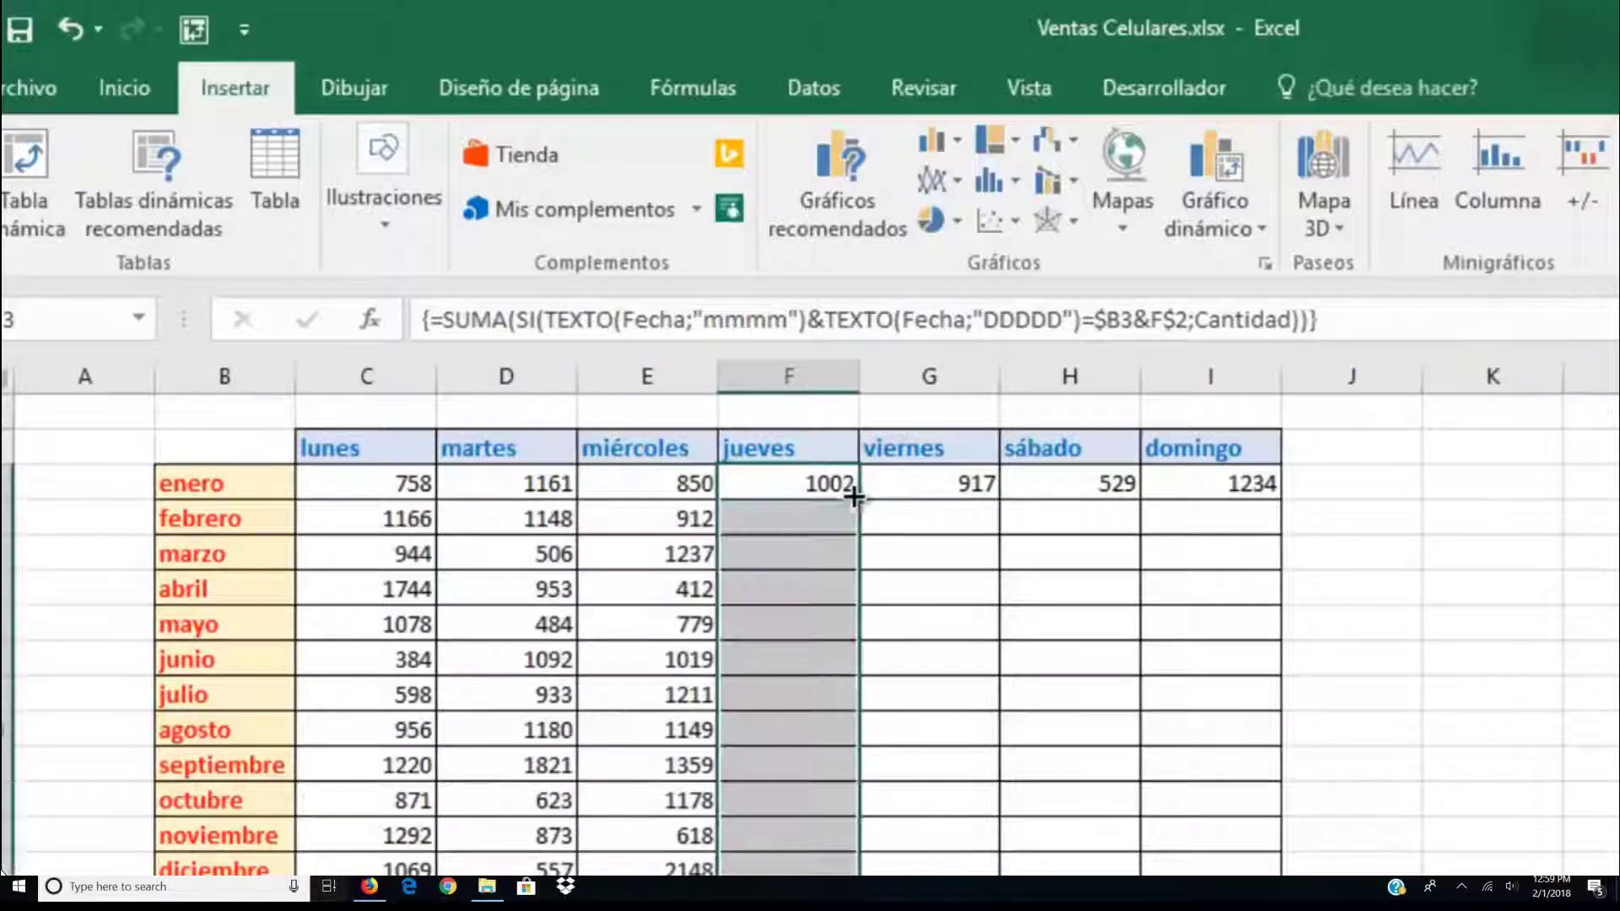
{"action": "left_click", "coordinate": [980, 485]}
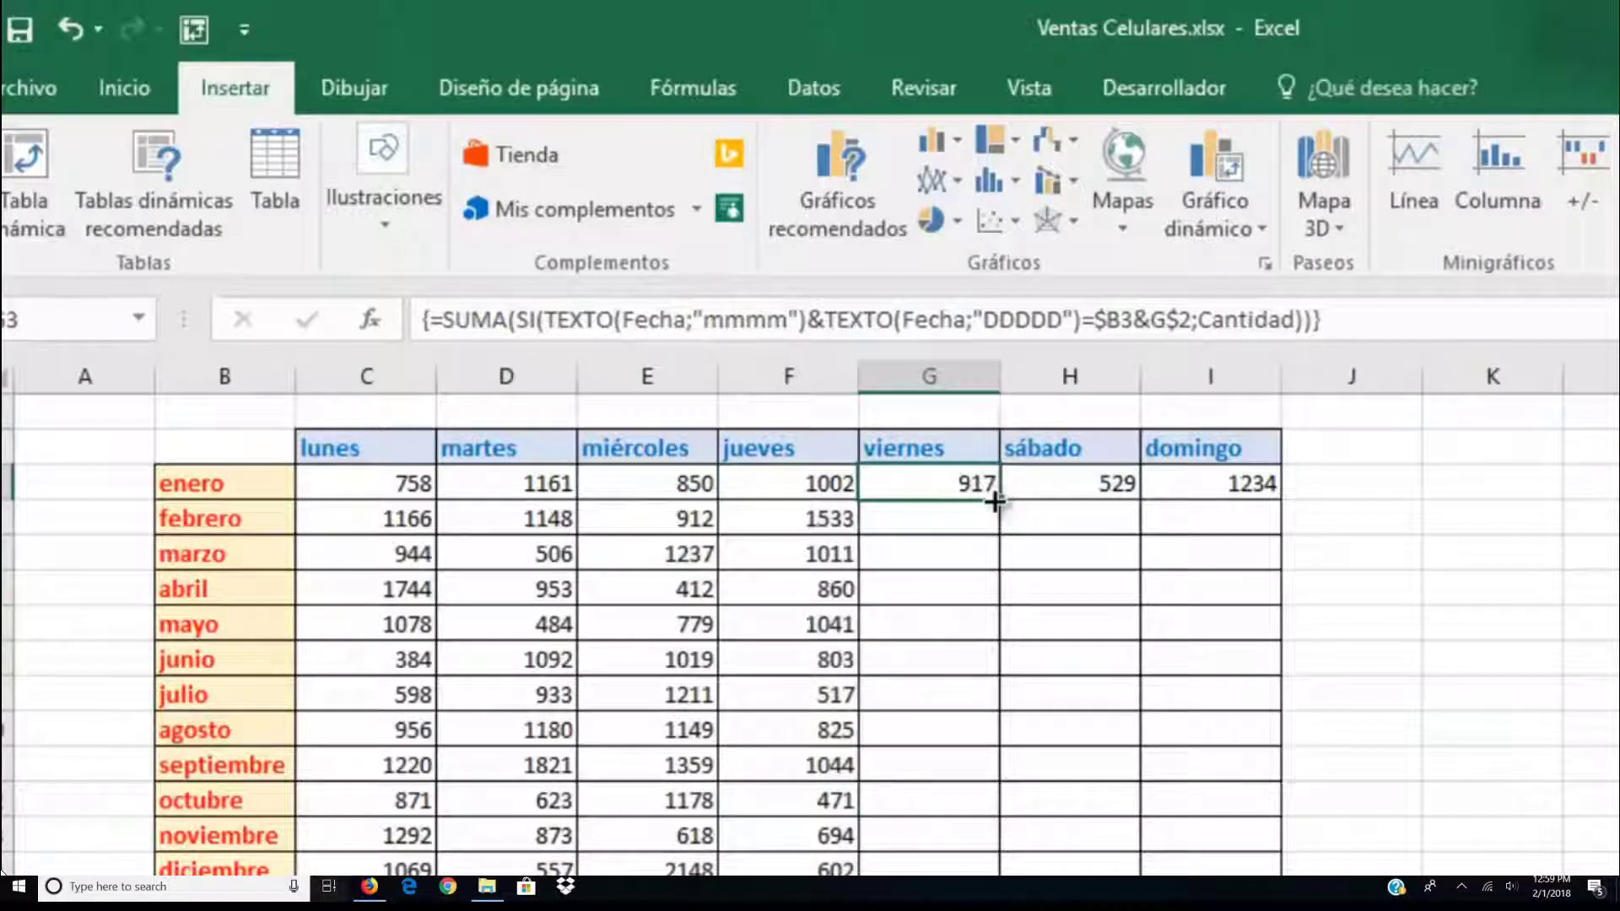
{"action": "double_click", "coordinate": [996, 501]}
{"action": "left_click", "coordinate": [1101, 480]}
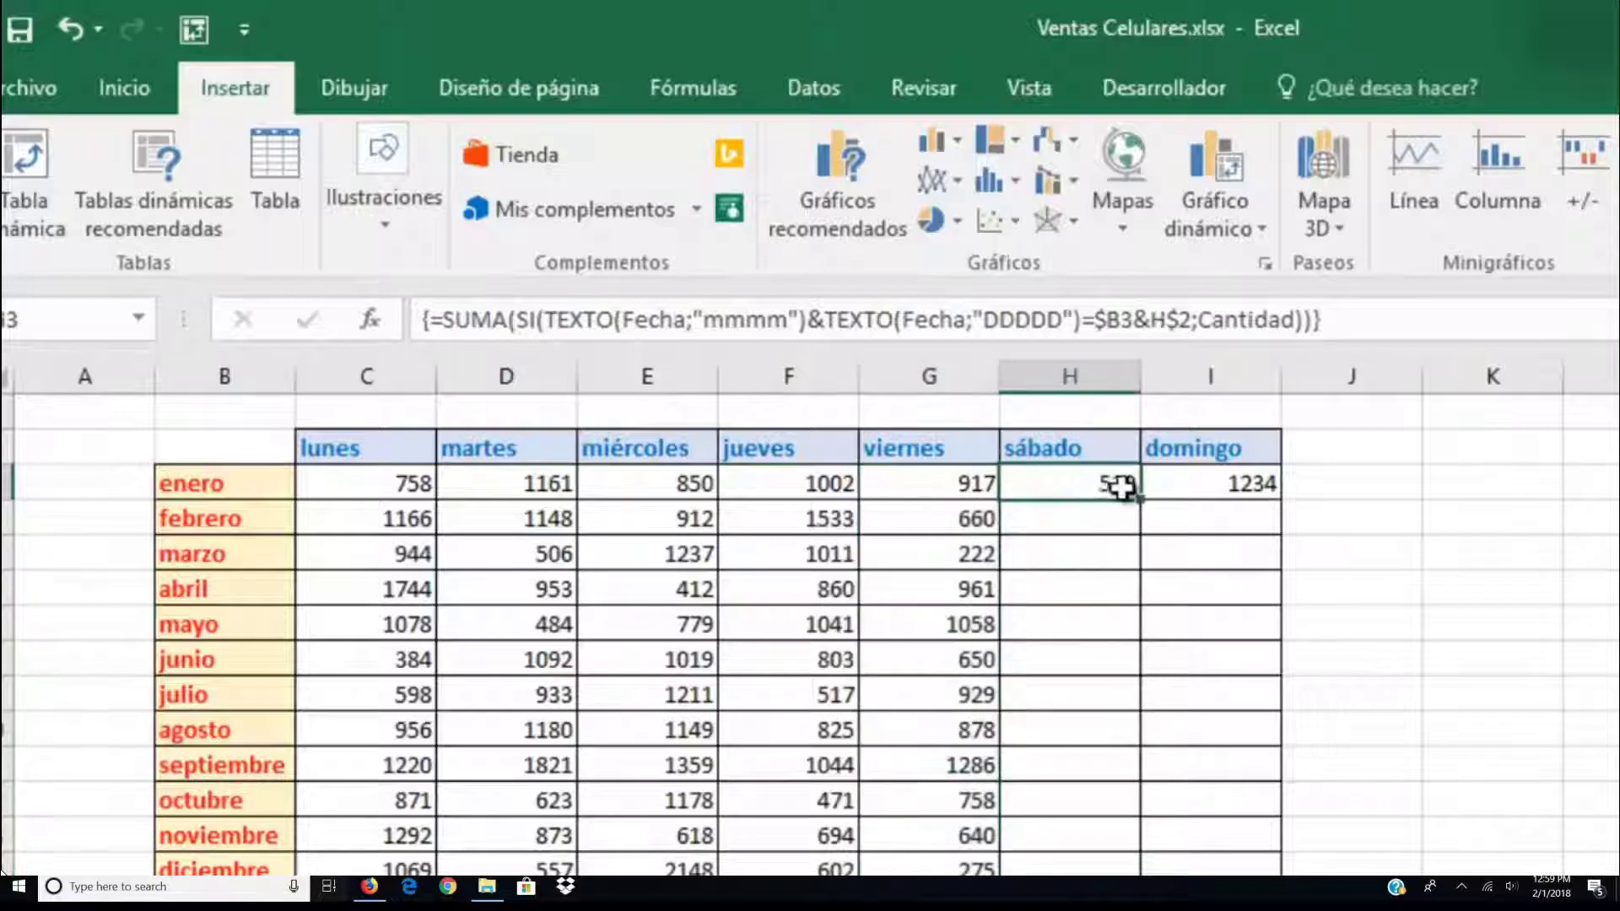
{"action": "double_click", "coordinate": [1136, 499]}
{"action": "left_click", "coordinate": [1181, 484]}
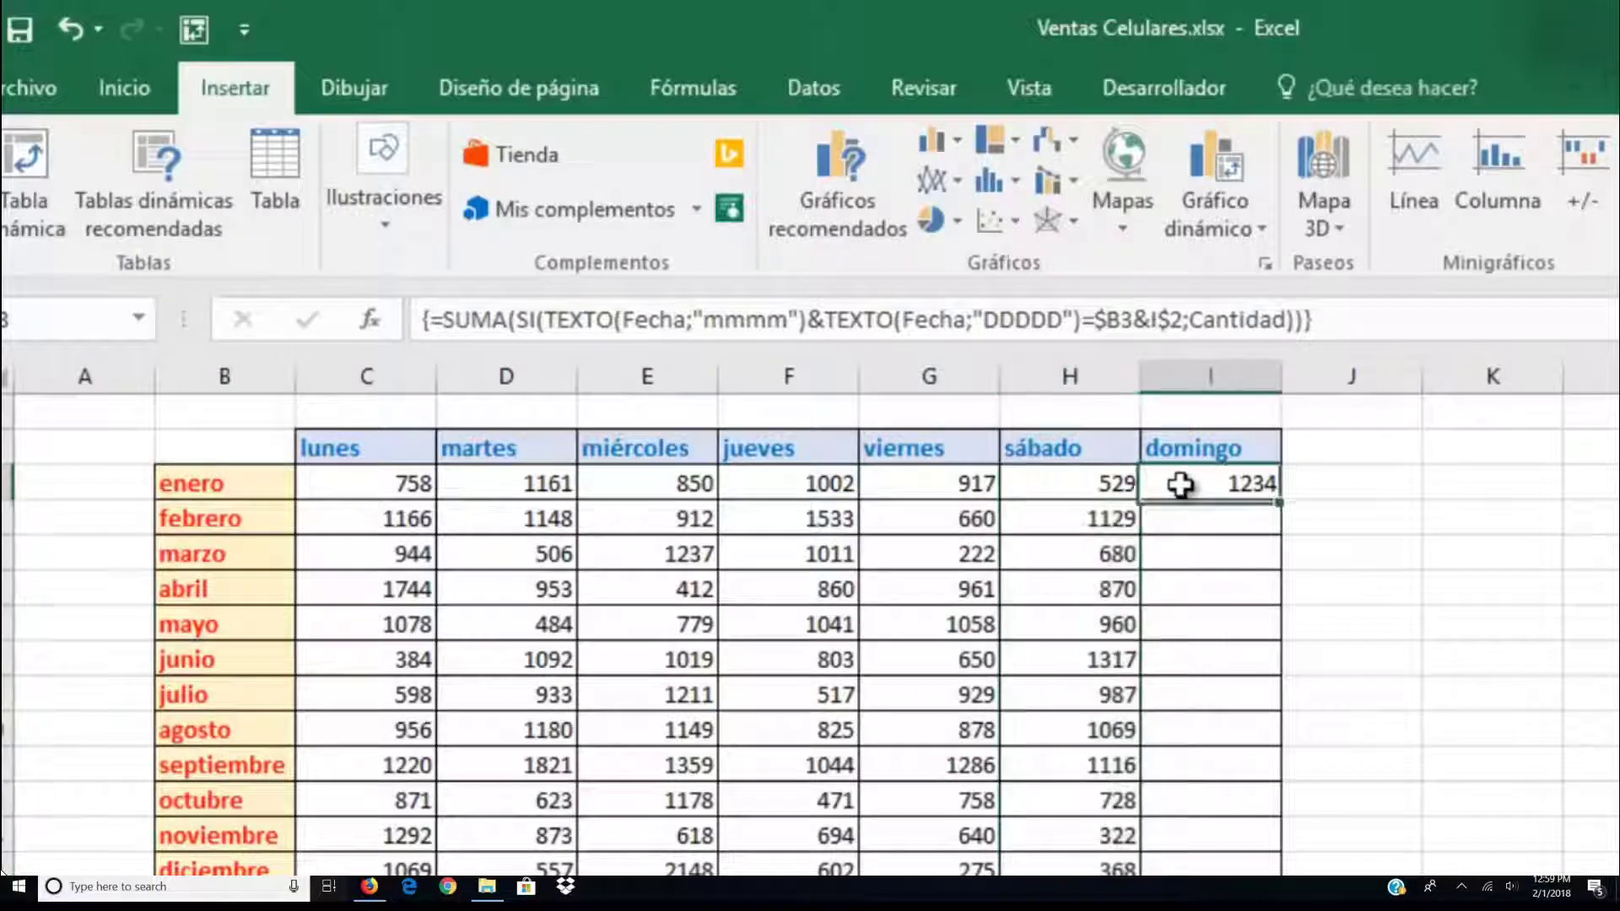
{"action": "double_click", "coordinate": [1281, 498]}
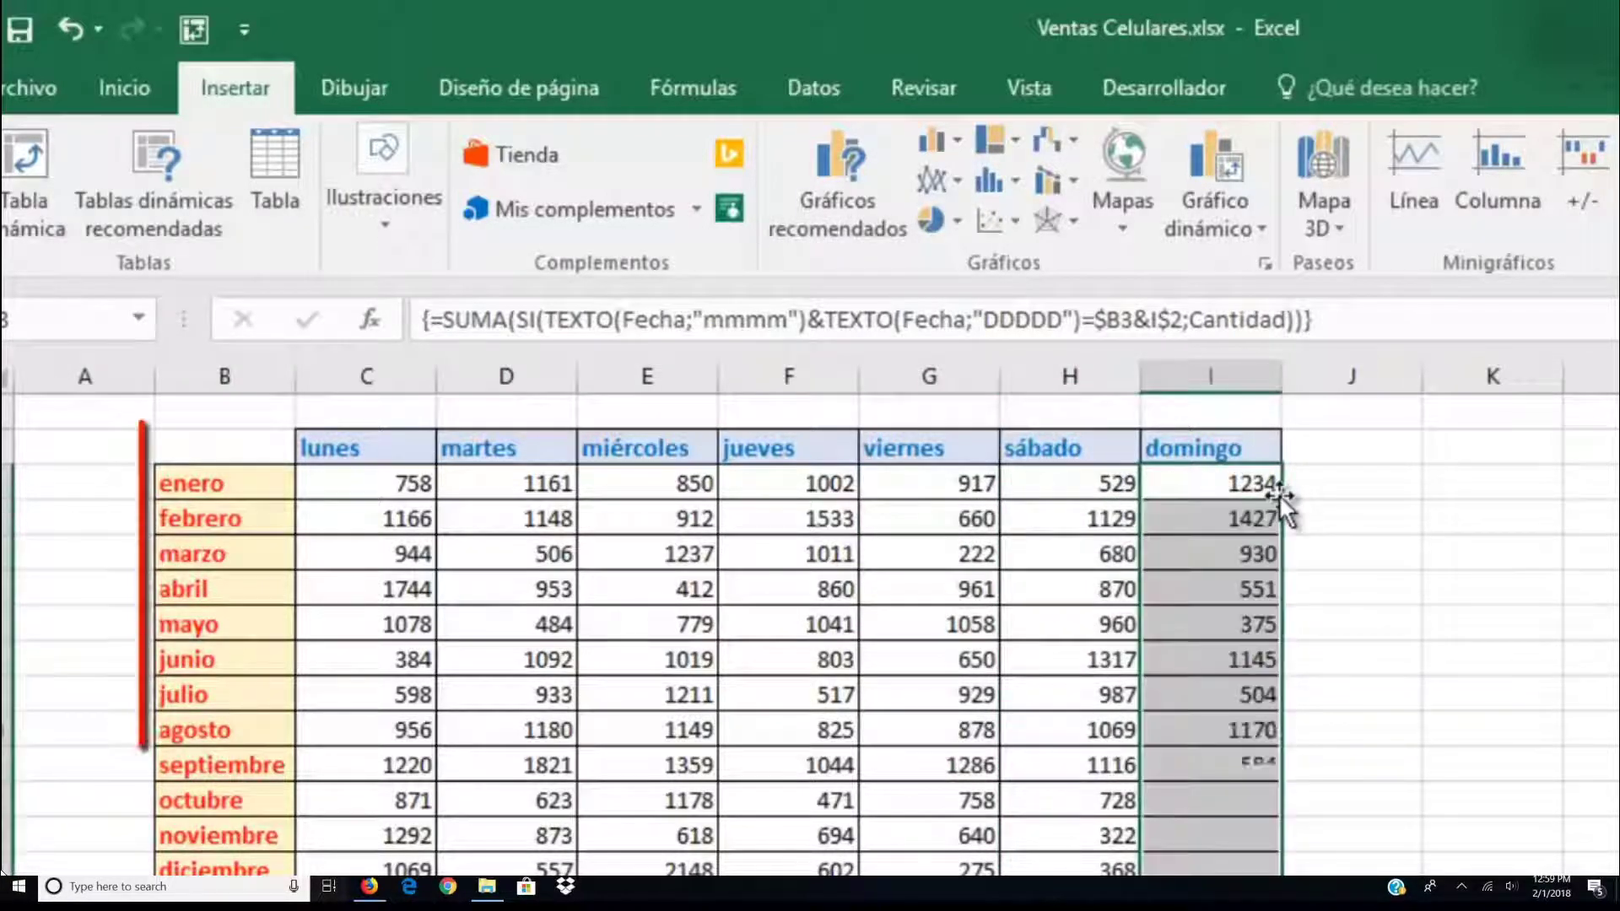
{"action": "left_click", "coordinate": [962, 656]}
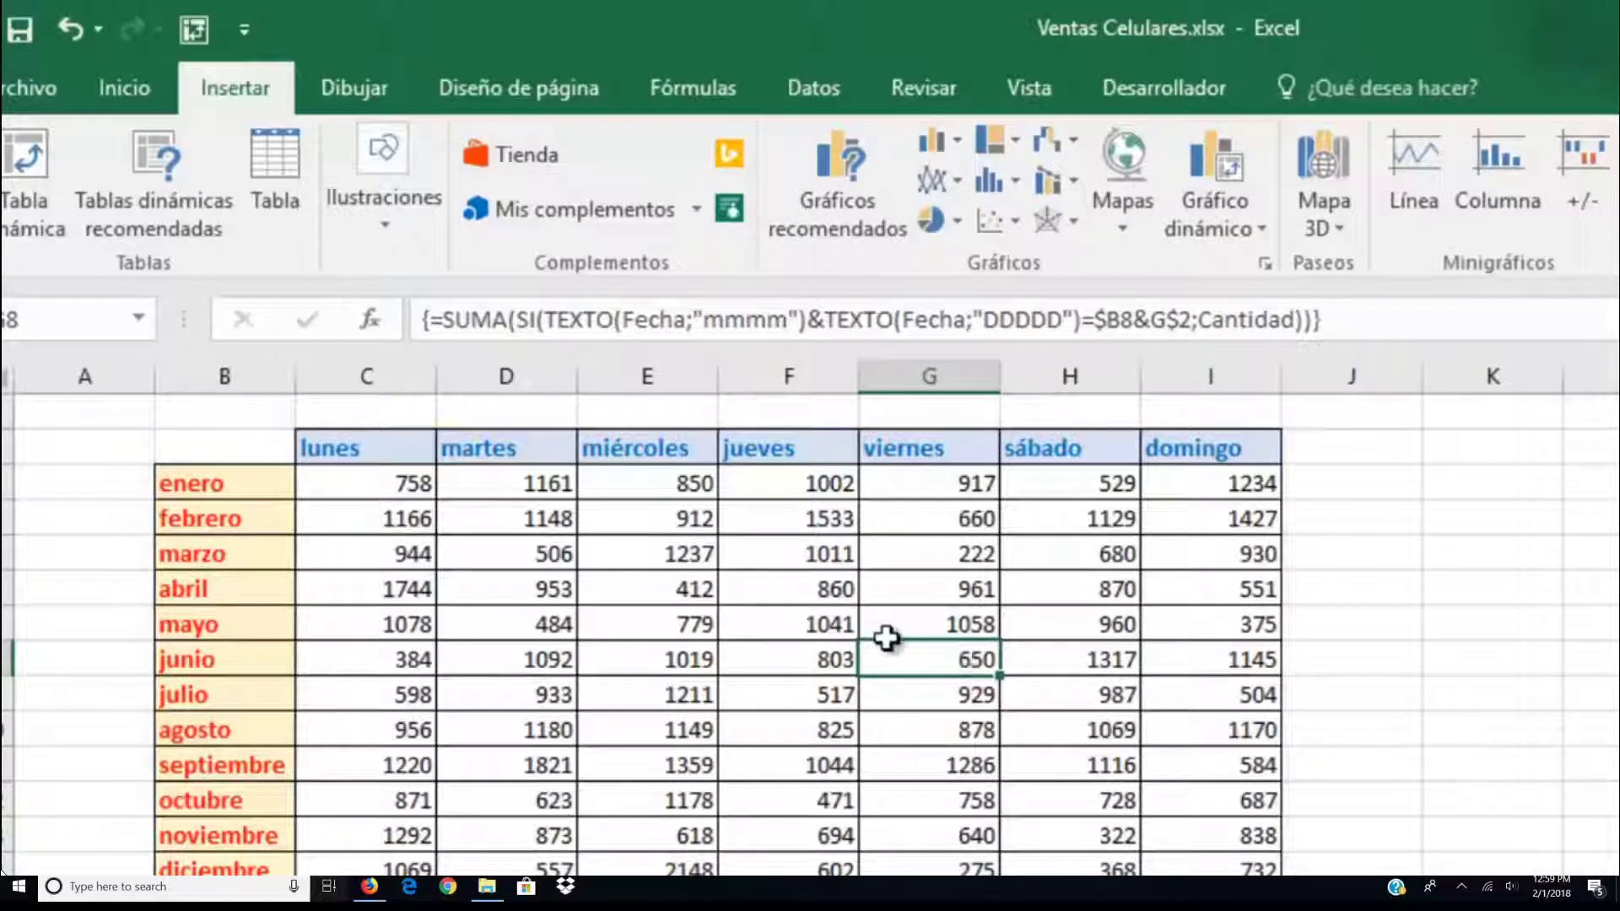
{"action": "left_click", "coordinate": [389, 478]}
{"action": "left_click", "coordinate": [385, 516]}
{"action": "left_click", "coordinate": [380, 556]}
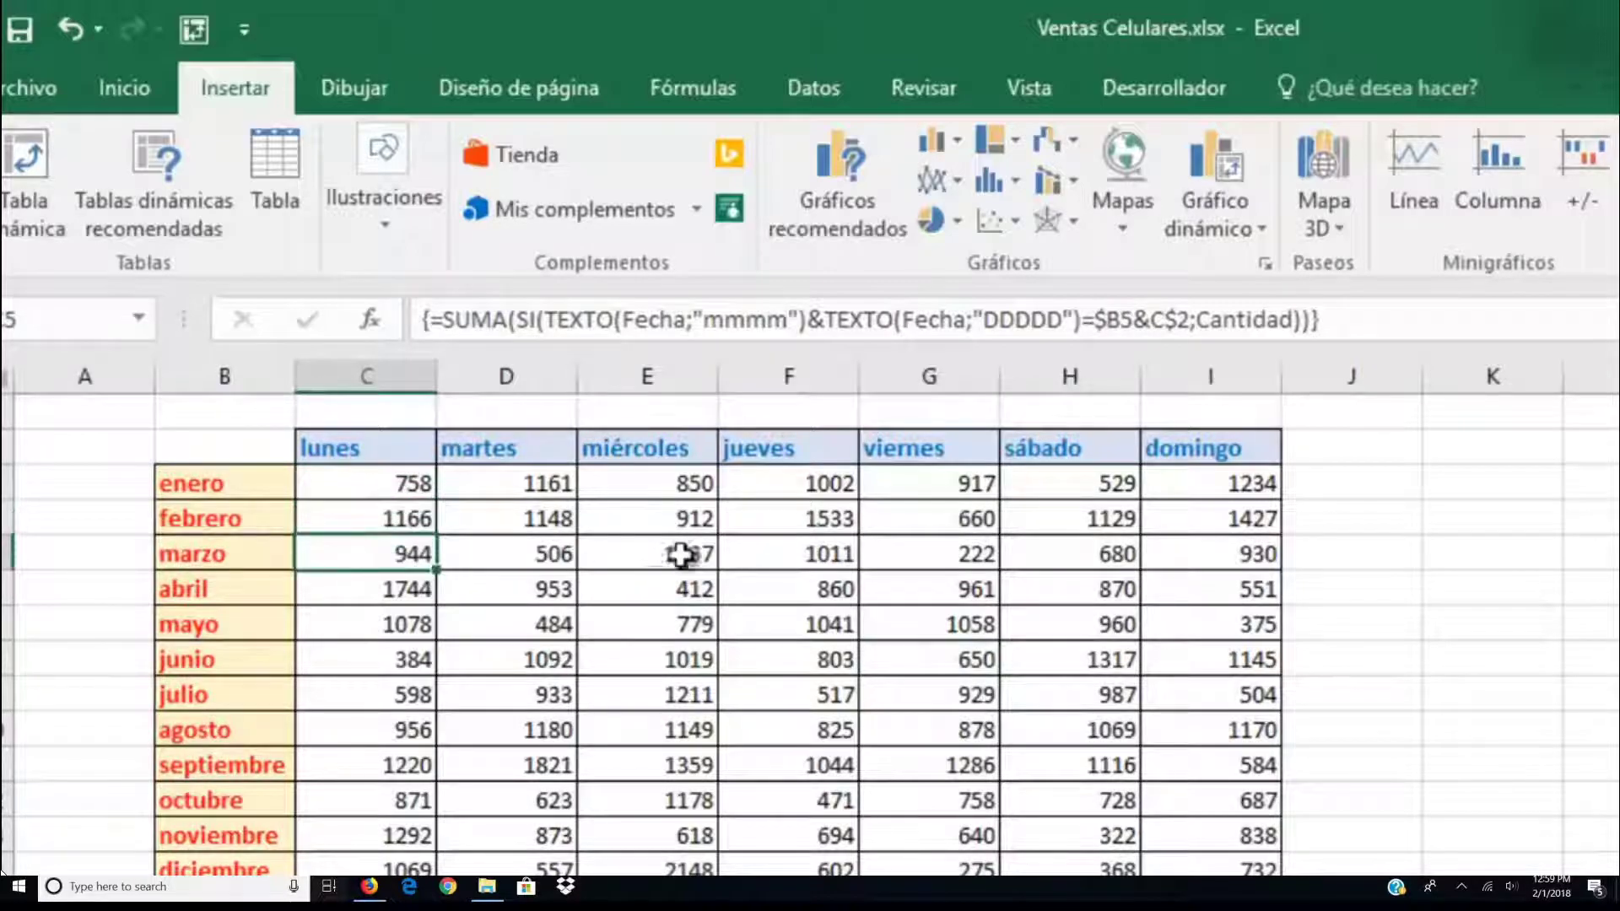
{"action": "left_click", "coordinate": [782, 671]}
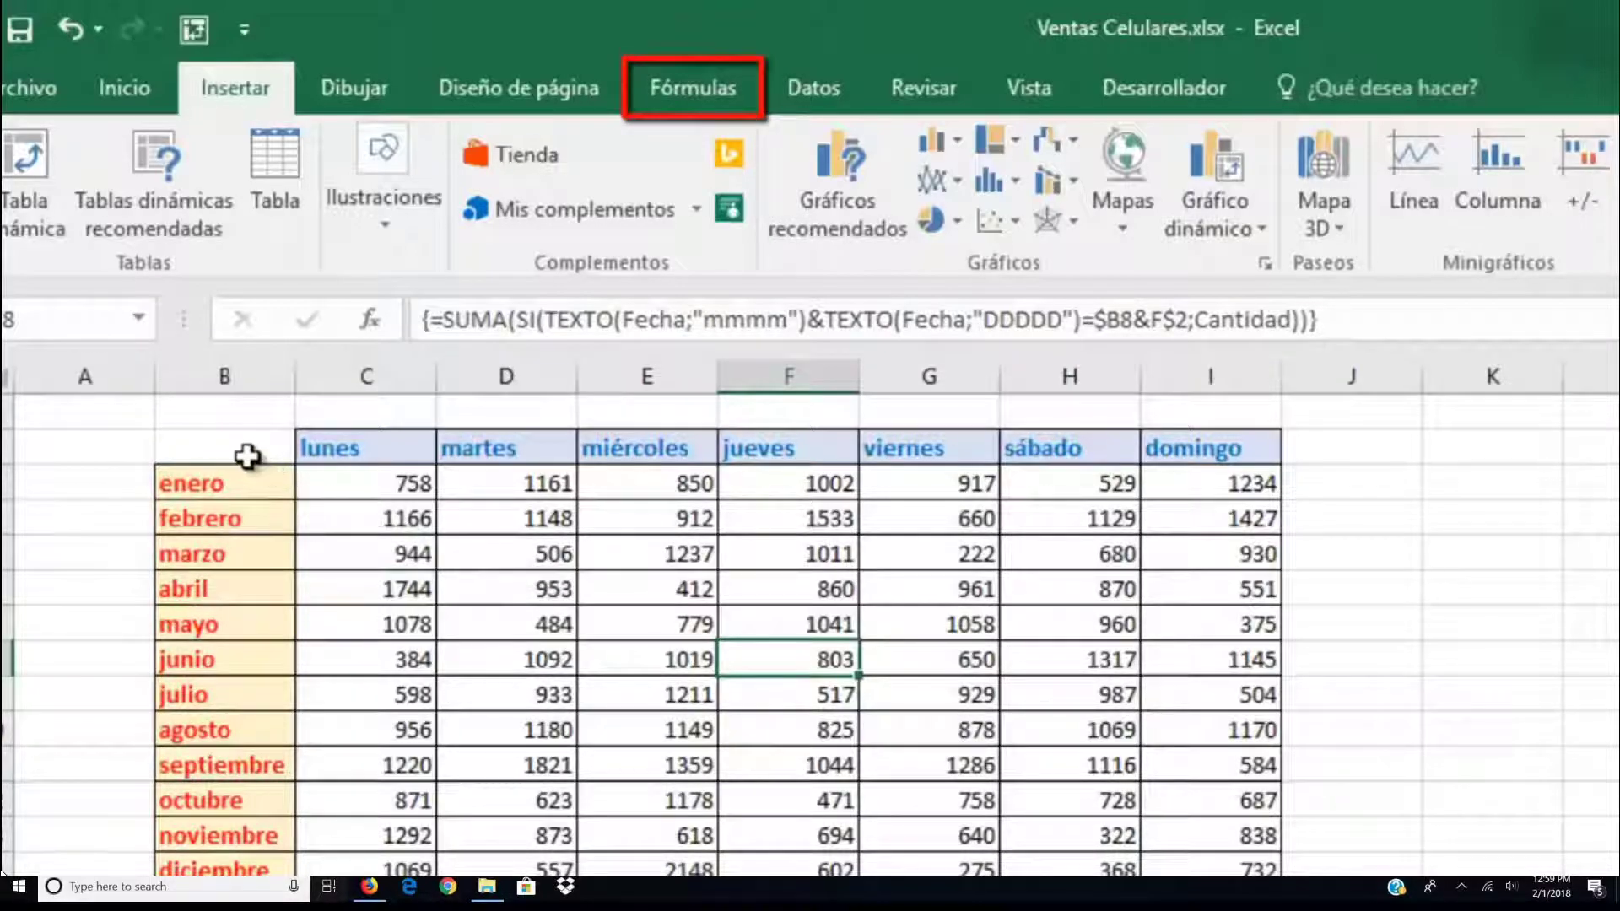
Create named ranges from the top row and left column of the month and weekday grid B2:I14
{"action": "left_click_drag", "start_coordinate": [247, 456], "coordinate": [1228, 859]}
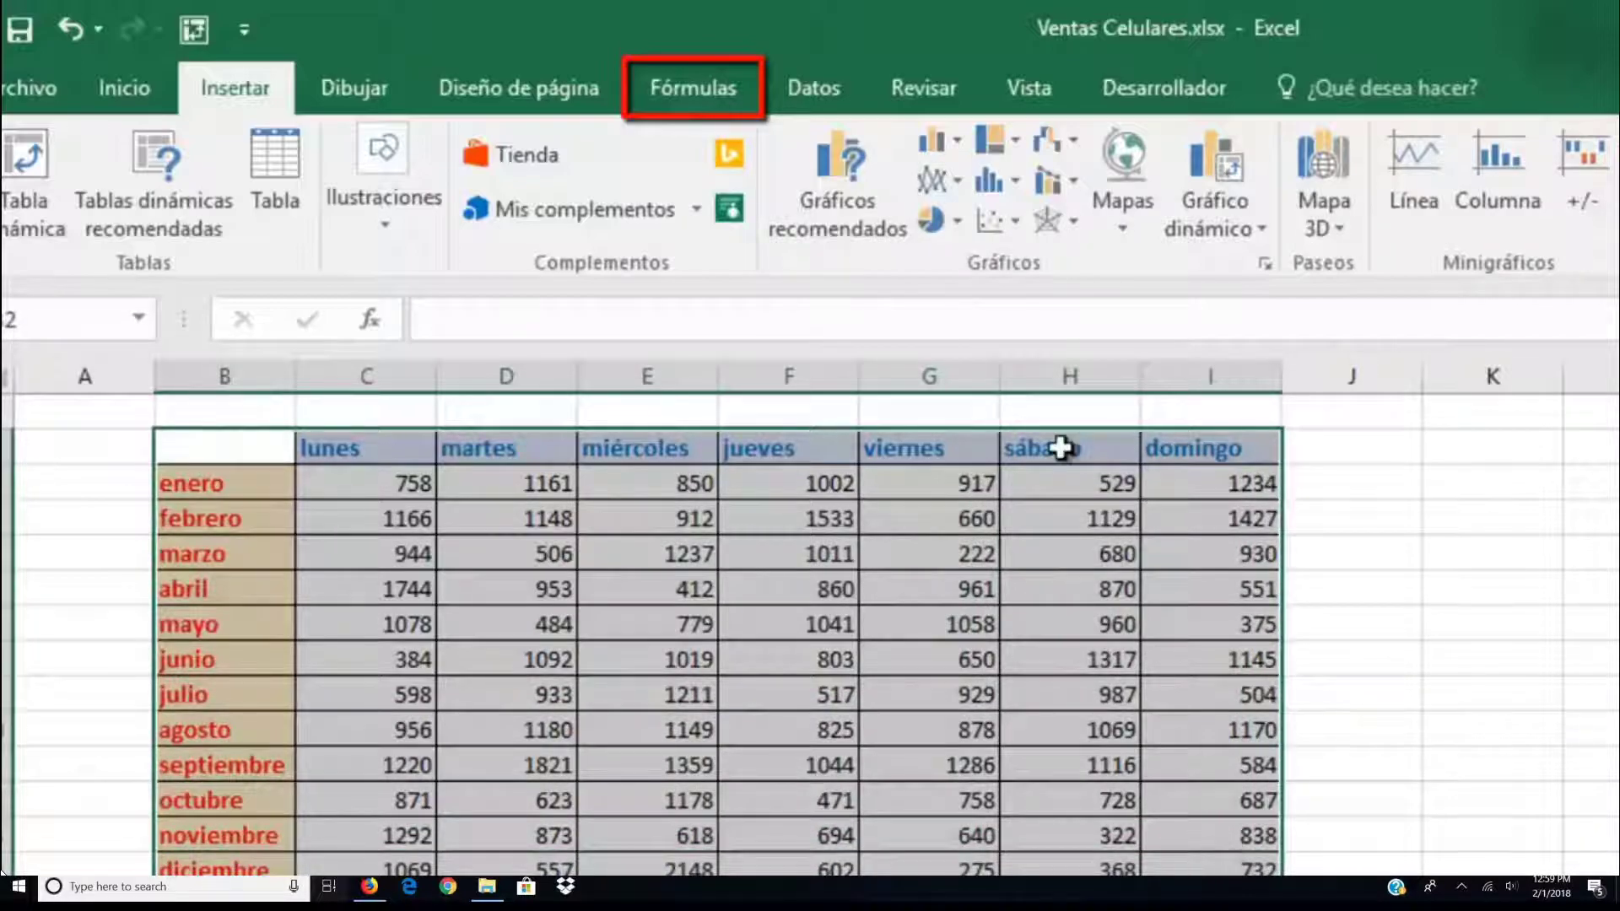
{"action": "left_click", "coordinate": [666, 84]}
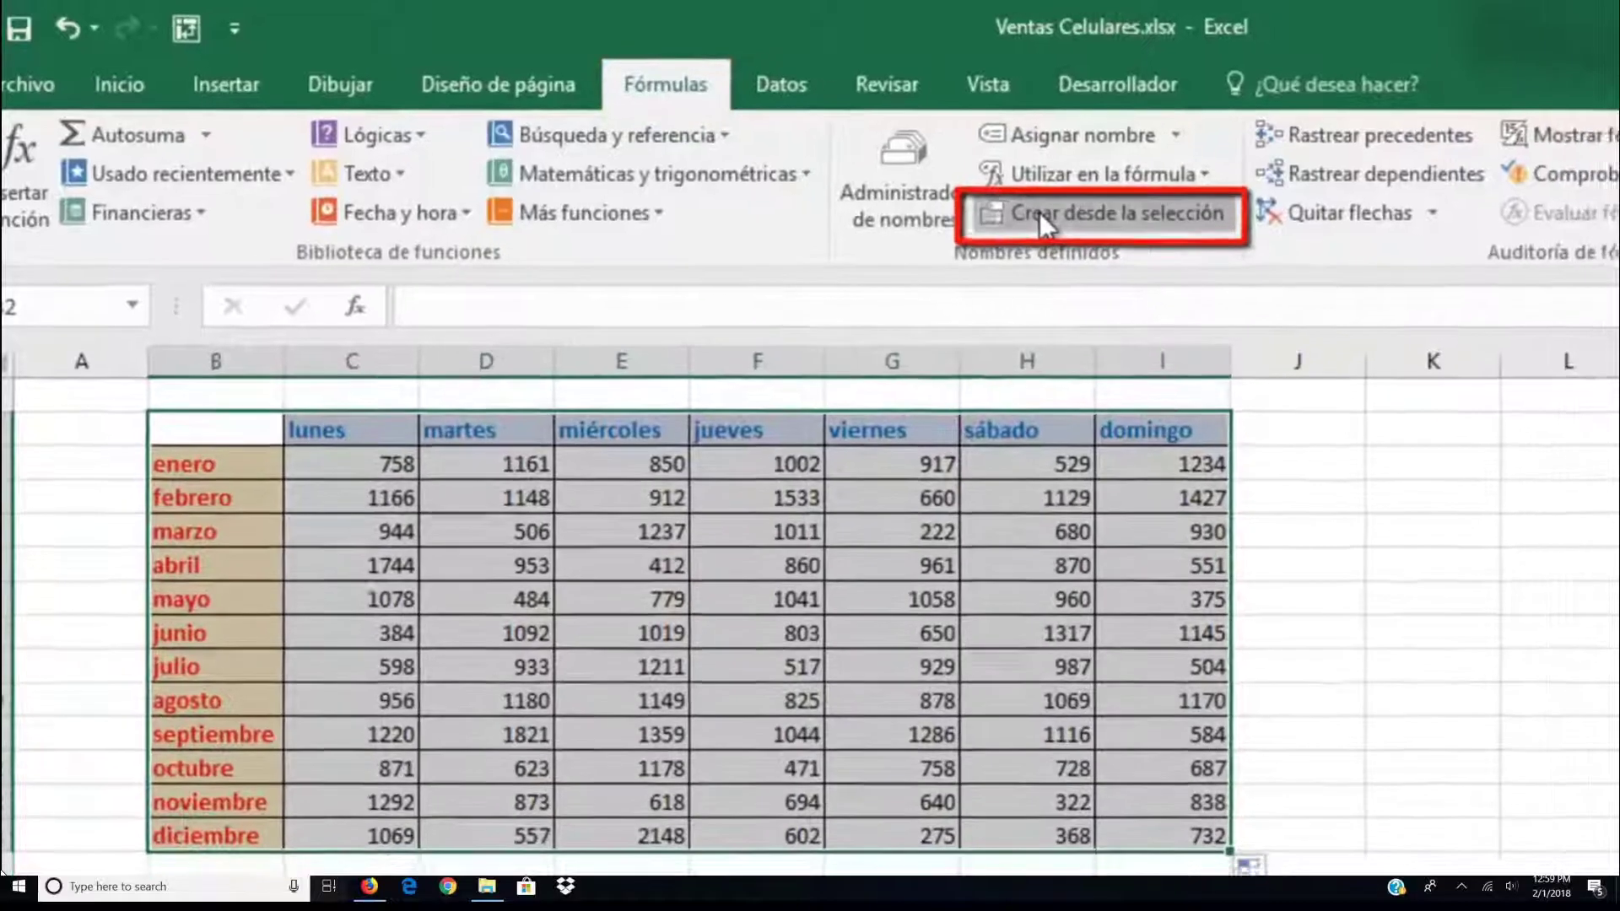
{"action": "left_click", "coordinate": [1087, 224]}
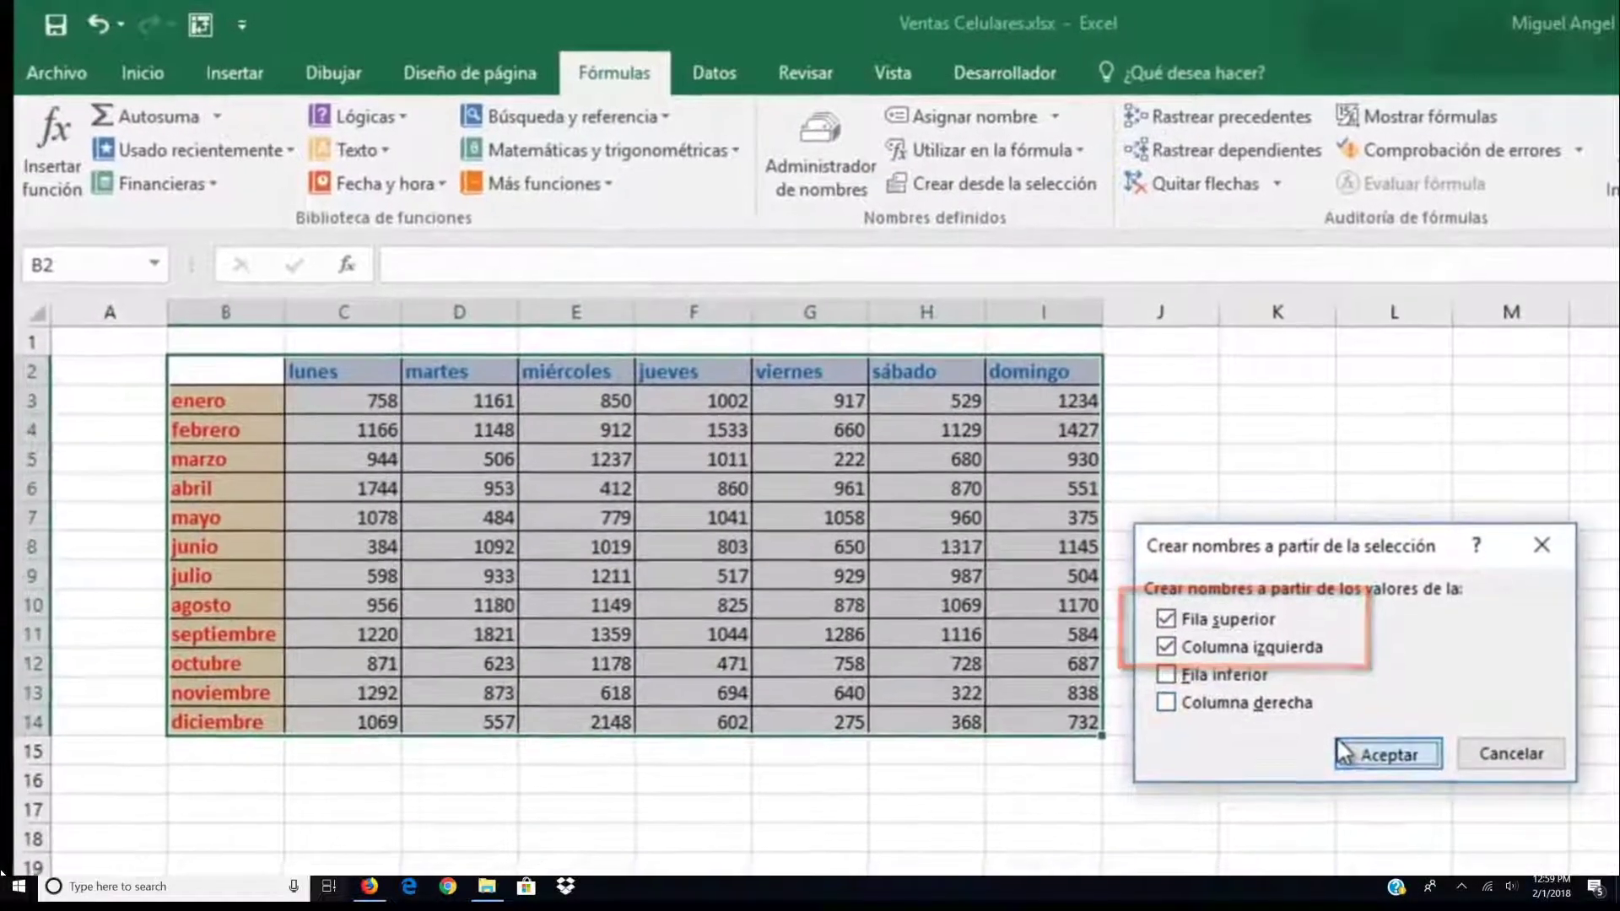
{"action": "left_click", "coordinate": [1382, 772]}
{"action": "left_click", "coordinate": [862, 545]}
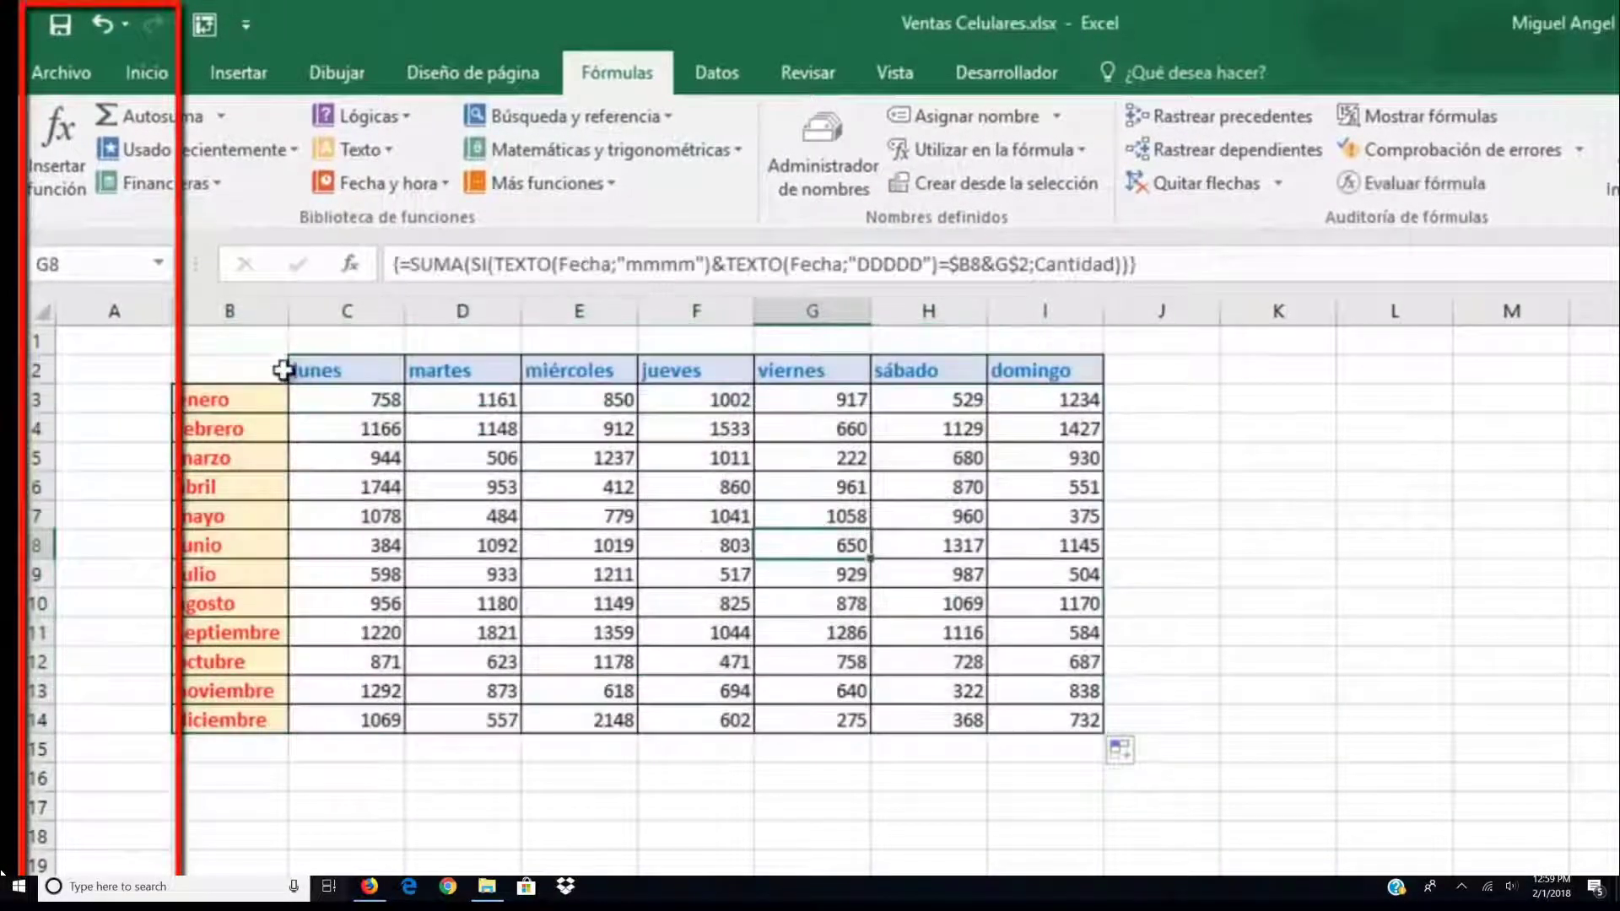
Go to the named ranges jueves and junio in turn to examine which cells each one covers
{"action": "left_click", "coordinate": [156, 267]}
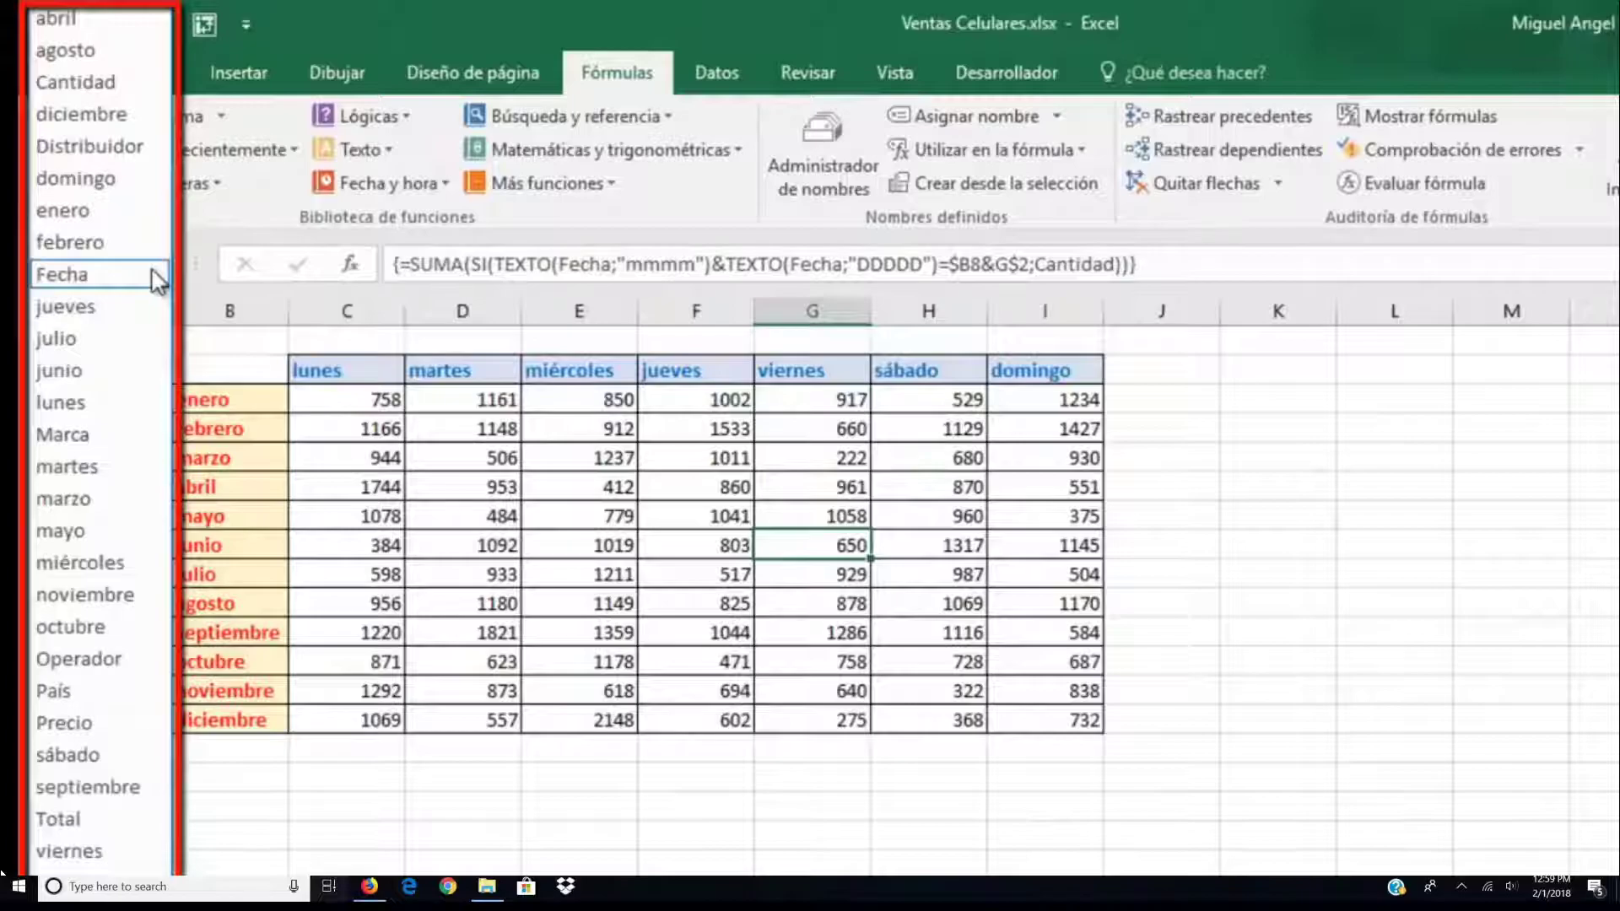
{"action": "left_click", "coordinate": [129, 306]}
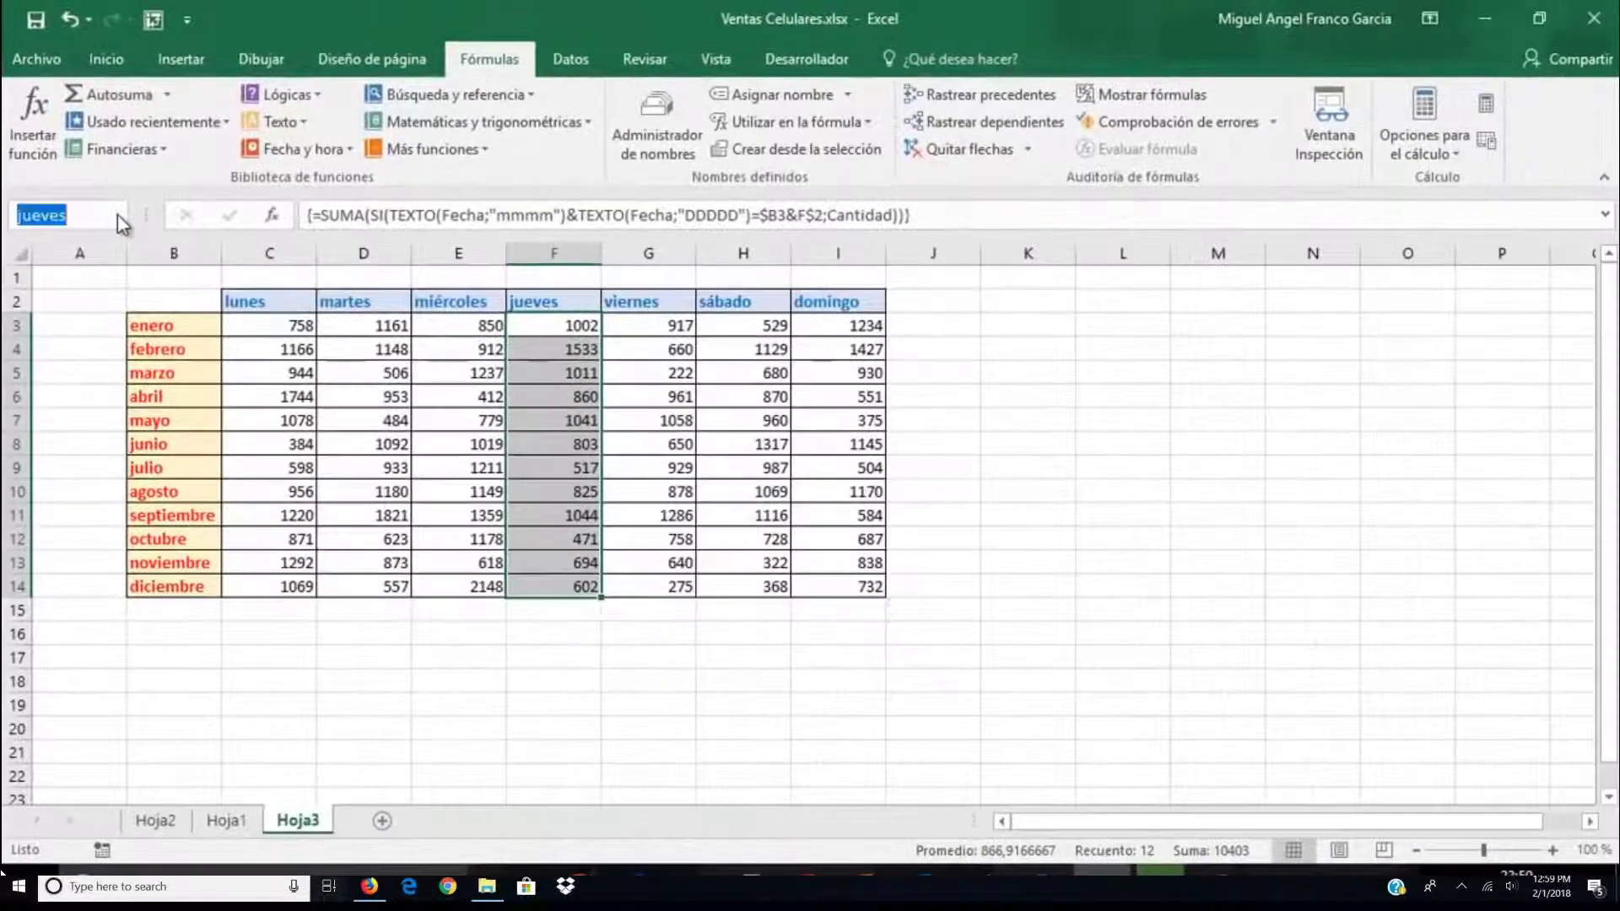
{"action": "left_click", "coordinate": [158, 263]}
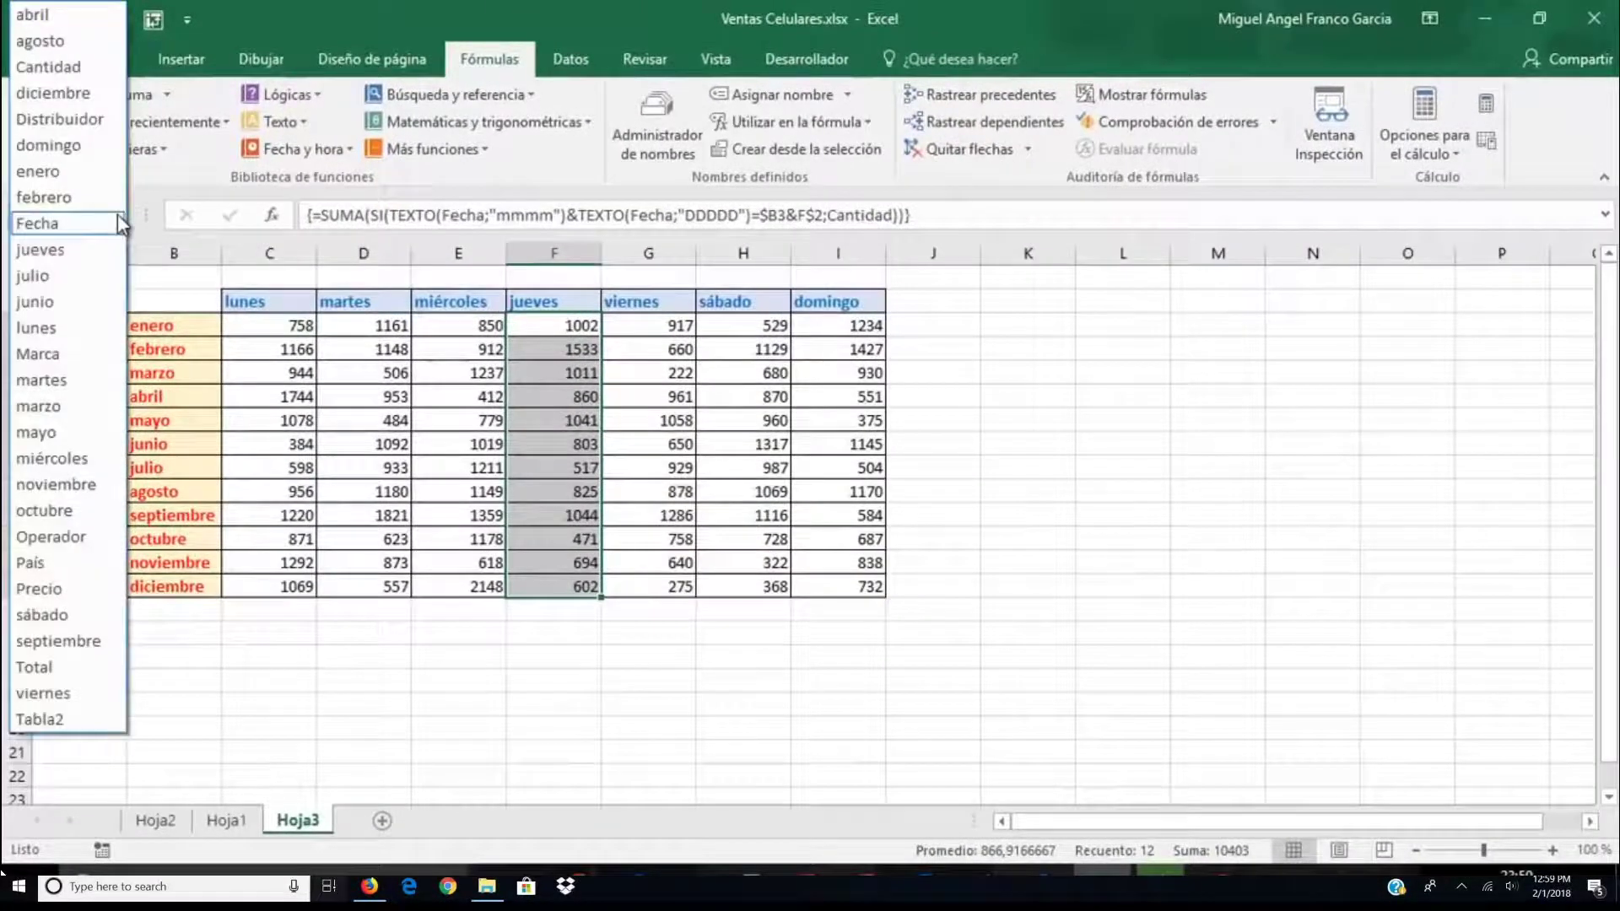
{"action": "left_click", "coordinate": [71, 300]}
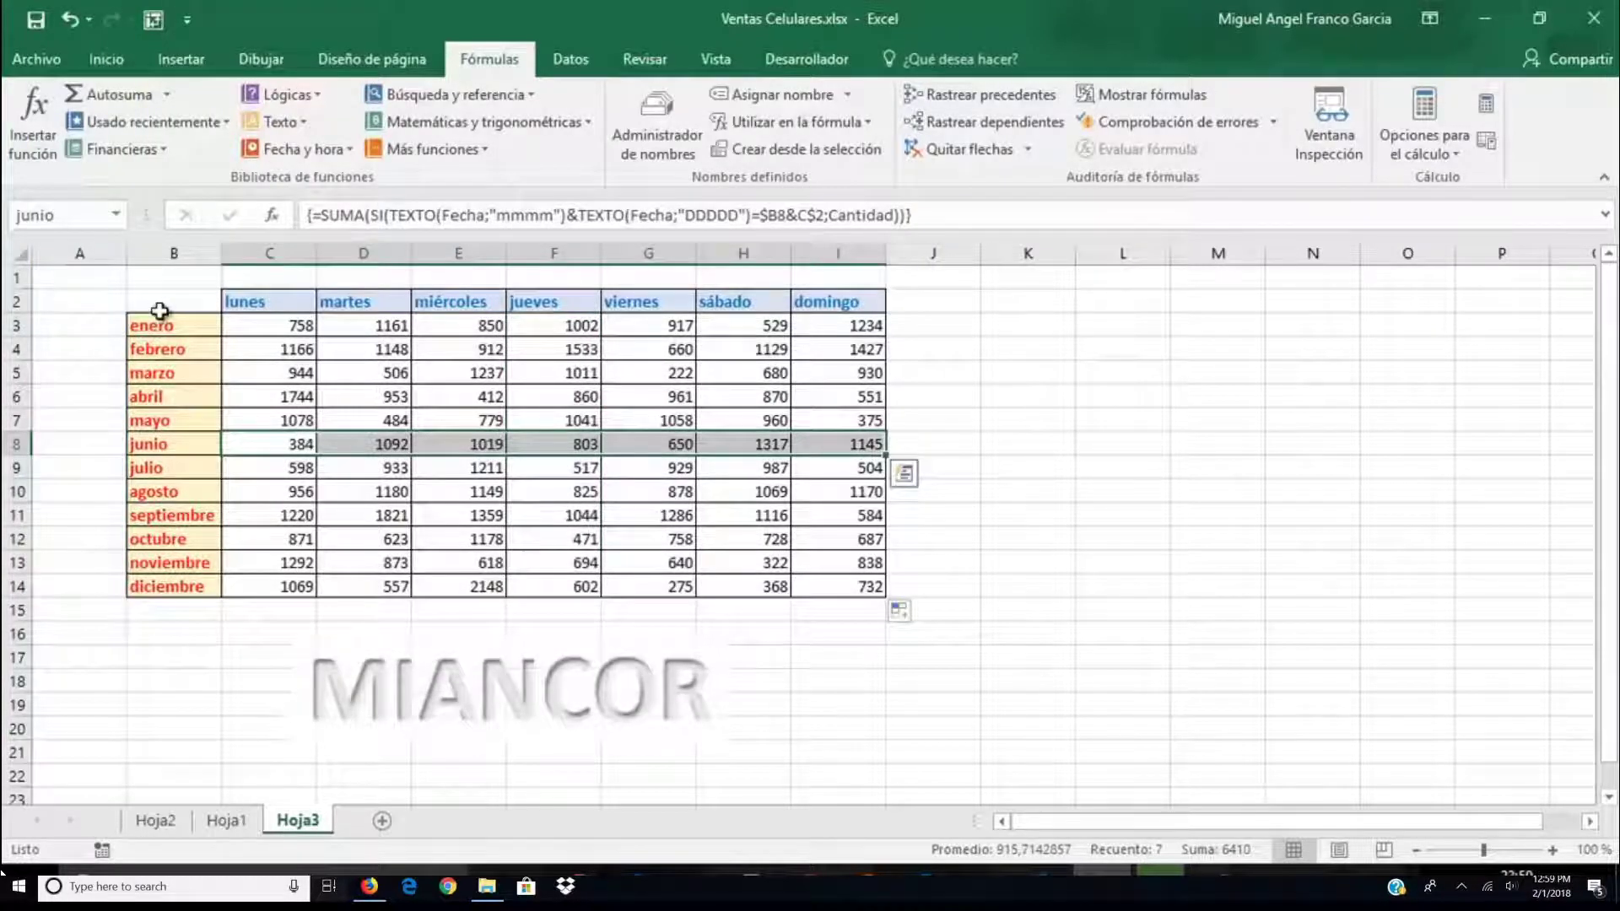
{"action": "left_click", "coordinate": [494, 377]}
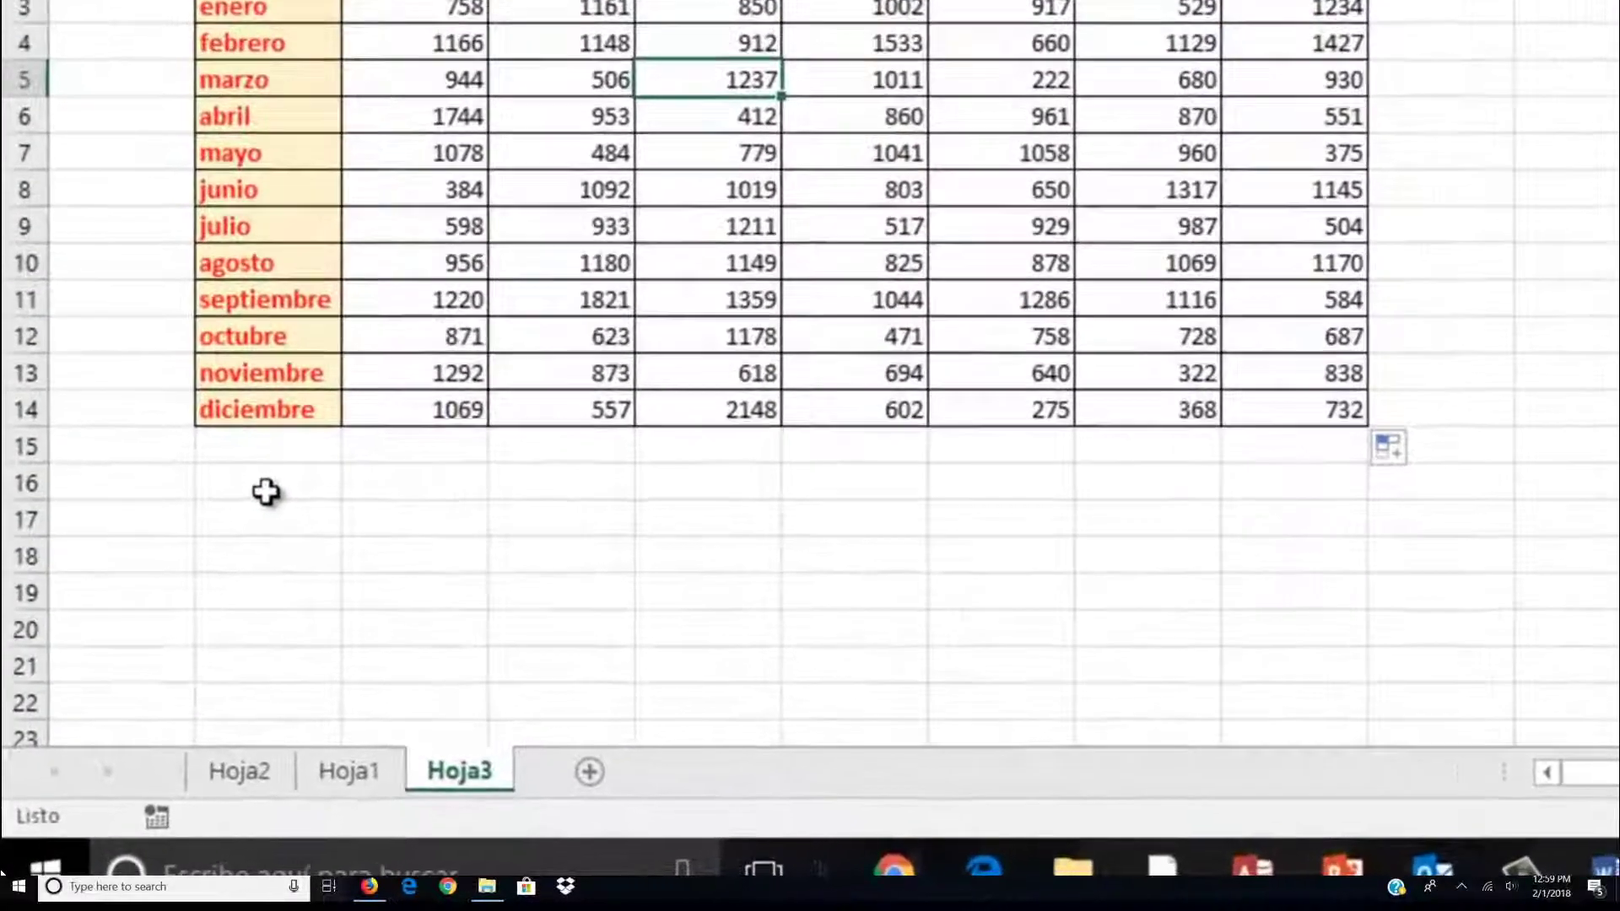
Enter the label Pais in B16 and apply borders to B16:C16
{"action": "left_click", "coordinate": [172, 639]}
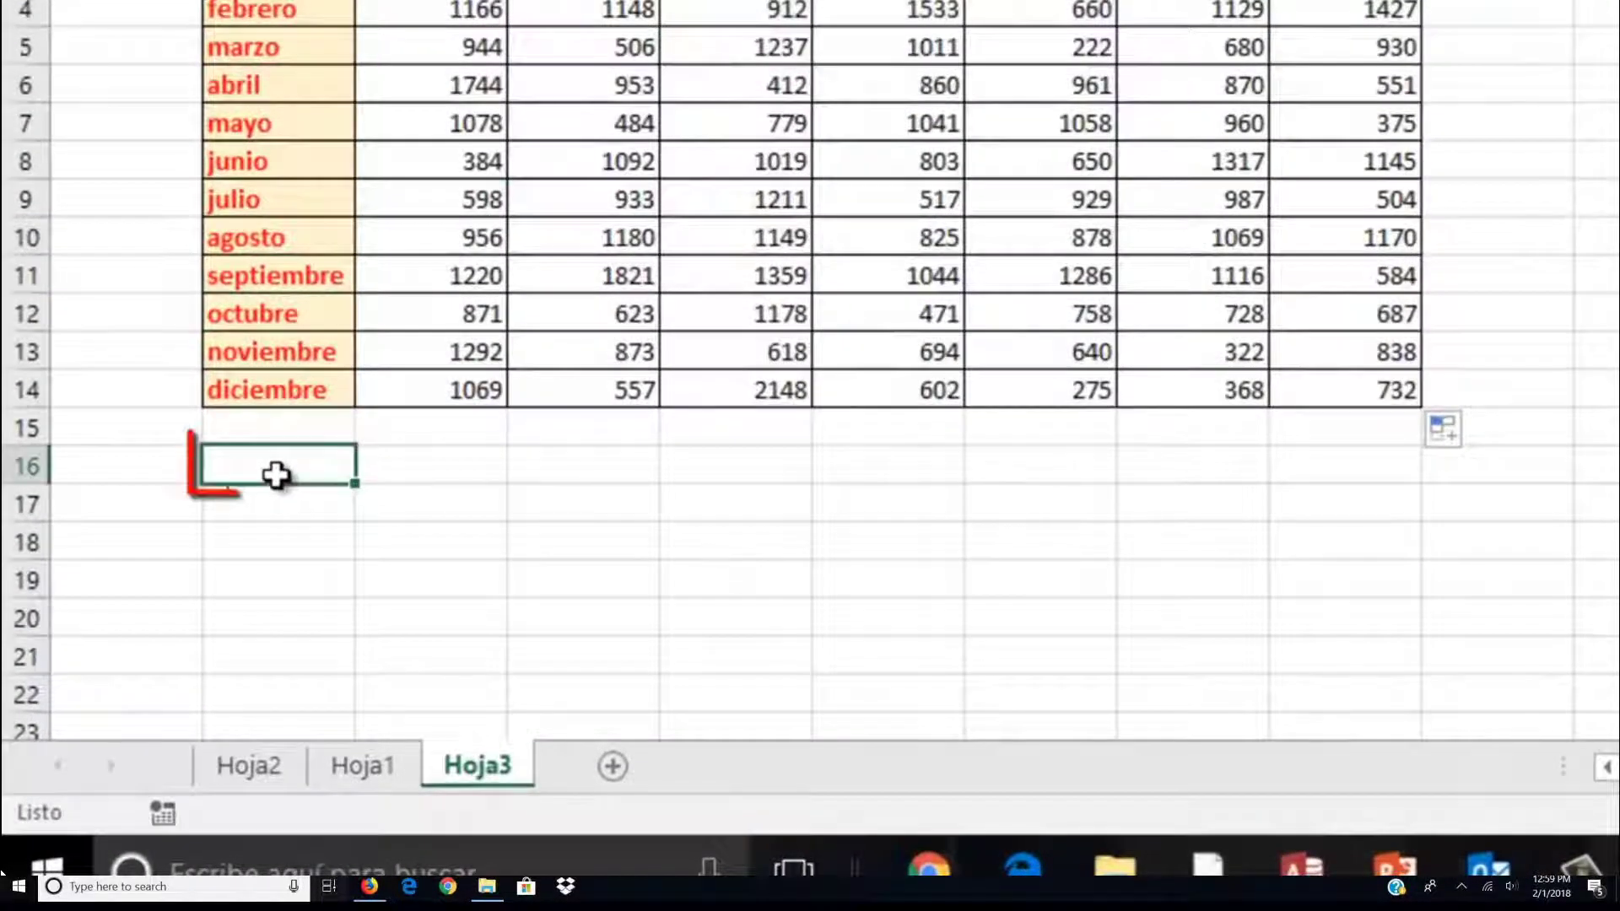
{"action": "type", "text": "pA"}
{"action": "key", "text": "BackSpace"}
{"action": "type", "text": "Pais"}
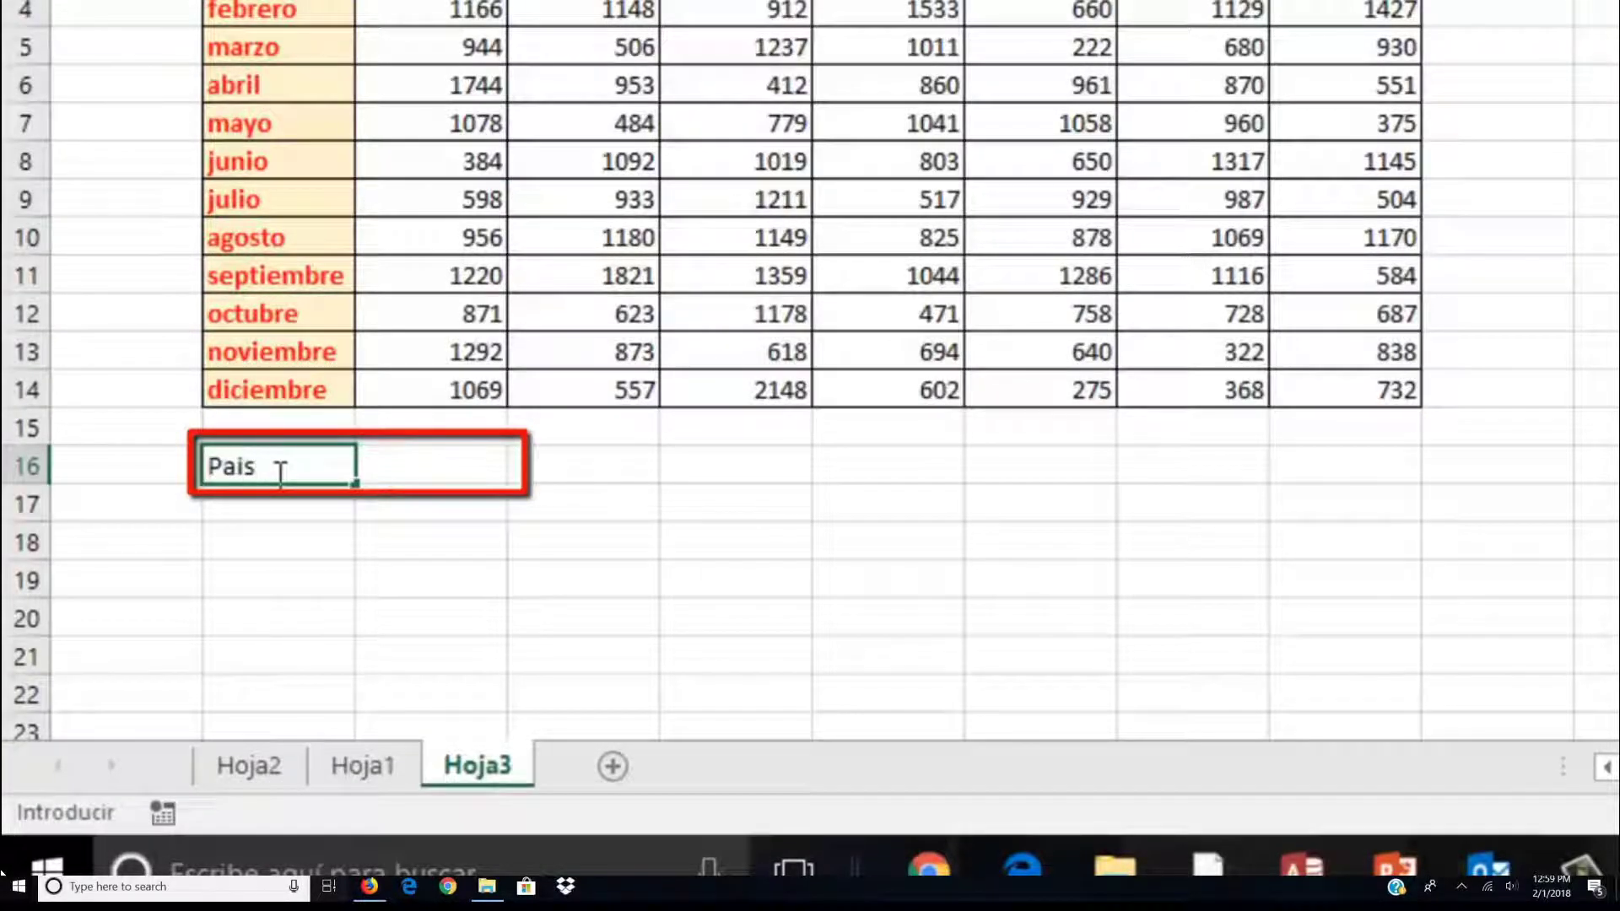
{"action": "key", "text": "Tab"}
{"action": "left_click_drag", "start_coordinate": [278, 466], "coordinate": [379, 466]}
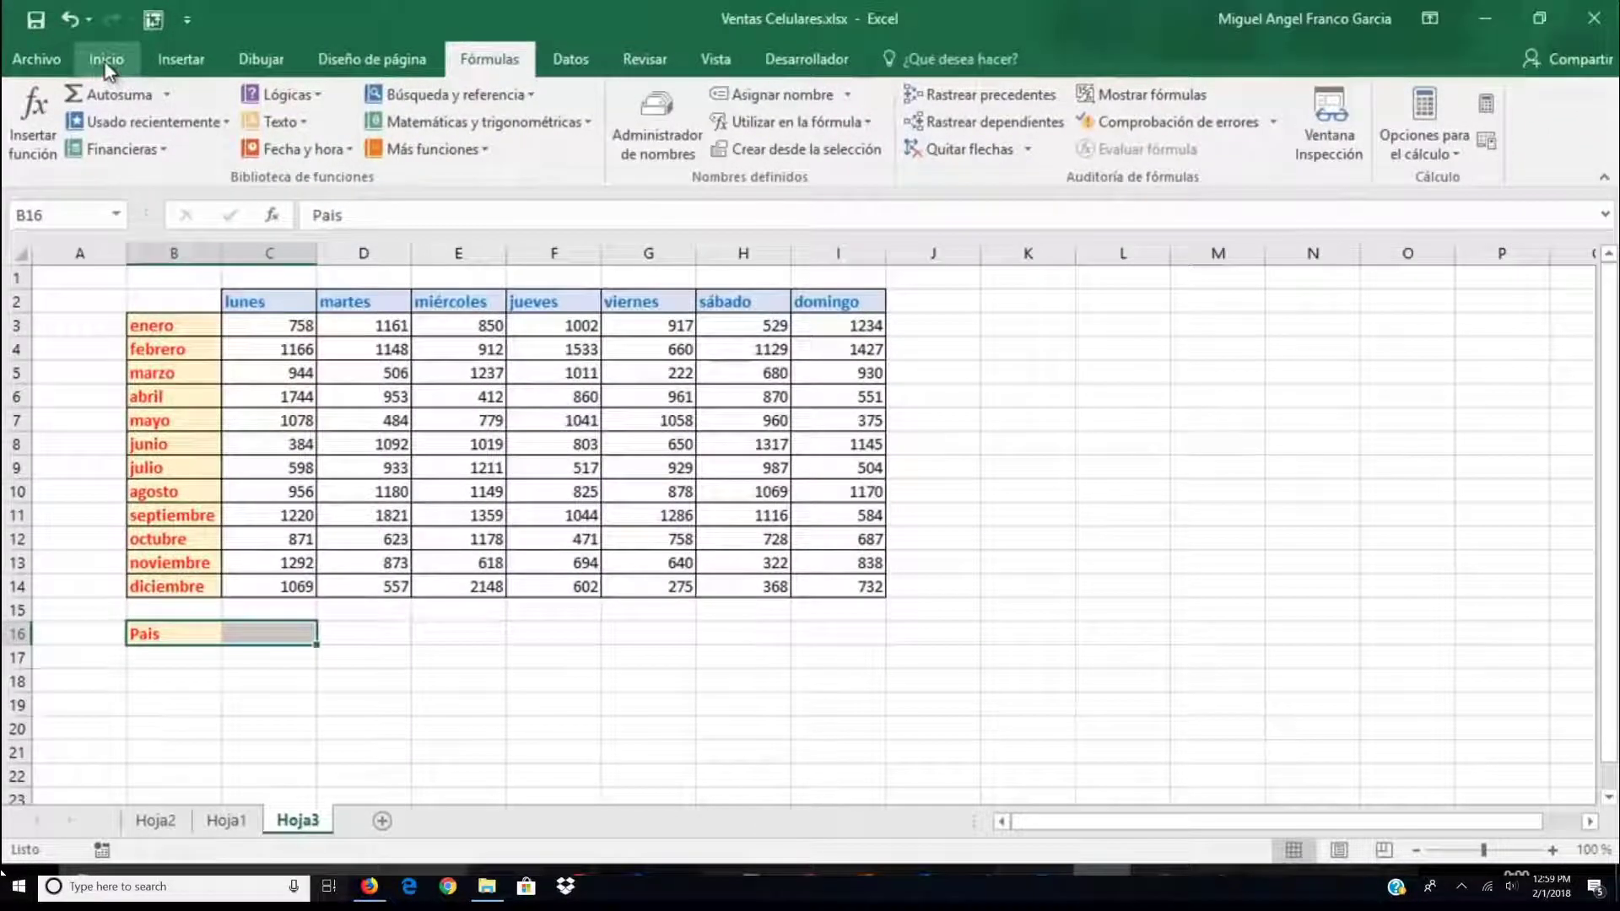
{"action": "left_click", "coordinate": [105, 61]}
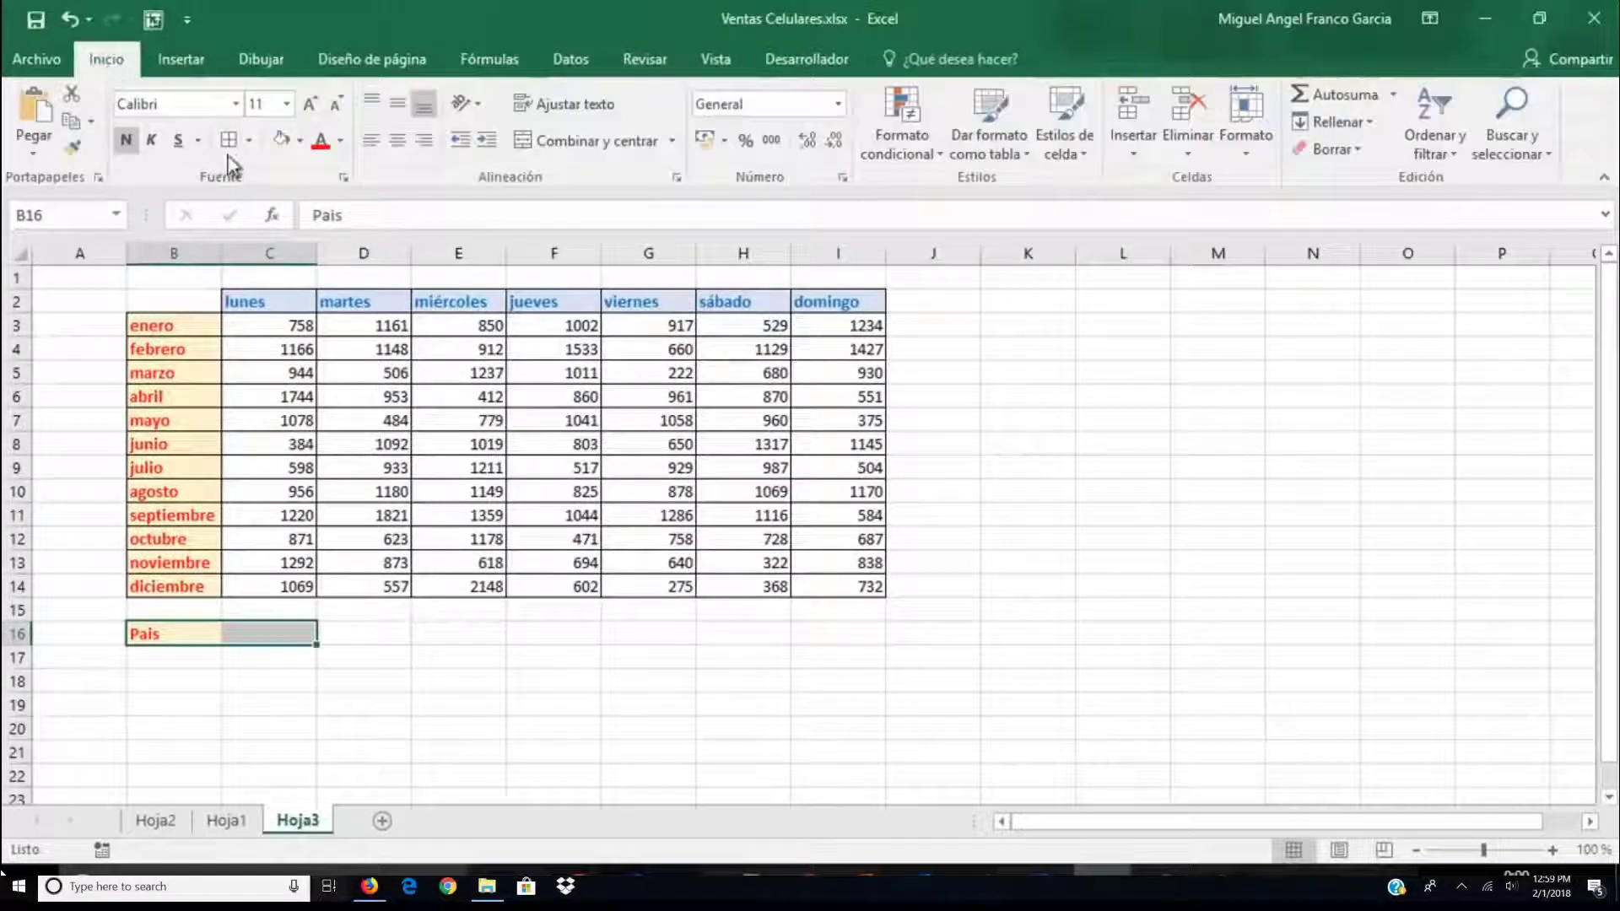
Format the Pais label in B16 with a green standard font colour and a light green theme fill
{"action": "left_click", "coordinate": [156, 633]}
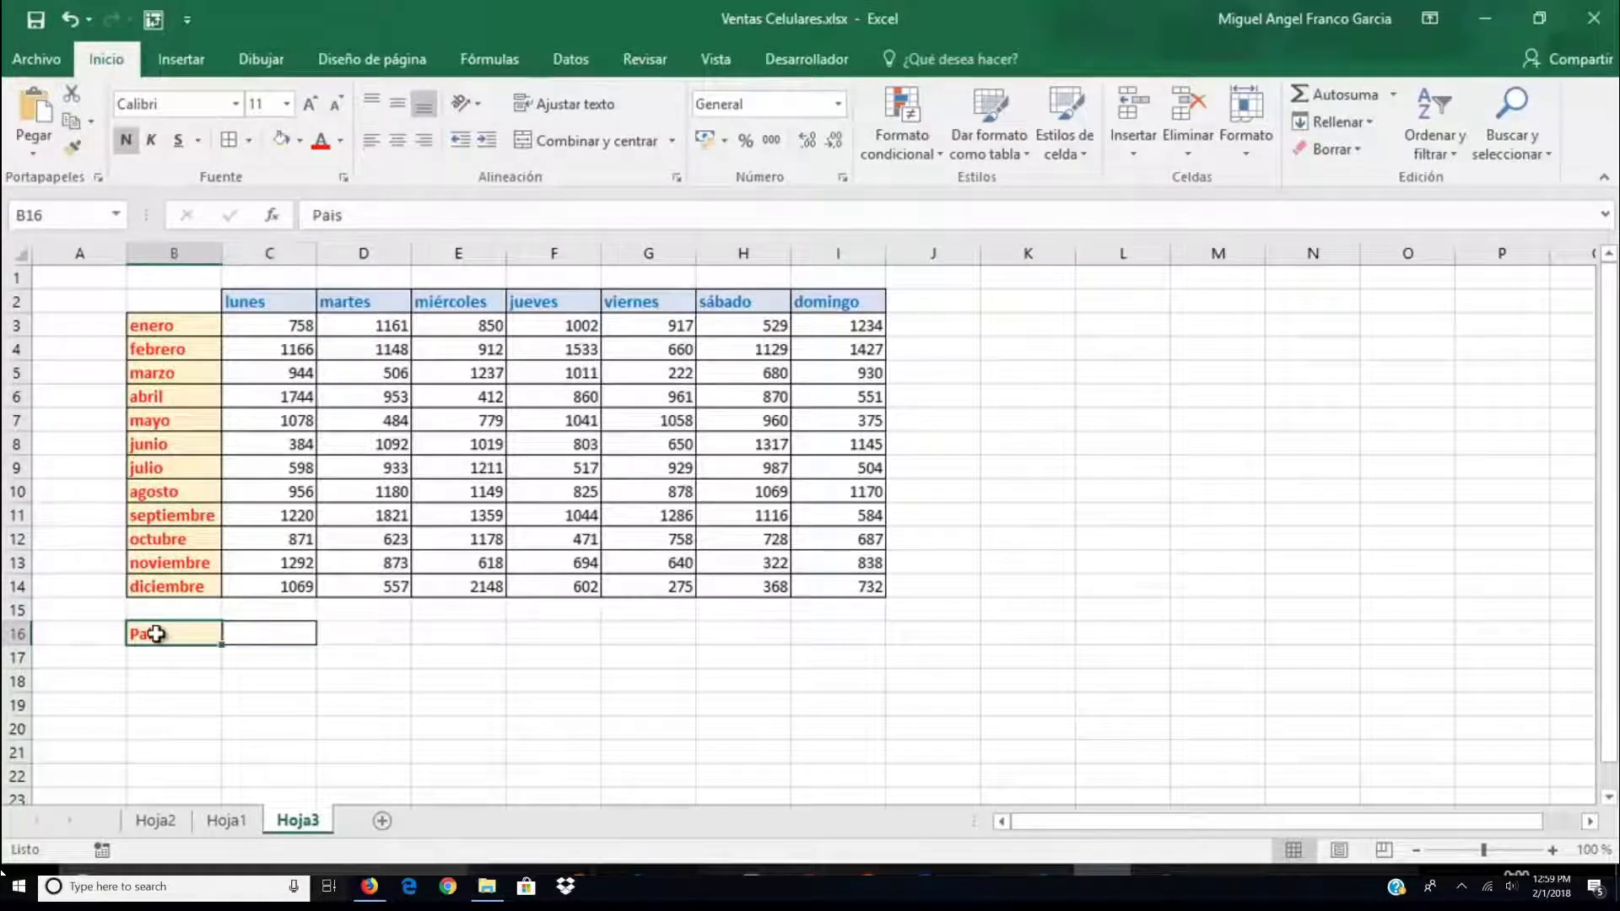
{"action": "left_click", "coordinate": [340, 140]}
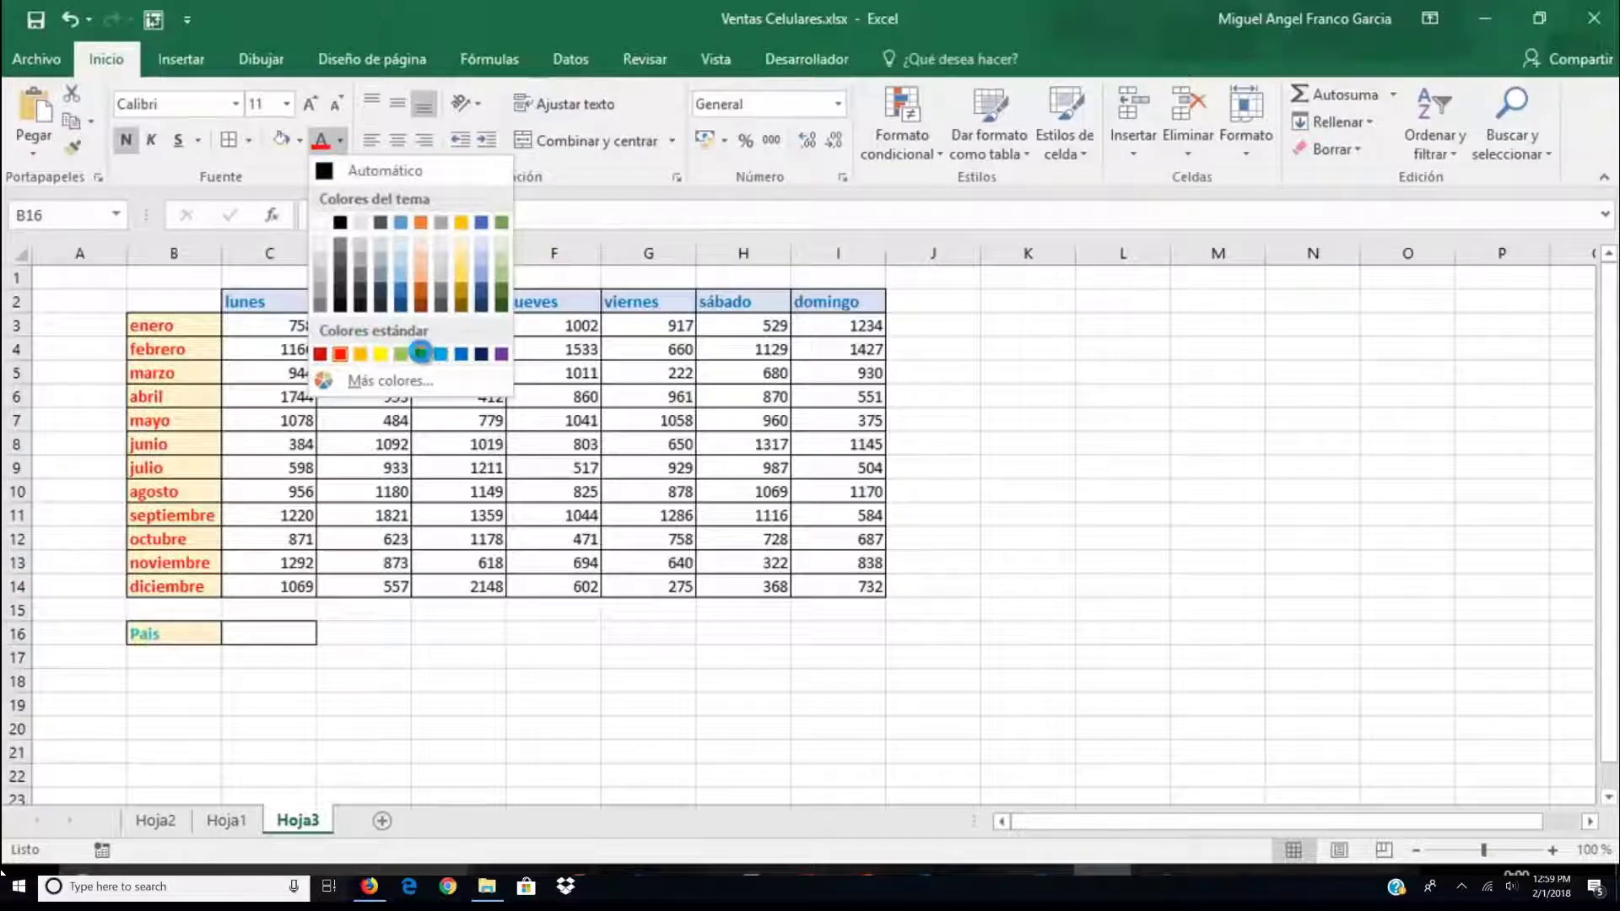
{"action": "left_click", "coordinate": [422, 354]}
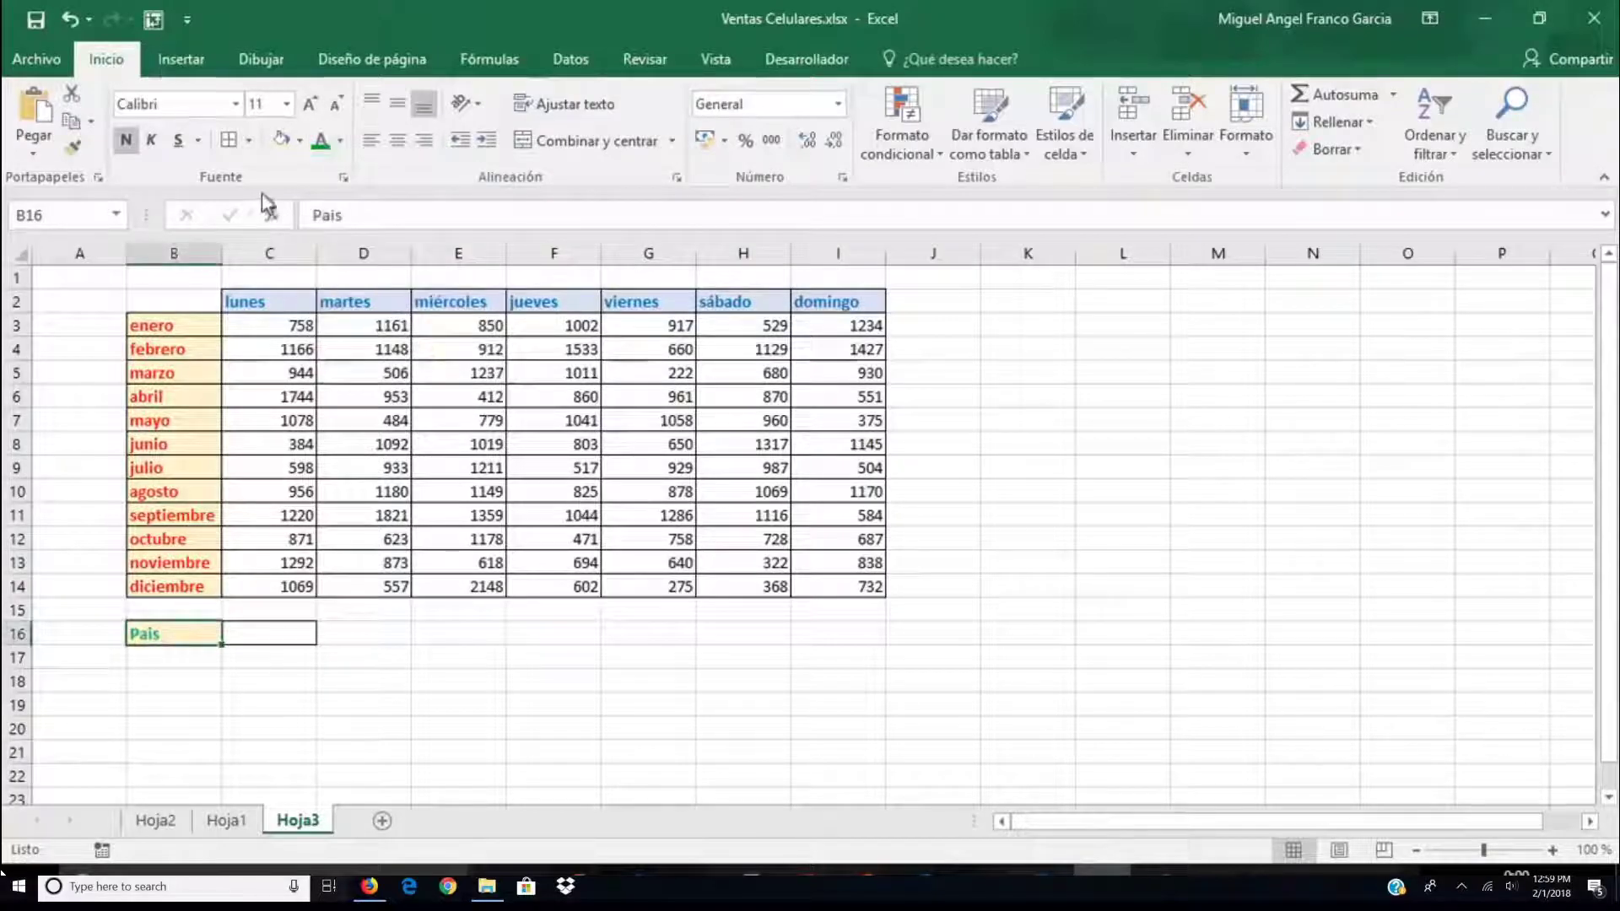
{"action": "left_click", "coordinate": [299, 141]}
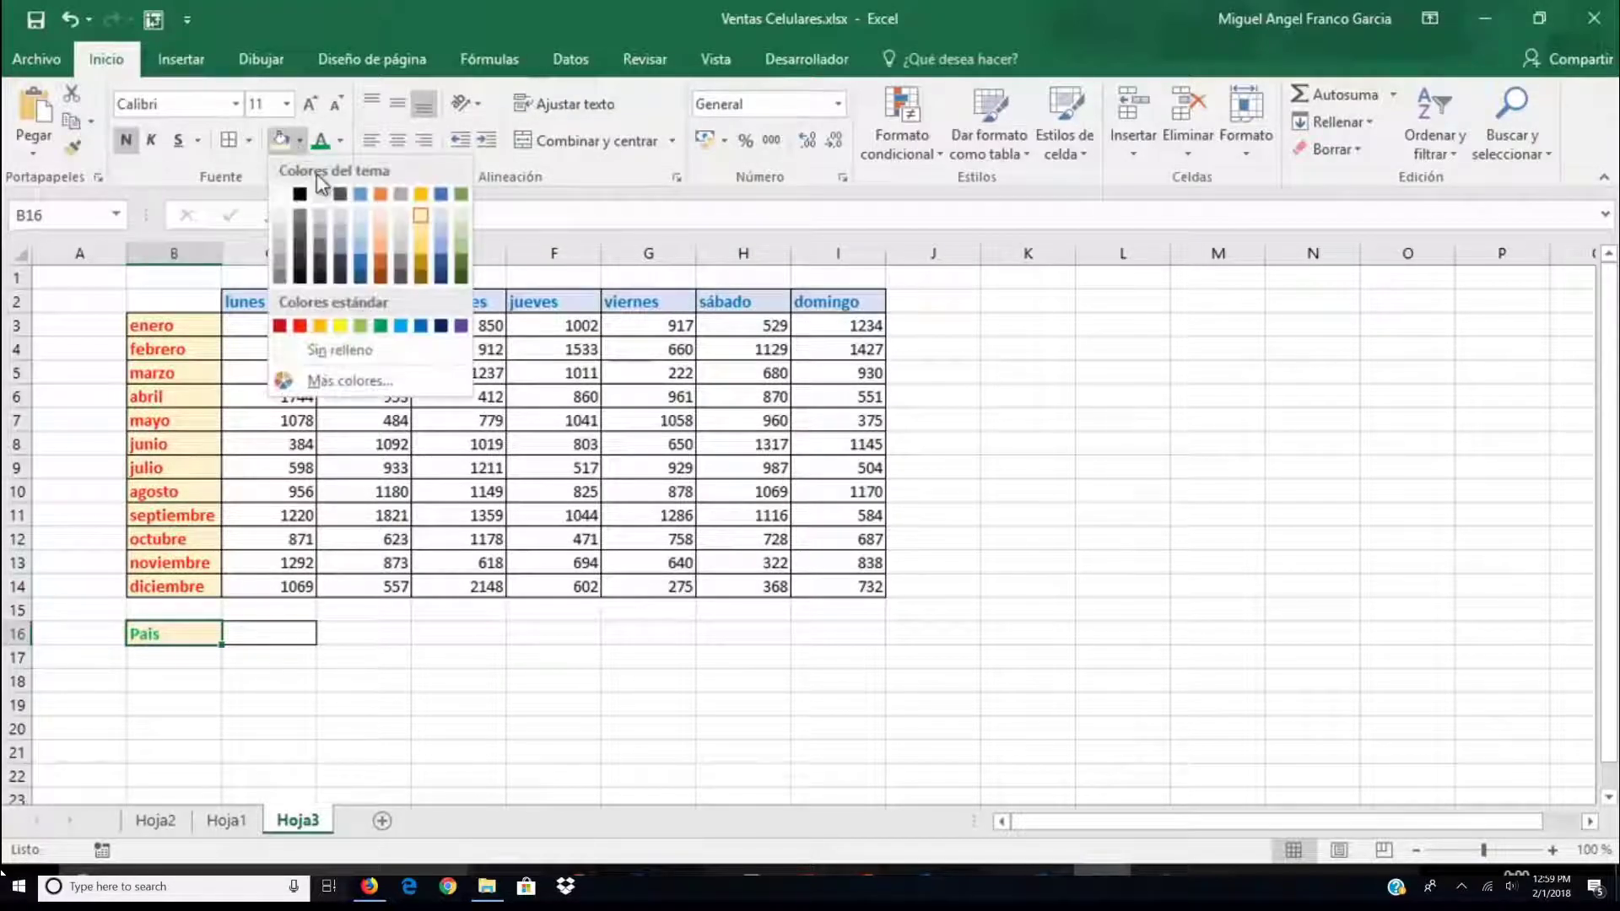
{"action": "left_click", "coordinate": [460, 216]}
{"action": "left_click", "coordinate": [229, 635]}
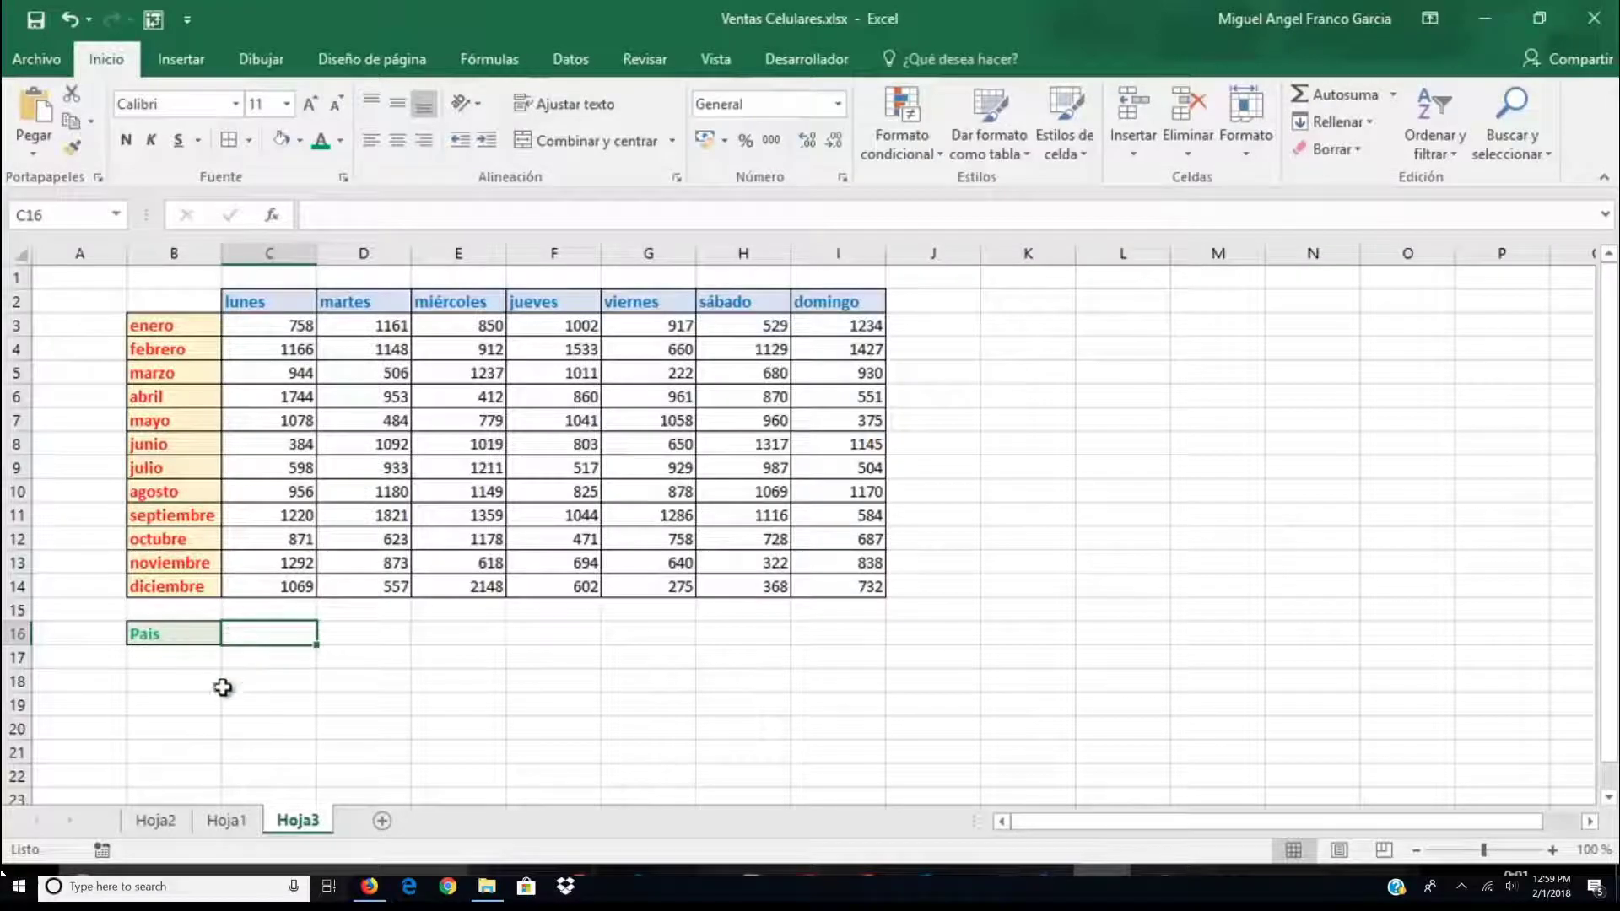
Copy all País entries below the header in Hoja1 and paste them into Hoja3 starting at L1
{"action": "left_click", "coordinate": [225, 823]}
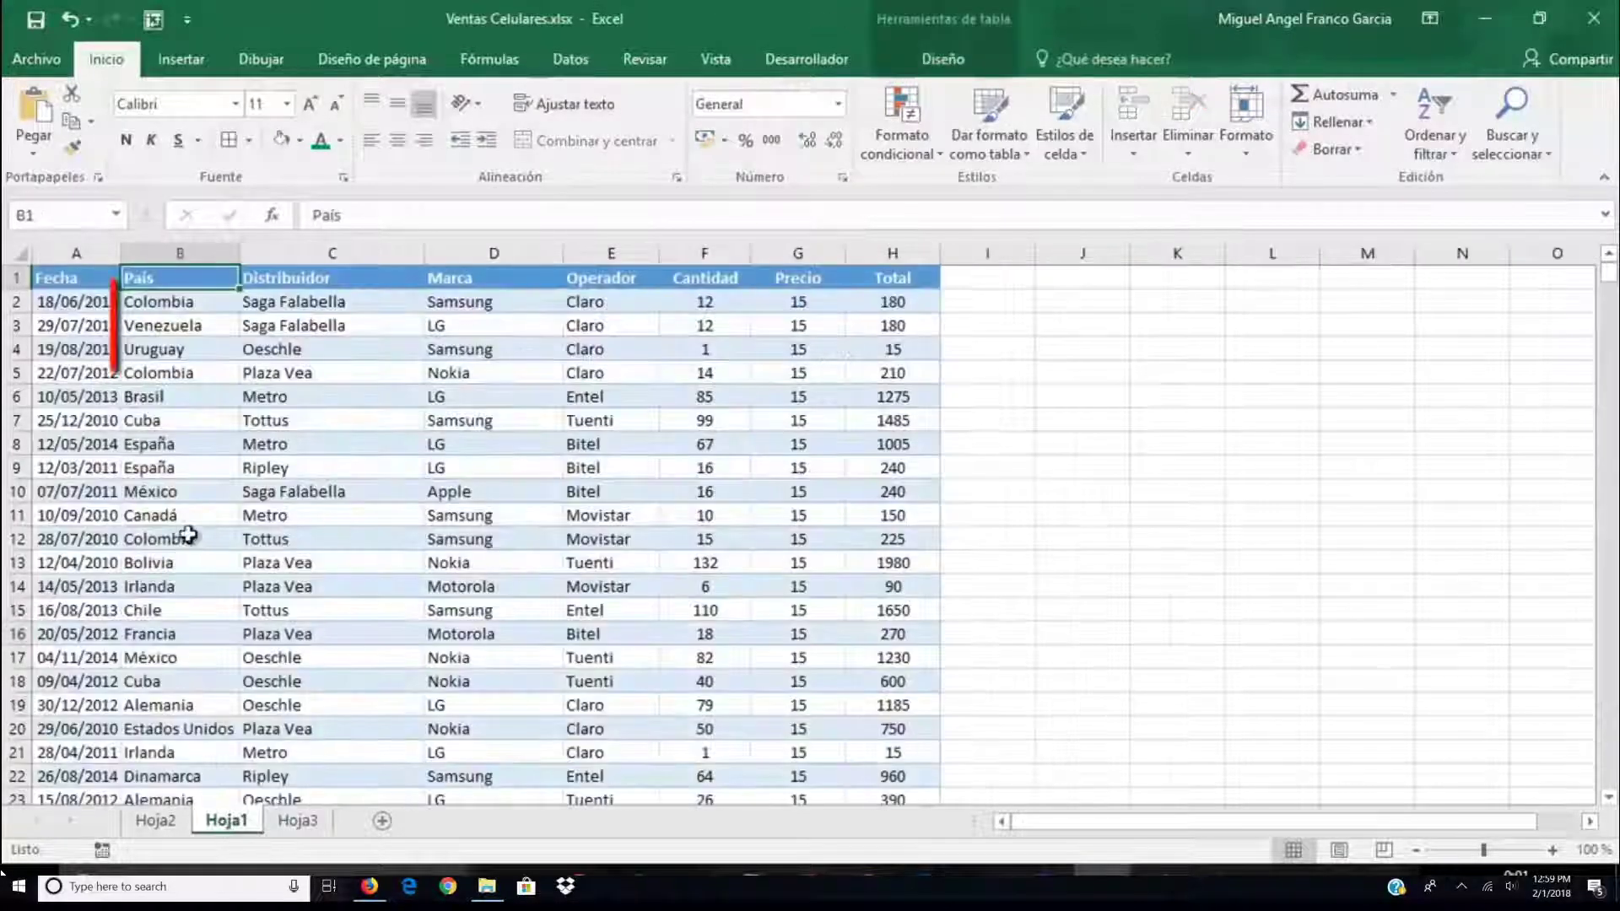
{"action": "left_click", "coordinate": [187, 306]}
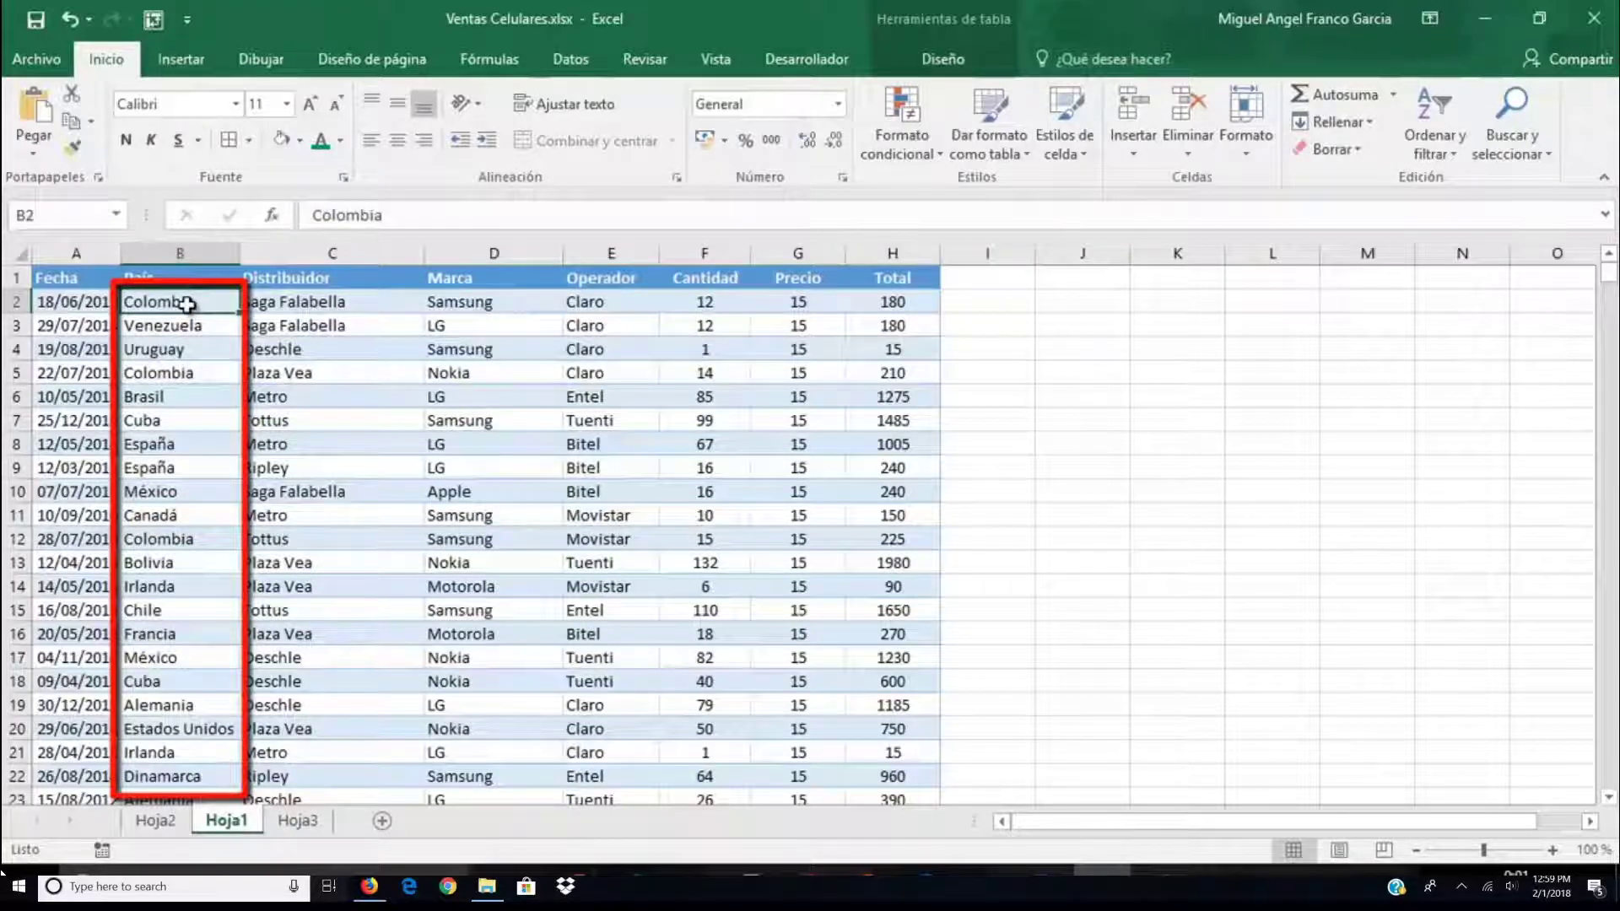
{"action": "key", "text": "ctrl+shift+Down"}
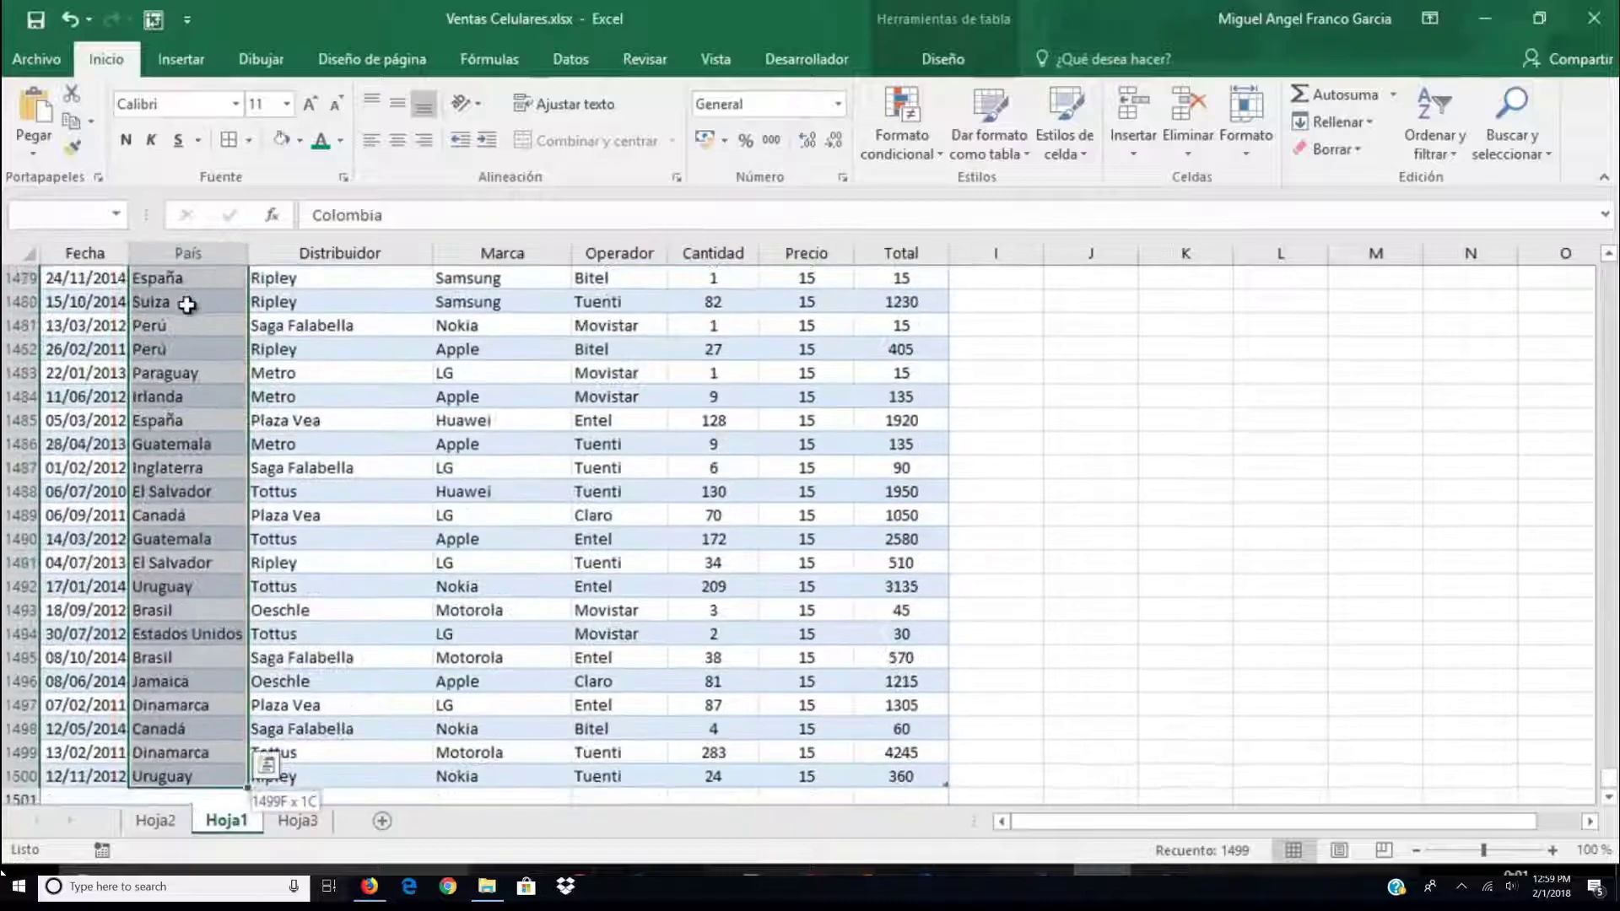
{"action": "key", "text": "ctrl+c"}
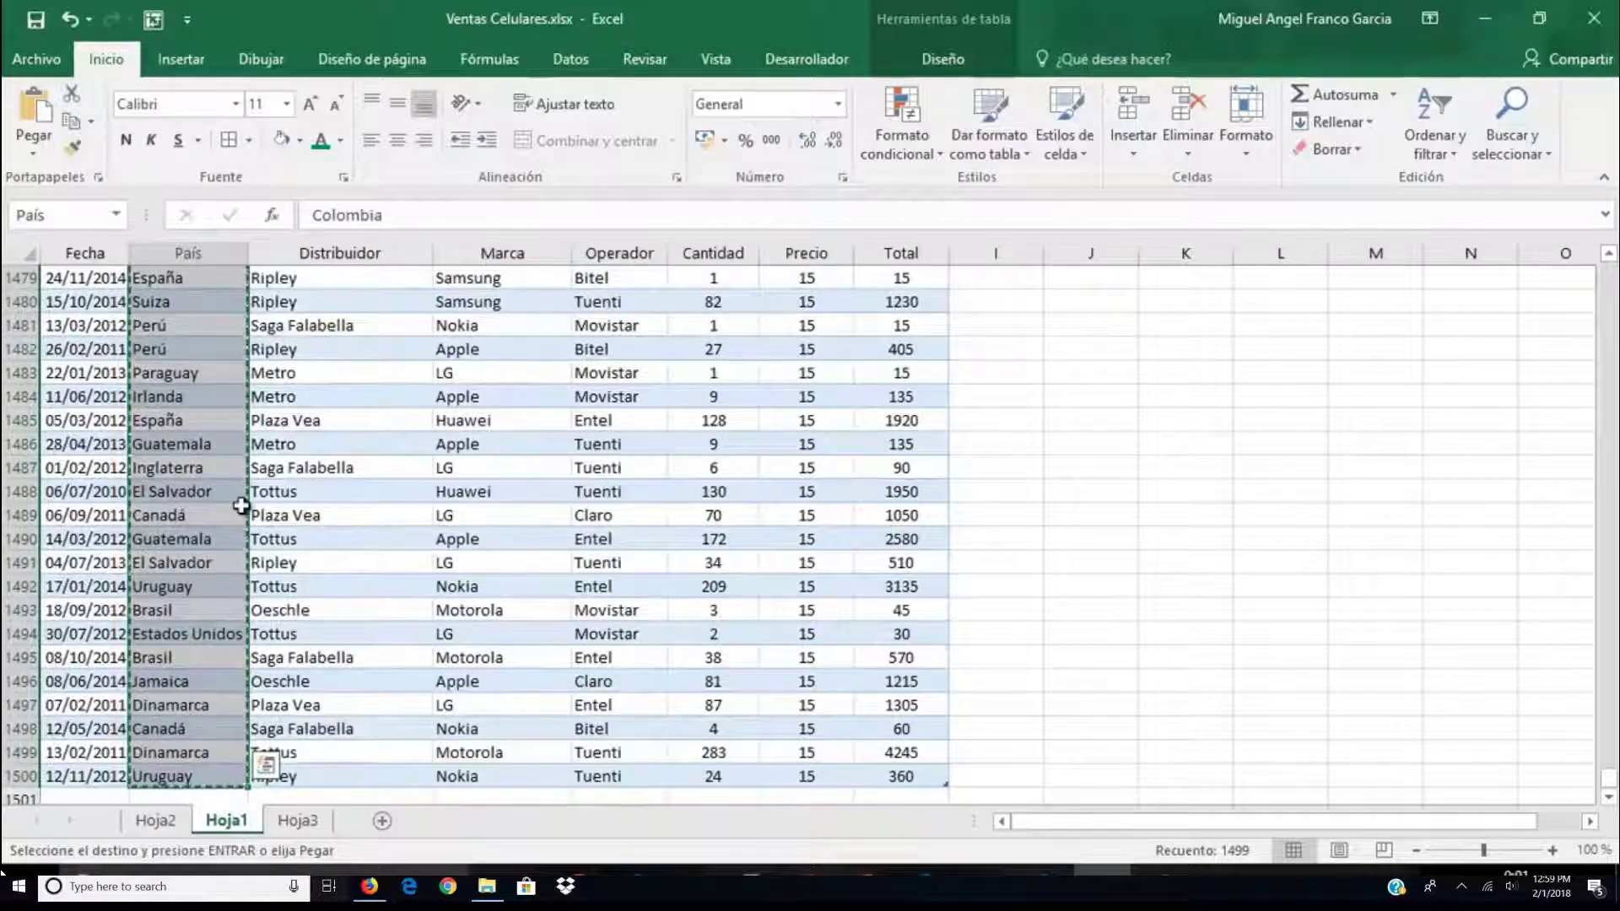
{"action": "left_click", "coordinate": [296, 819]}
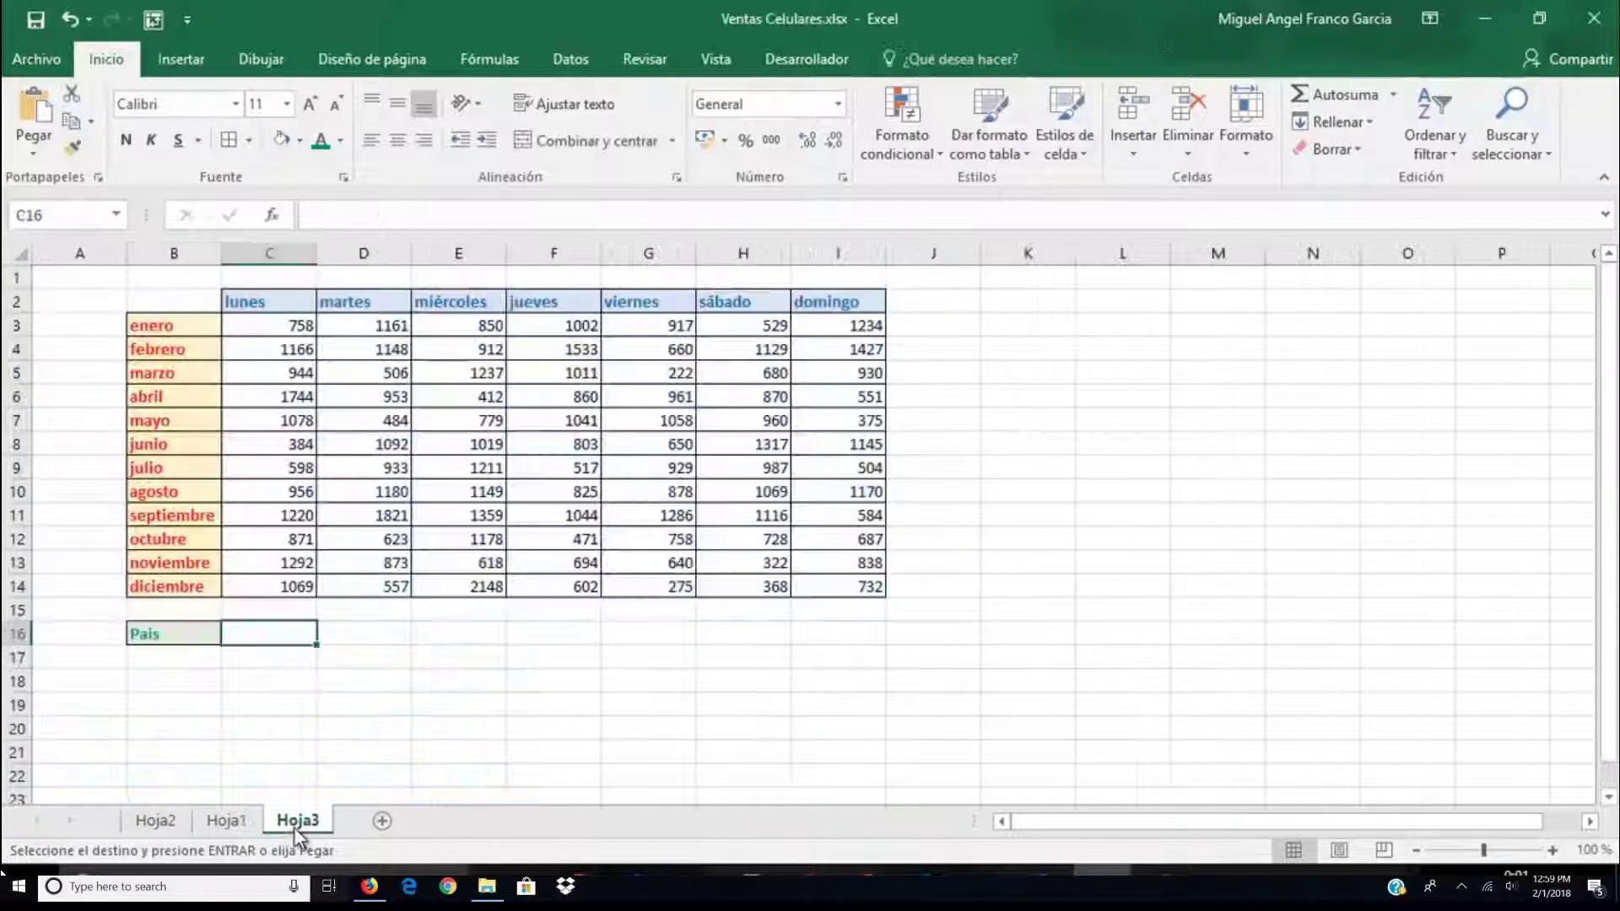
{"action": "left_click", "coordinate": [1117, 278]}
{"action": "key", "text": "ctrl+v"}
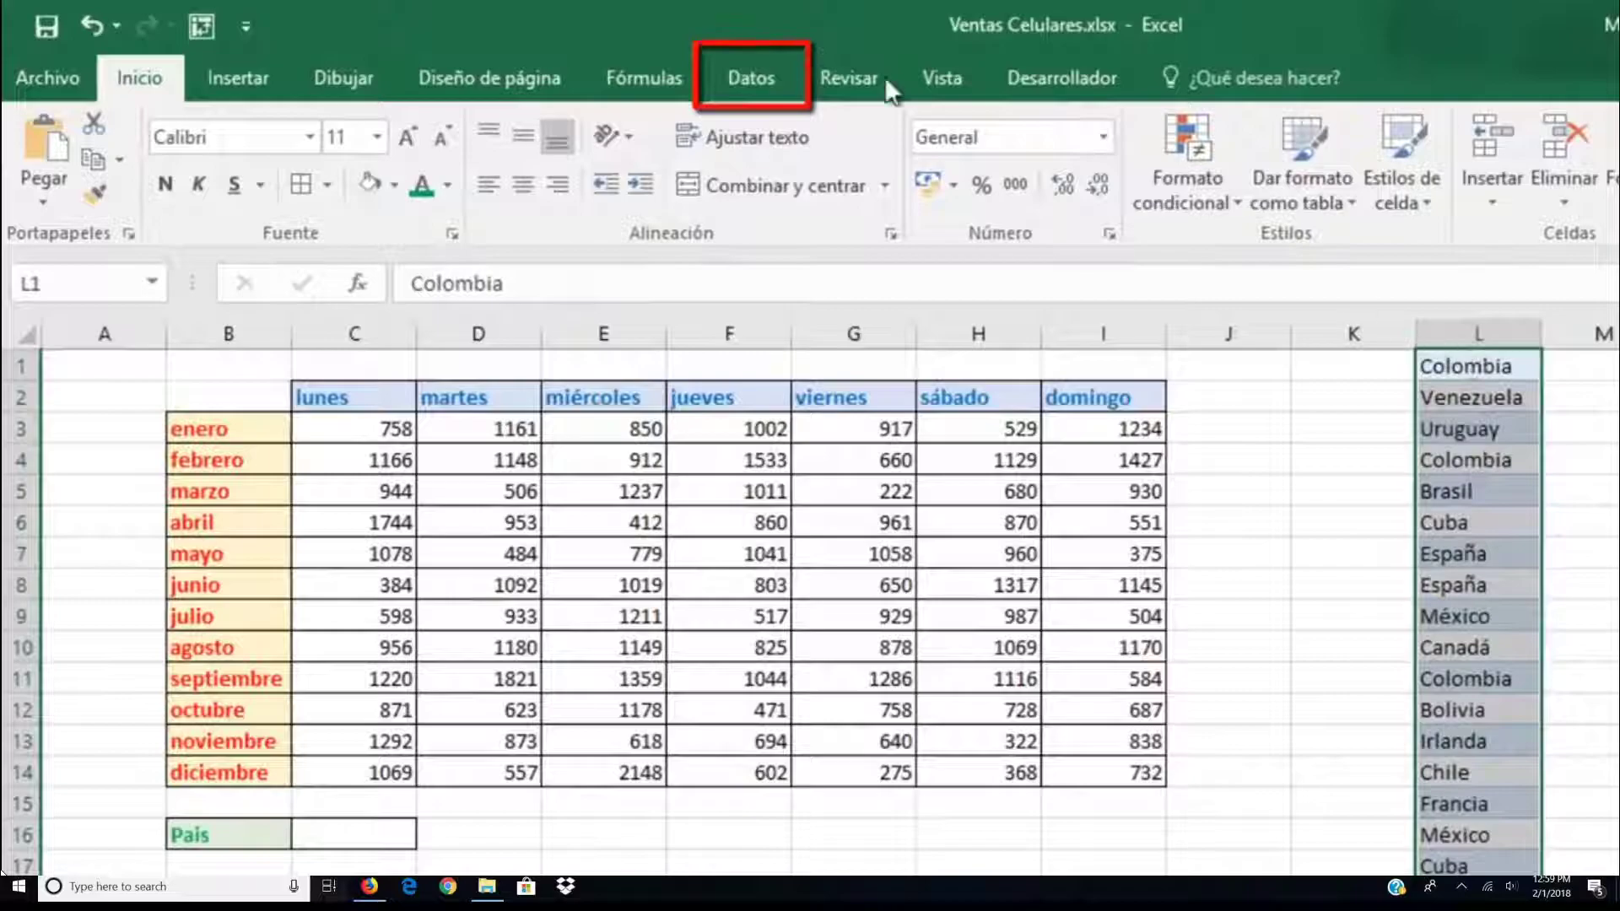
Remove the duplicate countries from column L, keeping the option that treats the first row as a header
{"action": "left_click", "coordinate": [750, 95]}
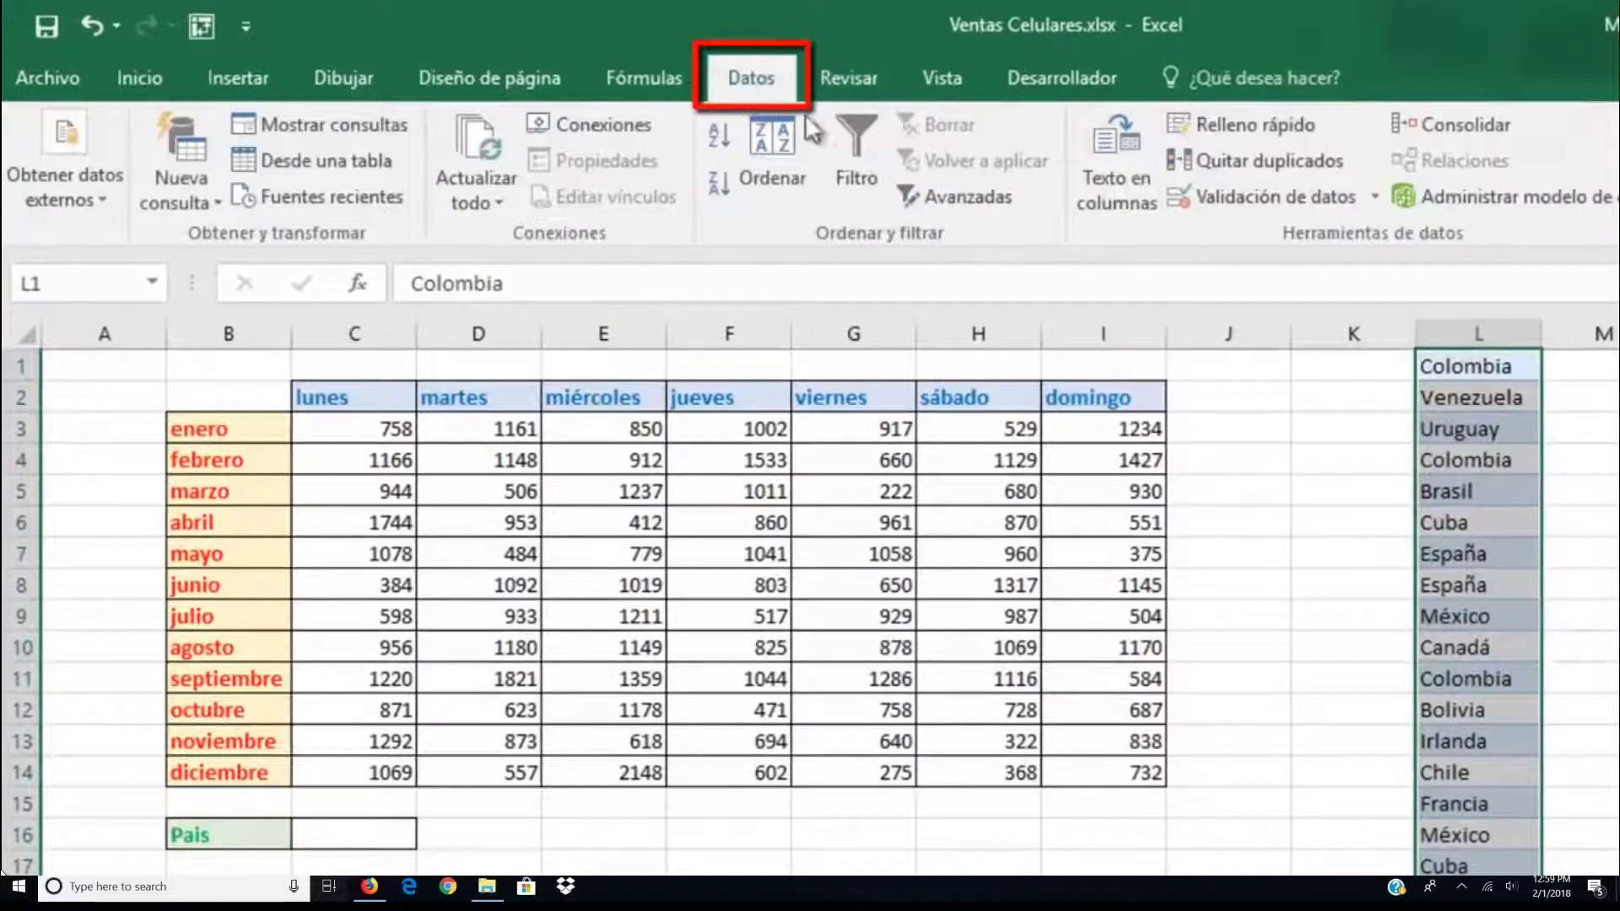
{"action": "left_click", "coordinate": [1272, 157]}
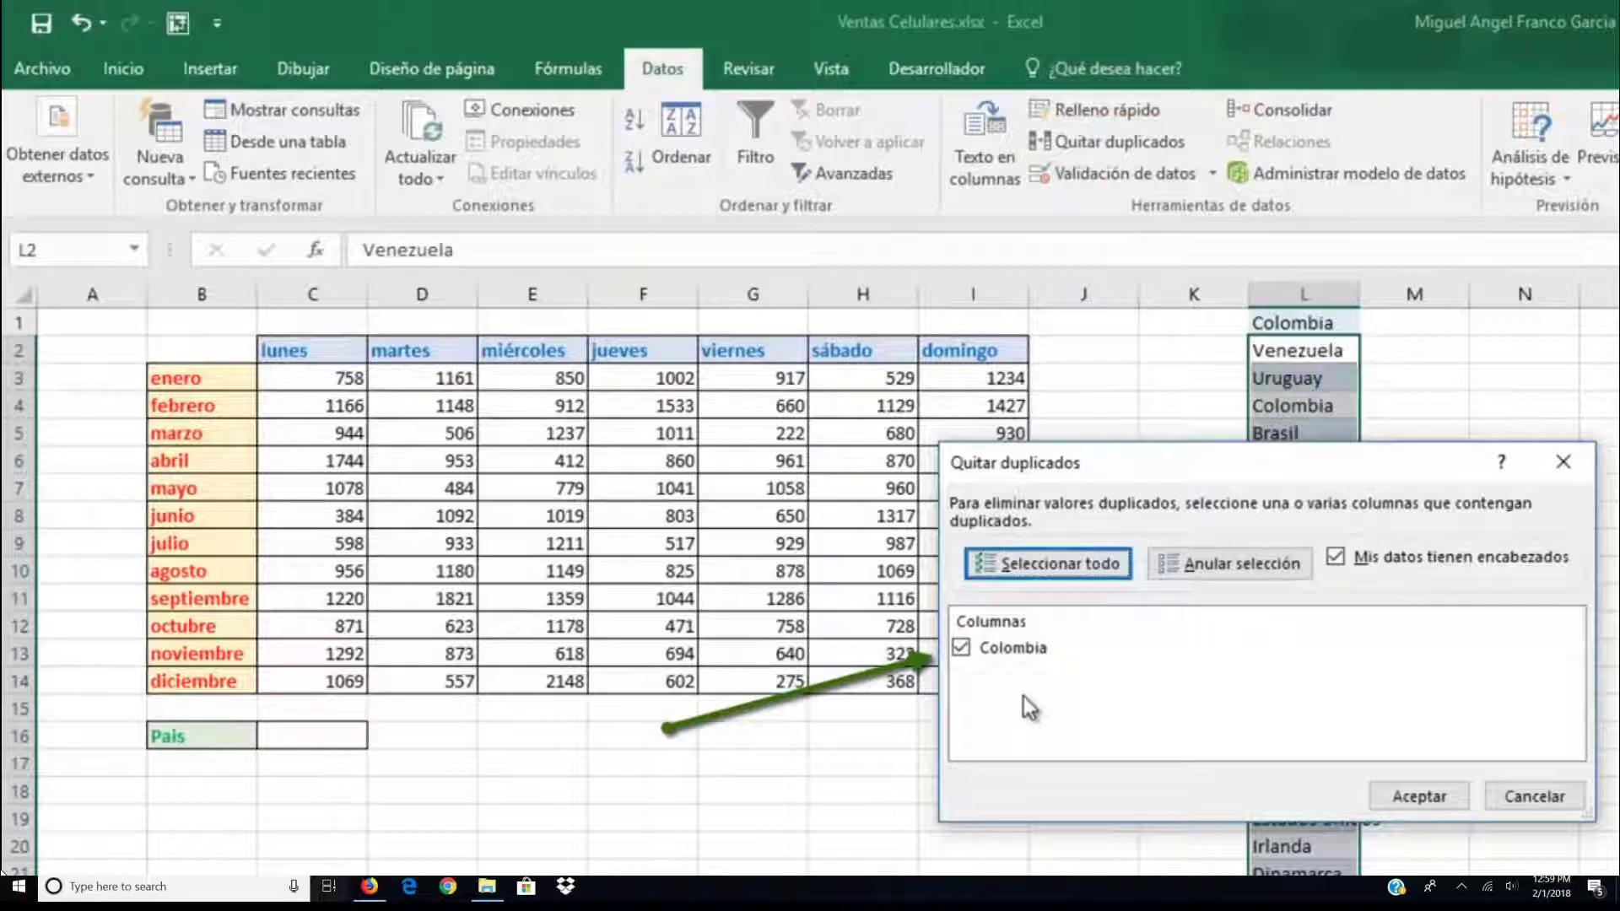
{"action": "left_click", "coordinate": [1409, 796]}
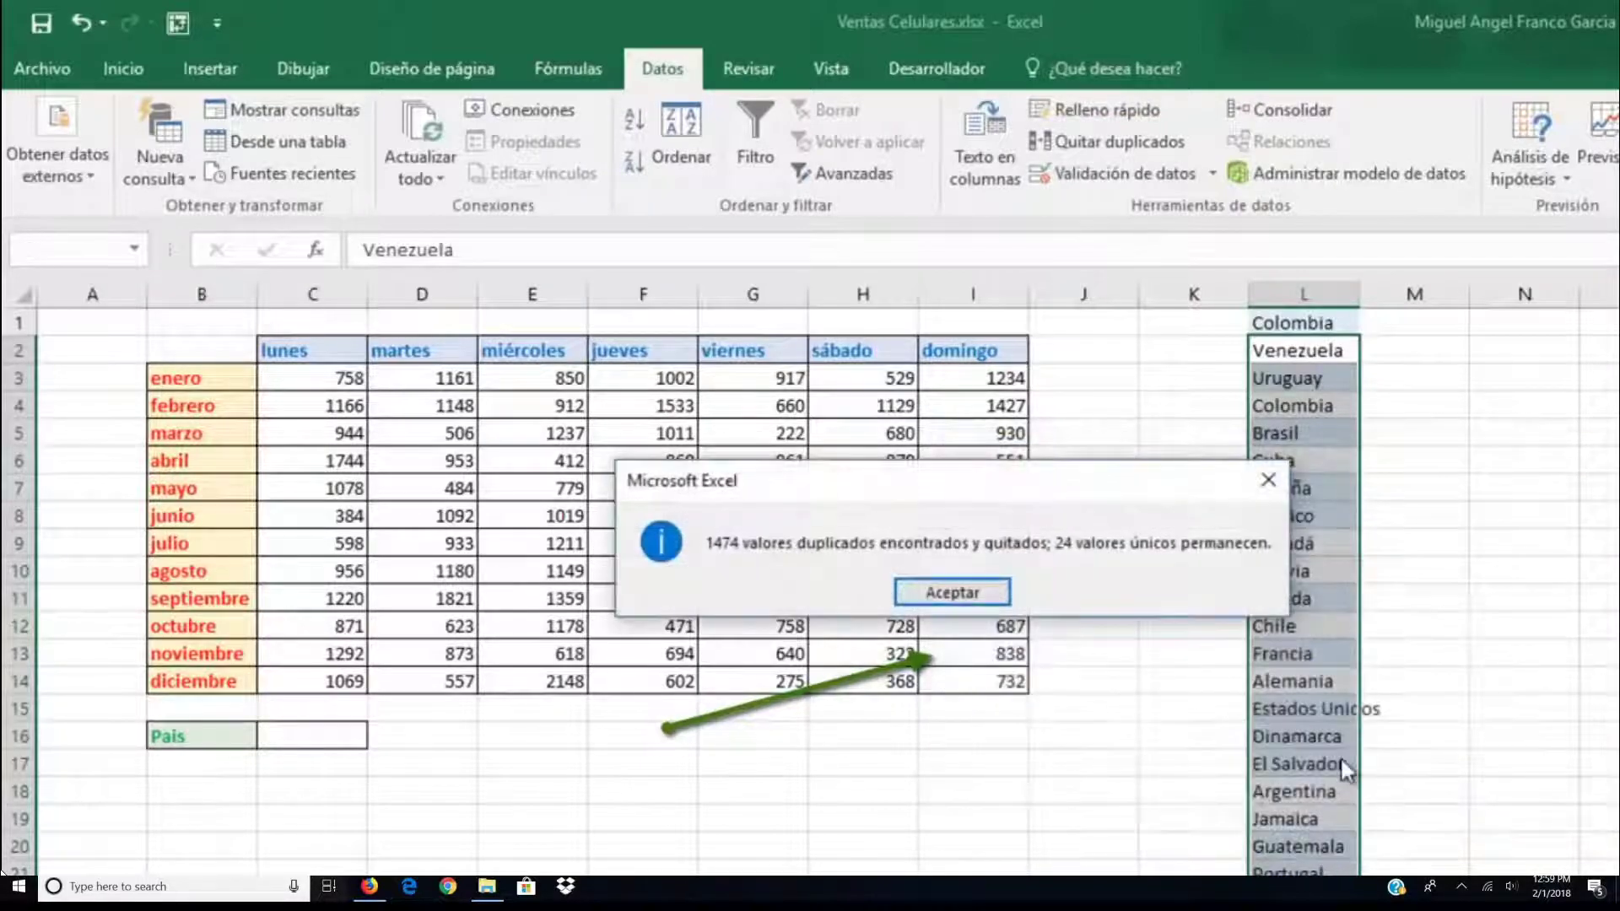
{"action": "left_click", "coordinate": [950, 594]}
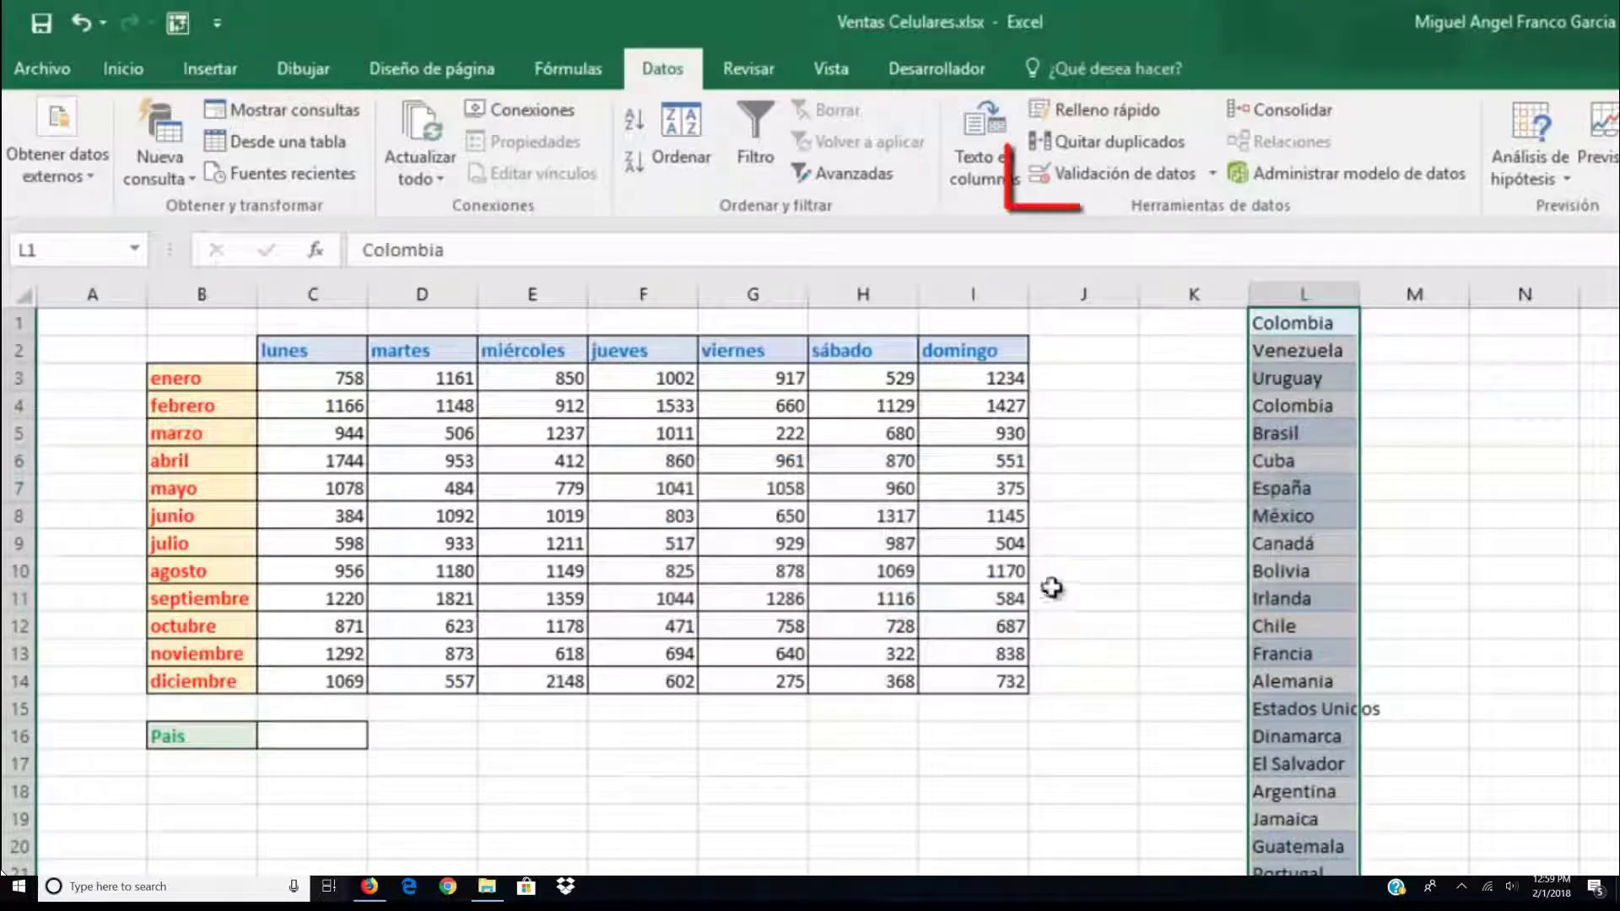
{"action": "left_click", "coordinate": [1168, 567]}
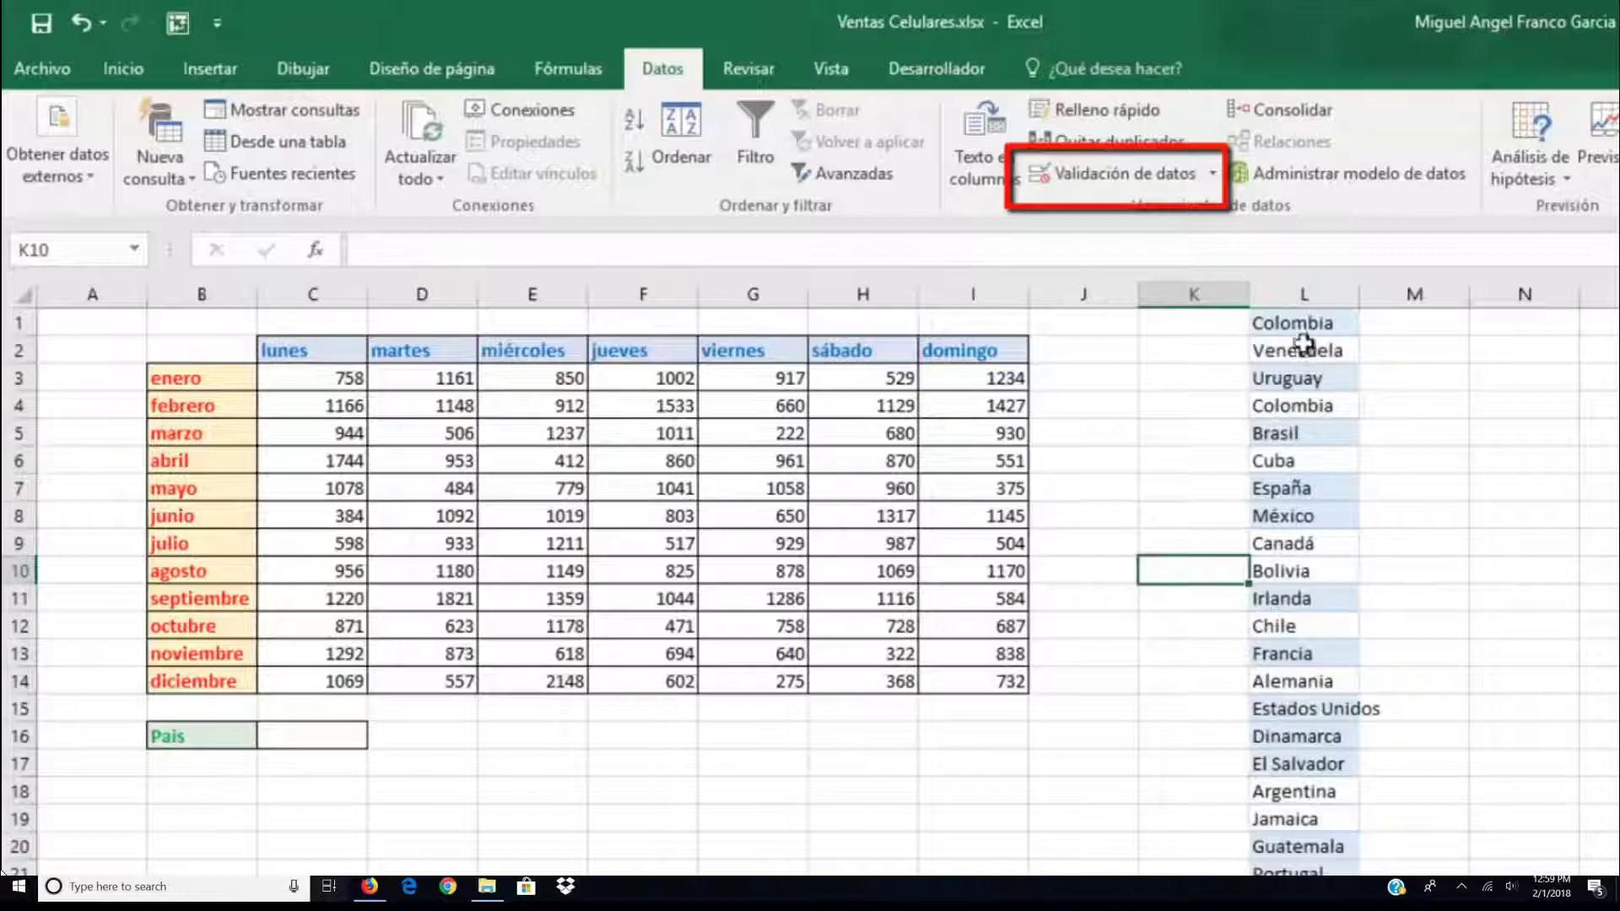
{"action": "left_click_drag", "start_coordinate": [1303, 330], "coordinate": [1303, 638]}
{"action": "left_click", "coordinate": [1151, 654]}
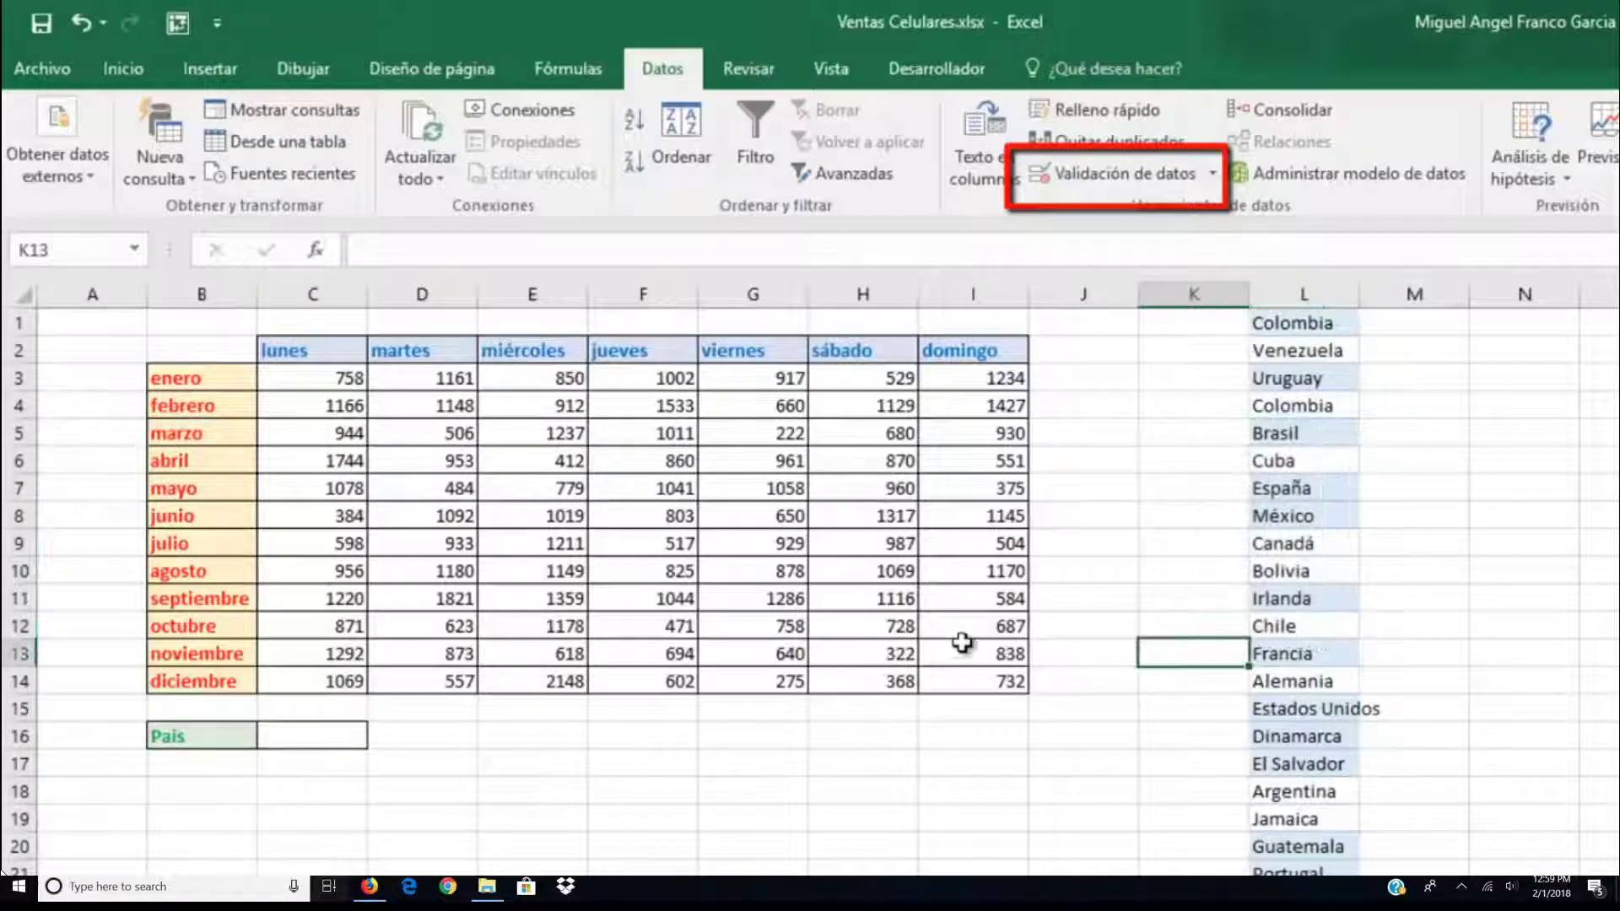
Add a Lista data validation to C16 with the source =$L$1:$L$25 and choose Cuba from its drop-down
{"action": "left_click", "coordinate": [312, 732]}
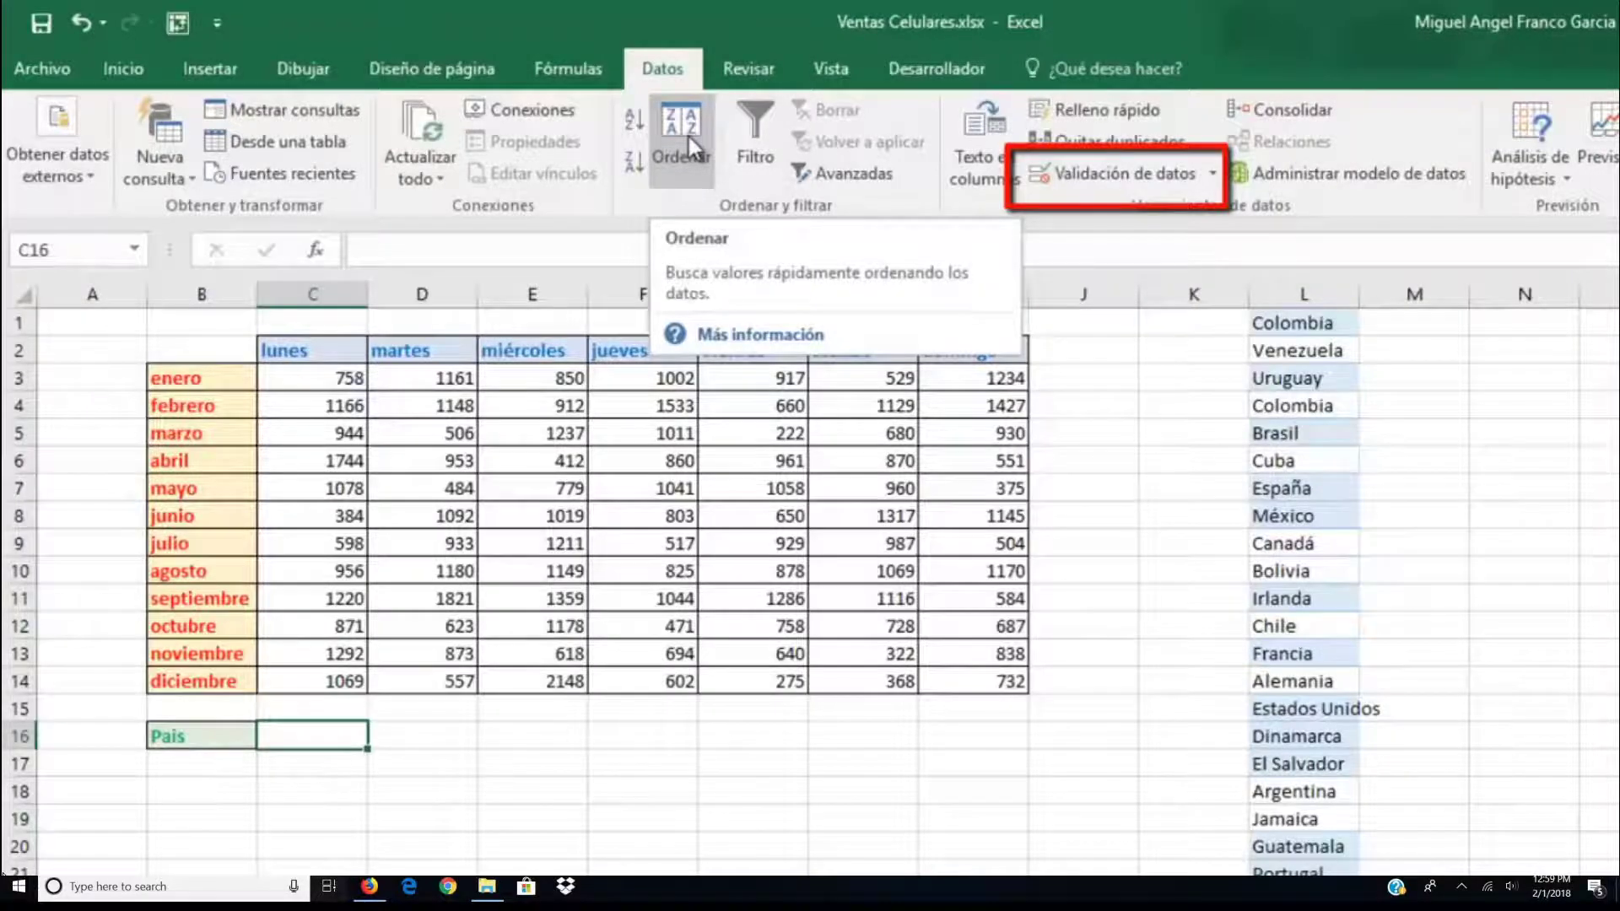
{"action": "left_click", "coordinate": [1088, 173]}
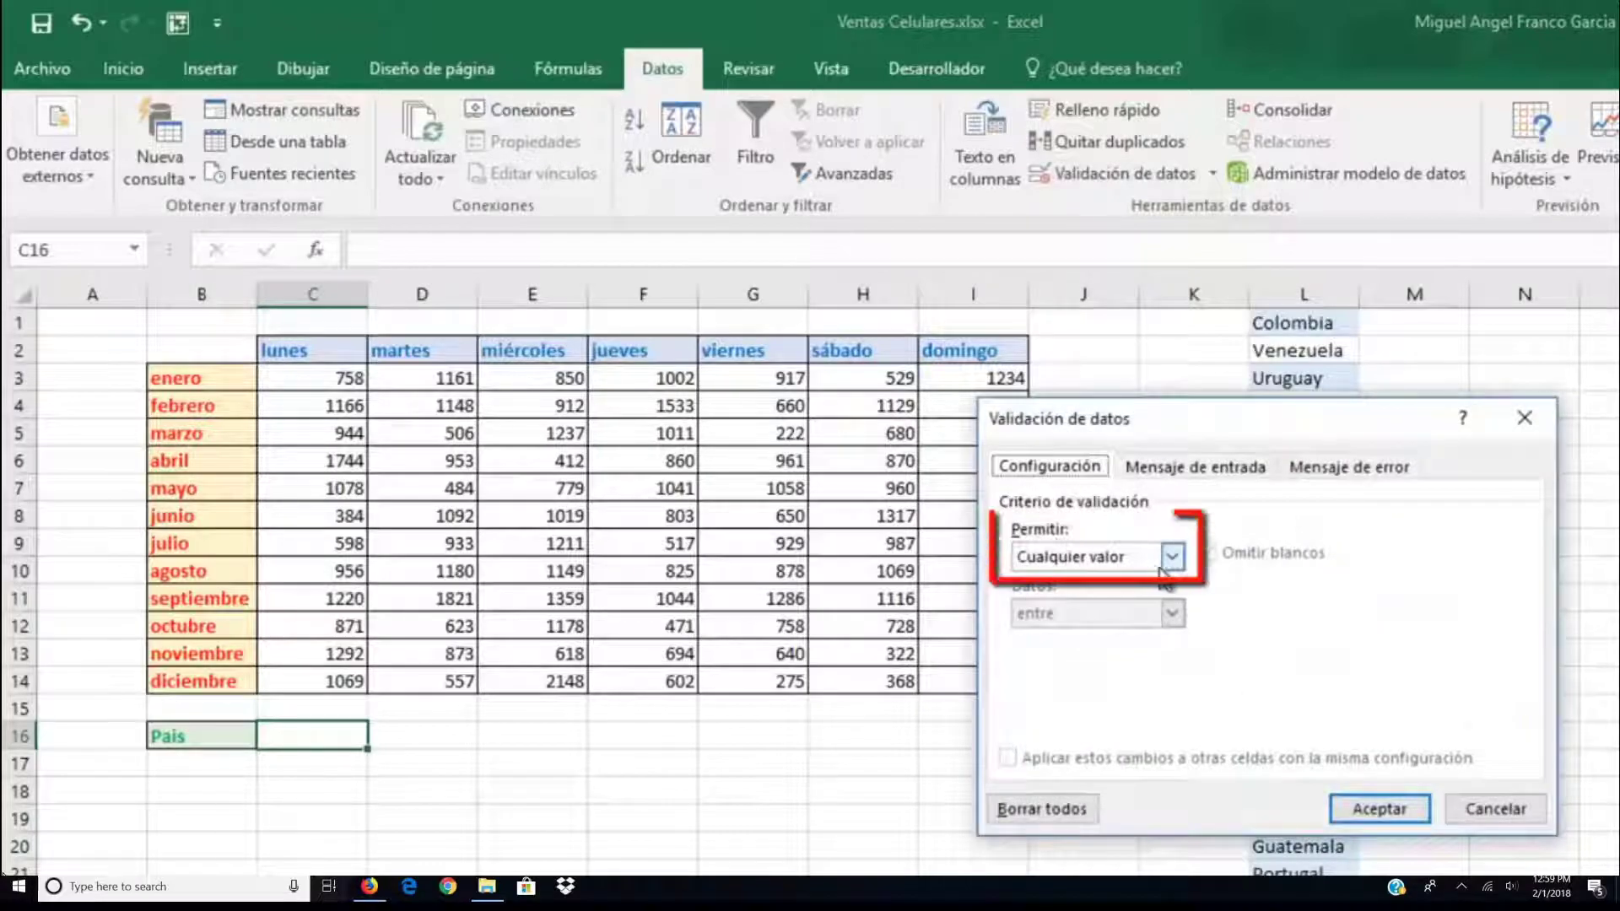
{"action": "left_click", "coordinate": [1171, 557]}
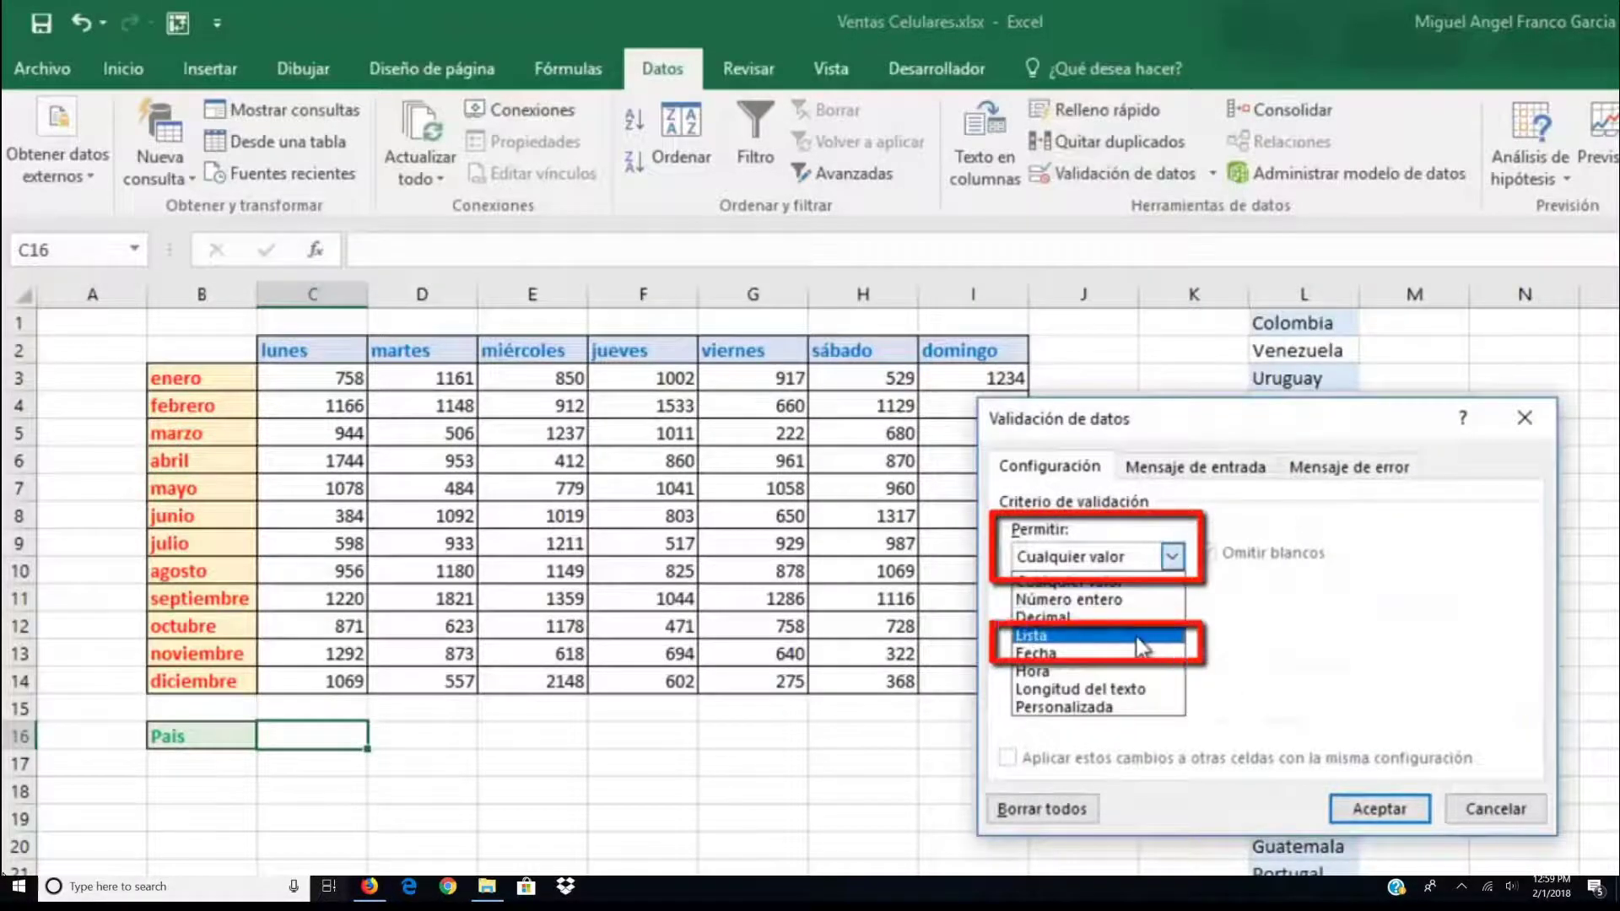
{"action": "left_click", "coordinate": [1142, 645]}
{"action": "left_click", "coordinate": [1122, 669]}
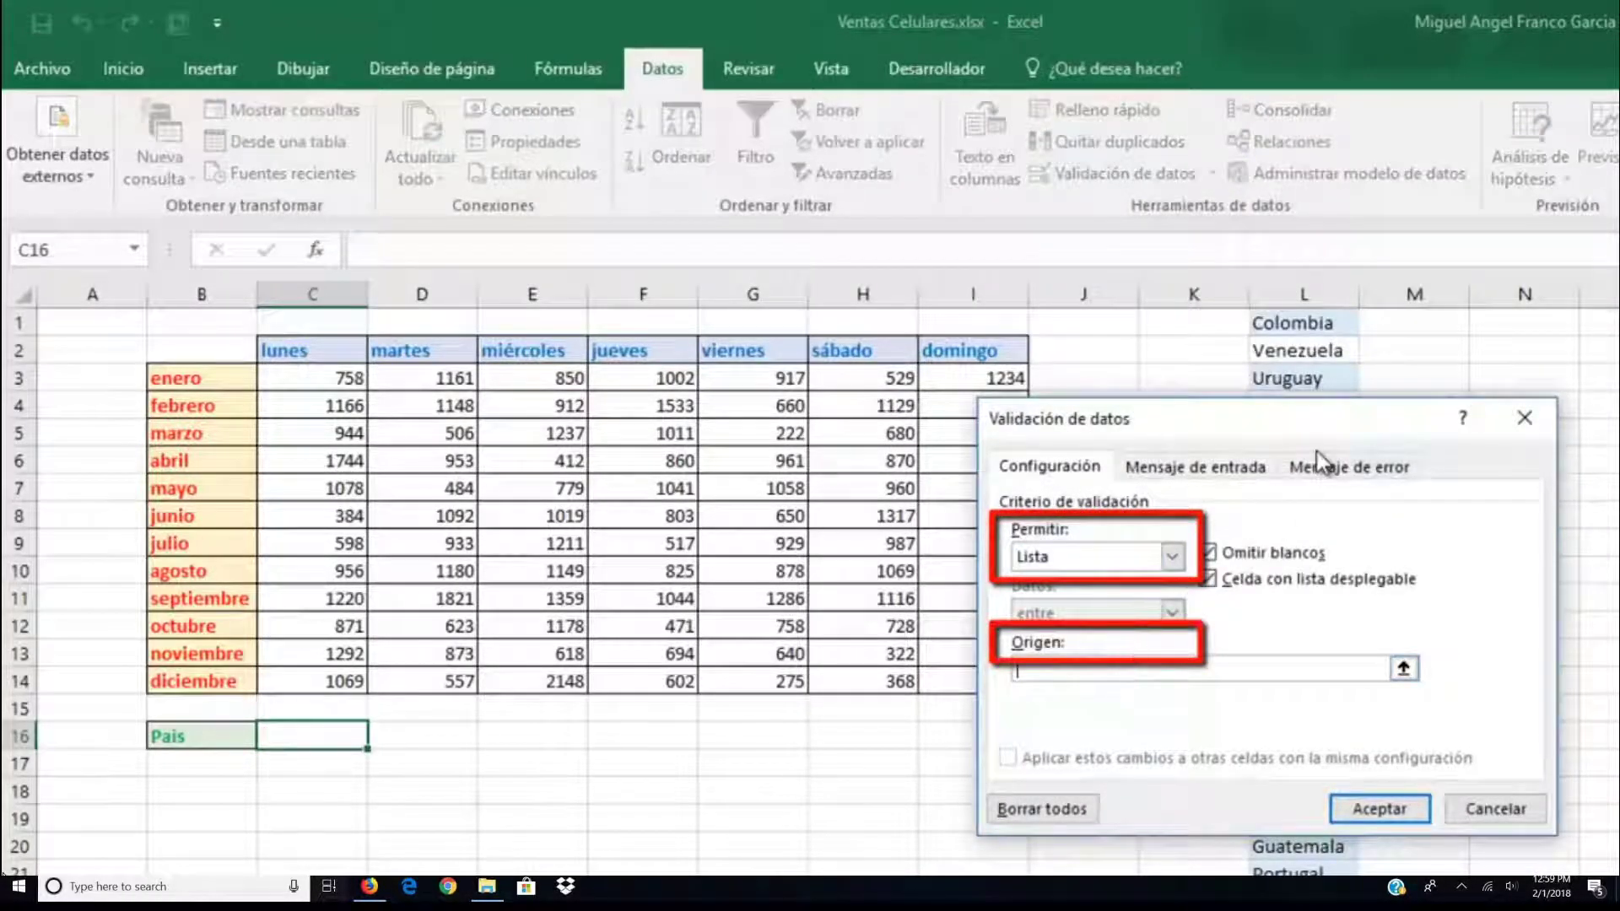
{"action": "left_click_drag", "start_coordinate": [1311, 430], "coordinate": [922, 439]}
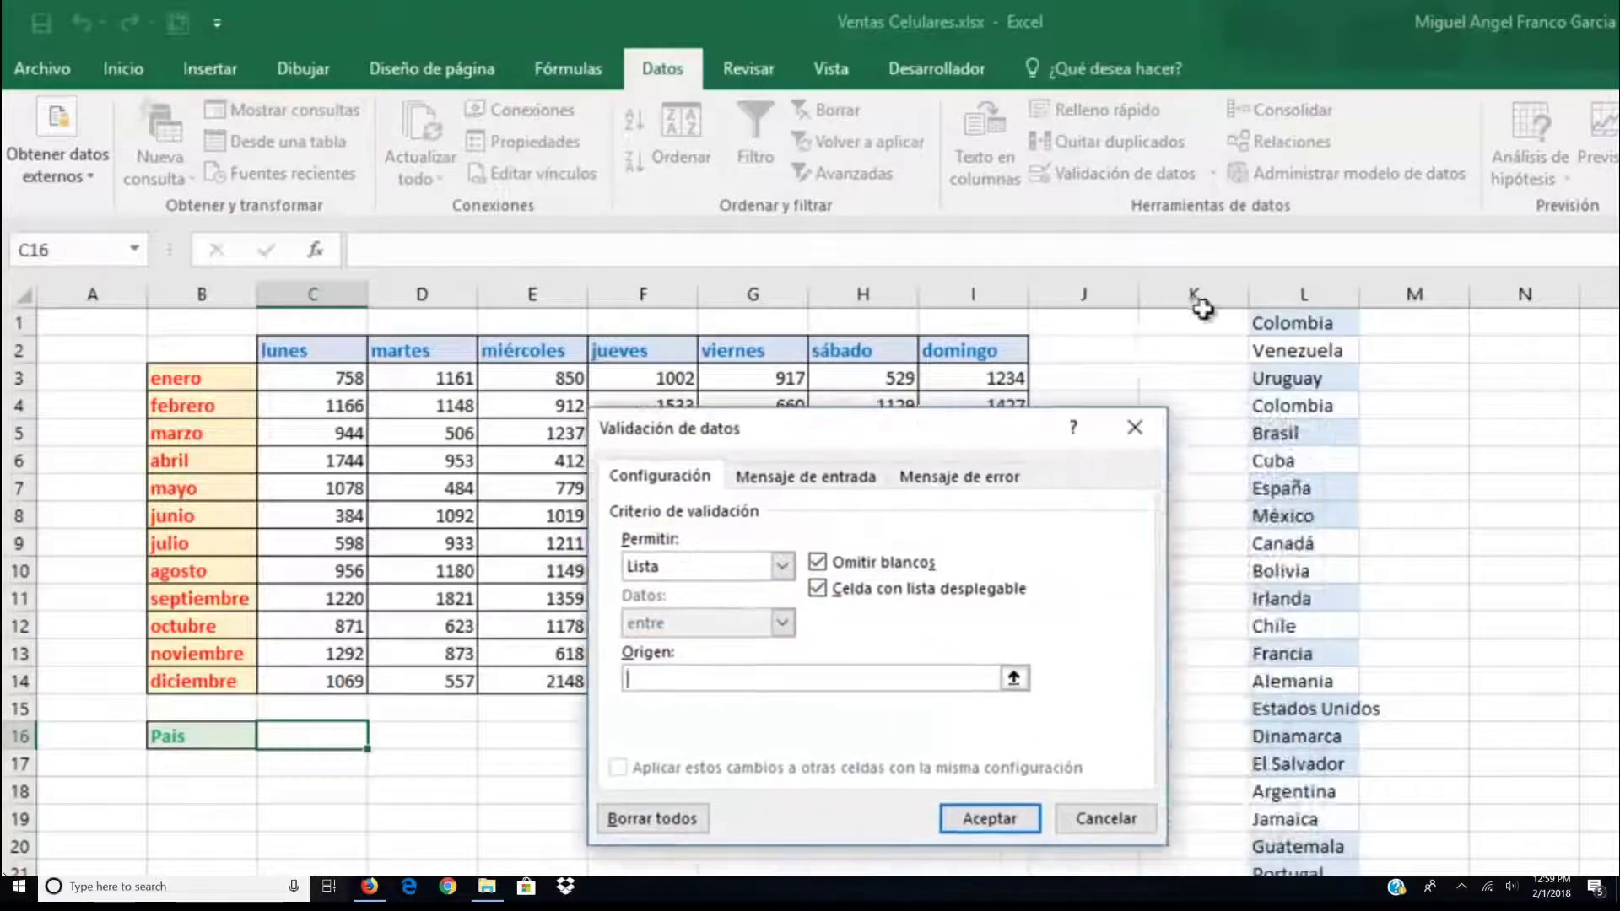
{"action": "left_click_drag", "start_coordinate": [1286, 328], "coordinate": [1298, 872]}
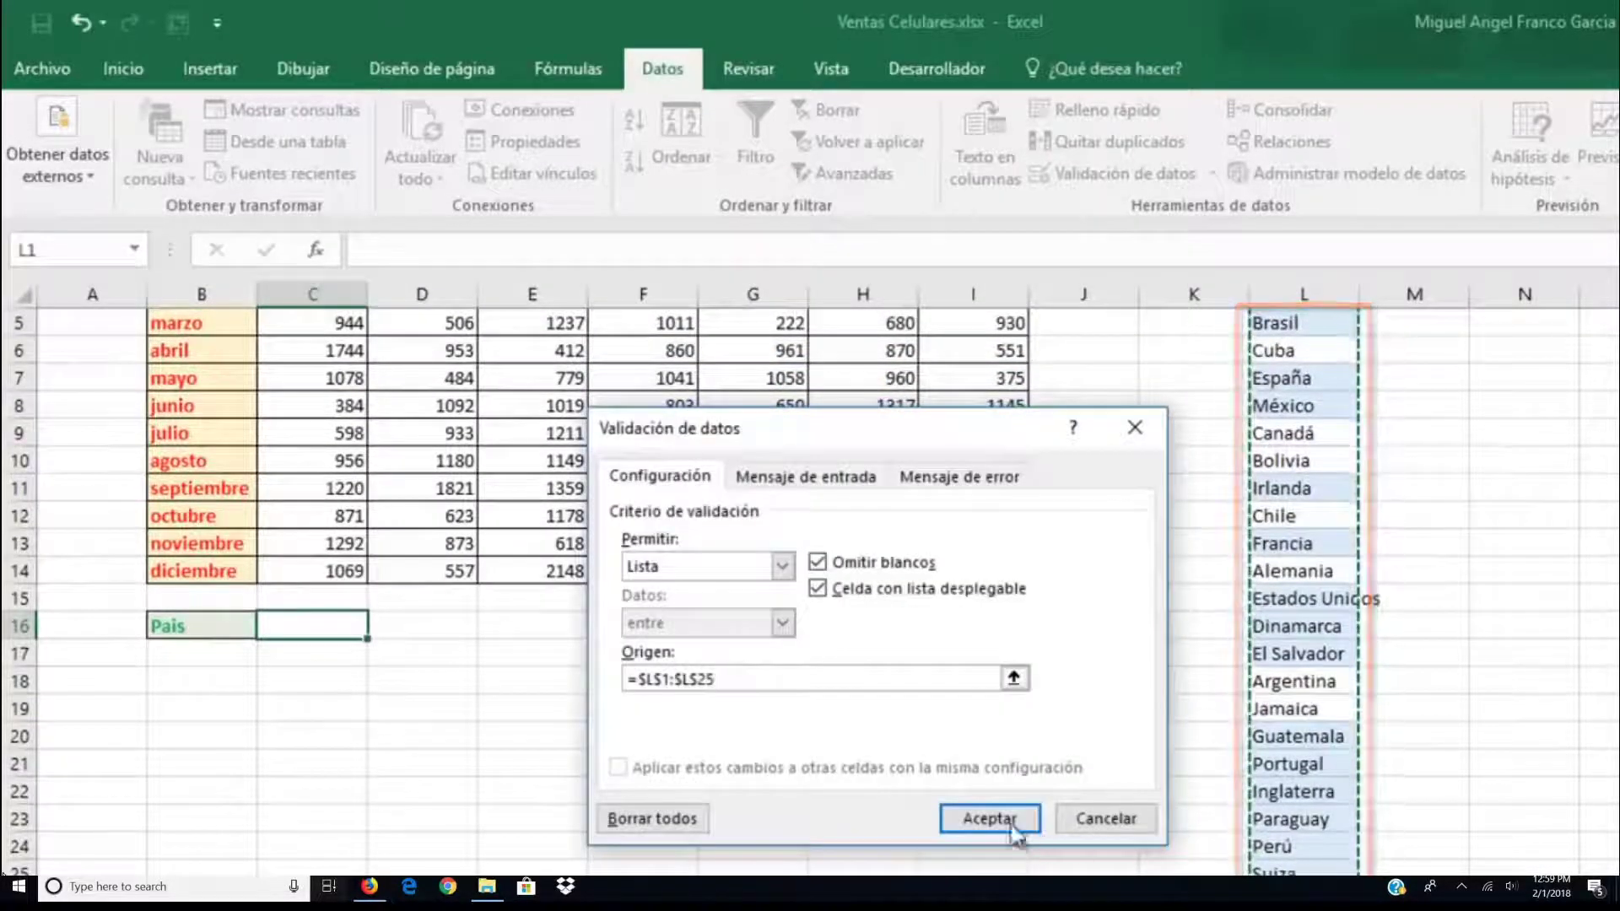
{"action": "left_click", "coordinate": [989, 818]}
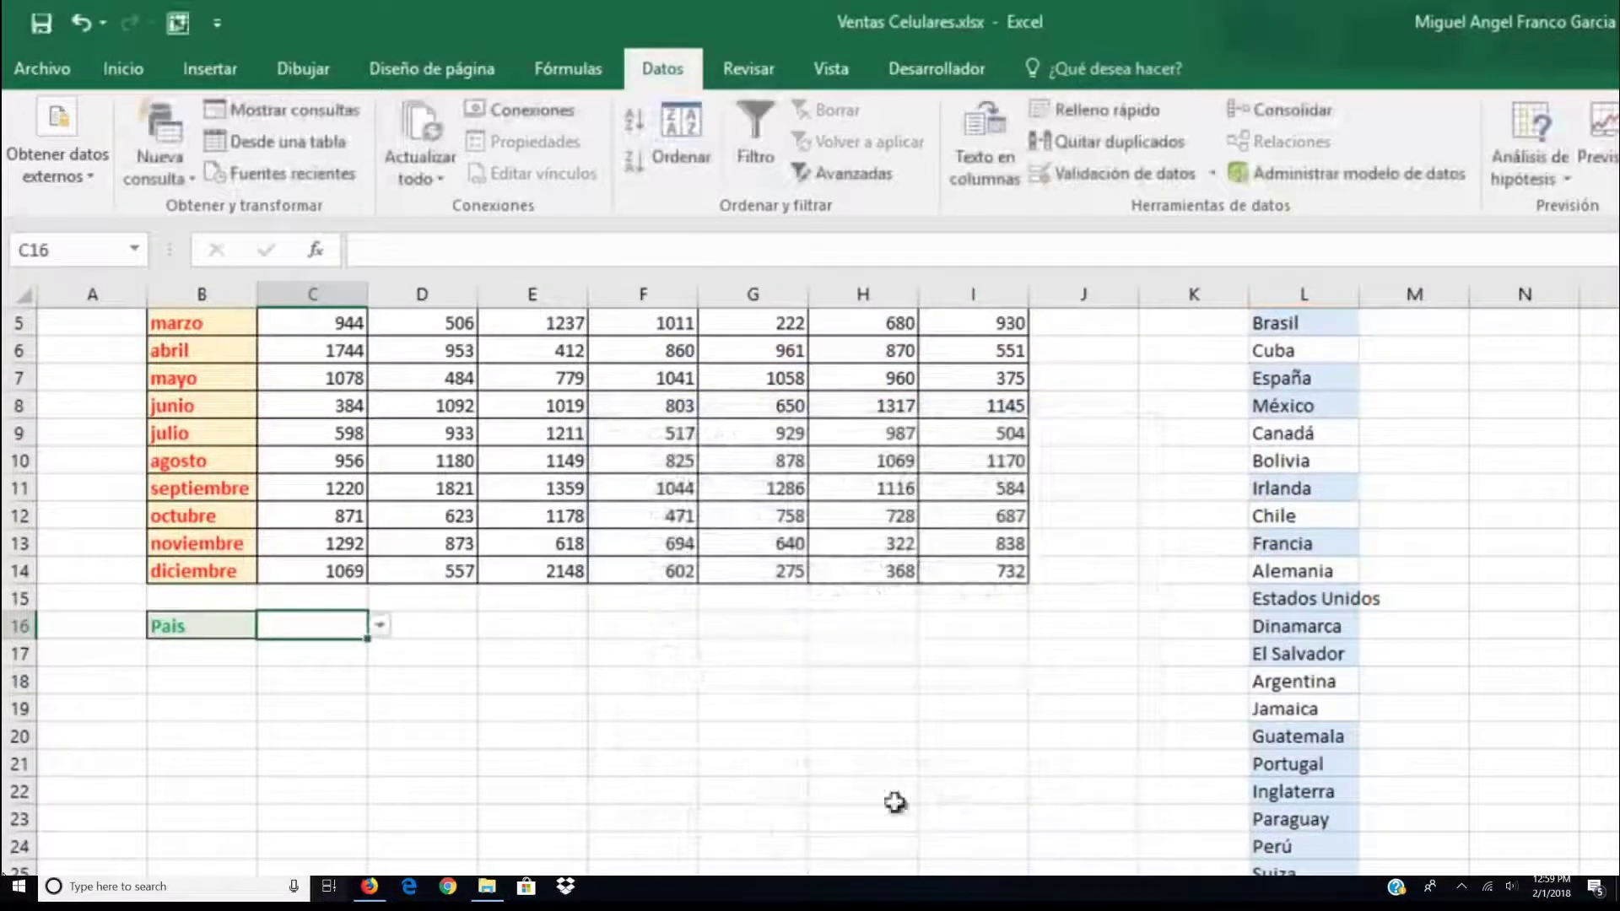
{"action": "left_click", "coordinate": [379, 629]}
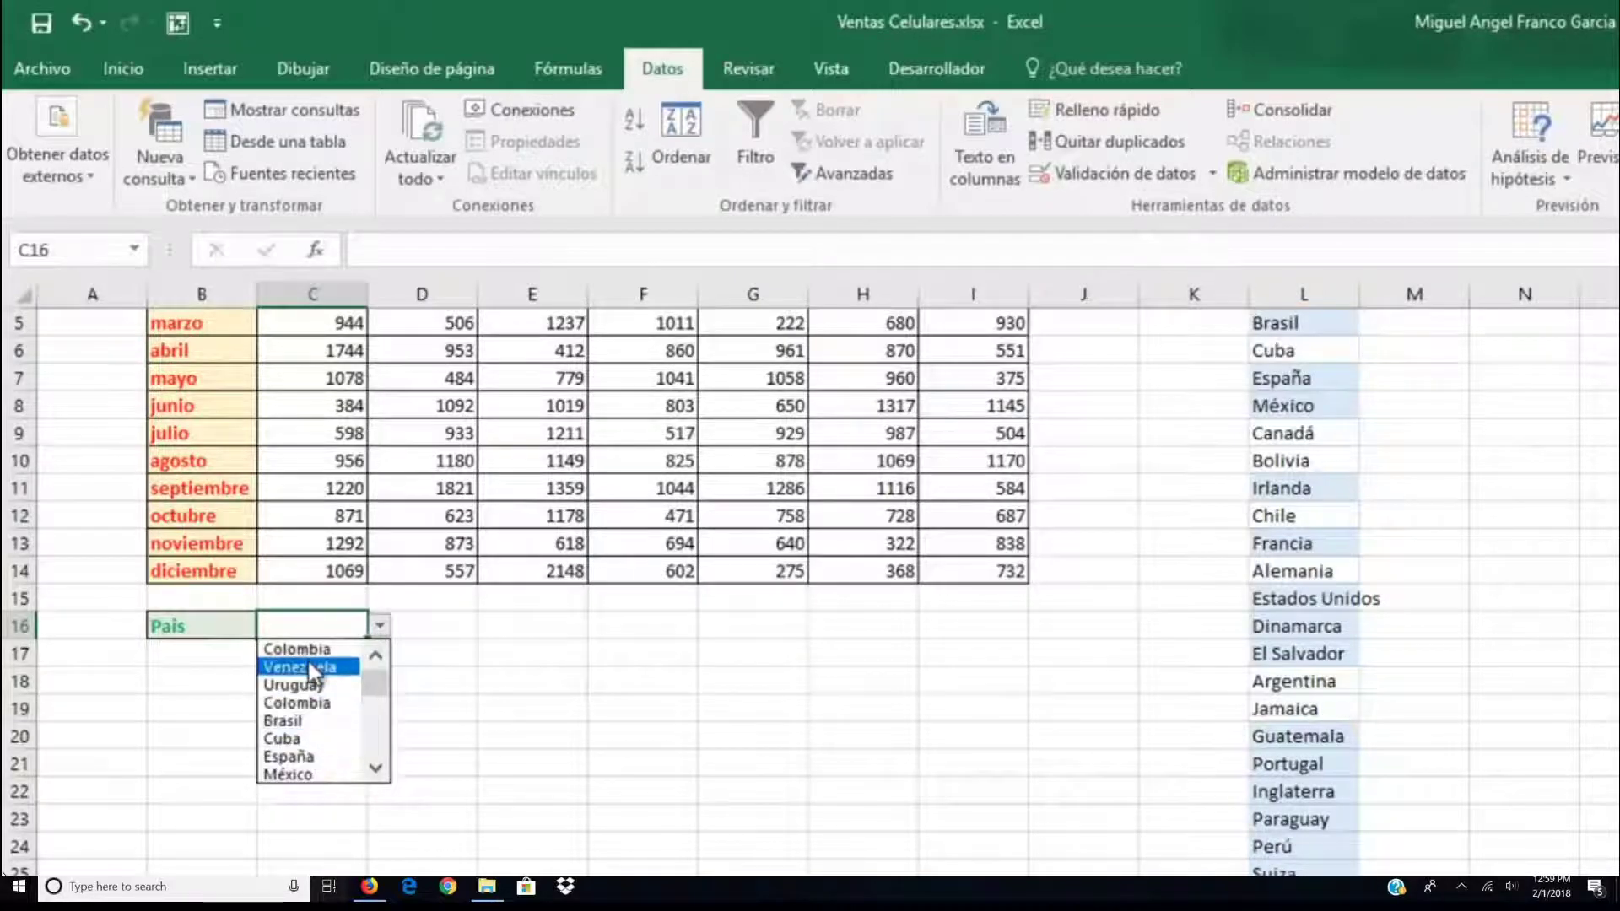
{"action": "left_click", "coordinate": [306, 736]}
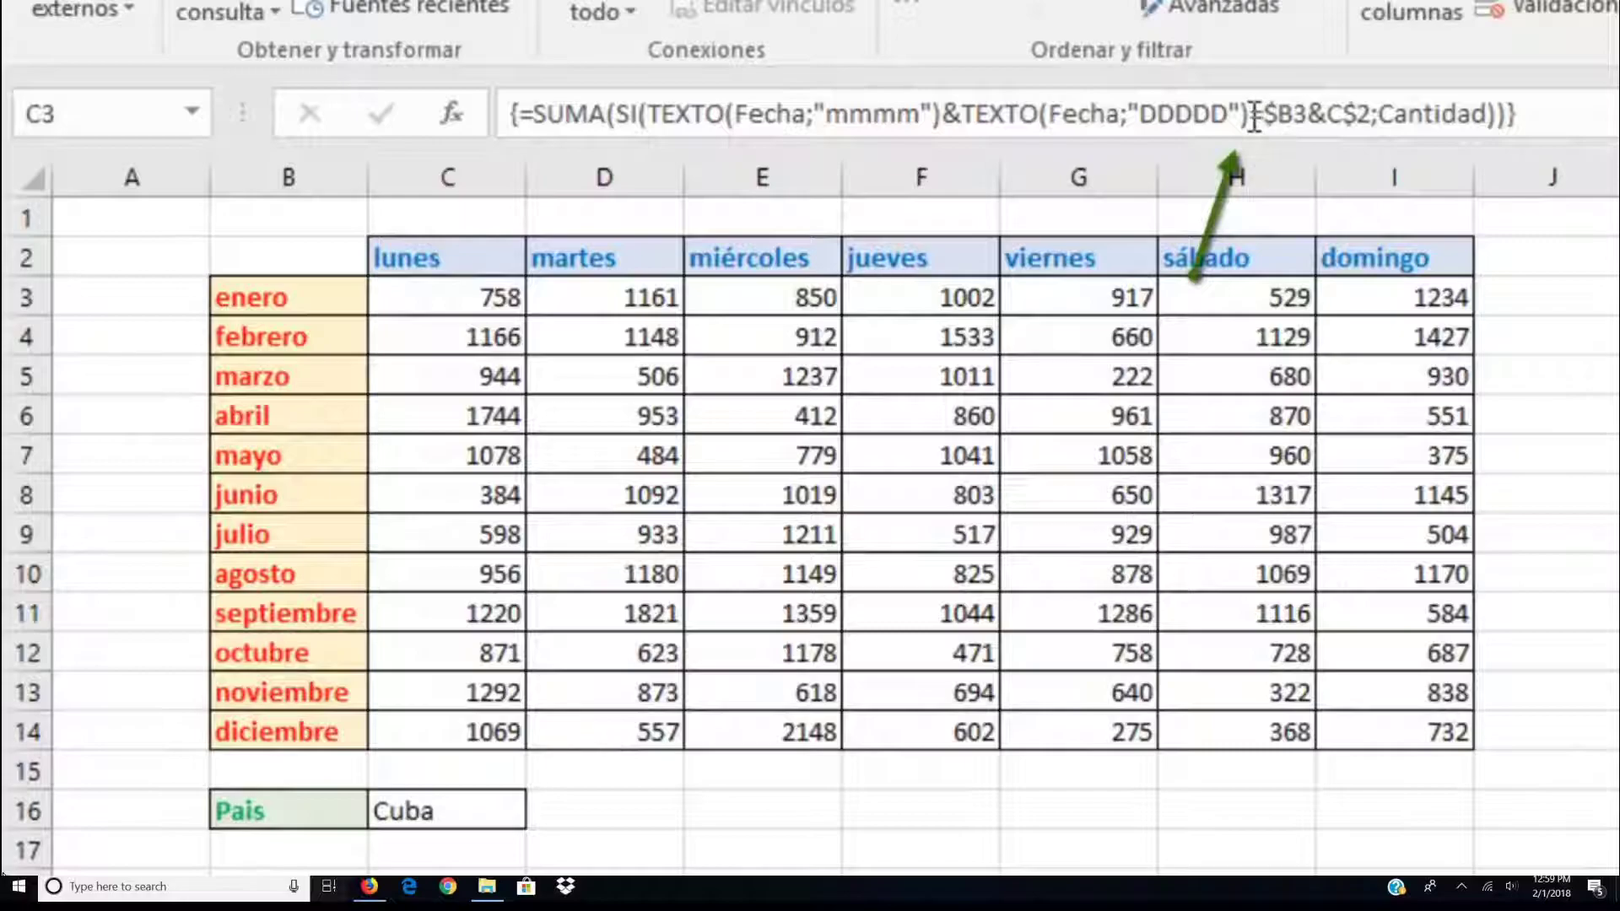
Insert &País before the equals sign in C3's array formula, using the named range País
{"action": "left_click", "coordinate": [1212, 114]}
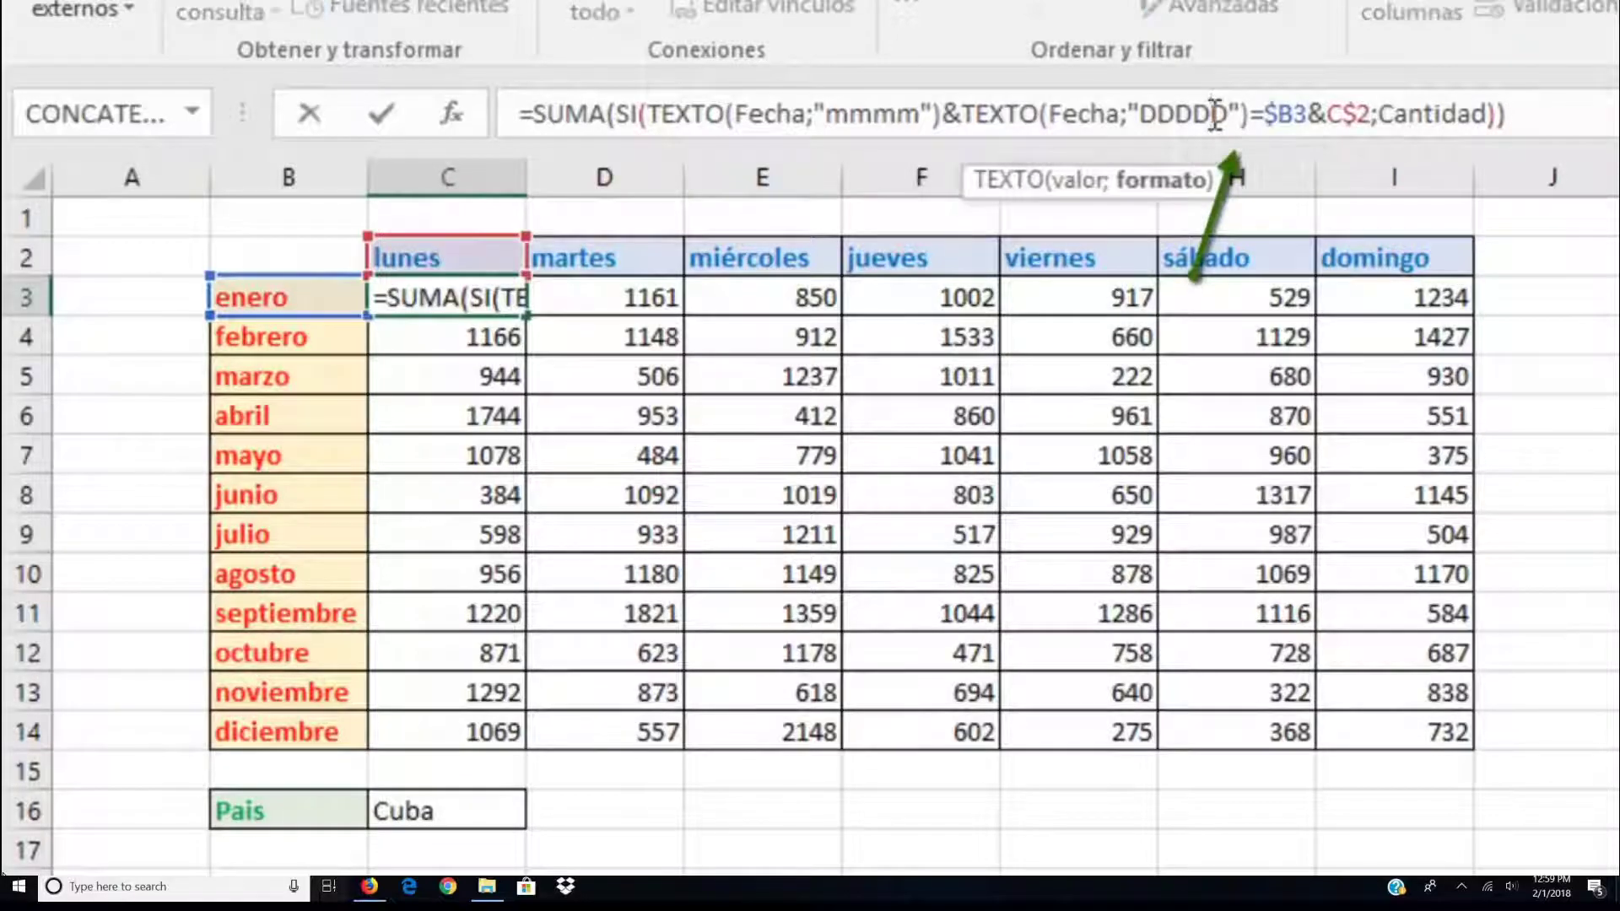
{"action": "left_click", "coordinate": [683, 122]}
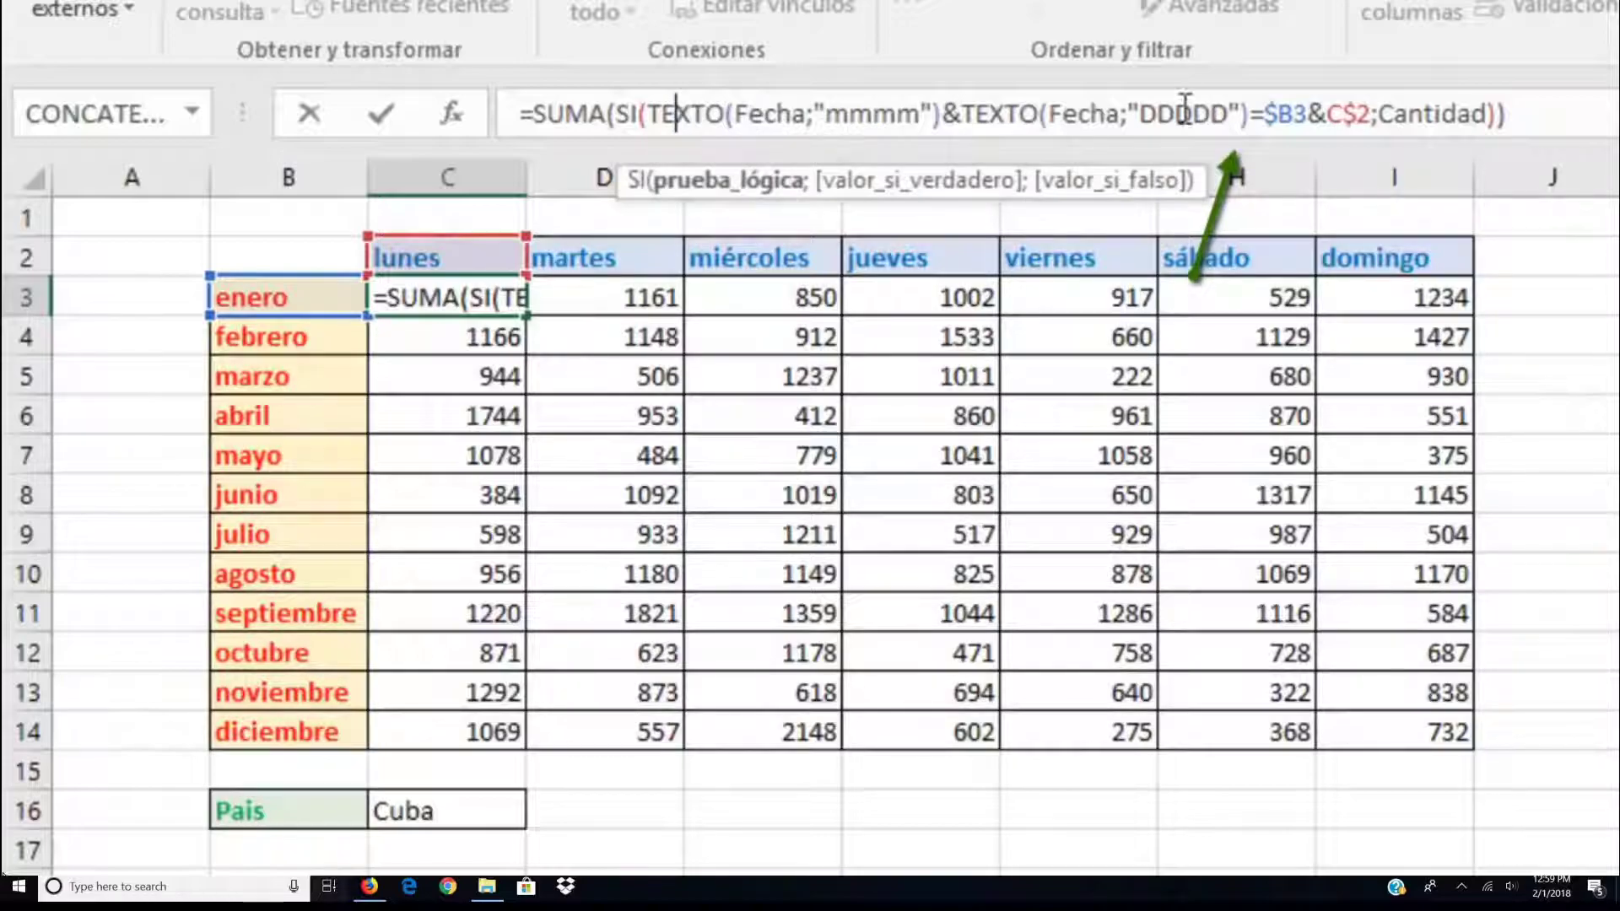
{"action": "left_click", "coordinate": [1252, 115]}
{"action": "type", "text": "&"}
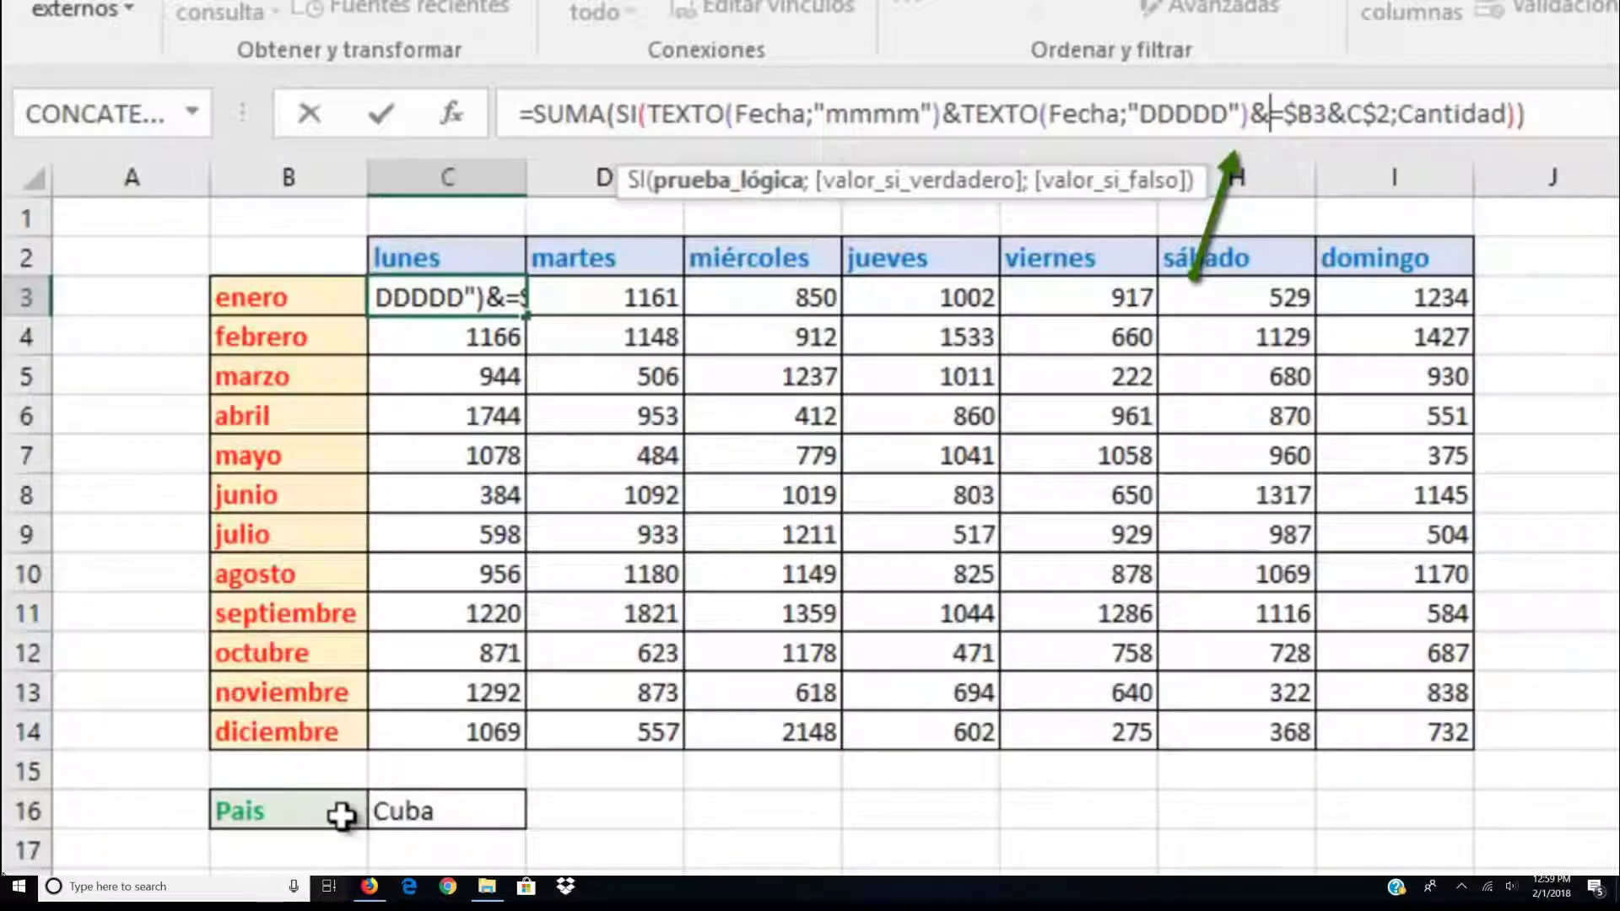
{"action": "type", "text": "pa"}
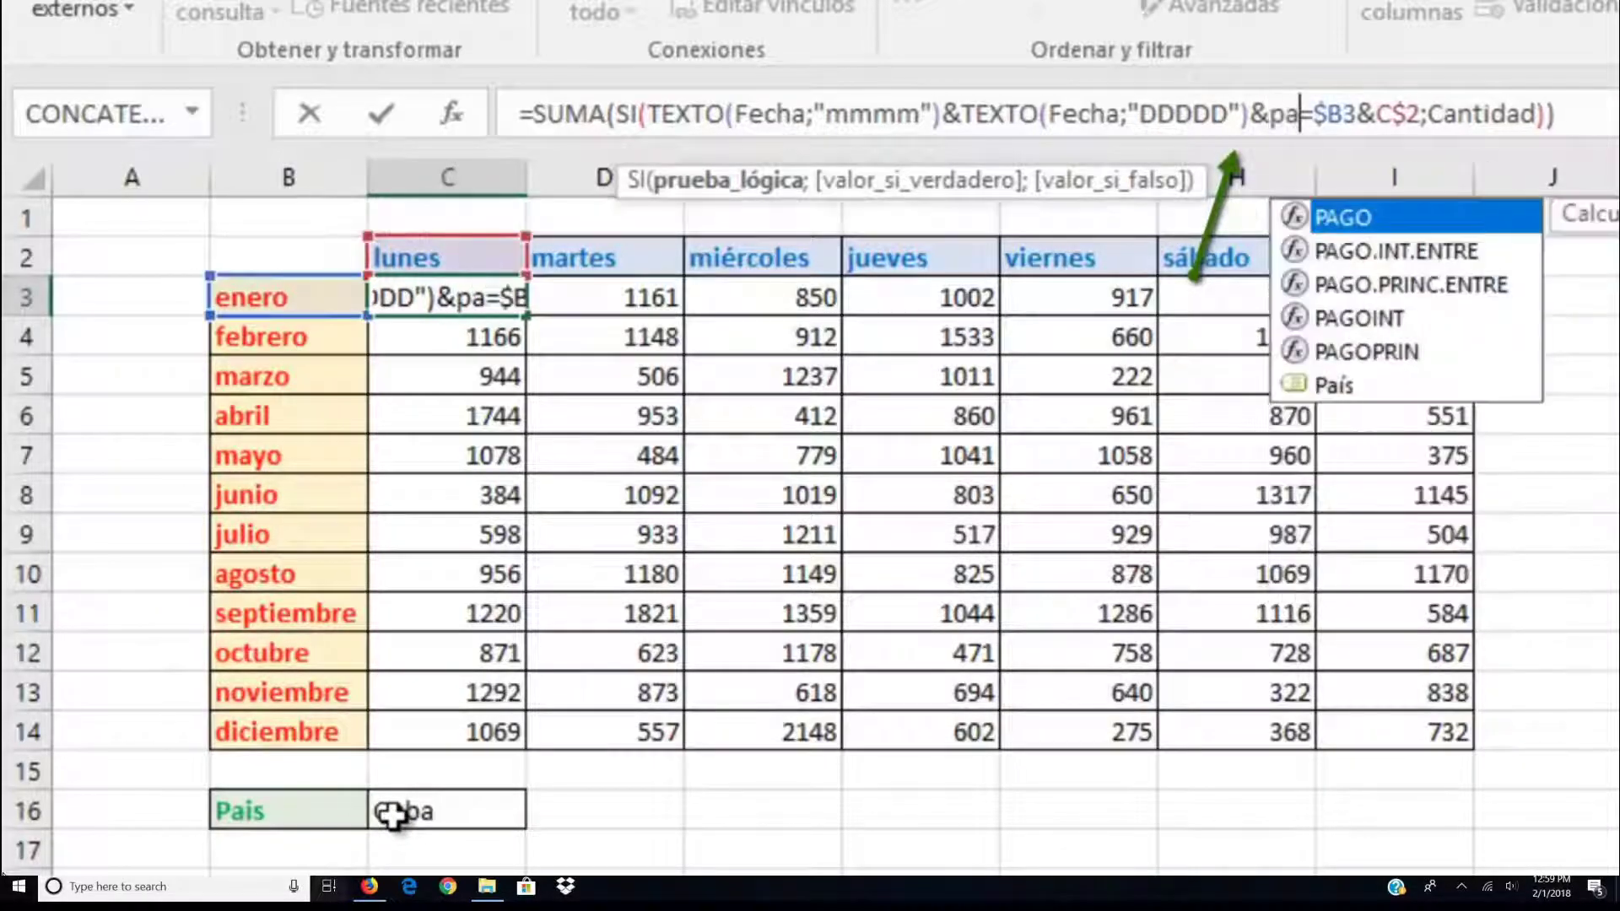
{"action": "key", "text": "Down"}
{"action": "key", "text": "Down"}
{"action": "key", "text": "Down"}
{"action": "key", "text": "Down"}
{"action": "key", "text": "Down"}
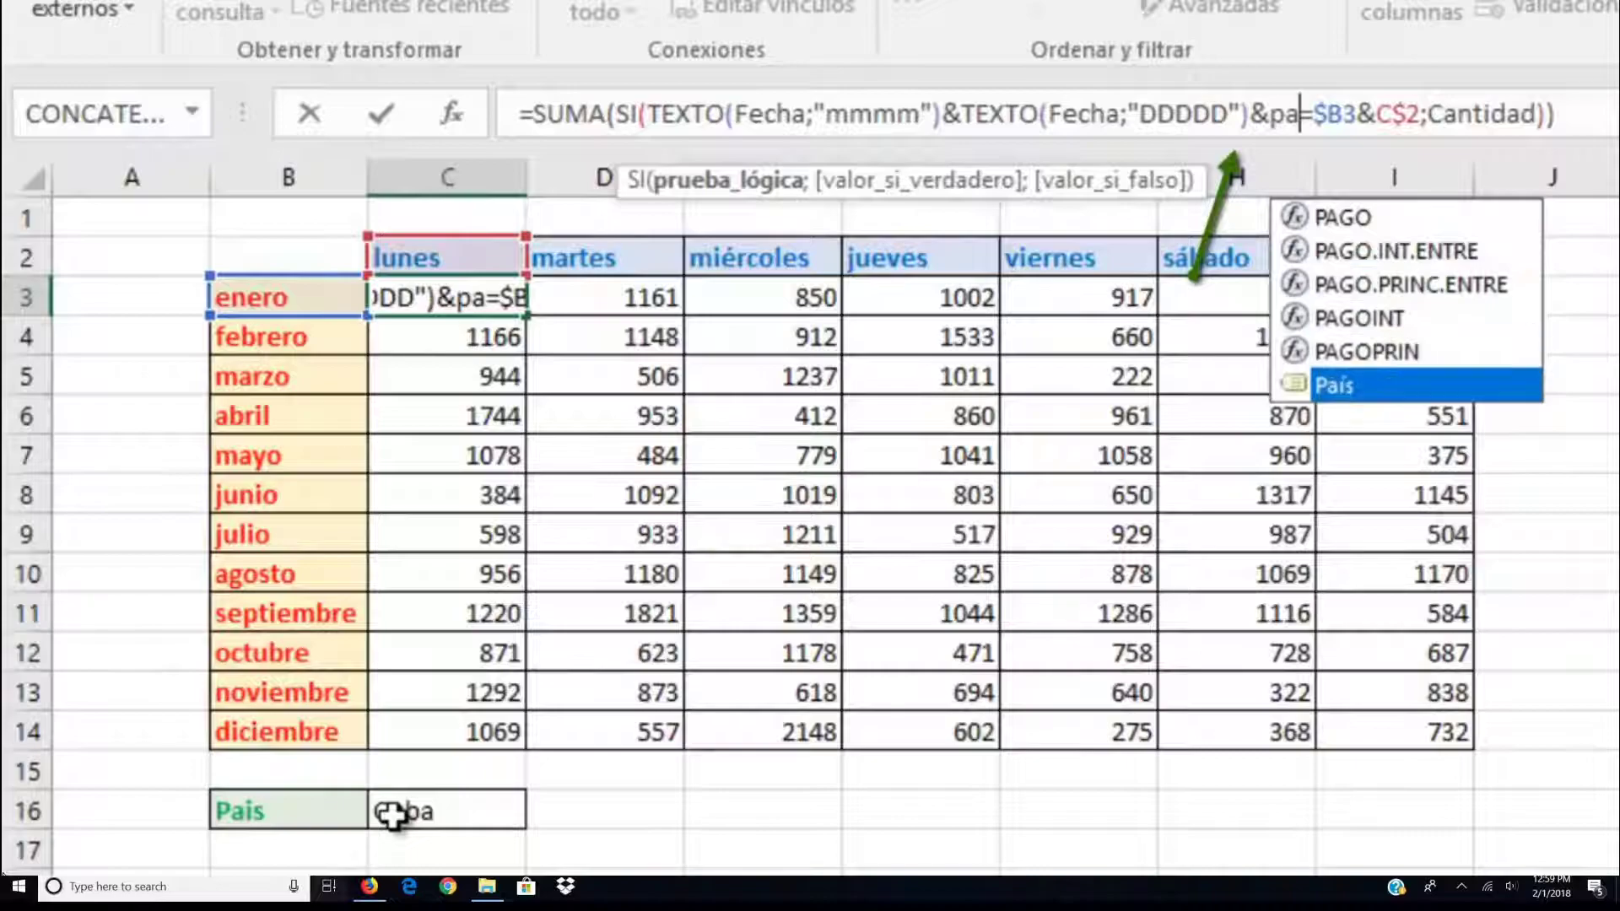
{"action": "key", "text": "Tab"}
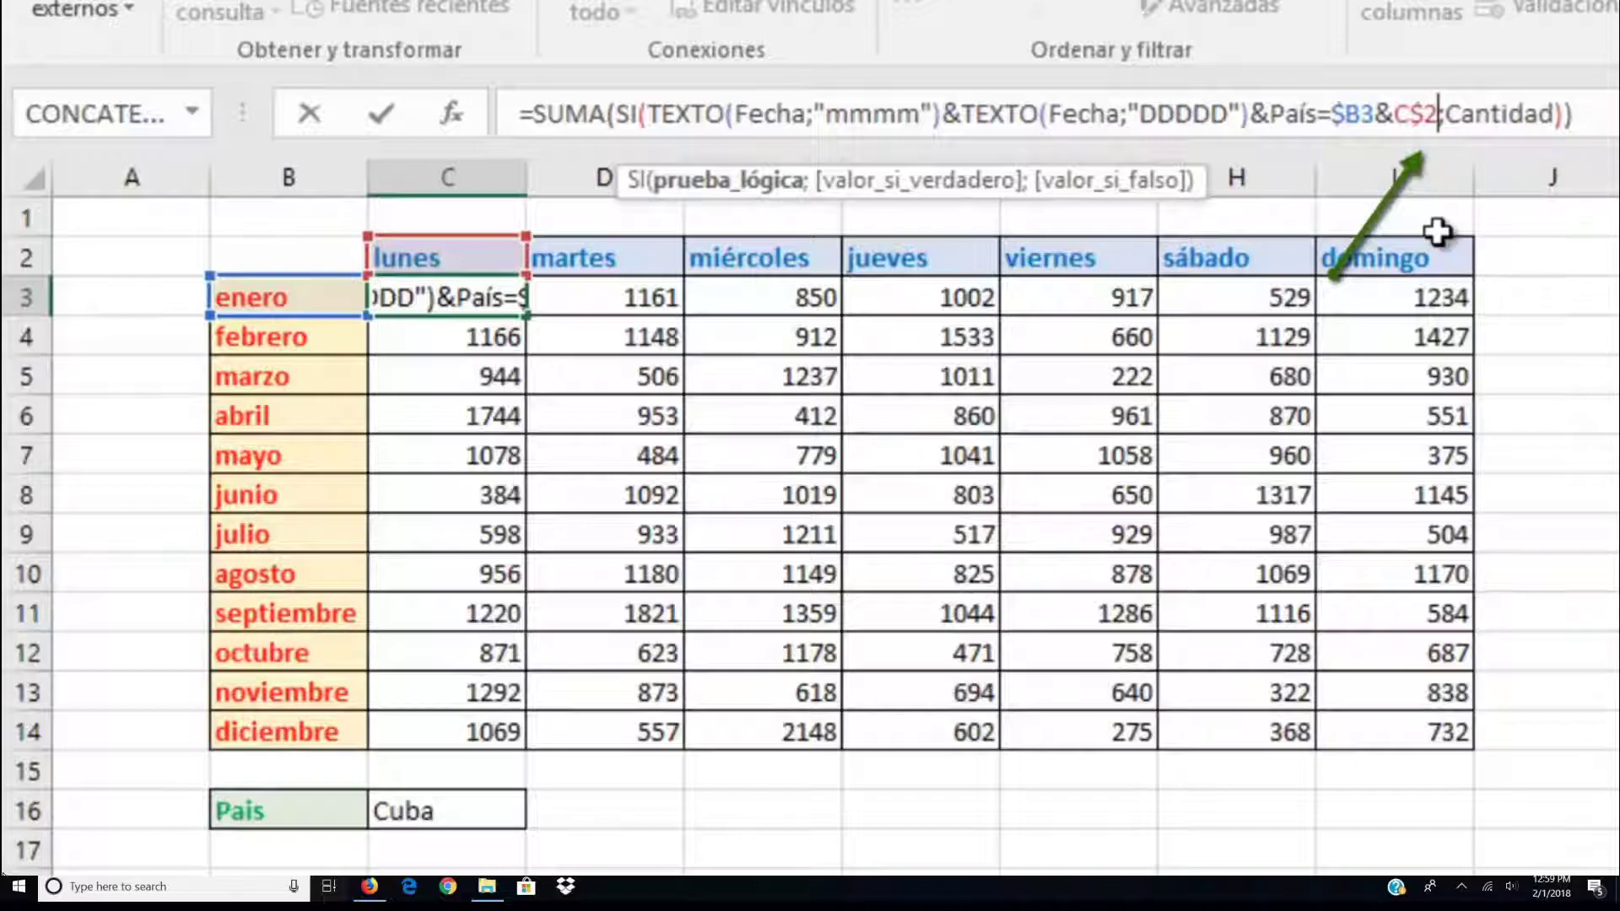
Append &C16 after C$2 in C3's comparison, enter it as an array formula and fill it across to I3
{"action": "type", "text": "&"}
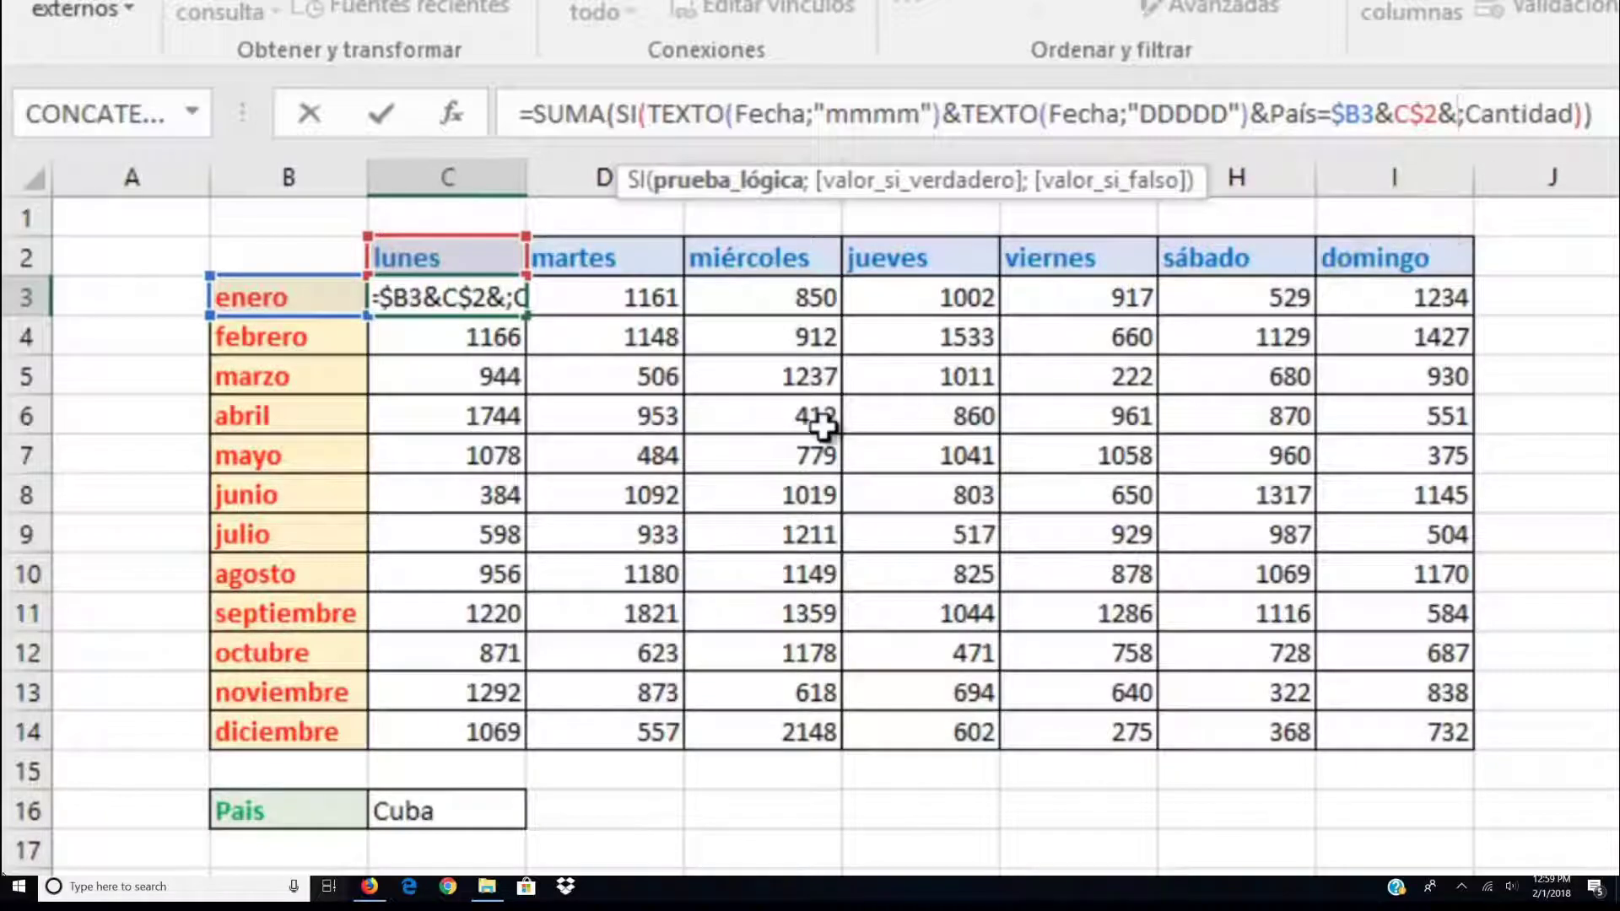
{"action": "left_click", "coordinate": [429, 821]}
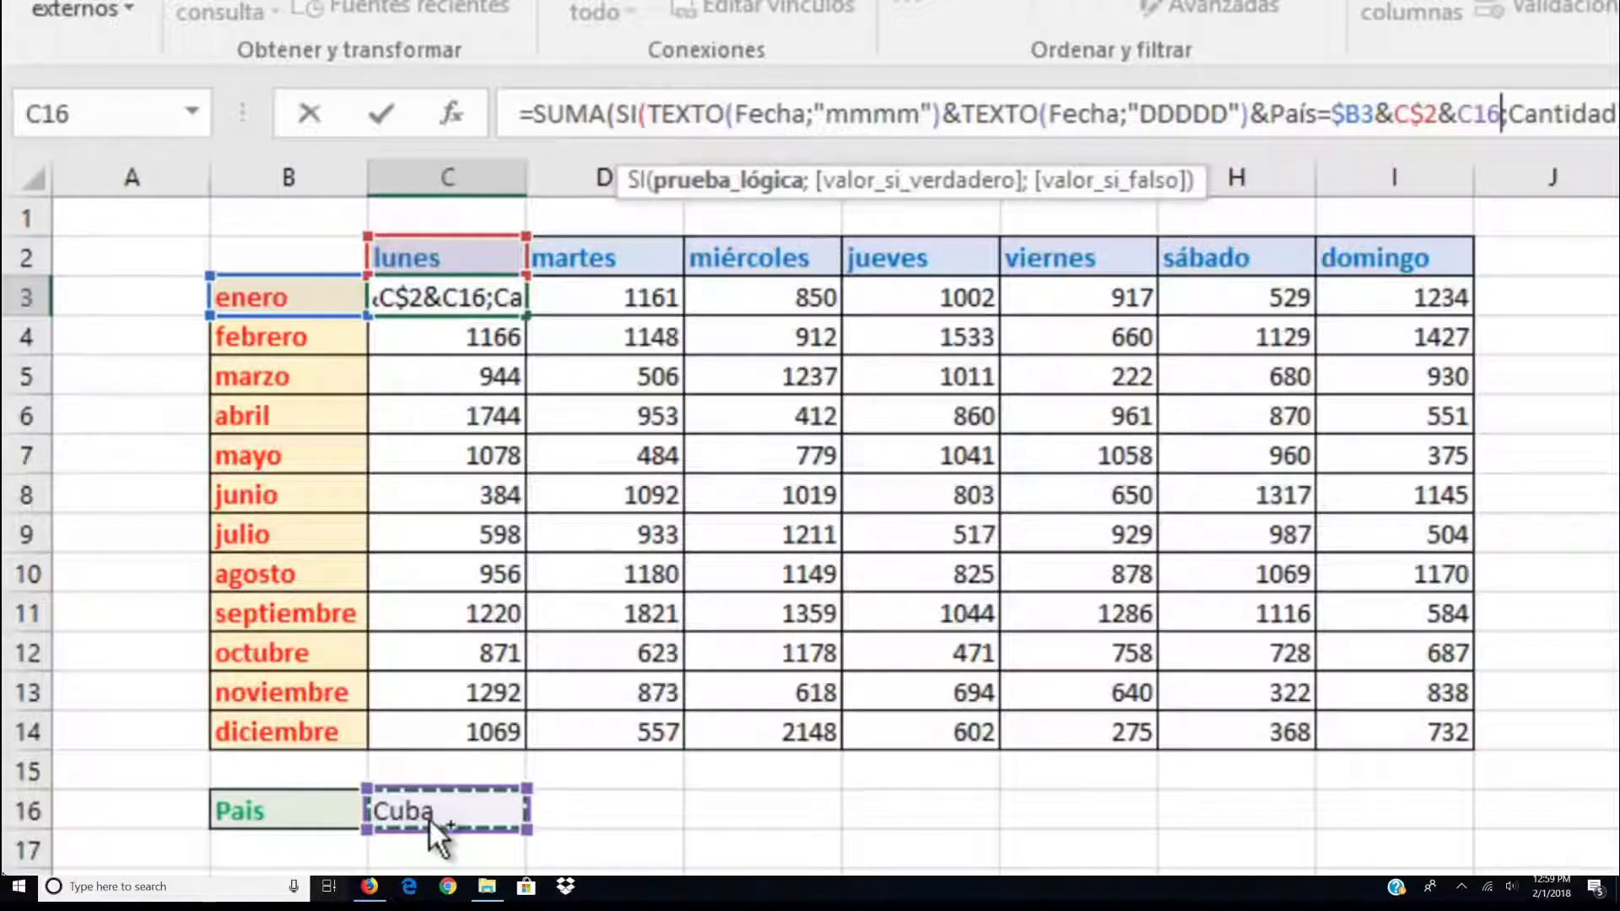
{"action": "key", "text": "ctrl+shift+Return"}
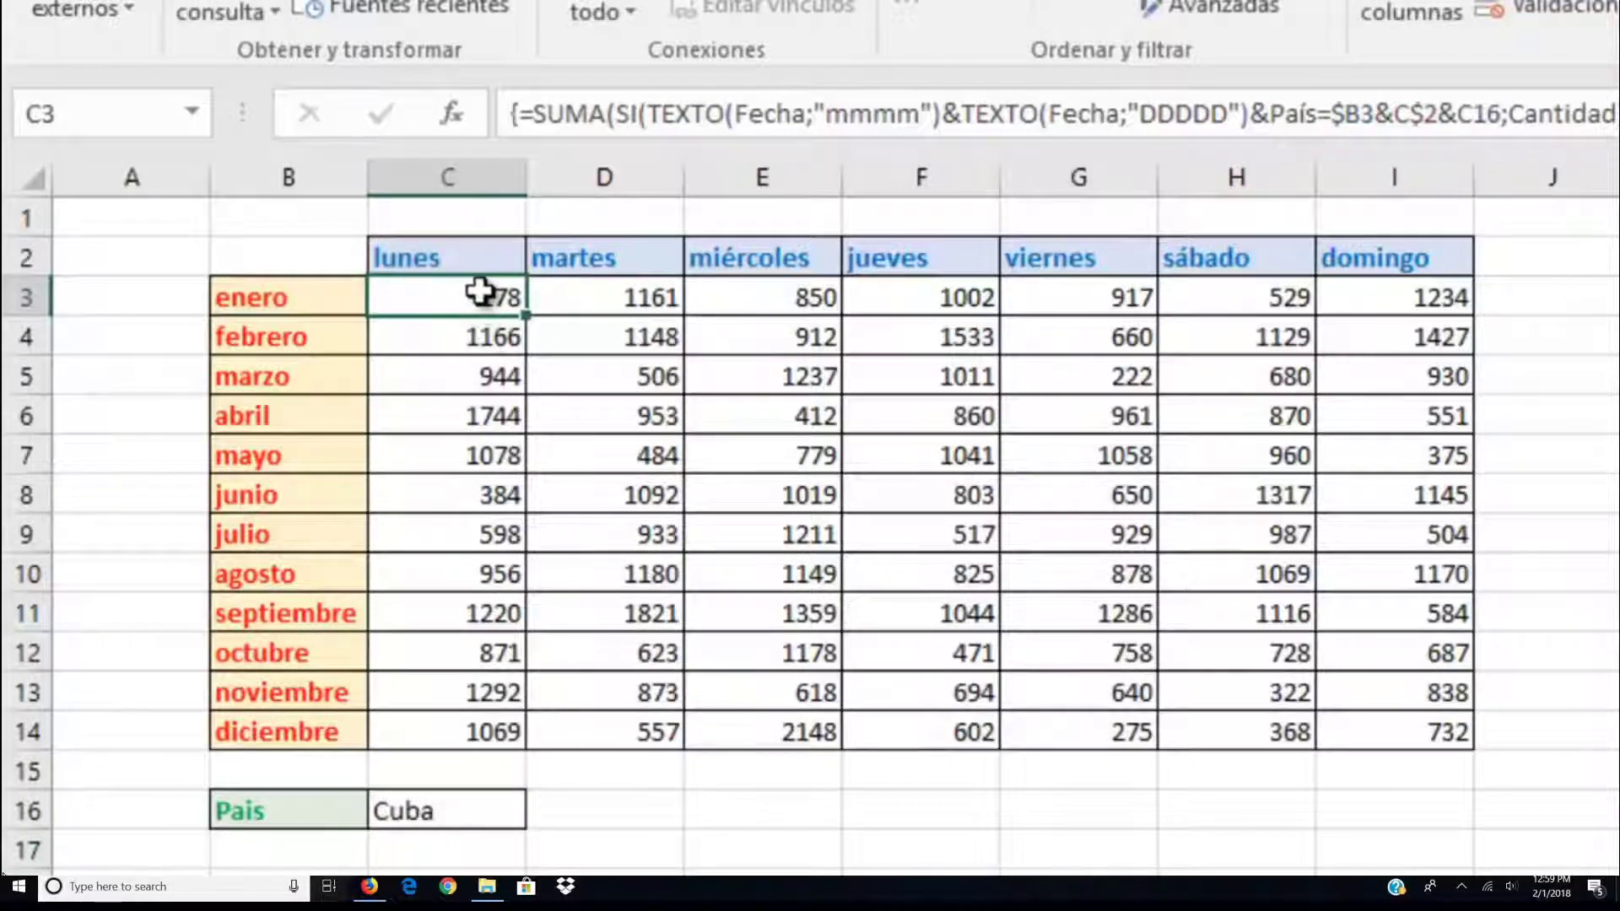
{"action": "left_click_drag", "start_coordinate": [527, 313], "coordinate": [1462, 289]}
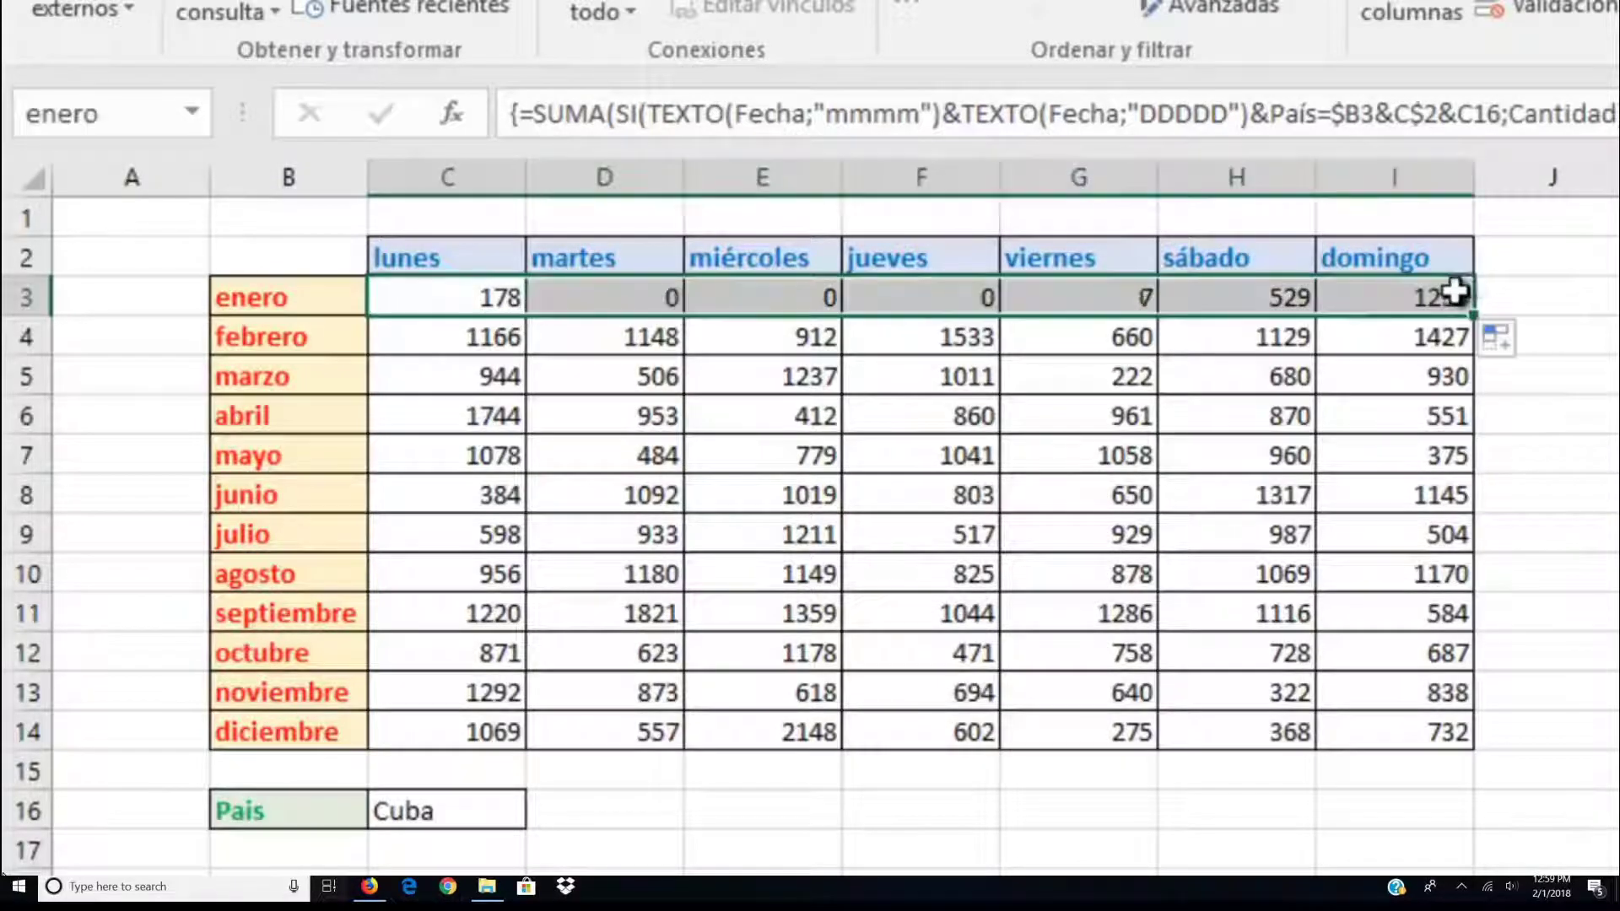
Remove the relative C16 reference from the end of the comparison in C3's formula
{"action": "left_click", "coordinate": [473, 300]}
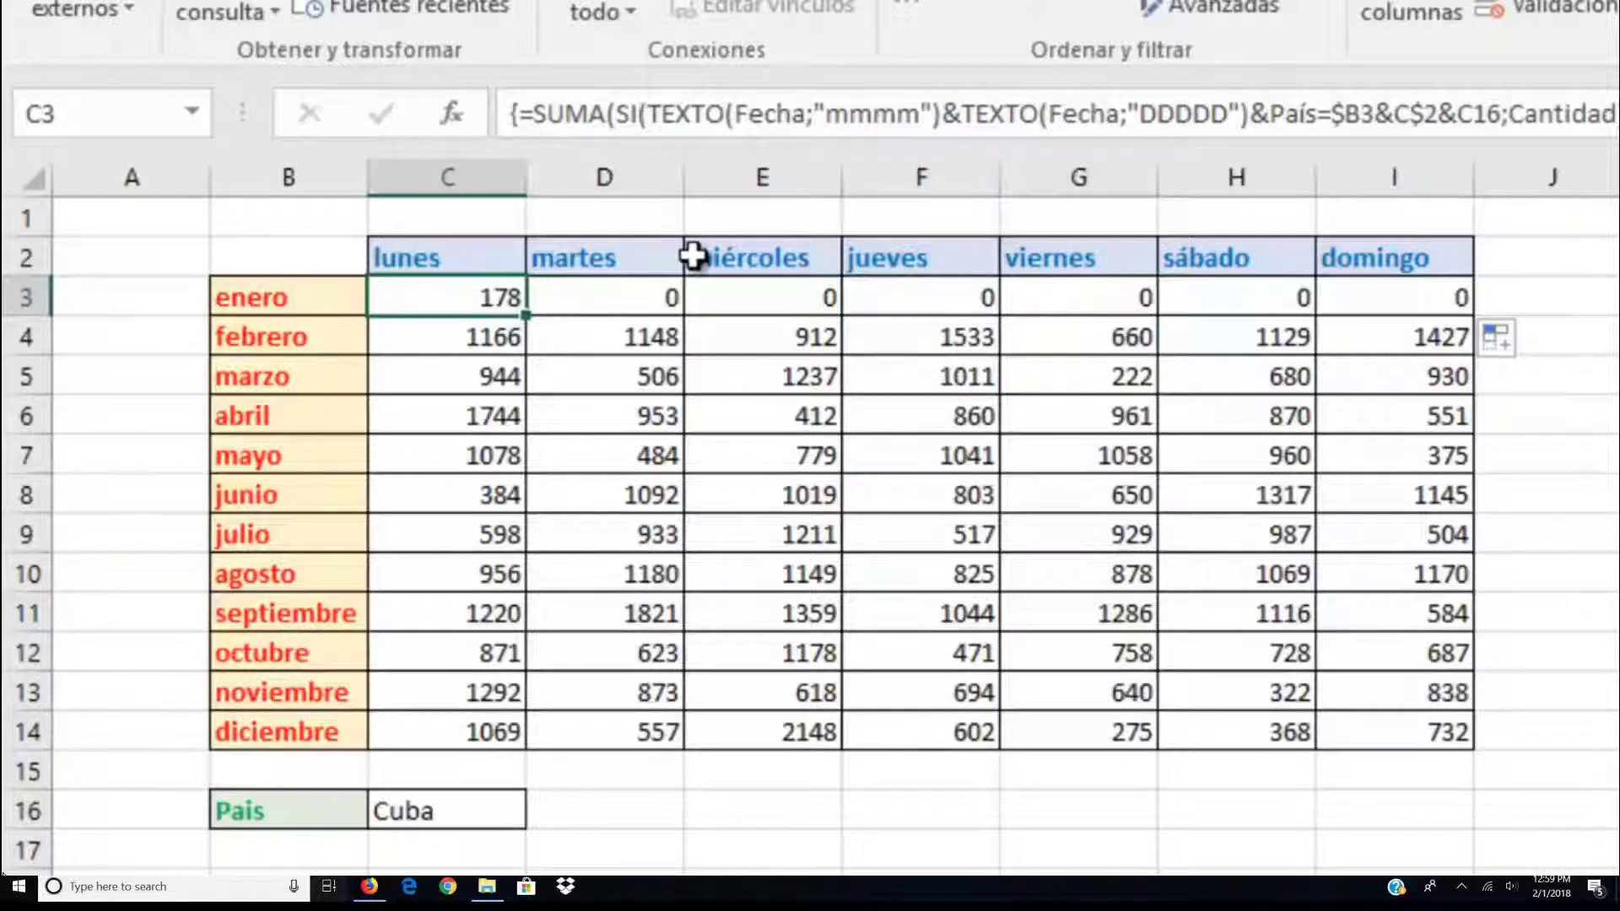
{"action": "left_click", "coordinate": [1486, 113]}
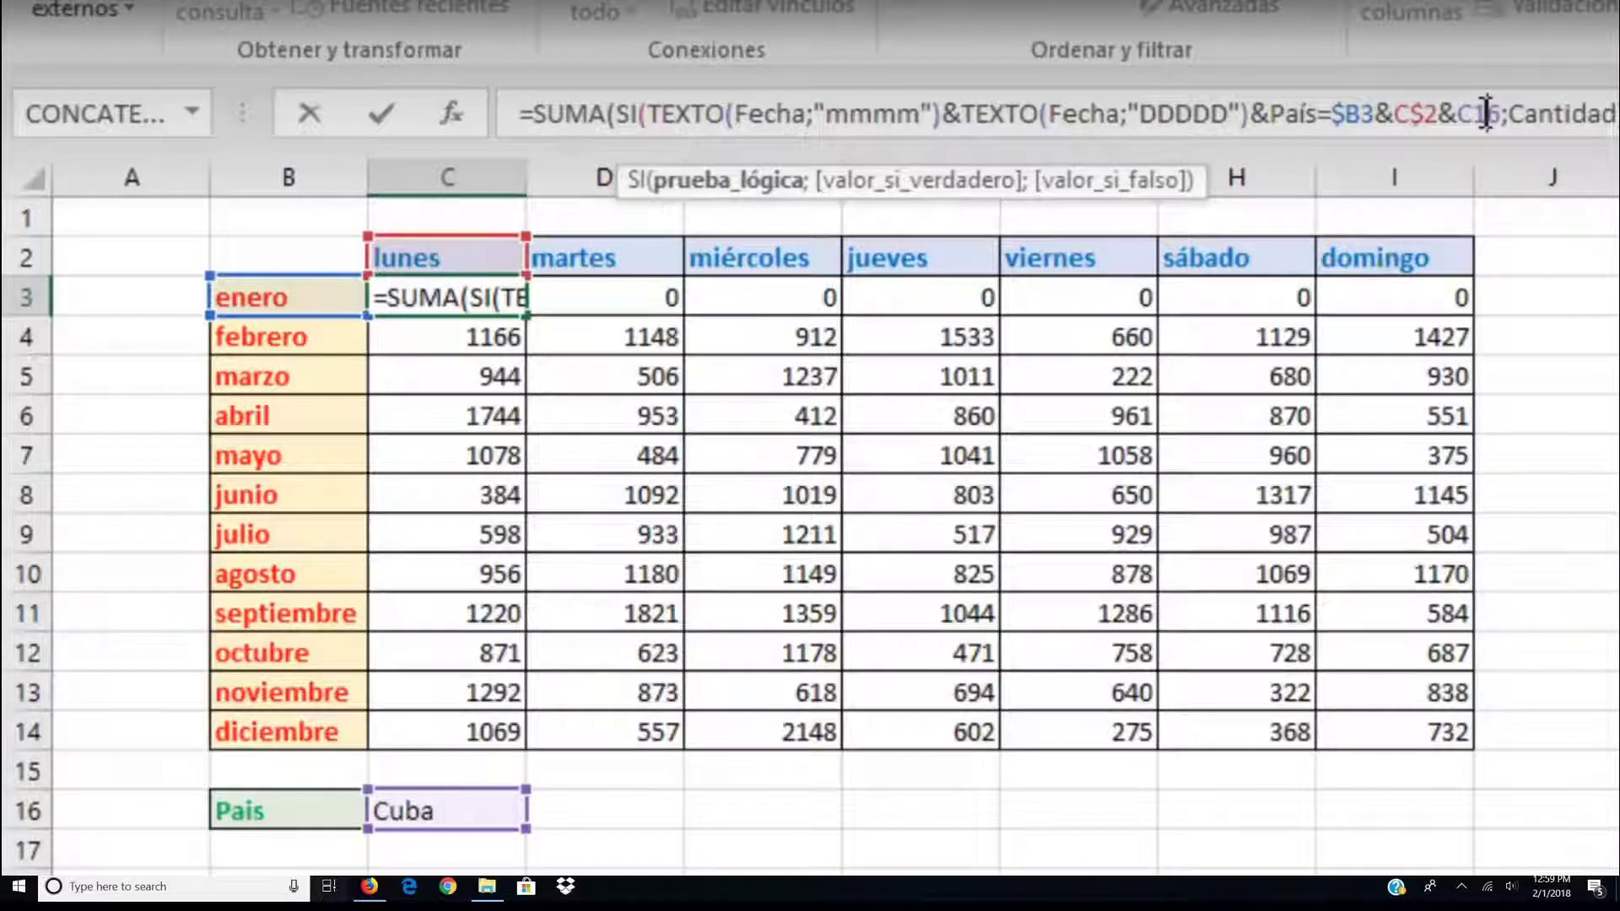
{"action": "left_click", "coordinate": [1486, 113]}
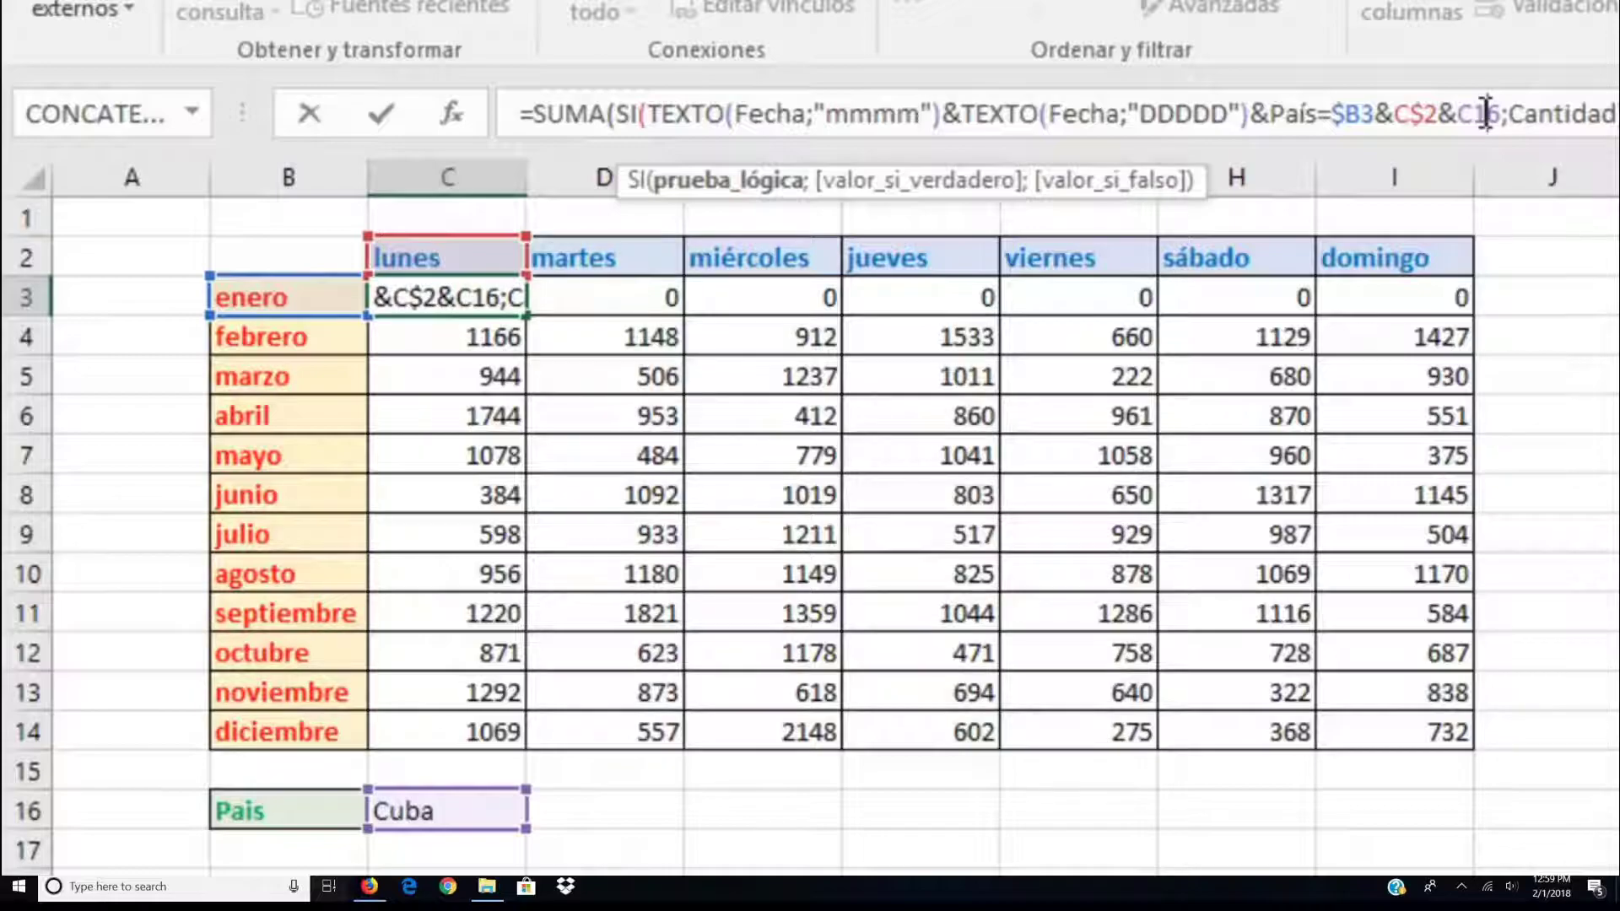
{"action": "type", "text": "$"}
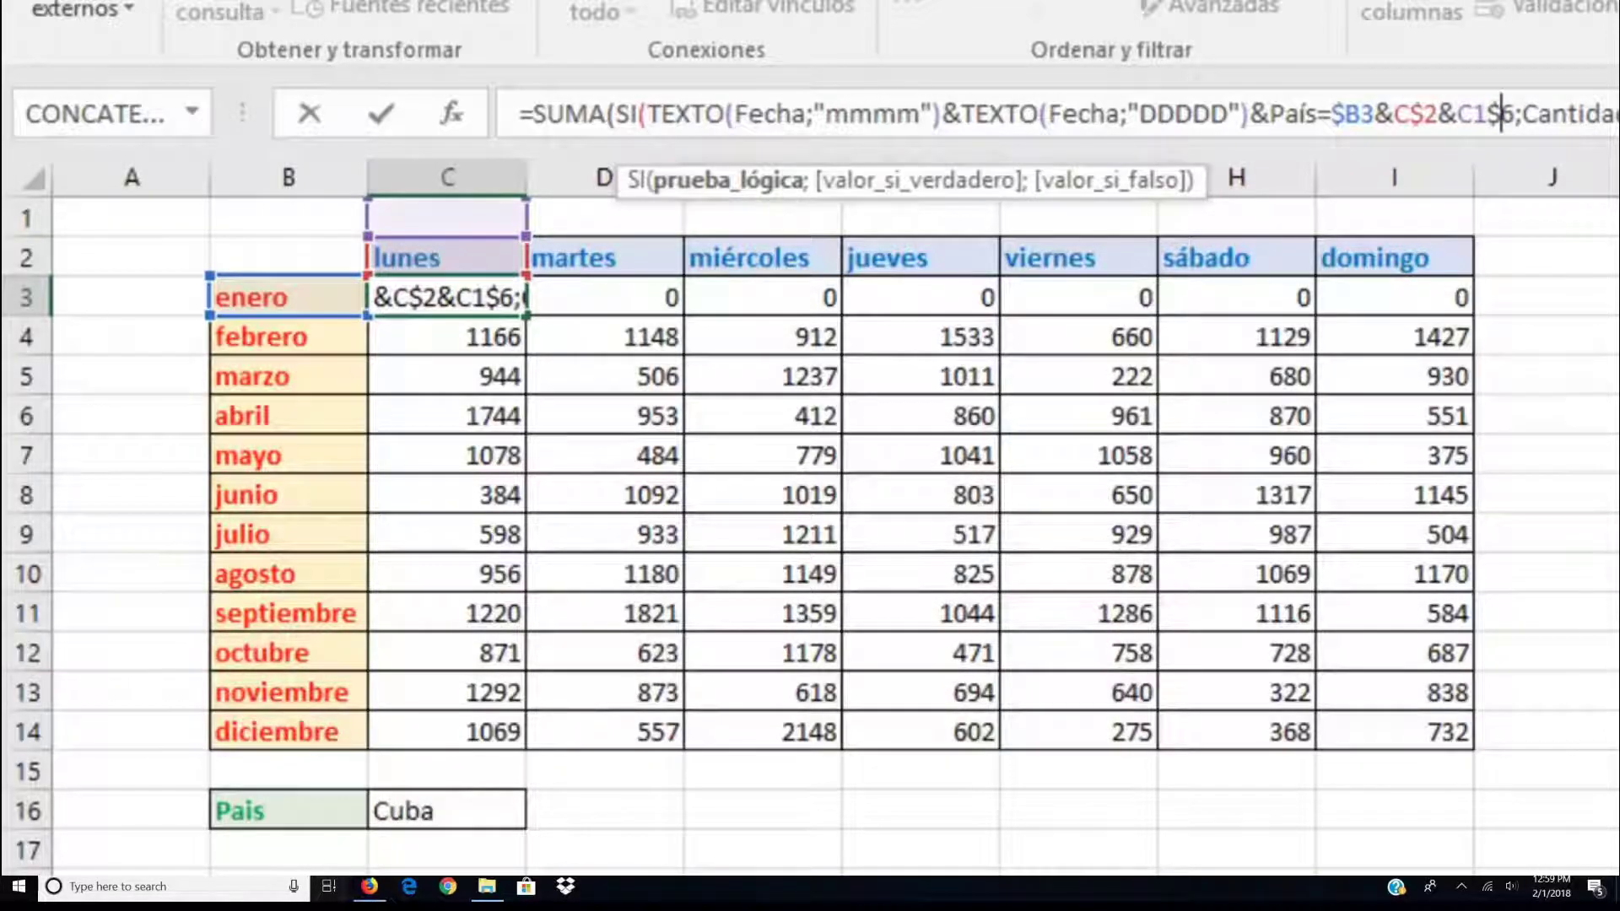
{"action": "key", "text": "Return"}
{"action": "key", "text": "Return"}
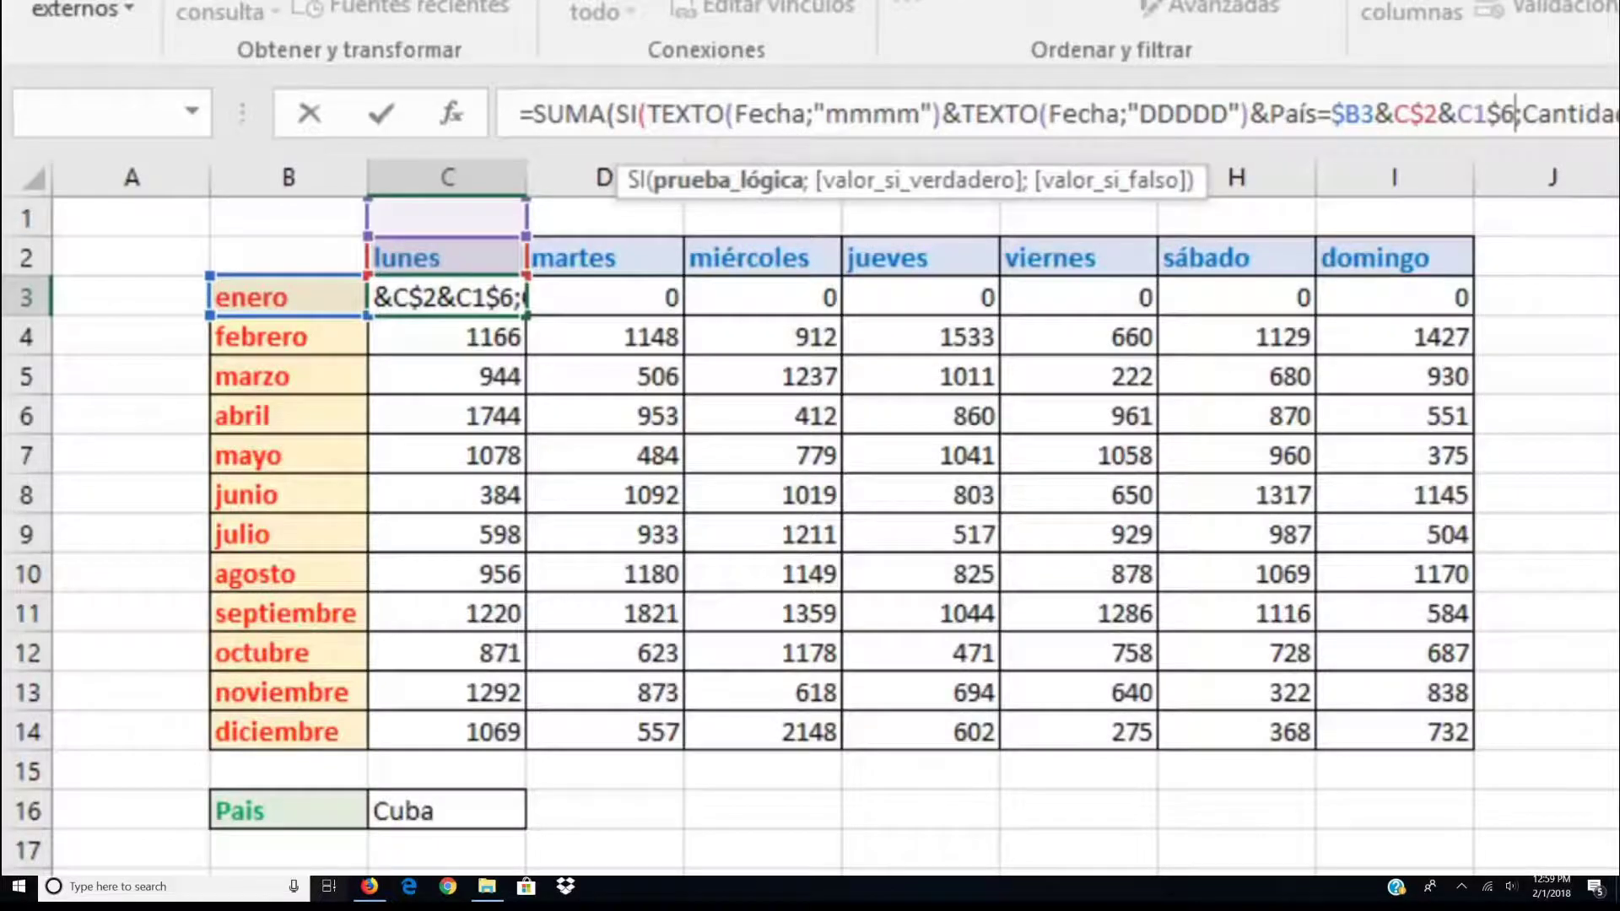
{"action": "type", "text": "C"}
{"action": "key", "text": "BackSpace"}
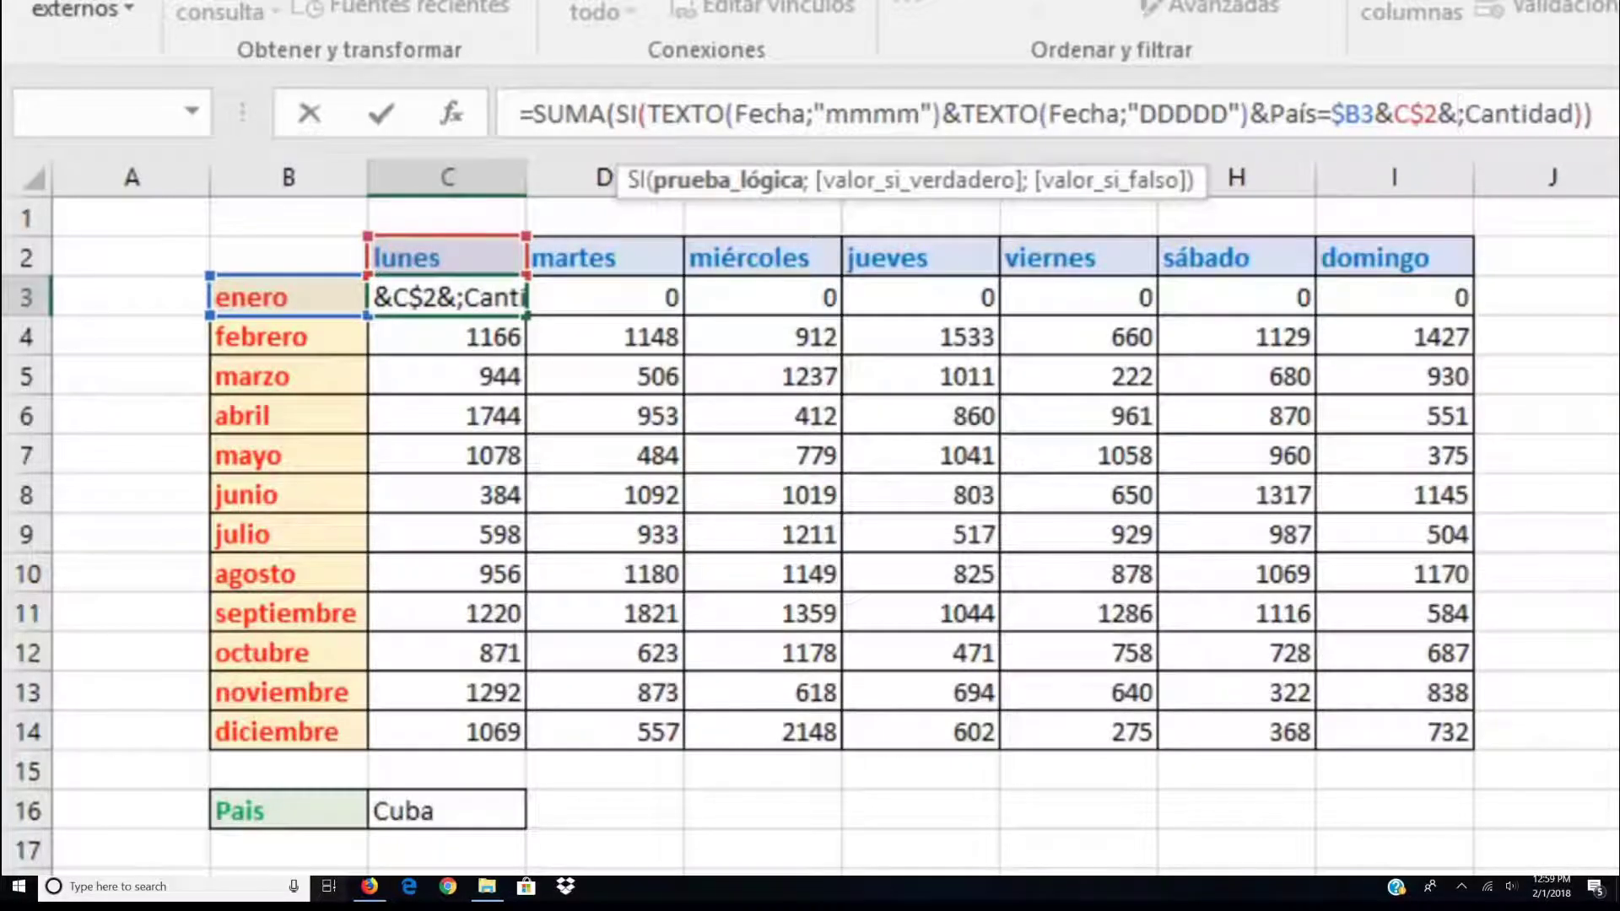
Add C16 as the absolute reference $C$16 after C$2& in C3's formula and enter it as an array formula
{"action": "left_click", "coordinate": [458, 806]}
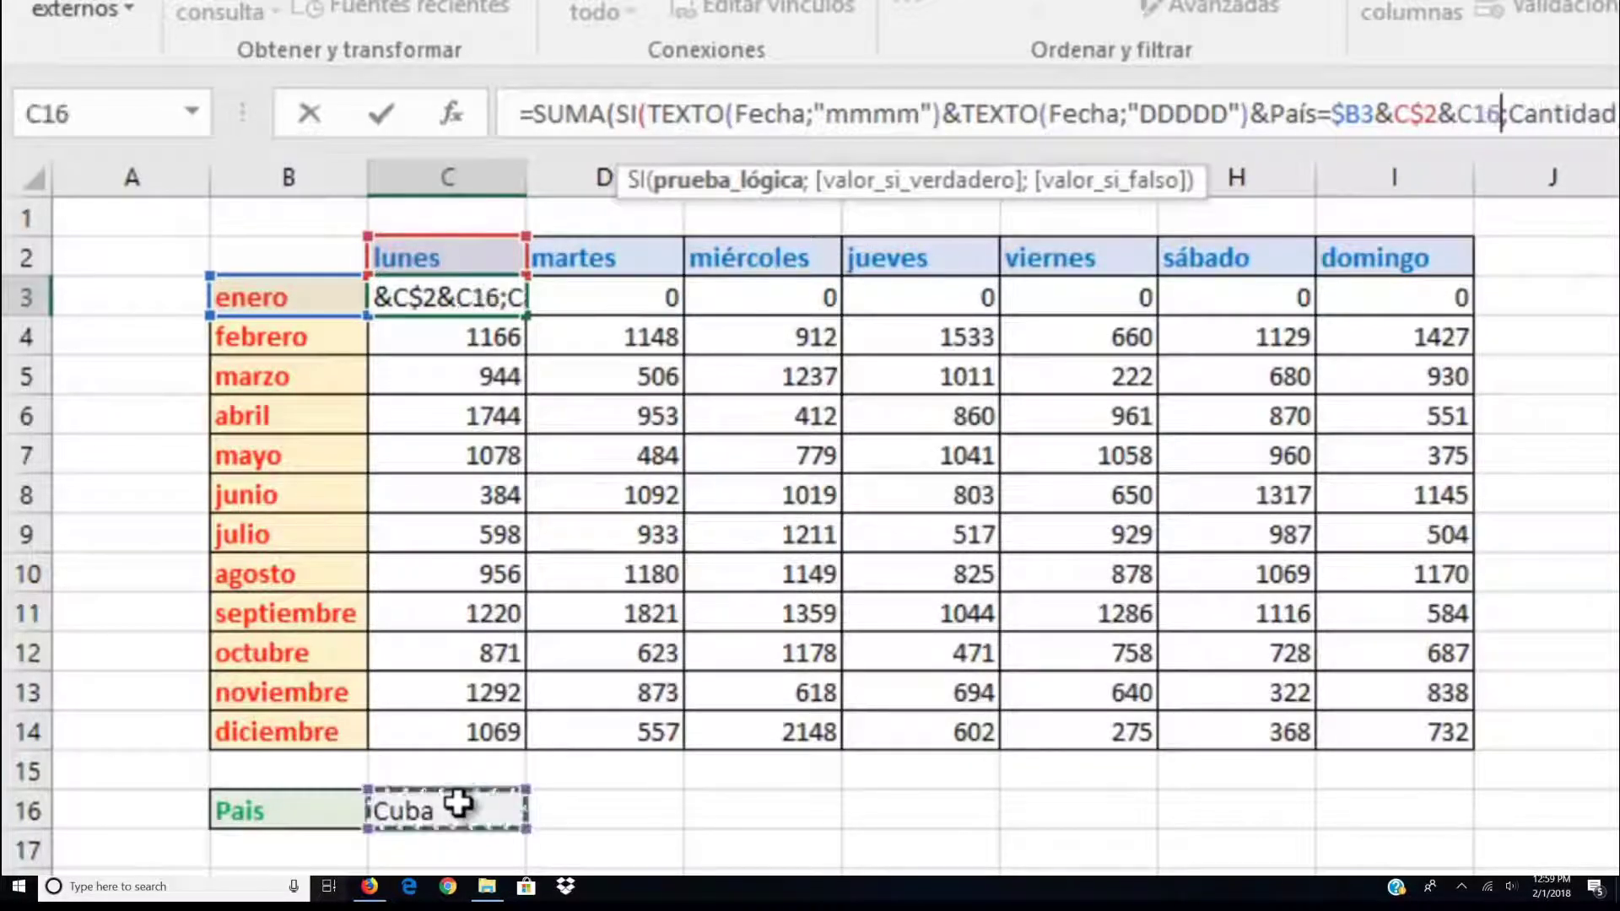
{"action": "key", "text": "Left"}
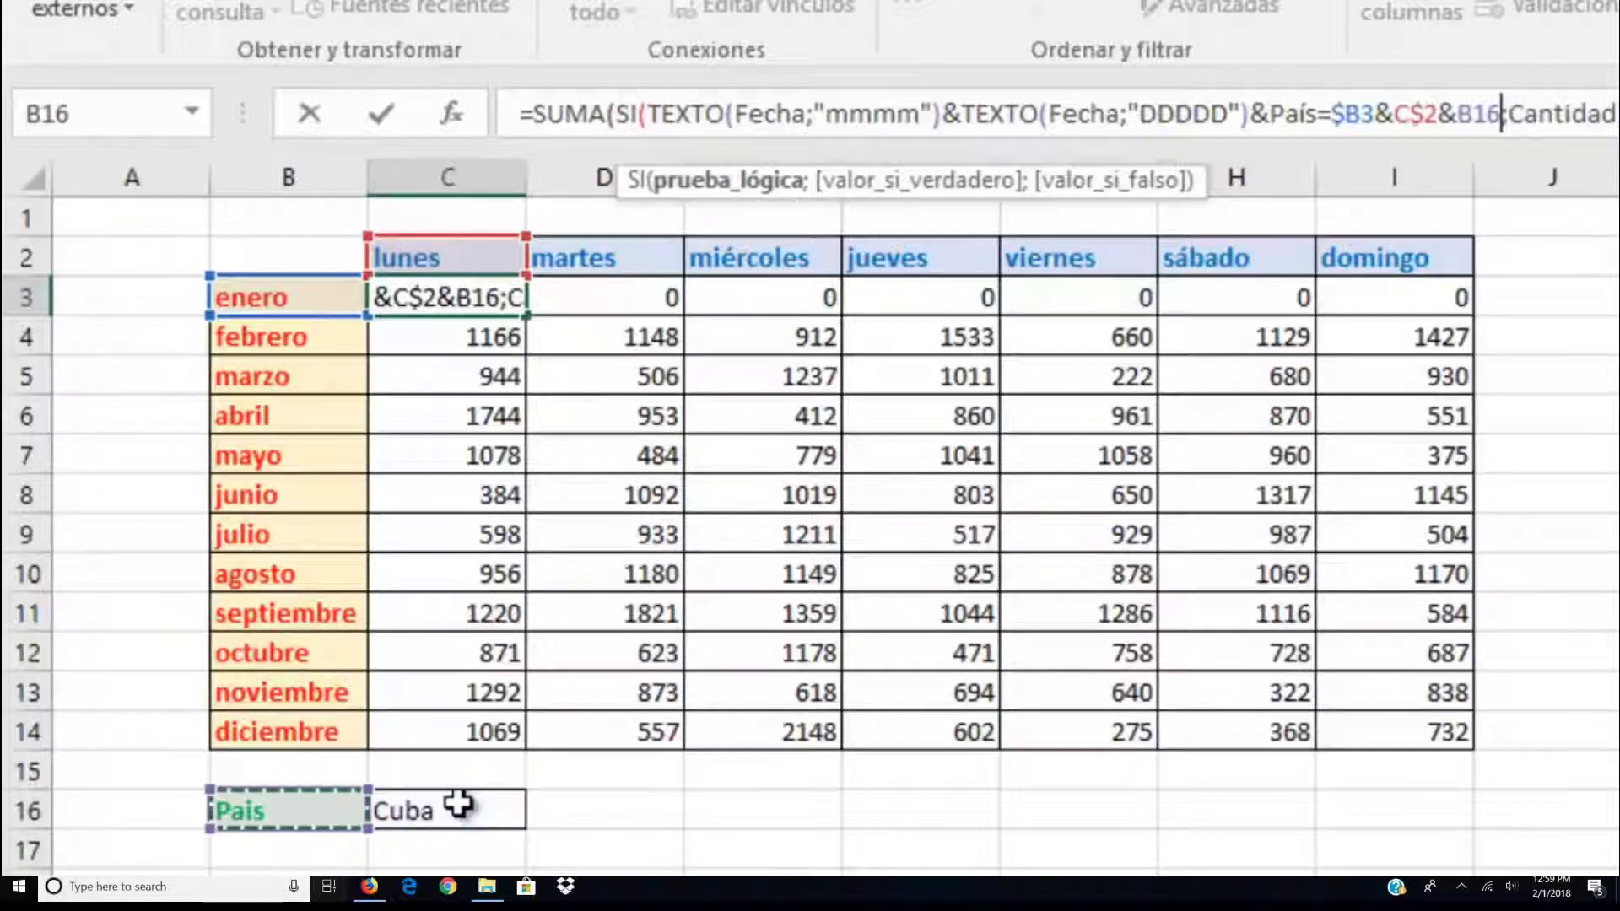
{"action": "key", "text": "Right"}
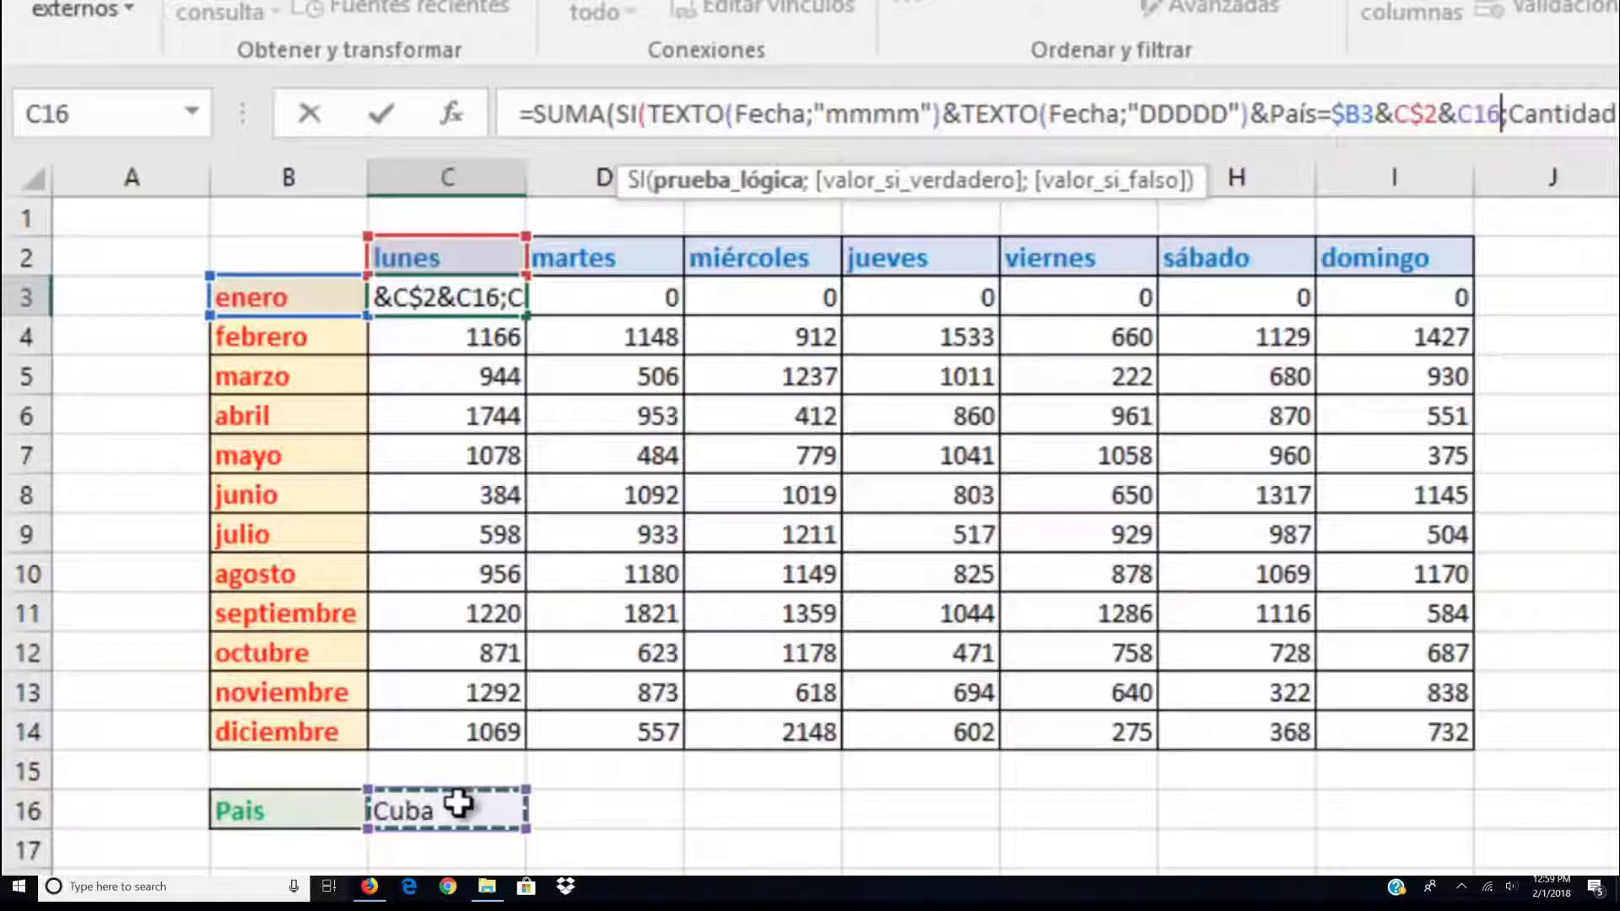
{"action": "key", "text": "F4"}
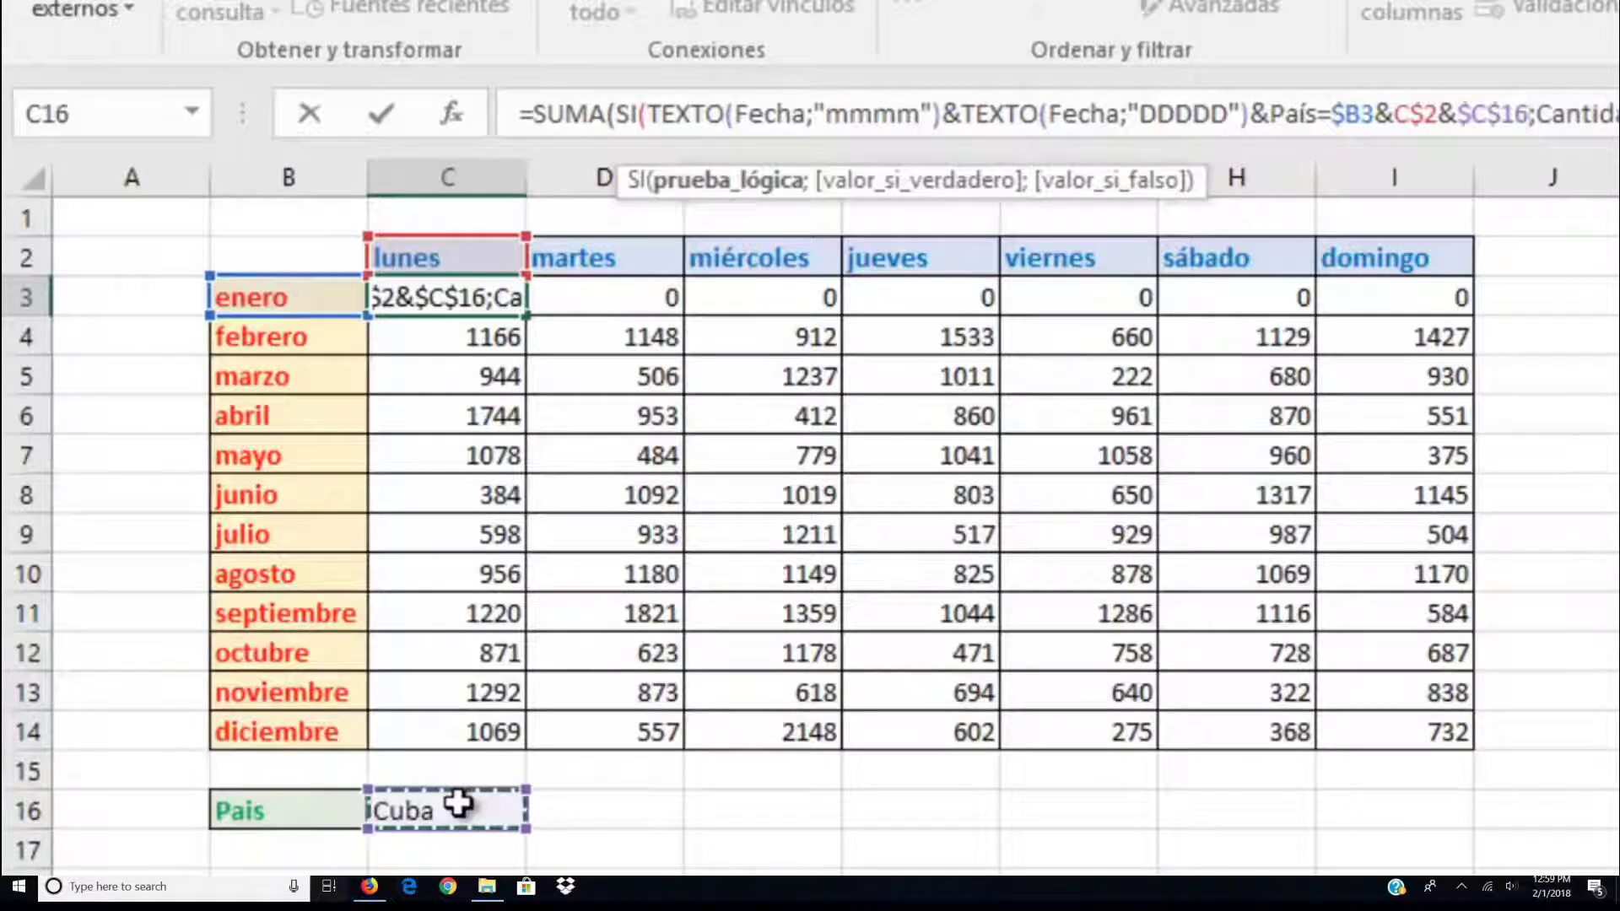
{"action": "key", "text": "ctrl+shift+Return"}
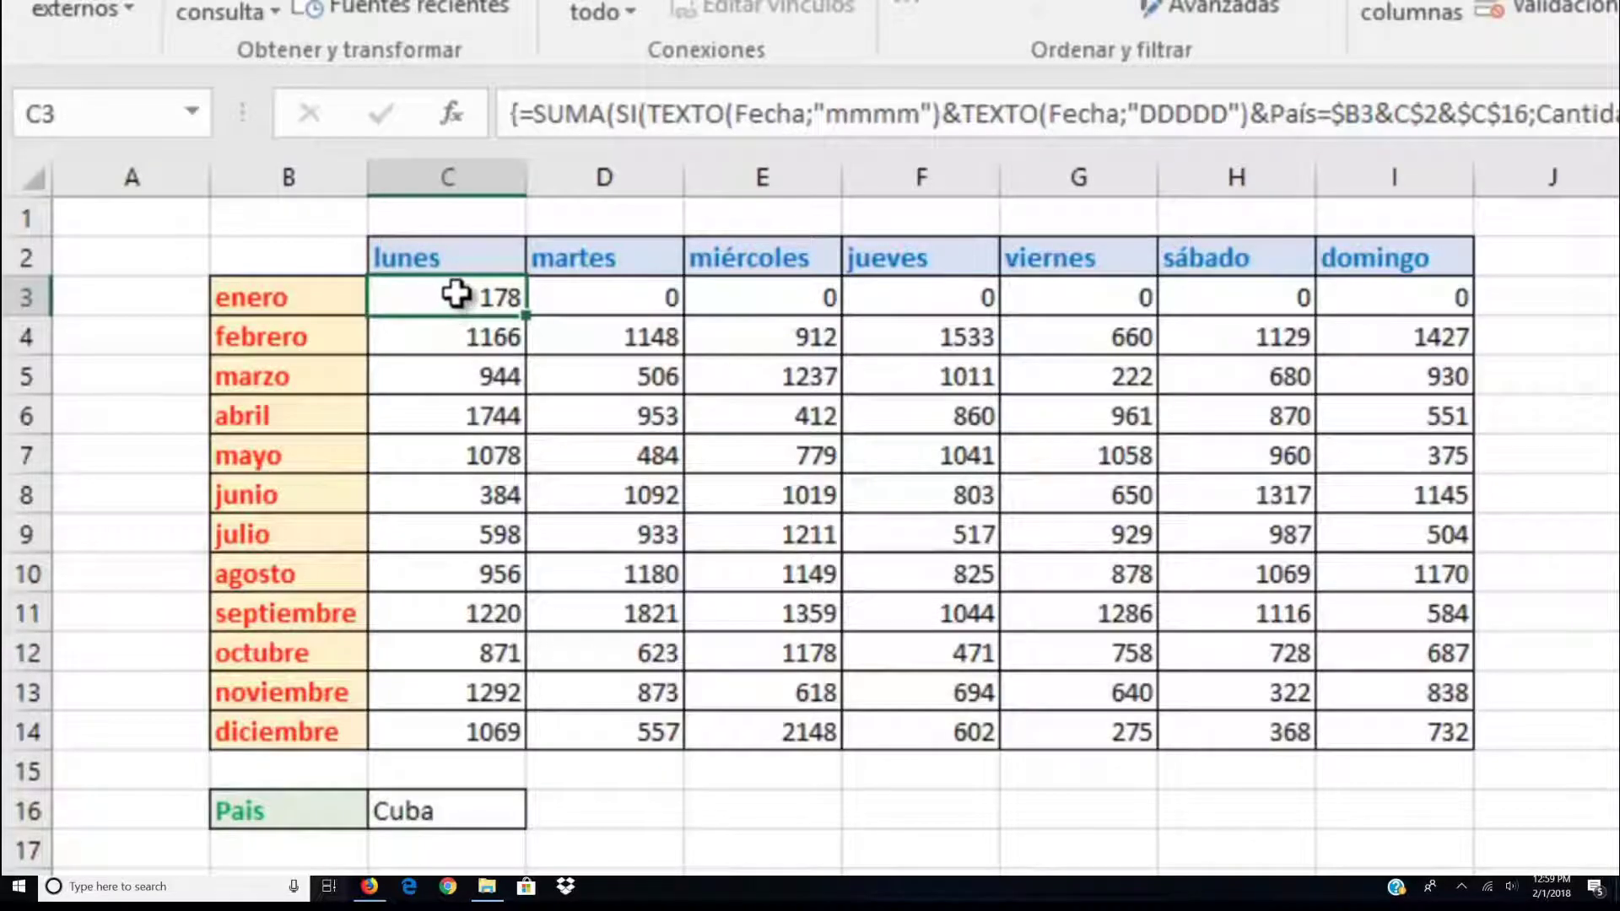
Fill C3's array formula across to I3 and down to row 14 in the lunes, martes and miércoles columns
{"action": "left_click_drag", "start_coordinate": [526, 316], "coordinate": [1434, 305]}
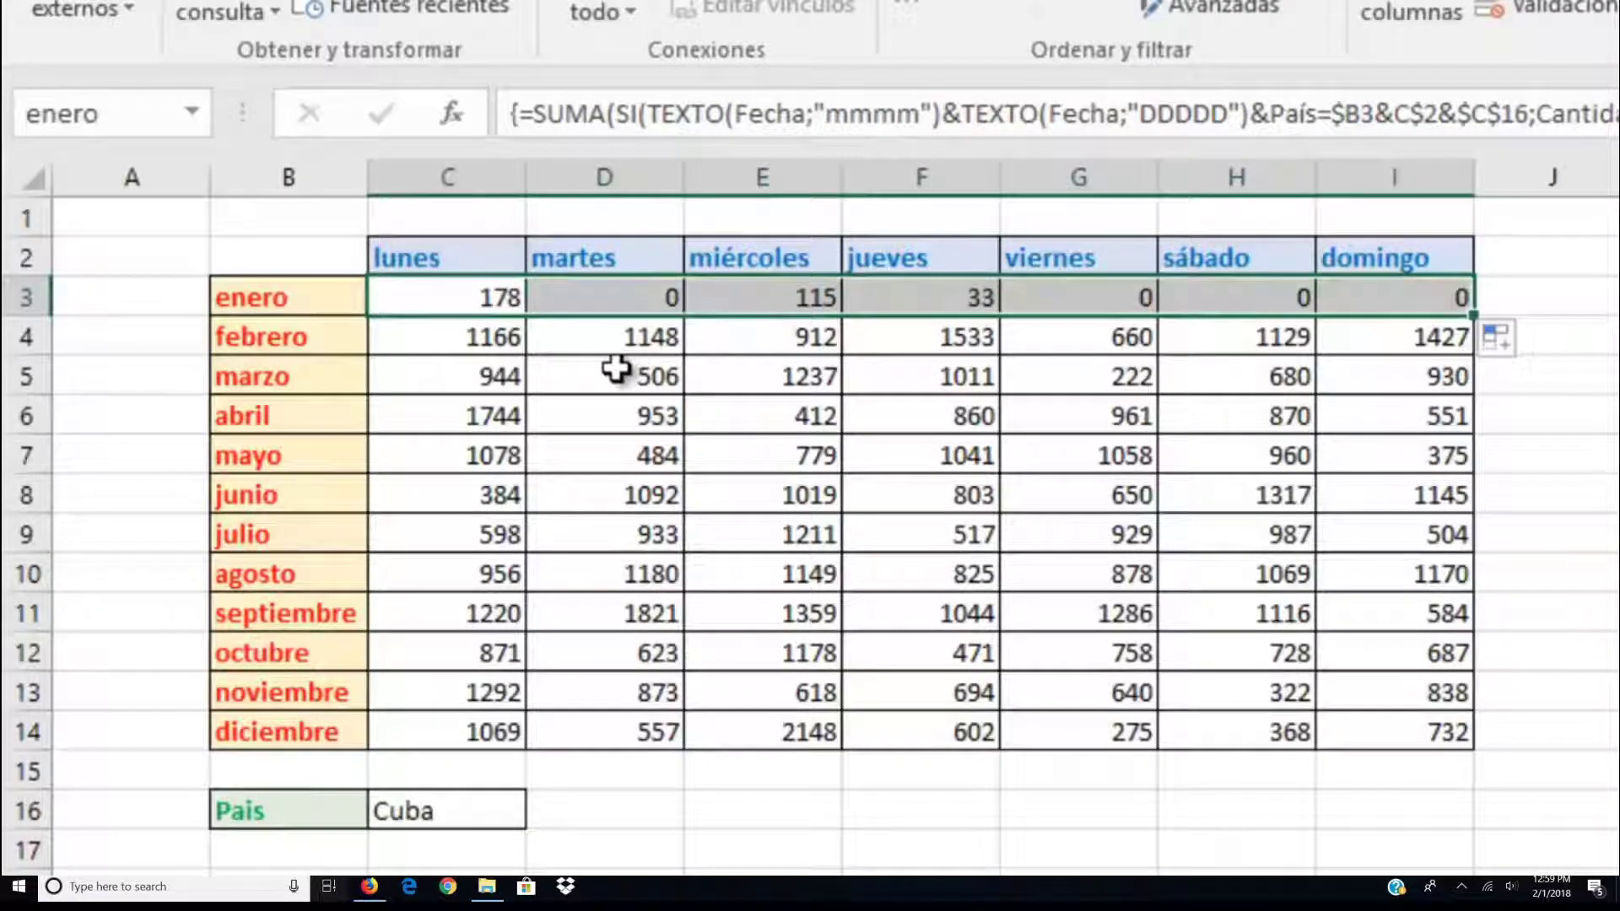
{"action": "left_click", "coordinate": [496, 297]}
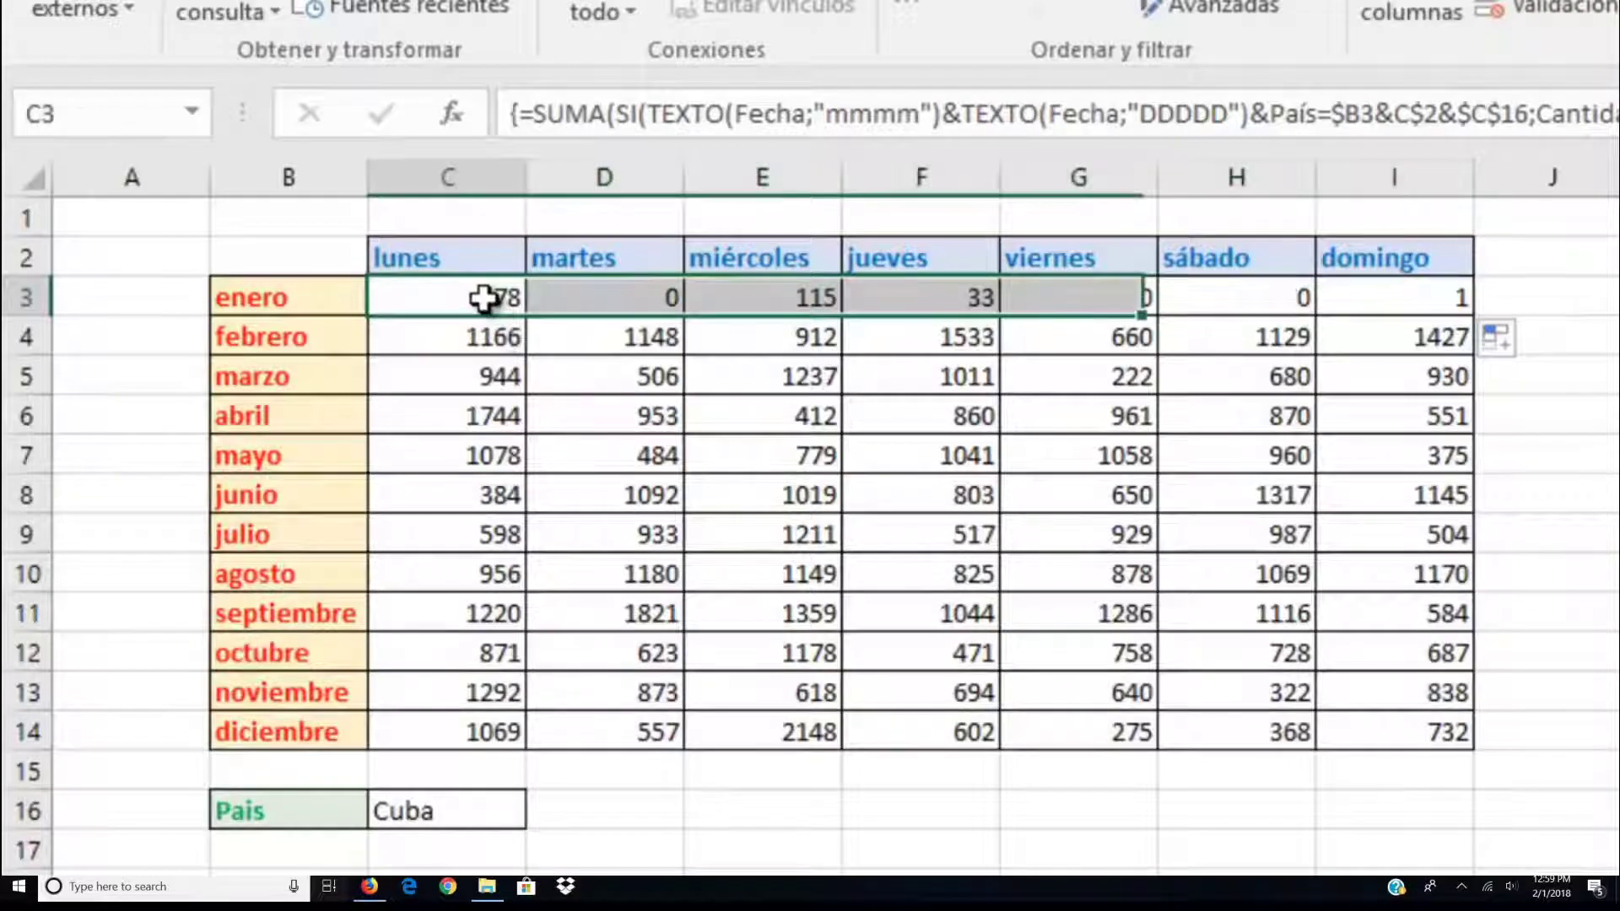
{"action": "double_click", "coordinate": [523, 314]}
{"action": "left_click", "coordinate": [597, 291]}
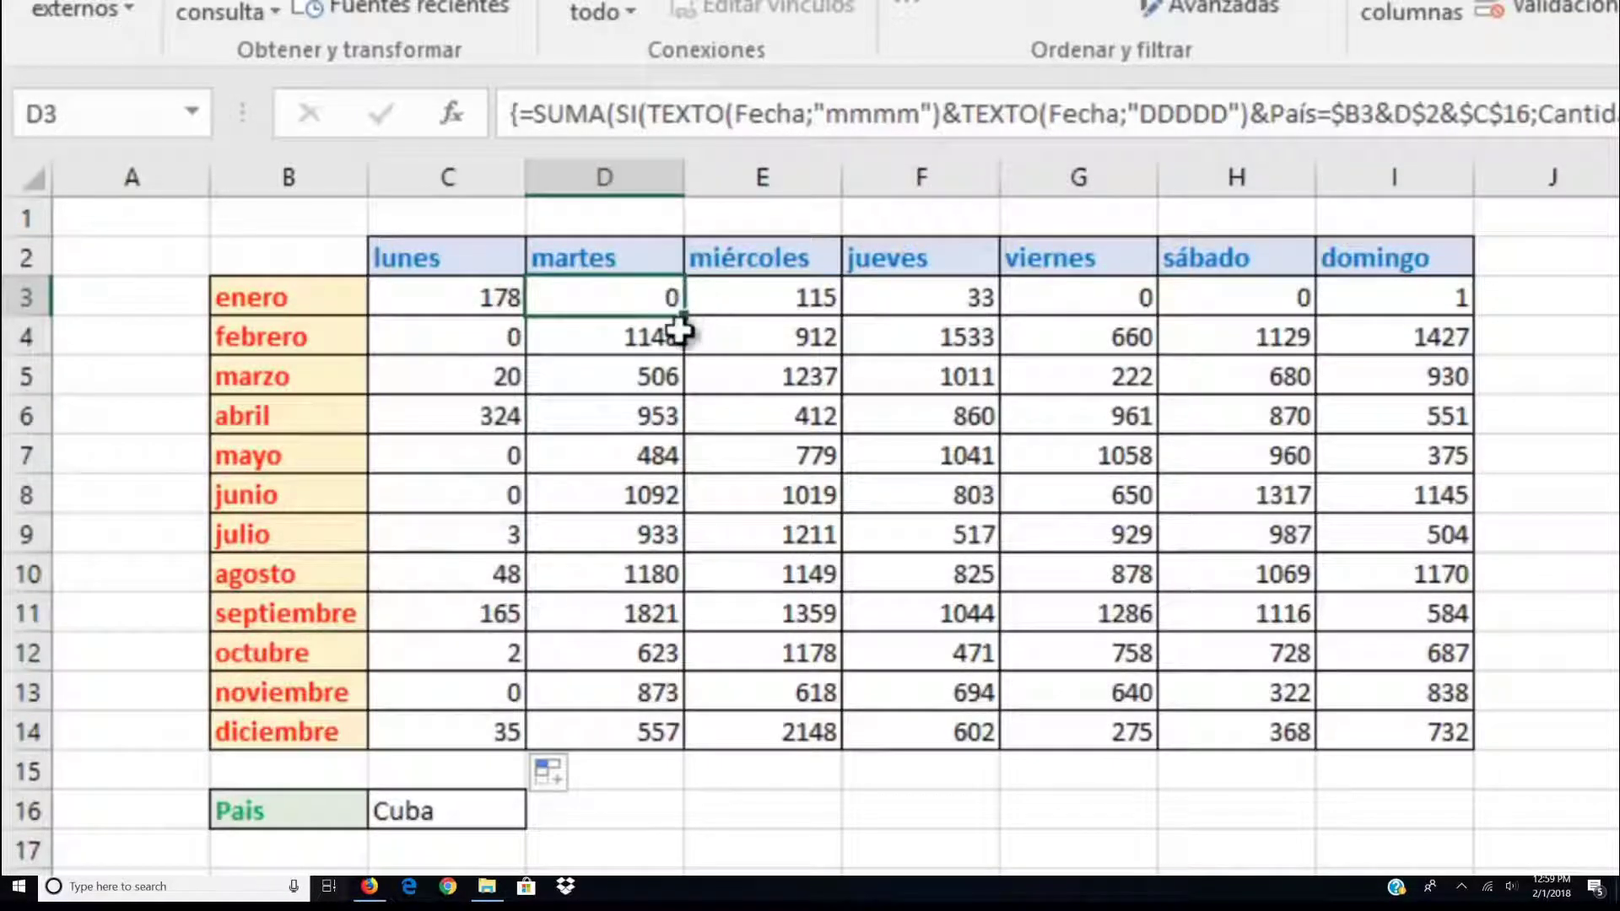
{"action": "double_click", "coordinate": [683, 315]}
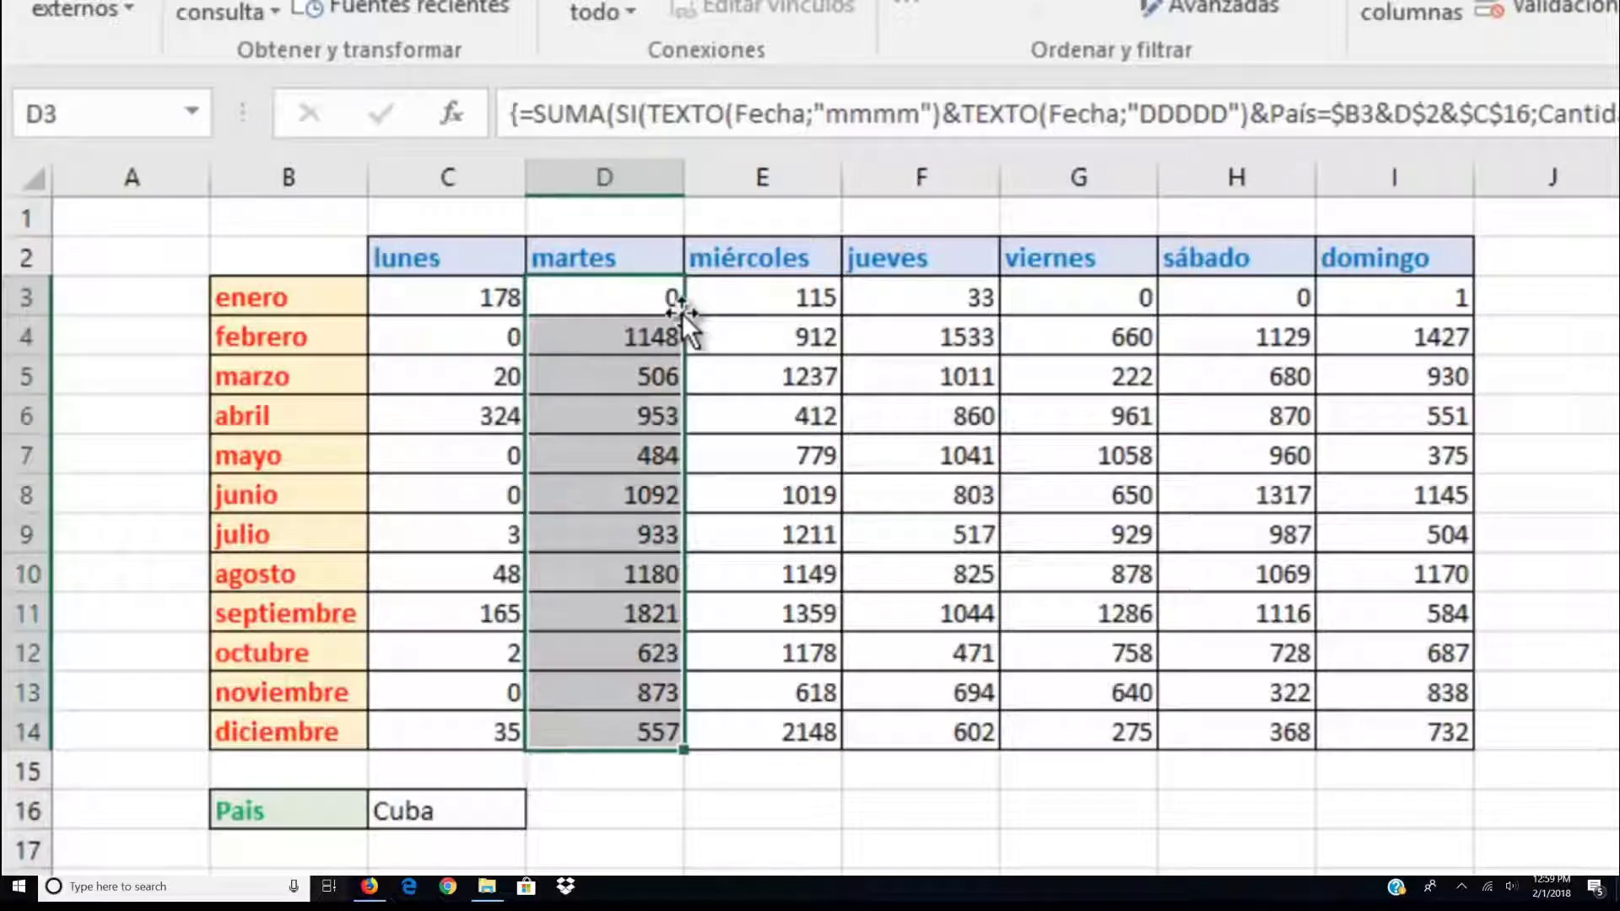
{"action": "left_click", "coordinate": [758, 297]}
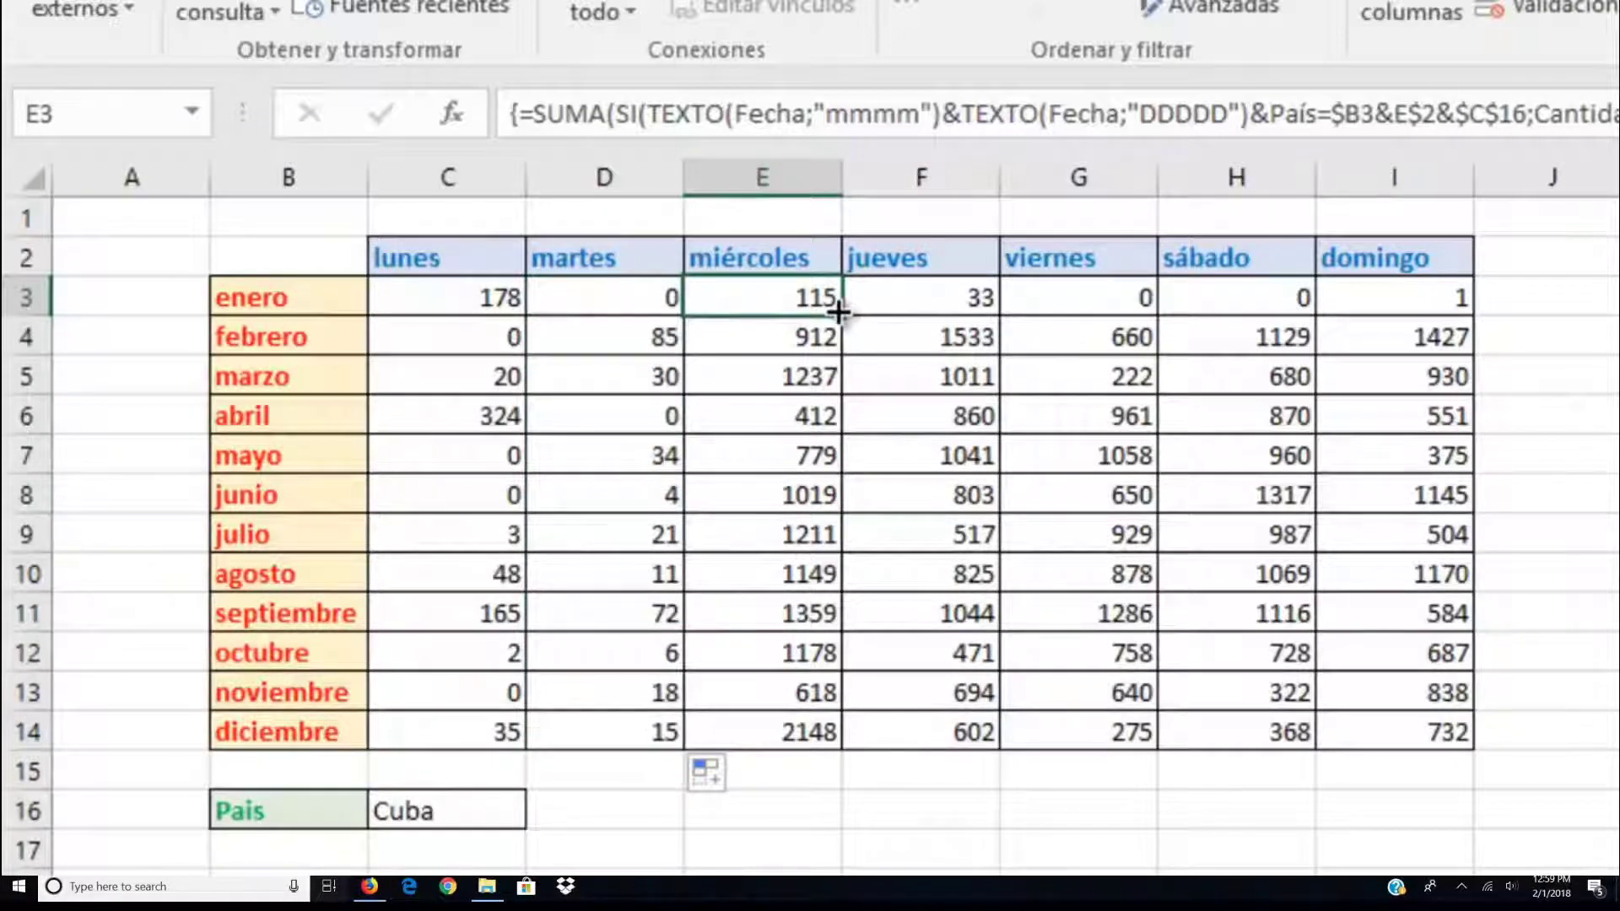
{"action": "double_click", "coordinate": [840, 314]}
Fill the row 3 array formulas down to diciembre in the jueves, viernes, sábado and domingo columns
{"action": "left_click", "coordinate": [917, 300]}
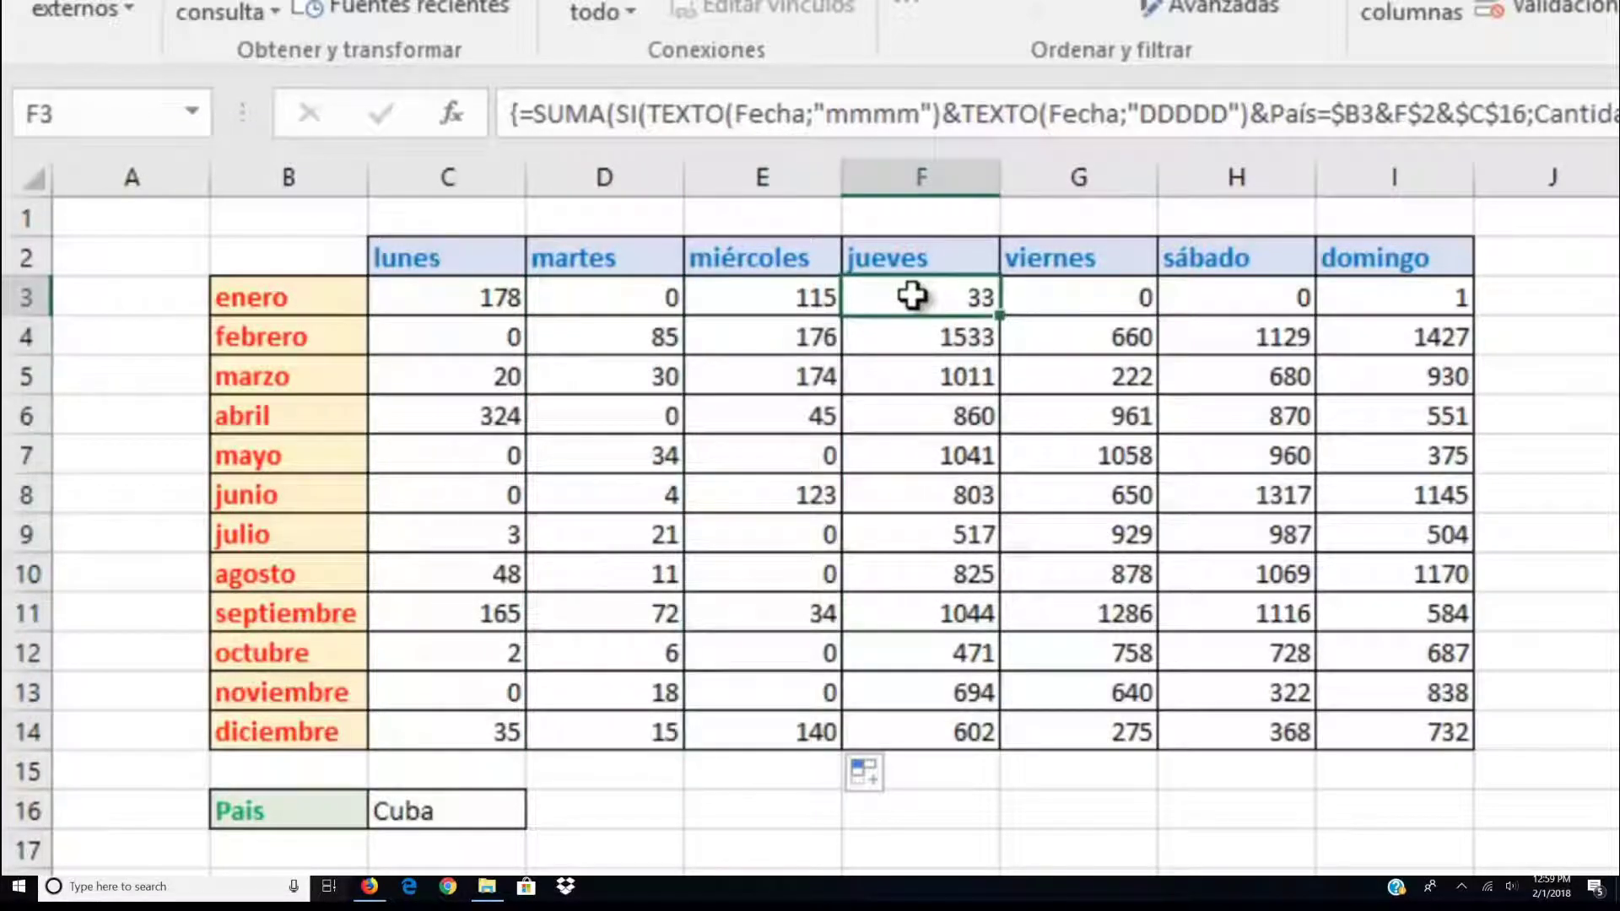
{"action": "double_click", "coordinate": [998, 315]}
{"action": "left_click", "coordinate": [1054, 304]}
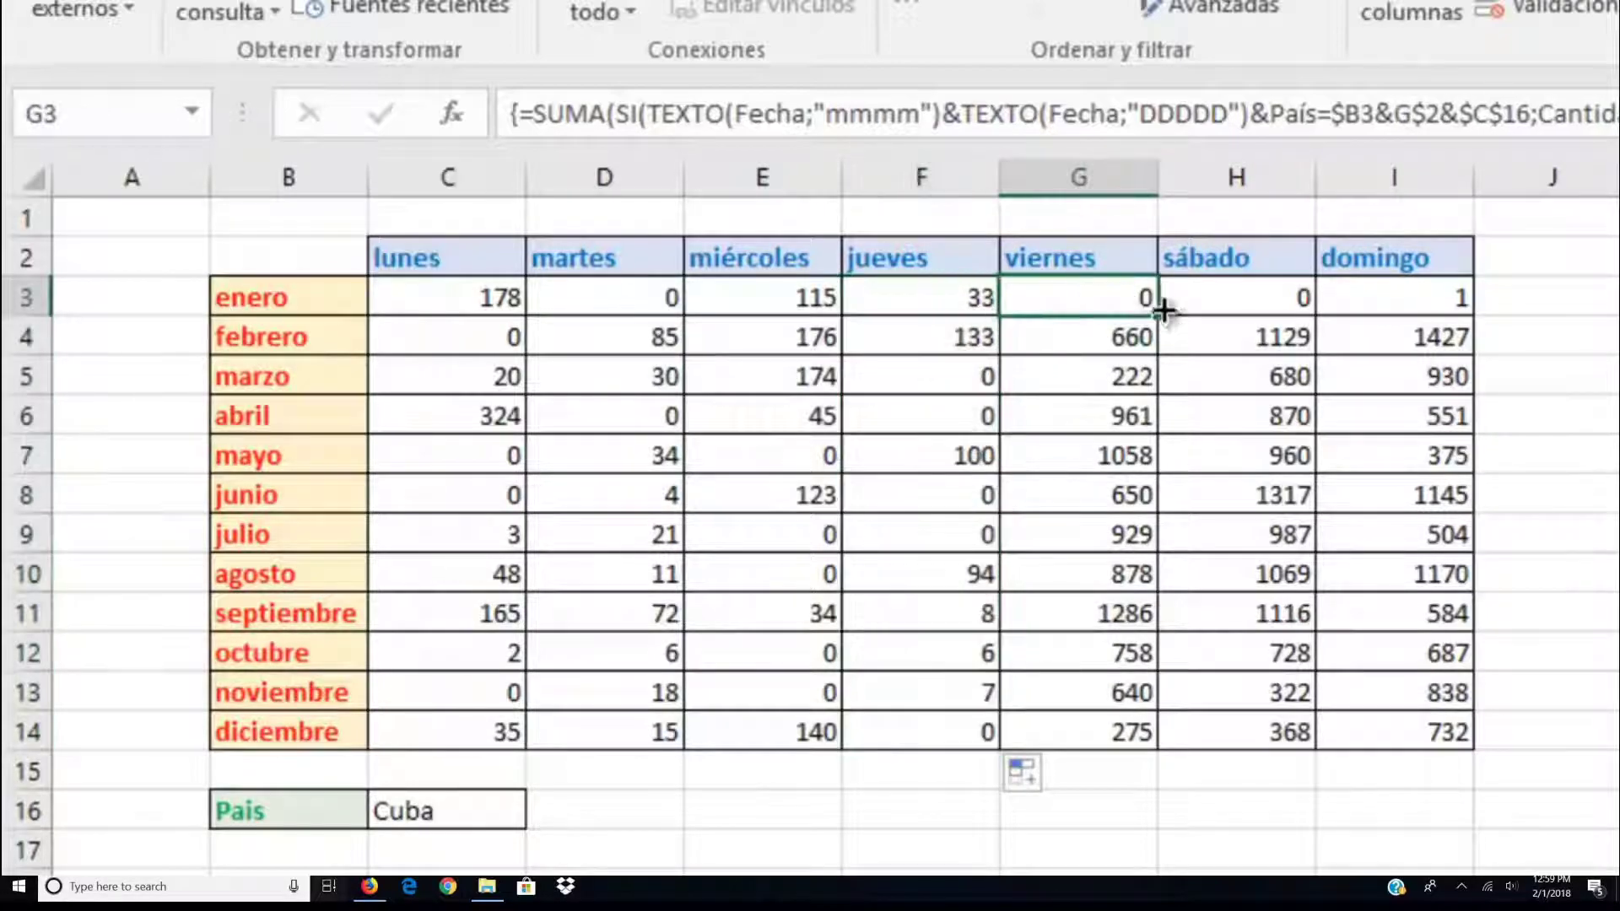
{"action": "double_click", "coordinate": [1152, 314]}
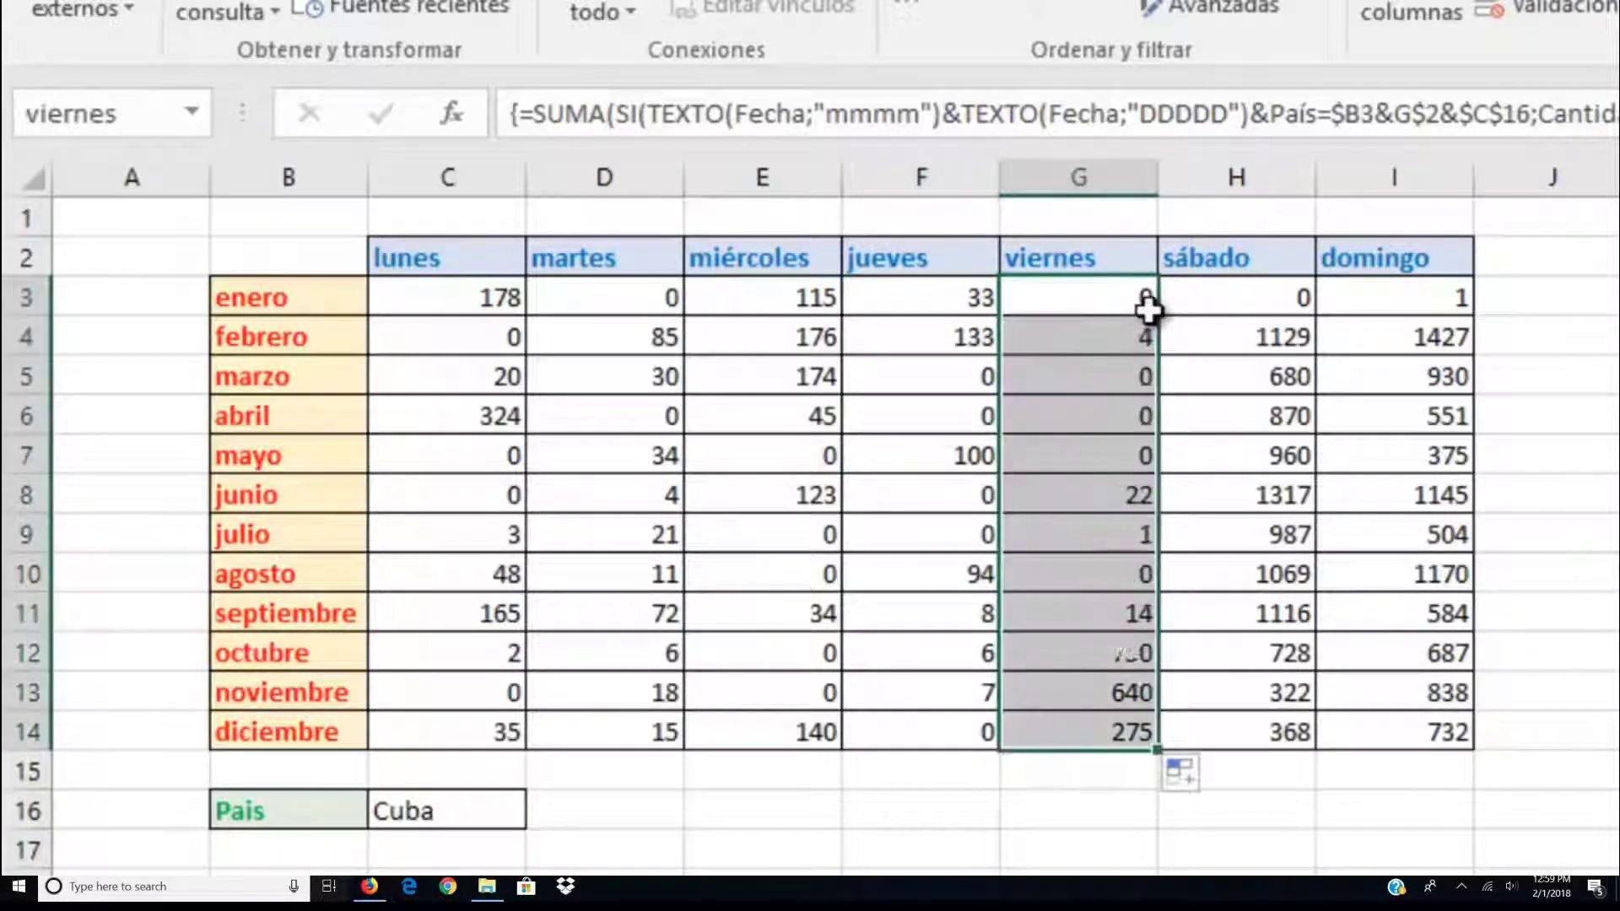
{"action": "left_click", "coordinate": [1238, 308]}
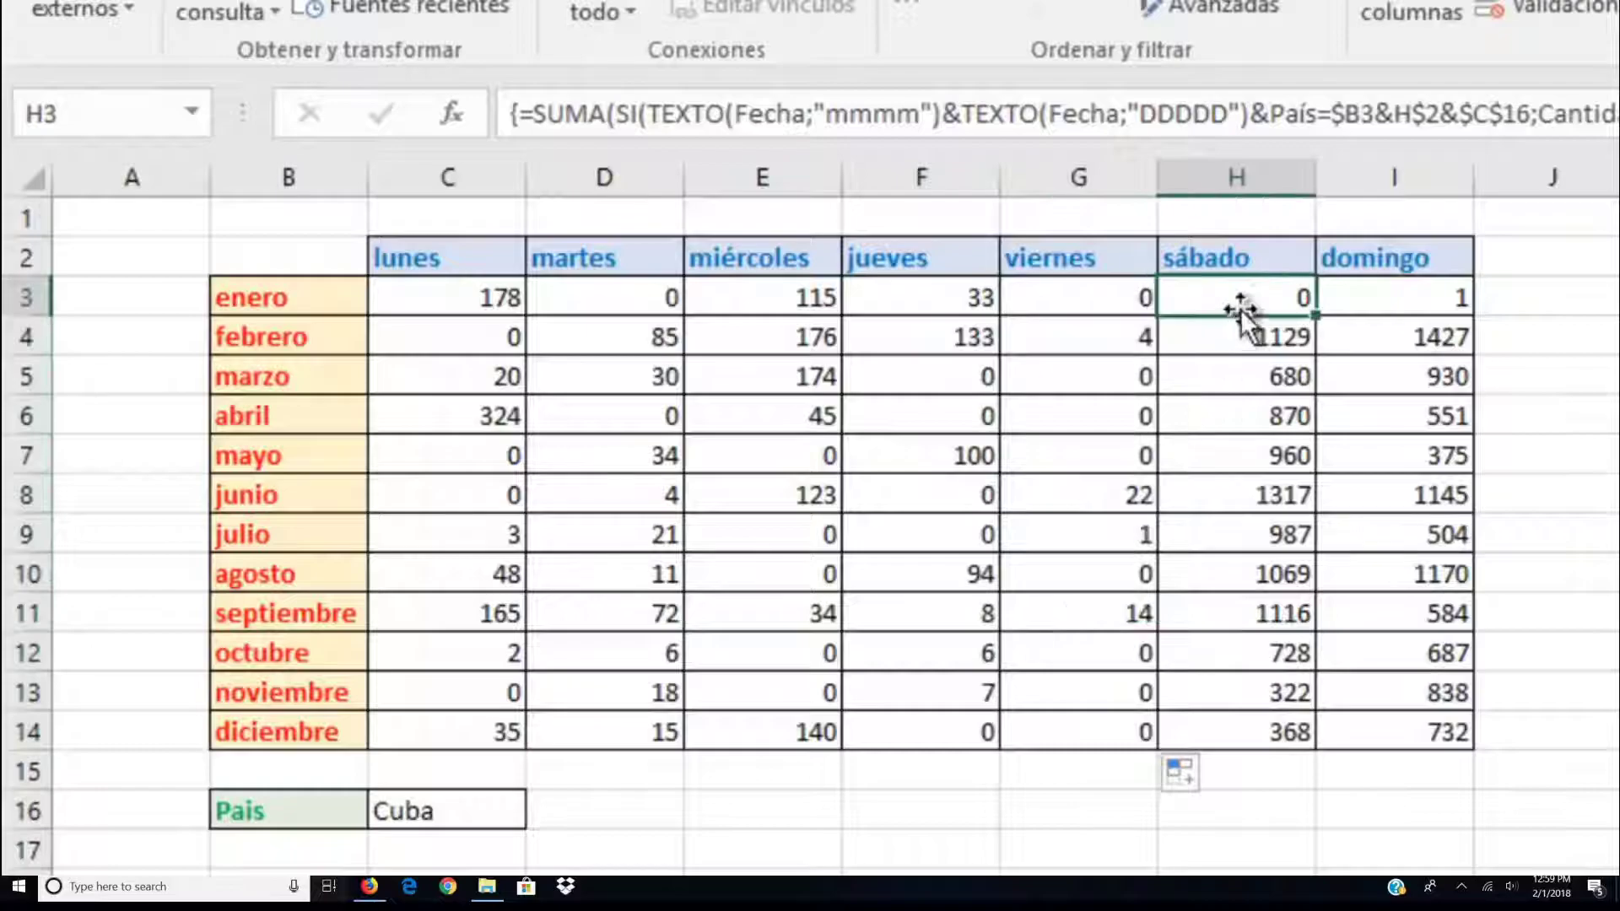
{"action": "double_click", "coordinate": [1312, 314]}
{"action": "left_click", "coordinate": [1392, 295]}
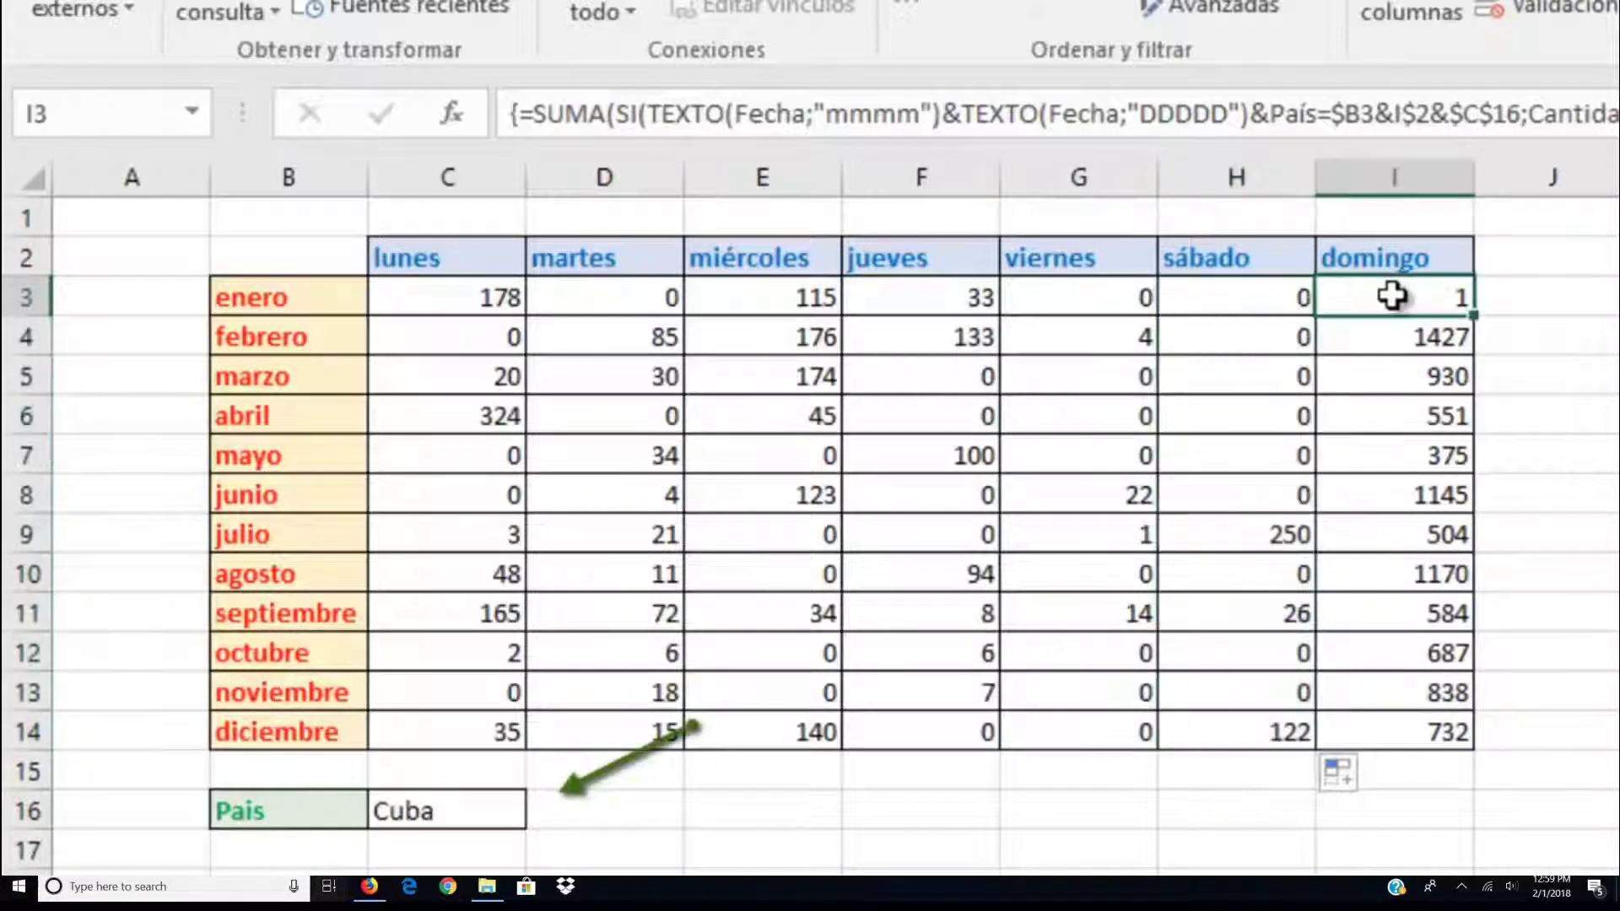
{"action": "double_click", "coordinate": [1473, 317]}
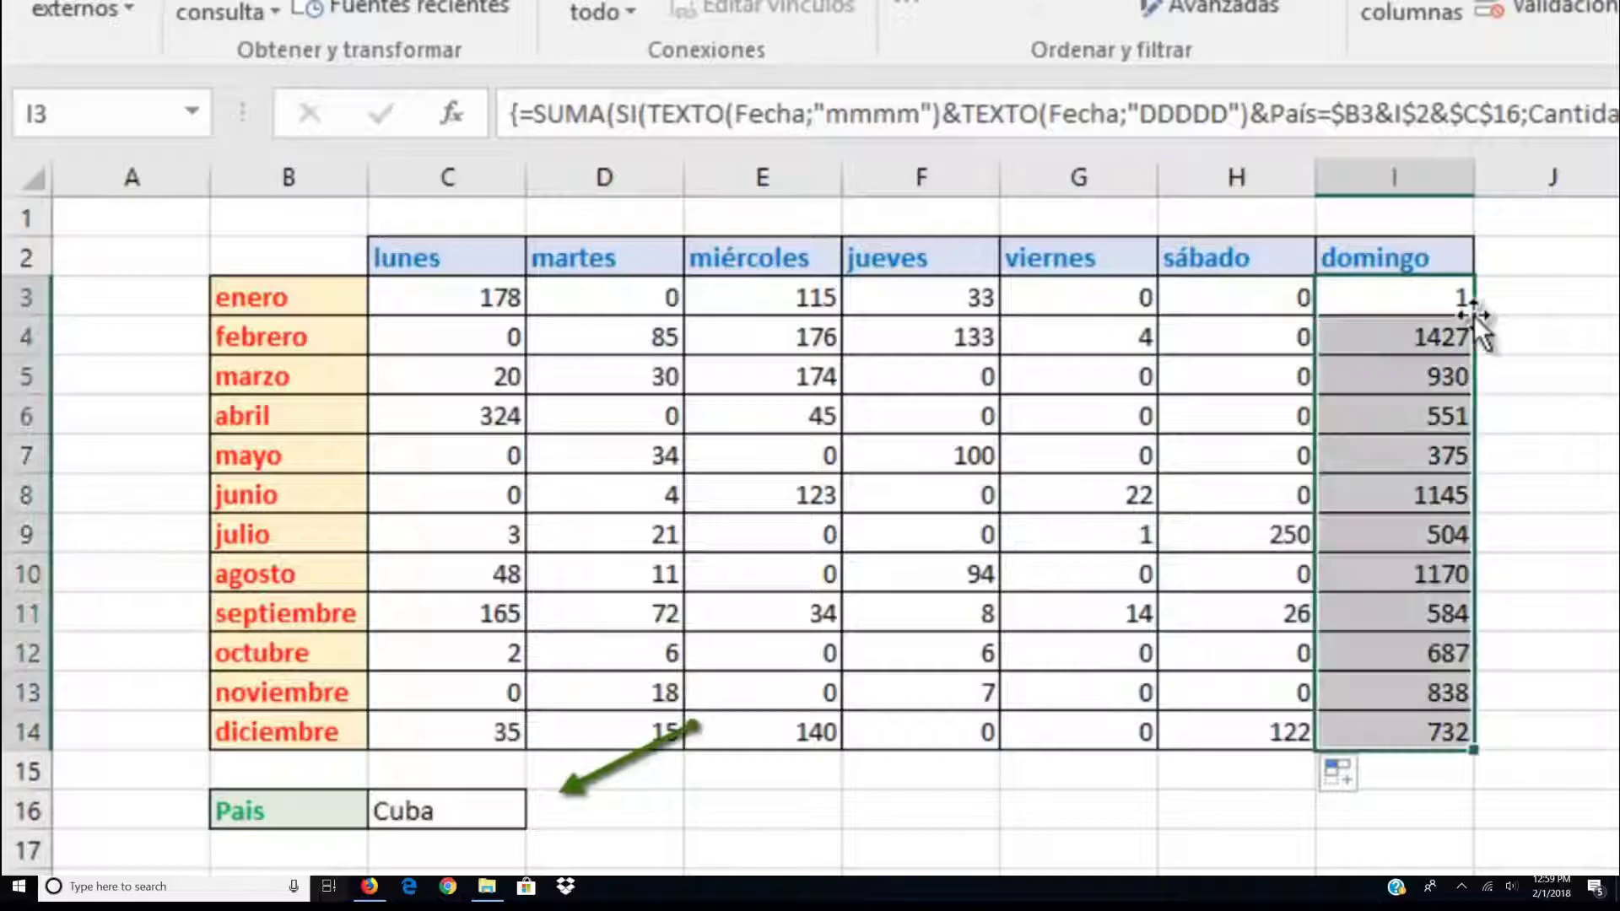
{"action": "left_click", "coordinate": [880, 812]}
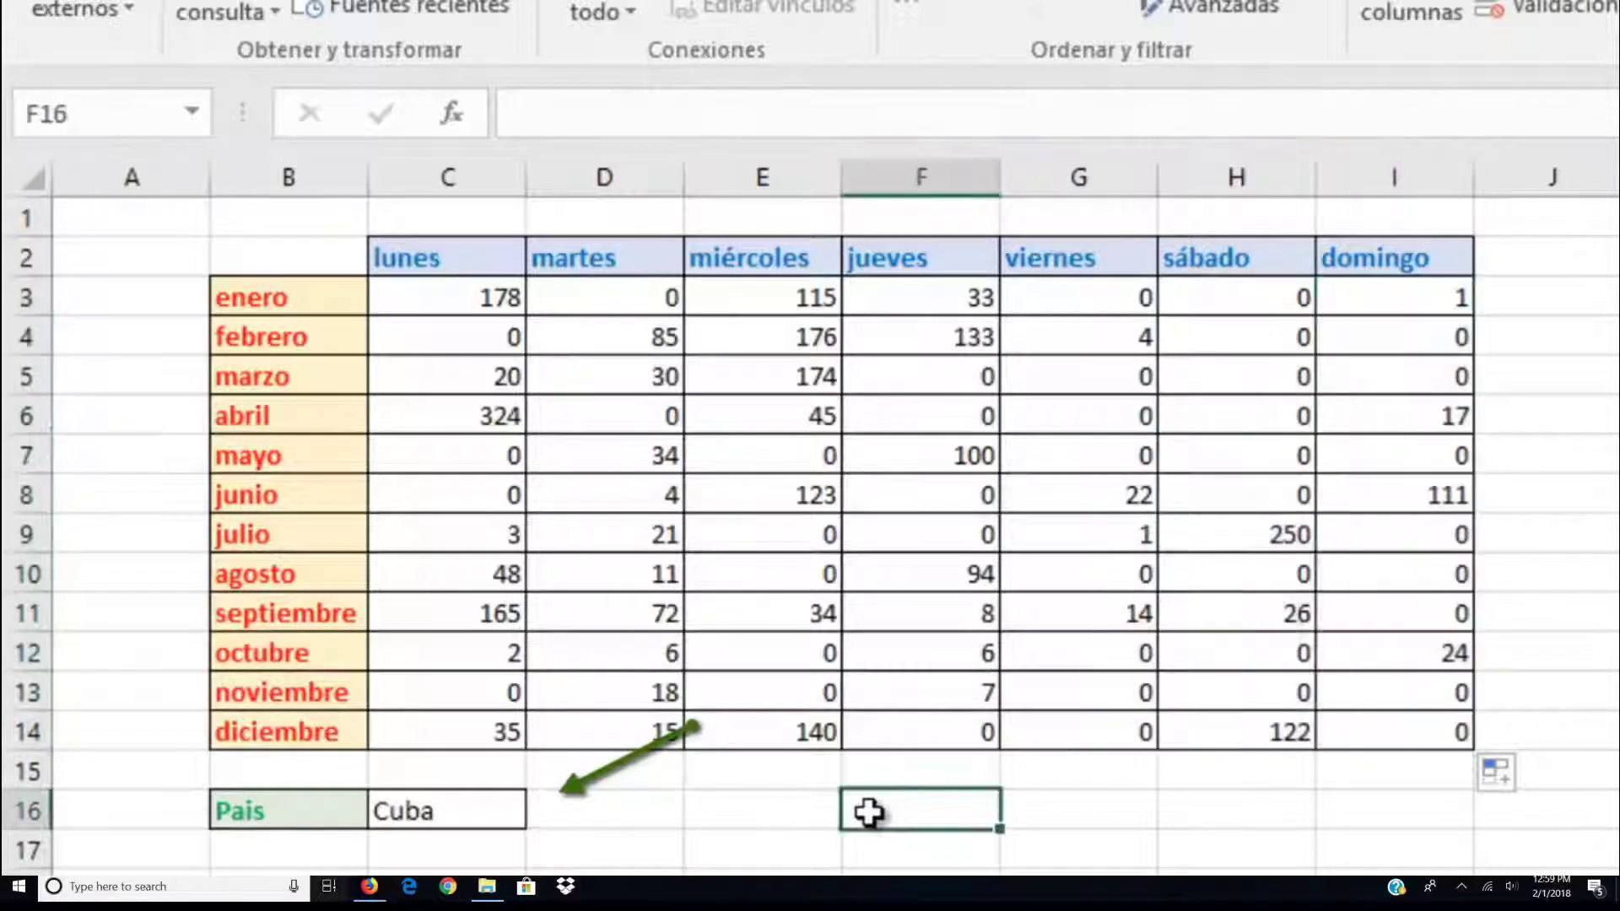
Switch the country in C16 to España, to Francia and finally to Estados Unidos, recalculating the monthly table each time
{"action": "left_click", "coordinate": [505, 820]}
{"action": "left_click", "coordinate": [533, 813]}
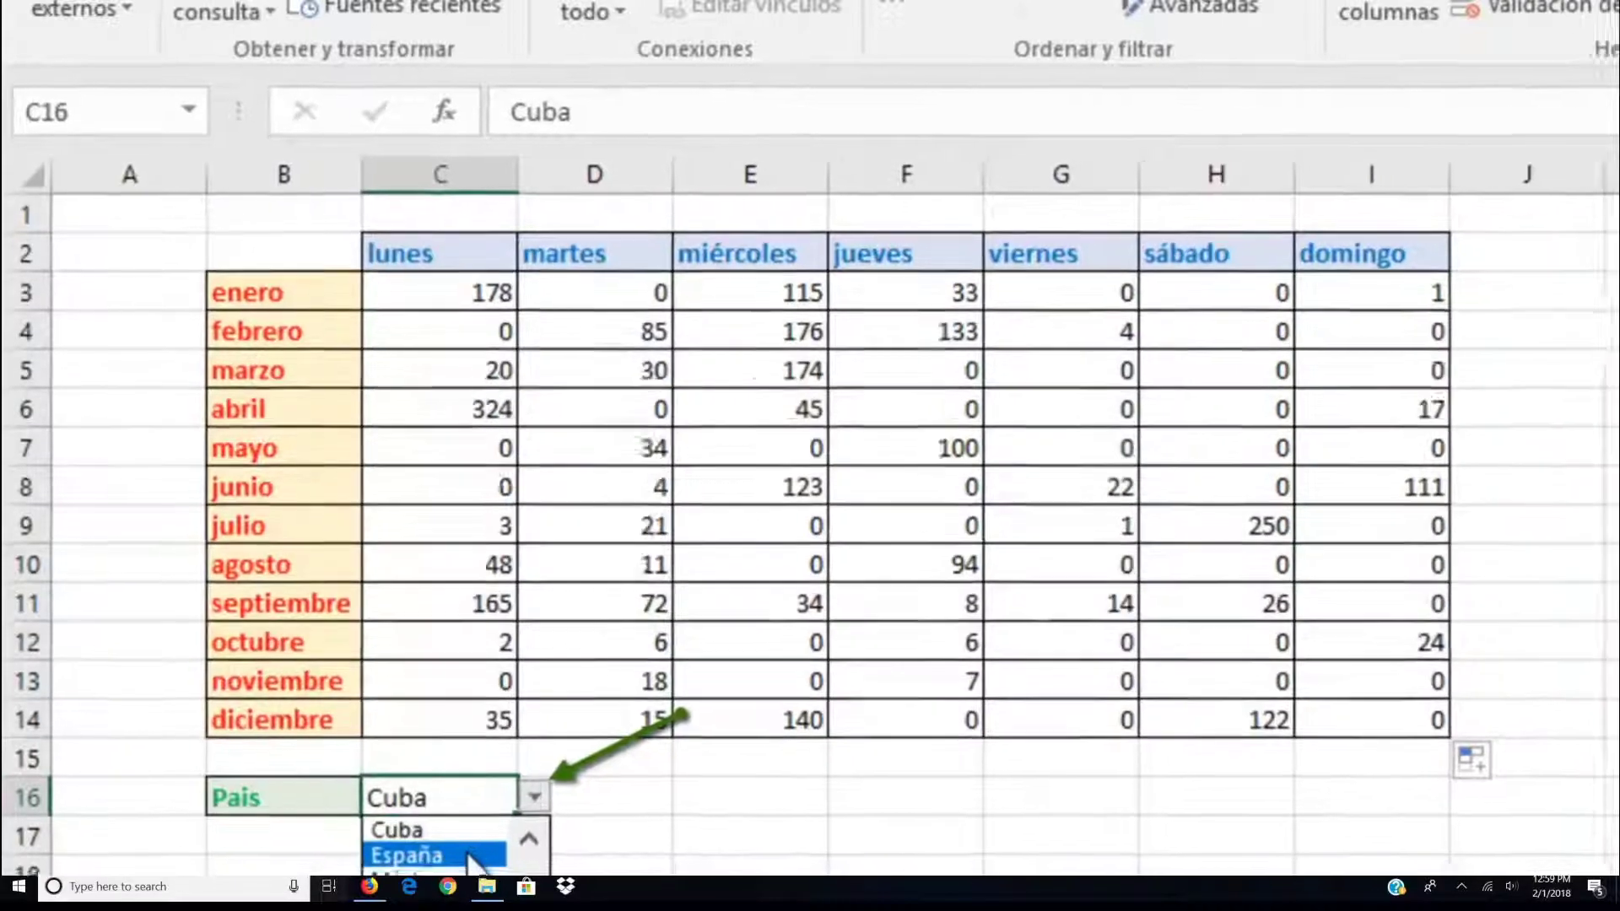
{"action": "left_click", "coordinate": [483, 862]}
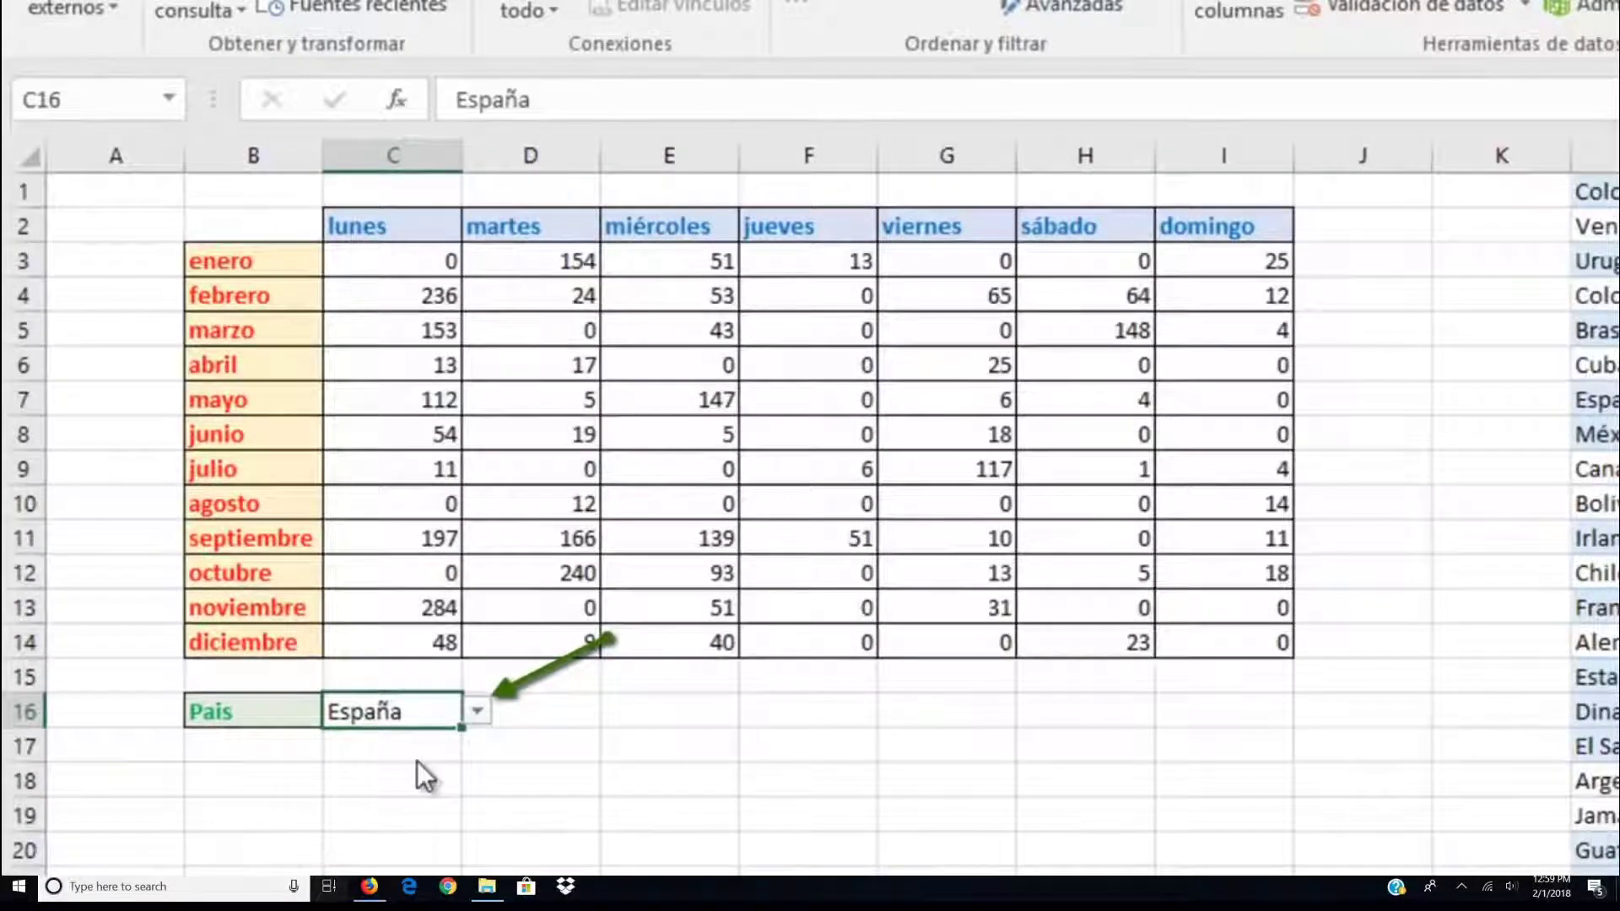
{"action": "left_click", "coordinate": [475, 712]}
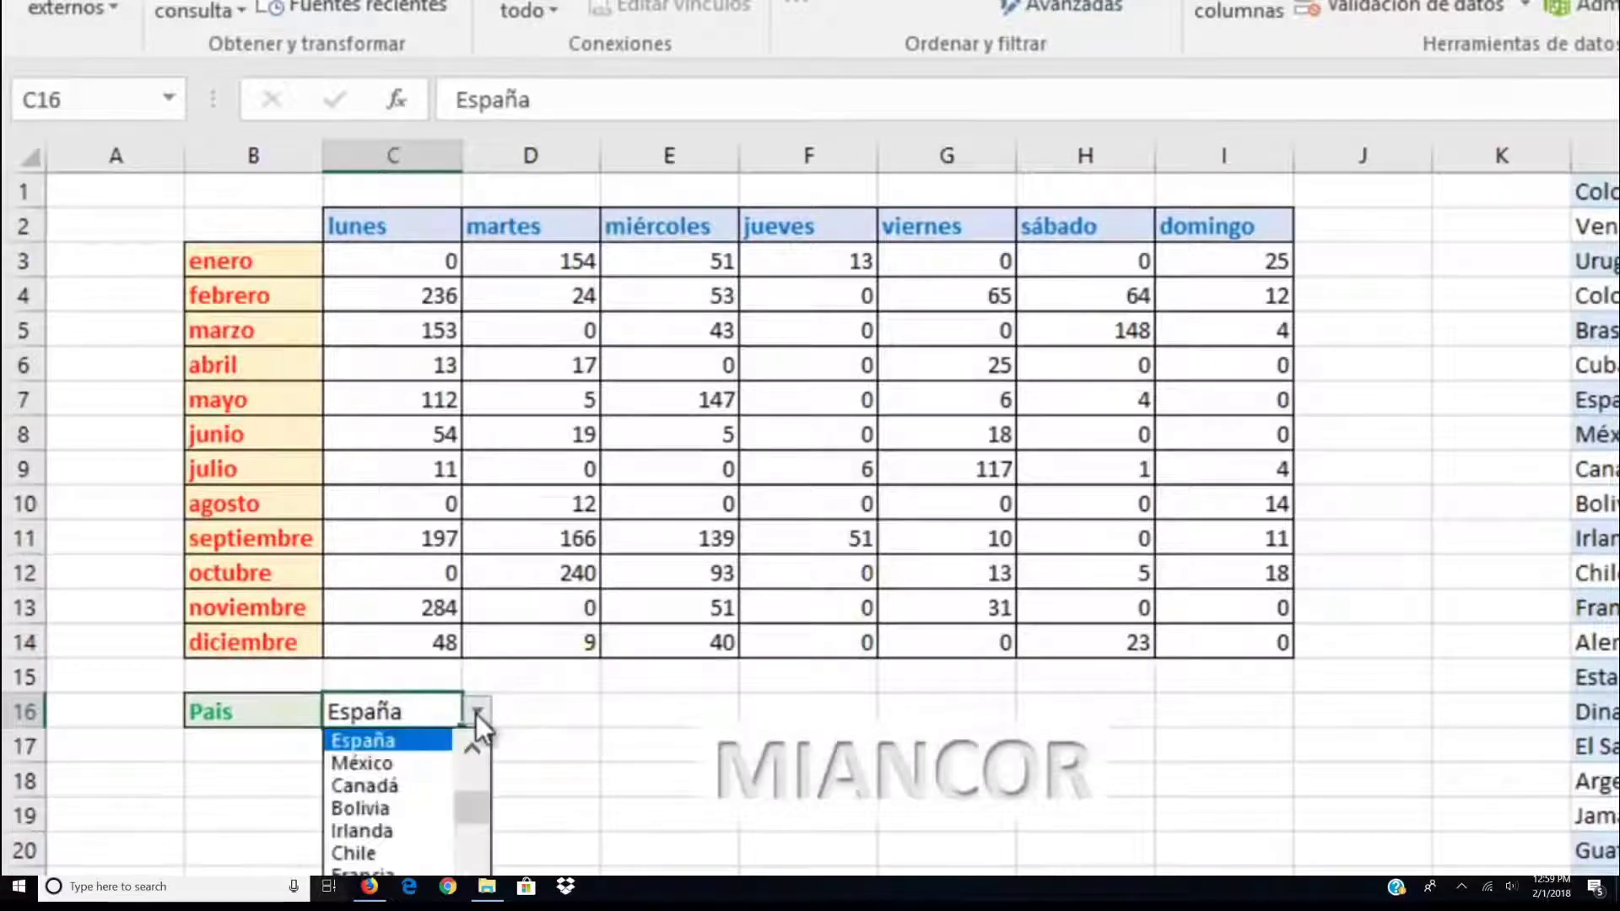
{"action": "left_click", "coordinate": [379, 862]}
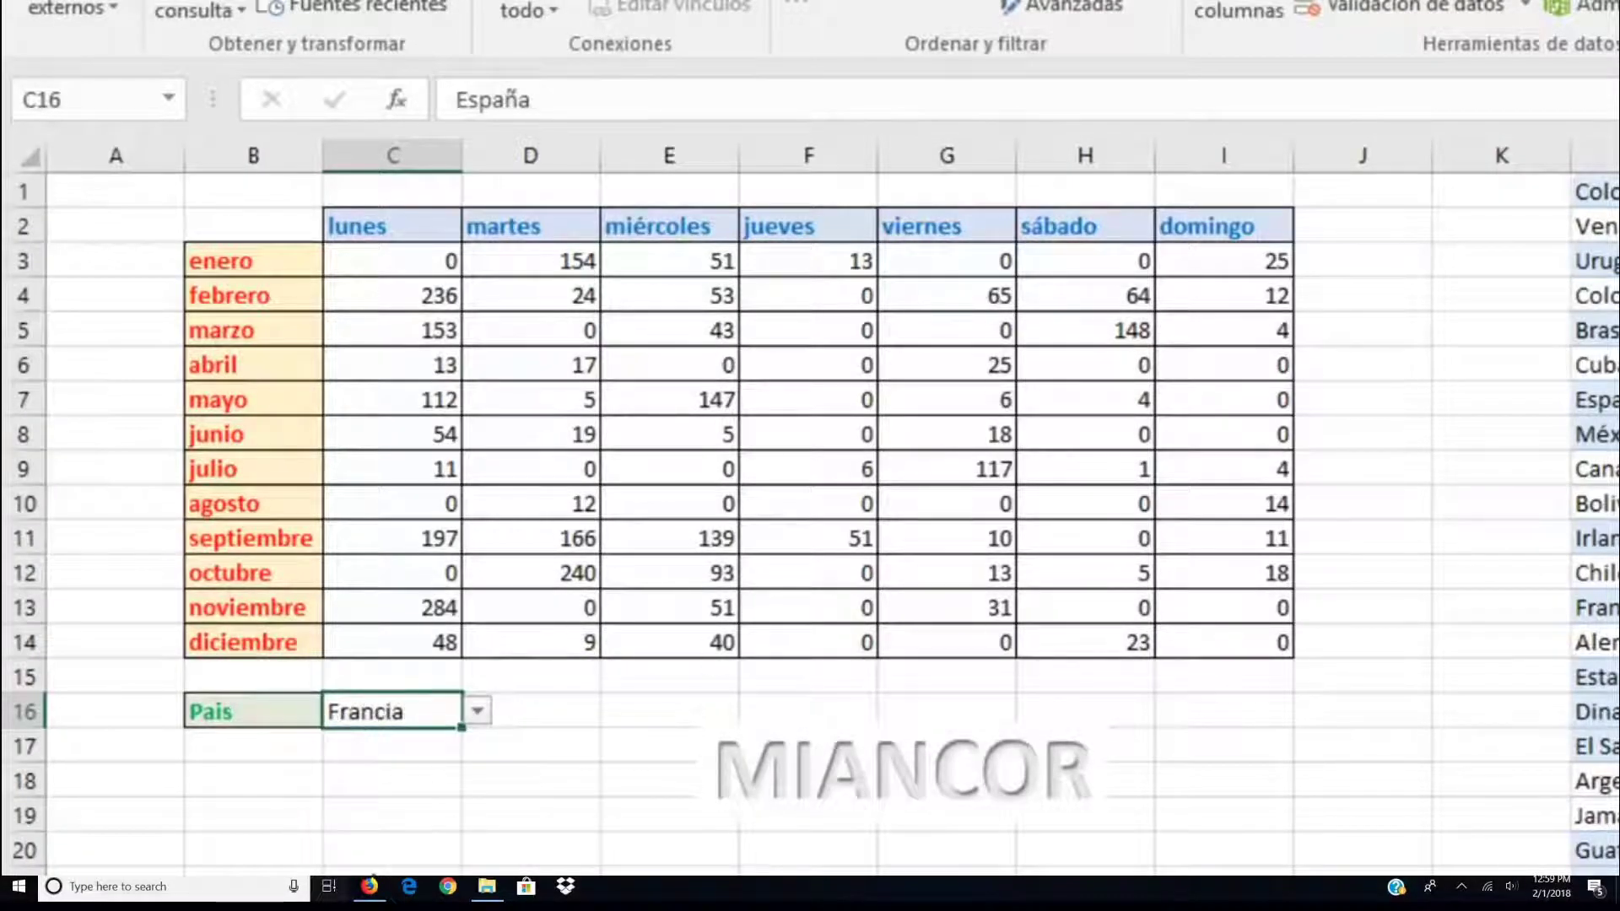
{"action": "left_click", "coordinate": [478, 713]}
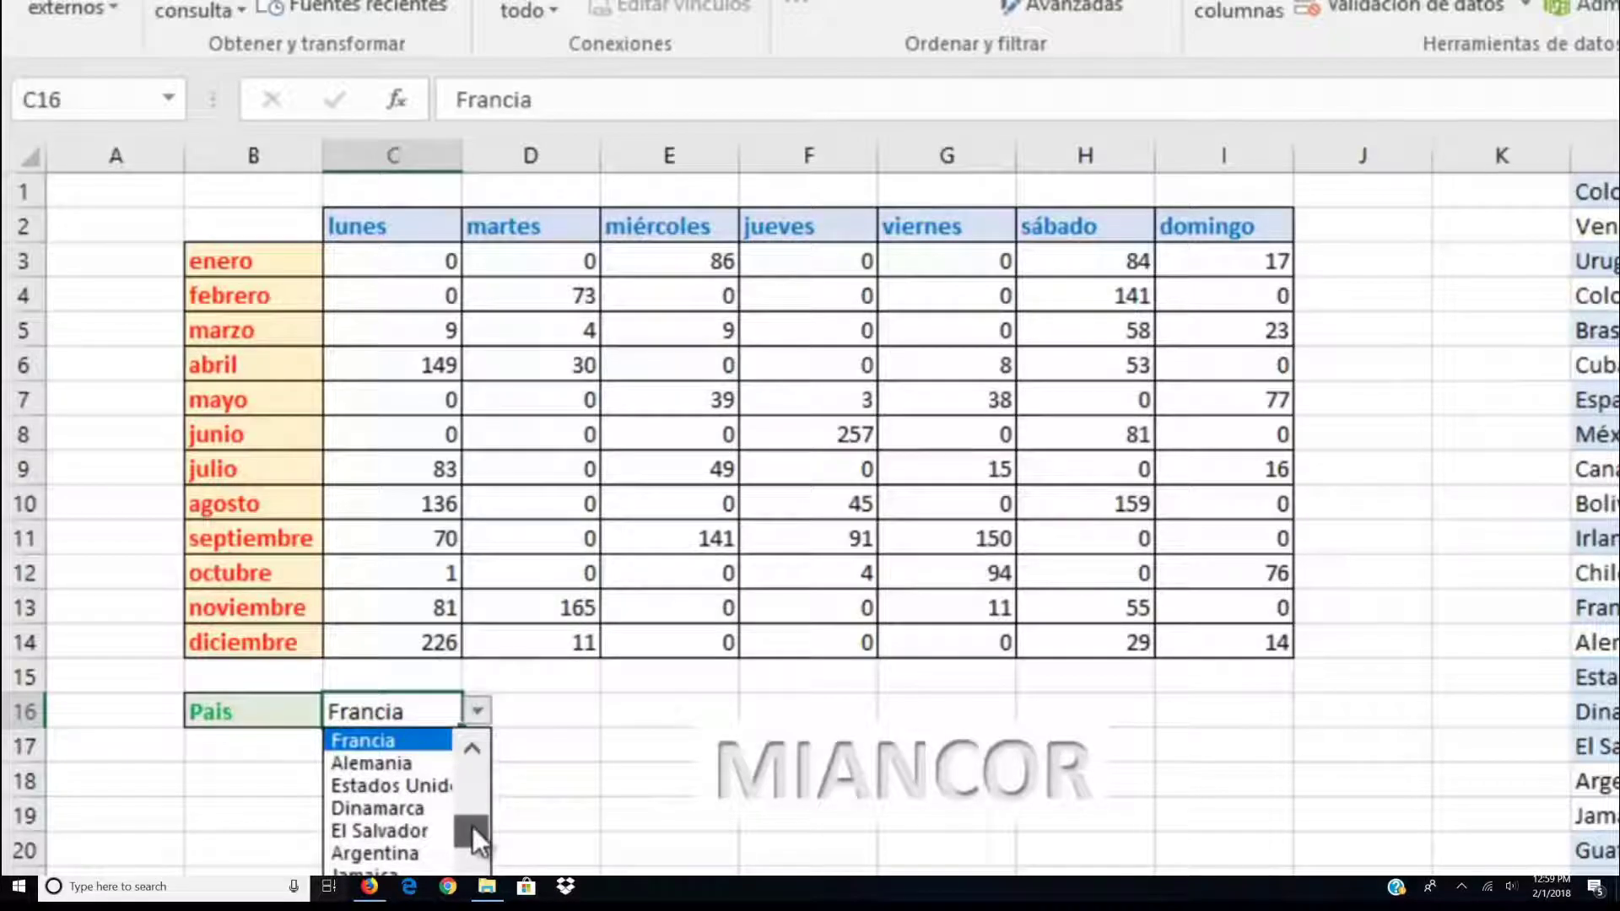
{"action": "left_click", "coordinate": [437, 787]}
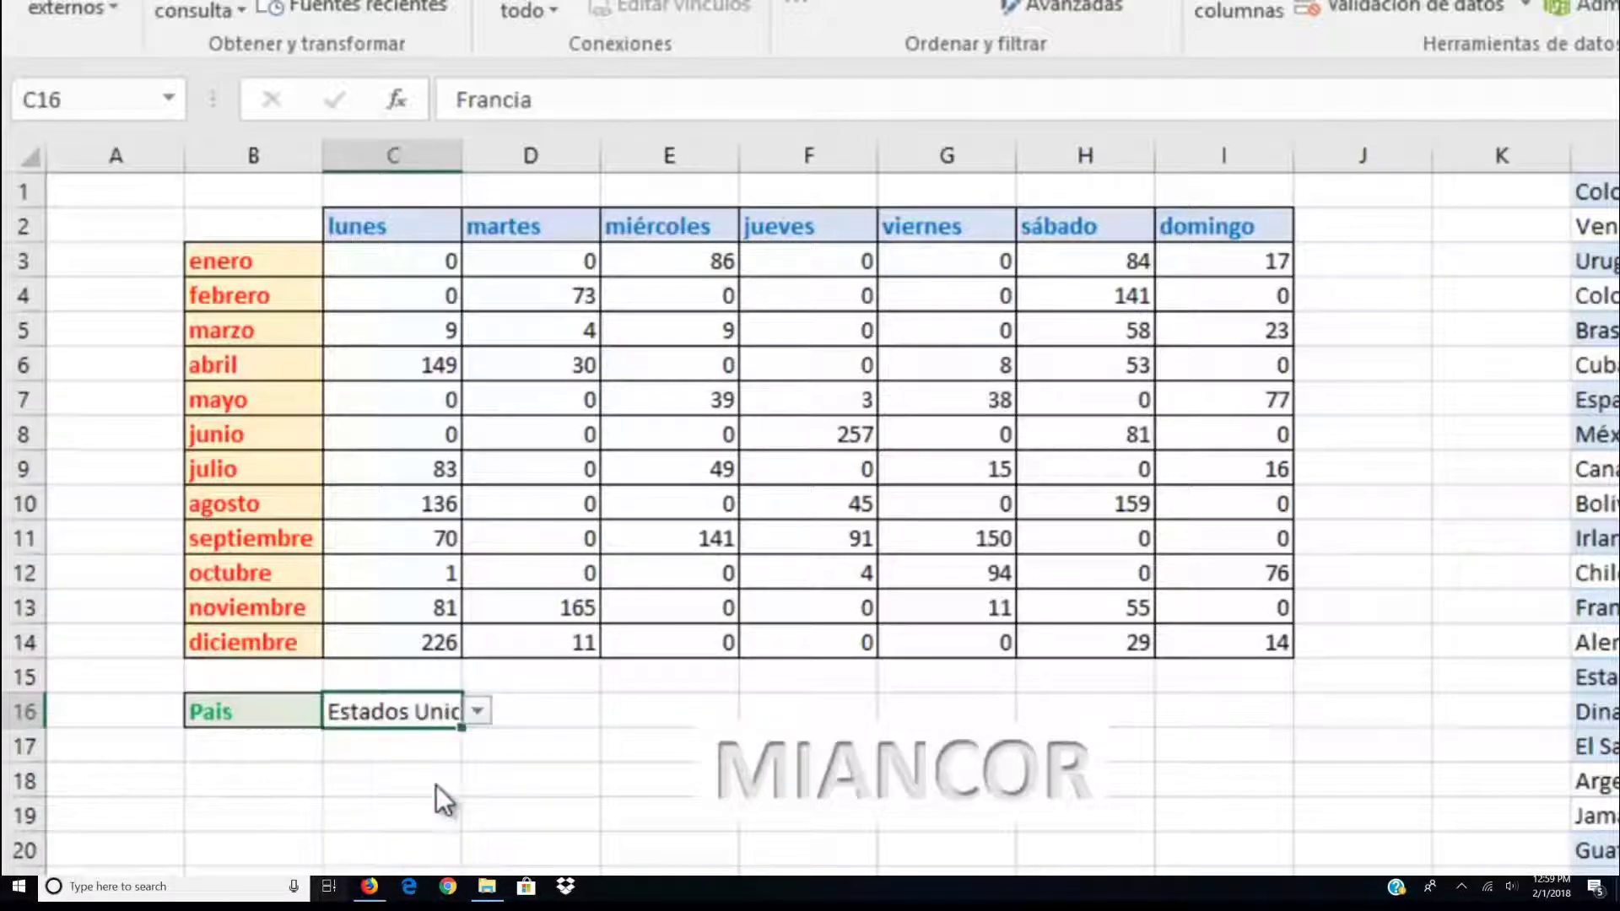